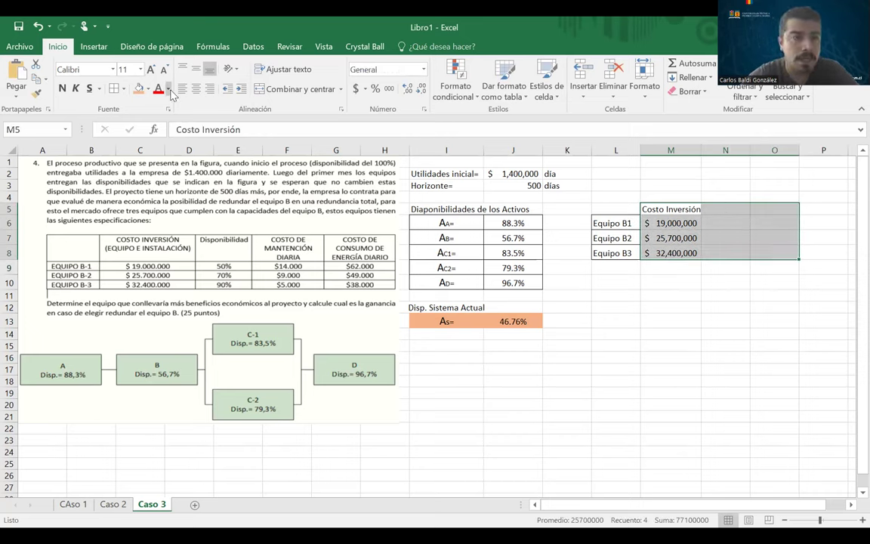
- Extend the table borders across columns N and O and restore the Costo Inversión header
{"action": "left_click", "coordinate": [114, 88]}
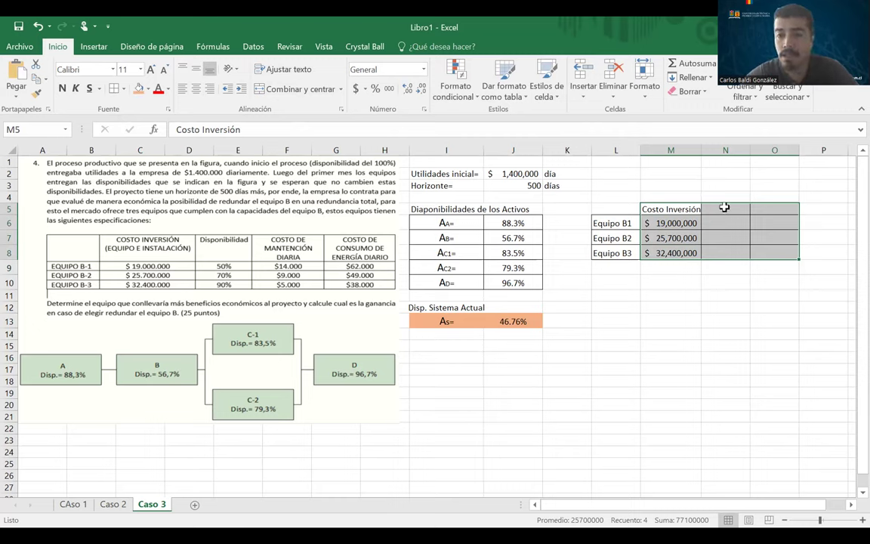
{"action": "key", "text": "F2"}
{"action": "type", "text": "A"}
{"action": "key", "text": "Return"}
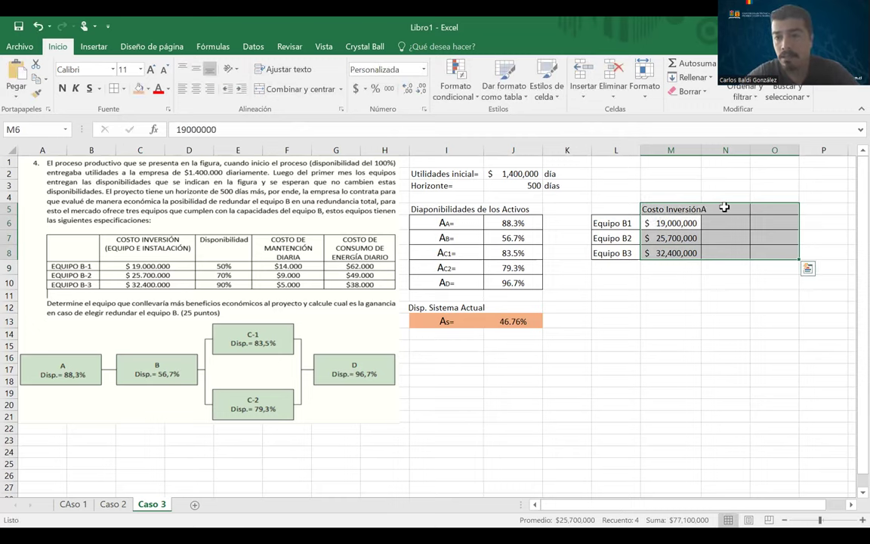
{"action": "left_click", "coordinate": [726, 207]}
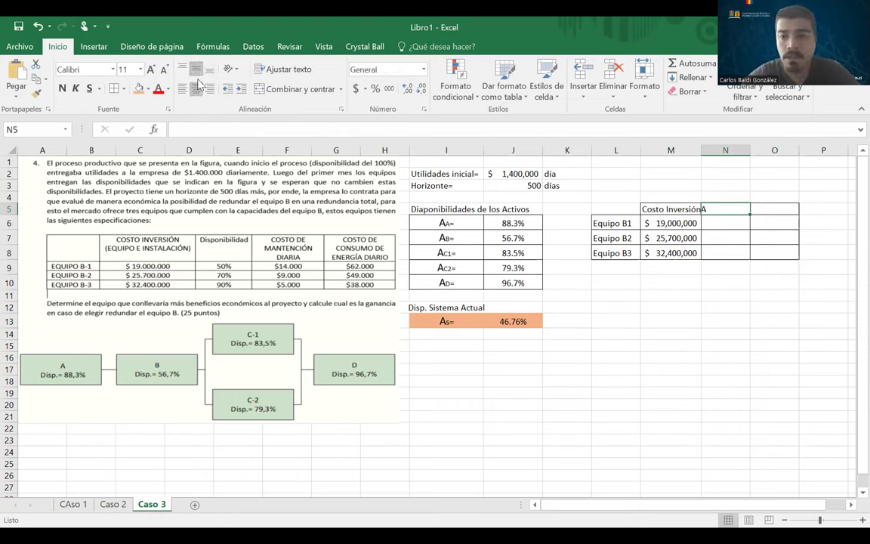
{"action": "left_click", "coordinate": [684, 209]}
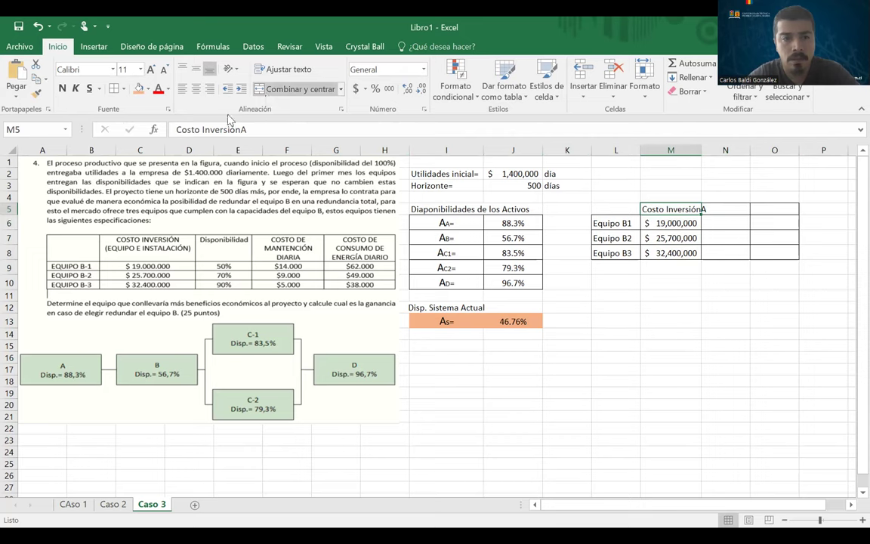
{"action": "left_click", "coordinate": [260, 127]}
{"action": "key", "text": "BackSpace"}
{"action": "key", "text": "Return"}
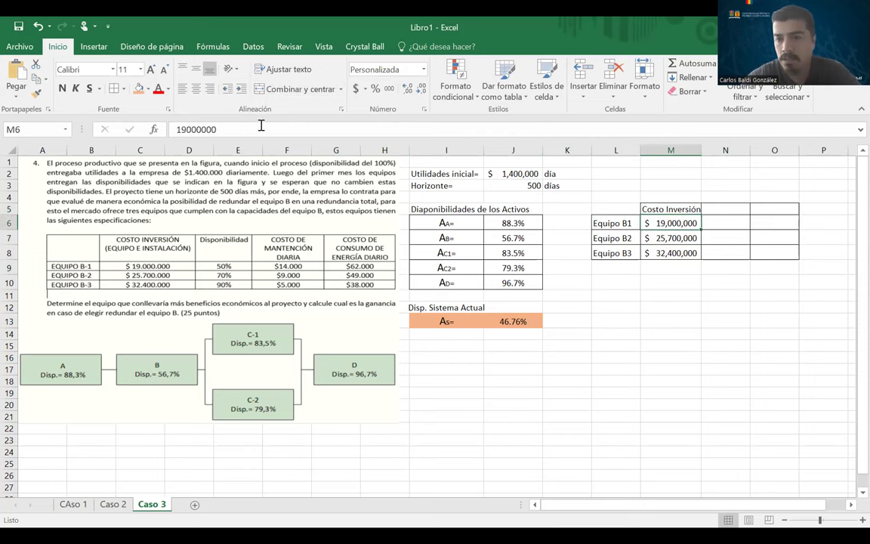
- Enter the header Ai in cell N5
{"action": "key", "text": "Up"}
{"action": "key", "text": "Right"}
{"action": "type", "text": "A"}
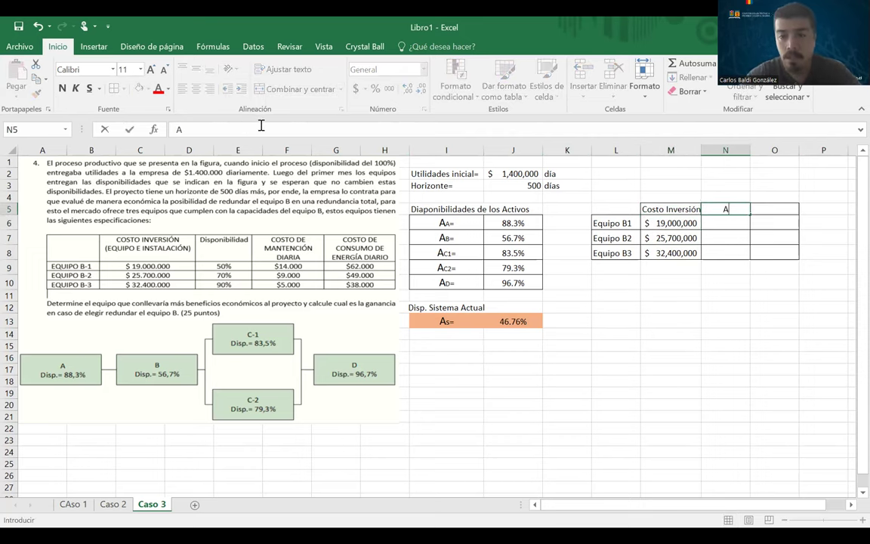
{"action": "key", "text": "Return"}
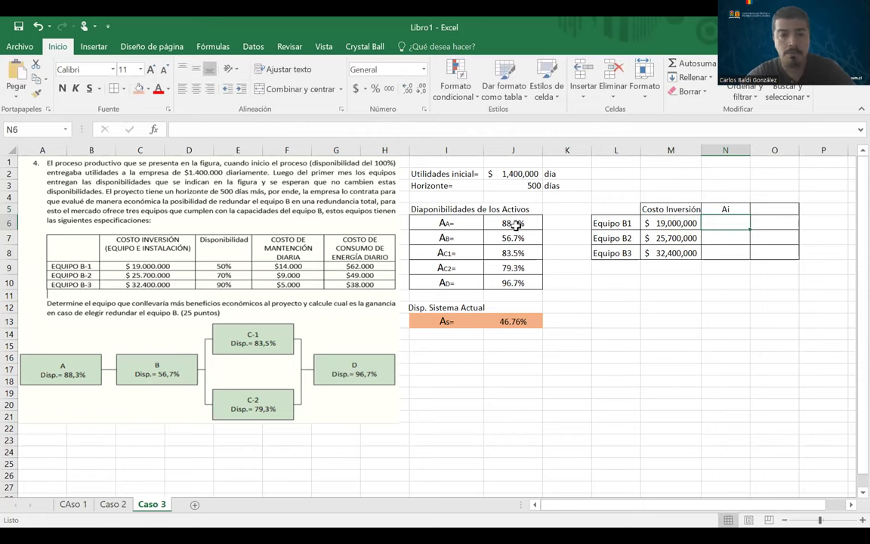
- Fill N6:N8 with centered percentages 50%, 70% and 90%
{"action": "left_click_drag", "start_coordinate": [725, 225], "coordinate": [724, 255]}
{"action": "left_click", "coordinate": [374, 89]}
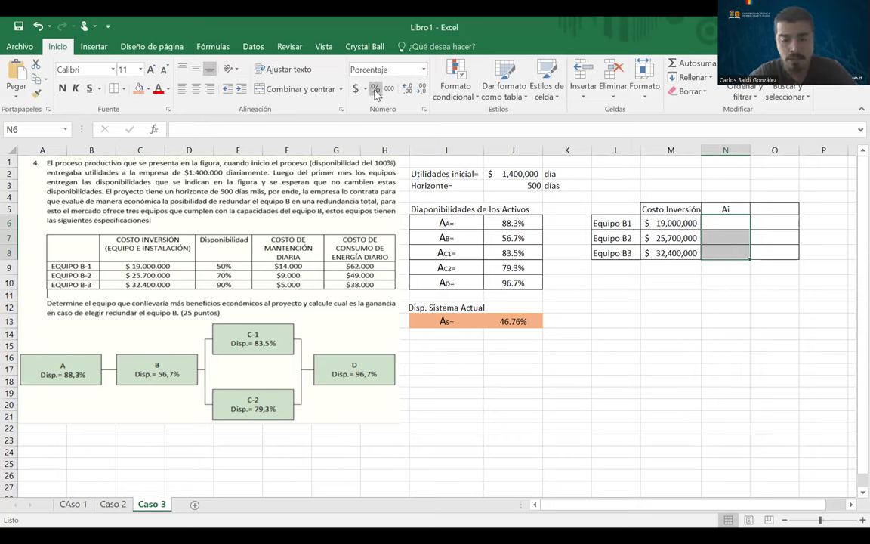
{"action": "type", "text": "50"}
{"action": "key", "text": "Return"}
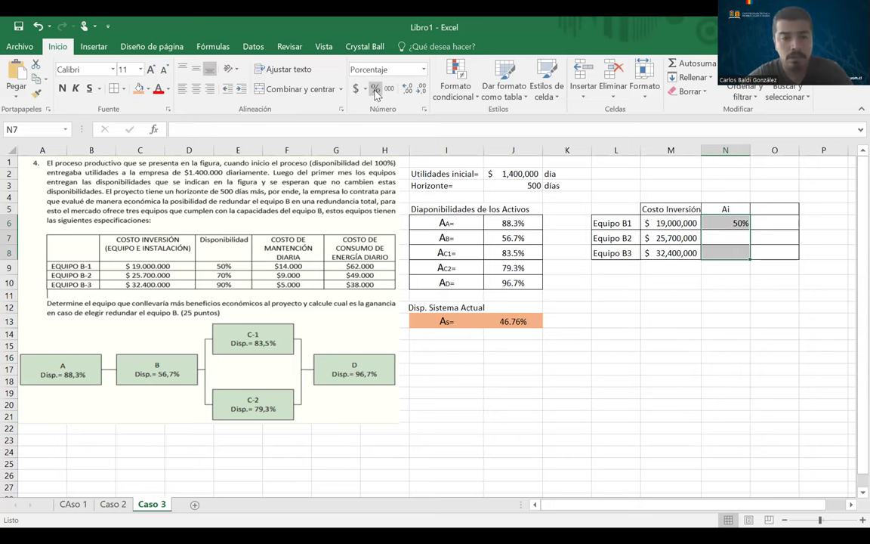
{"action": "type", "text": "70"}
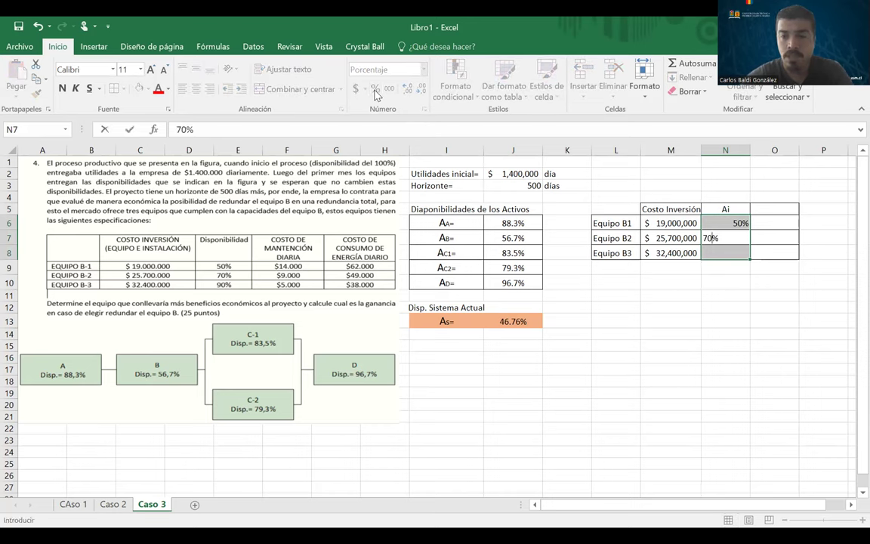
{"action": "key", "text": "Return"}
{"action": "type", "text": "90"}
{"action": "key", "text": "Return"}
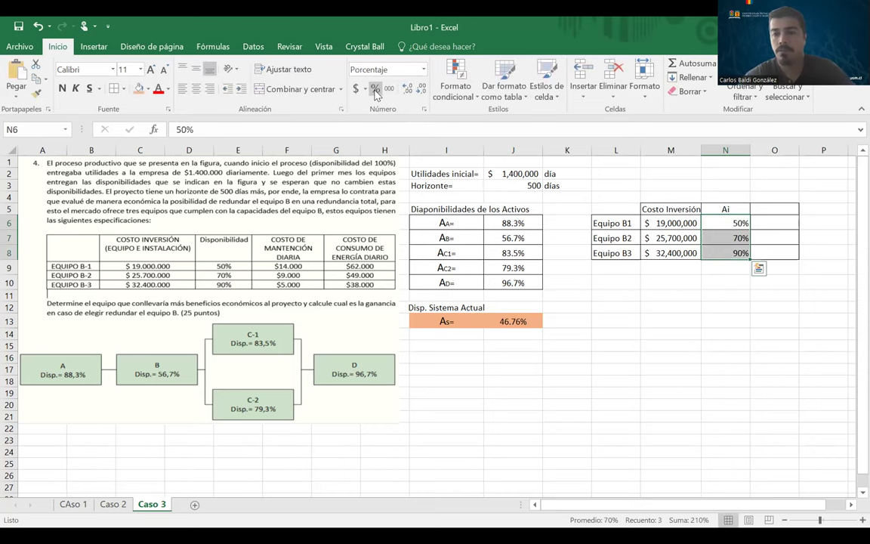
{"action": "left_click", "coordinate": [196, 88]}
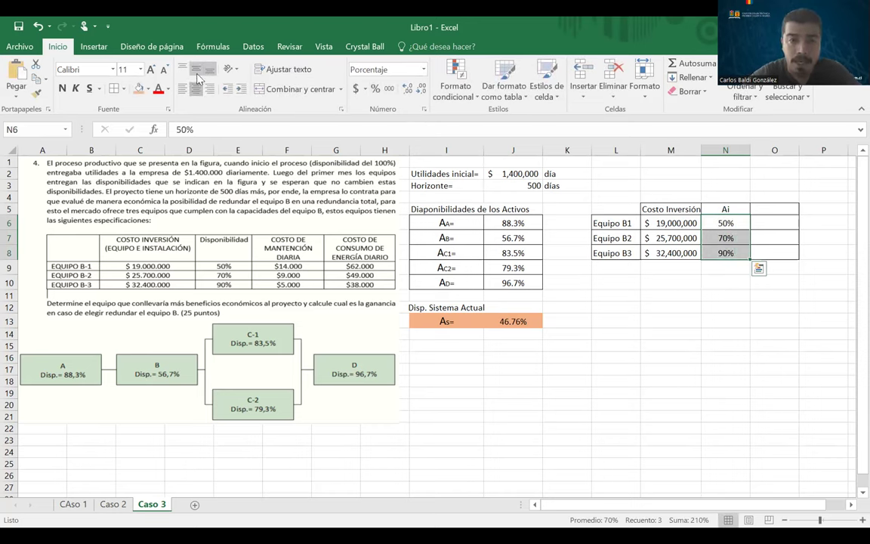
- Add the headers 'Costo Mant' in O5 and 'Costo Energ' in P5, centering O5:P8
{"action": "left_click", "coordinate": [778, 209]}
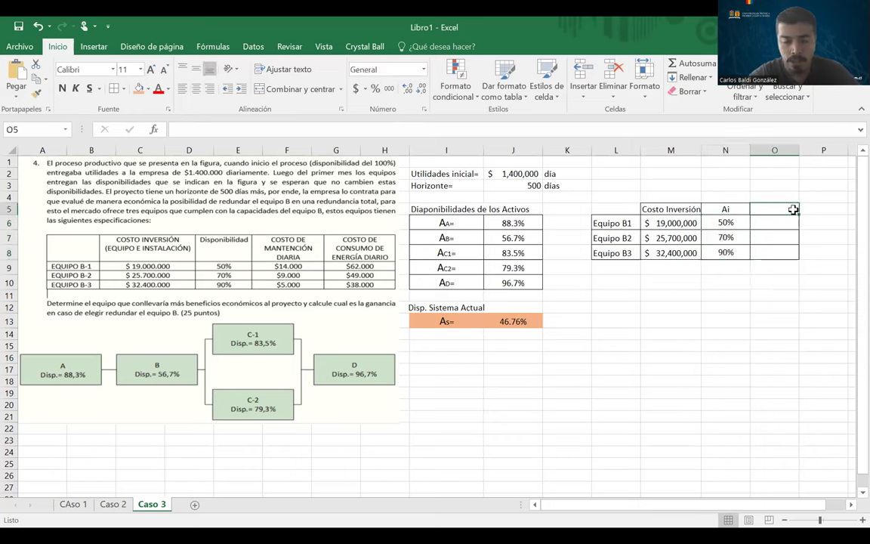
{"action": "type", "text": "Cost"}
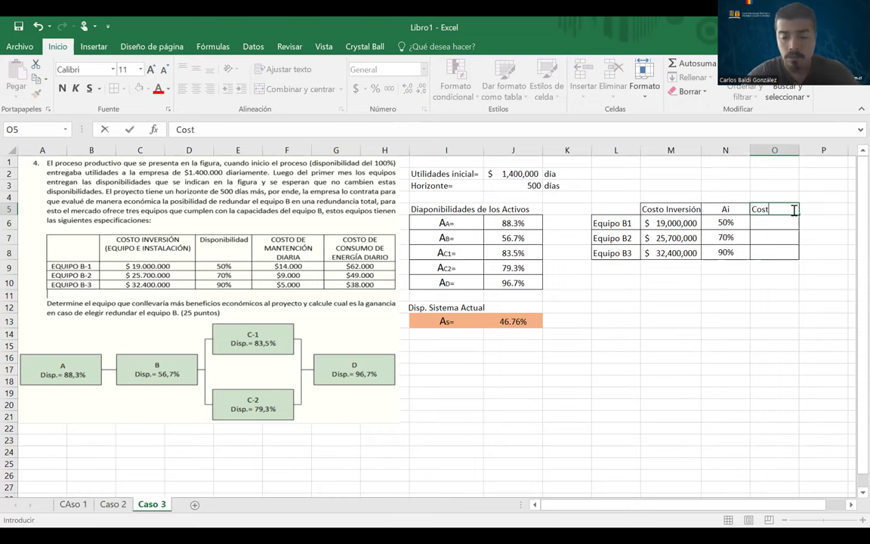
{"action": "type", "text": "o Man"}
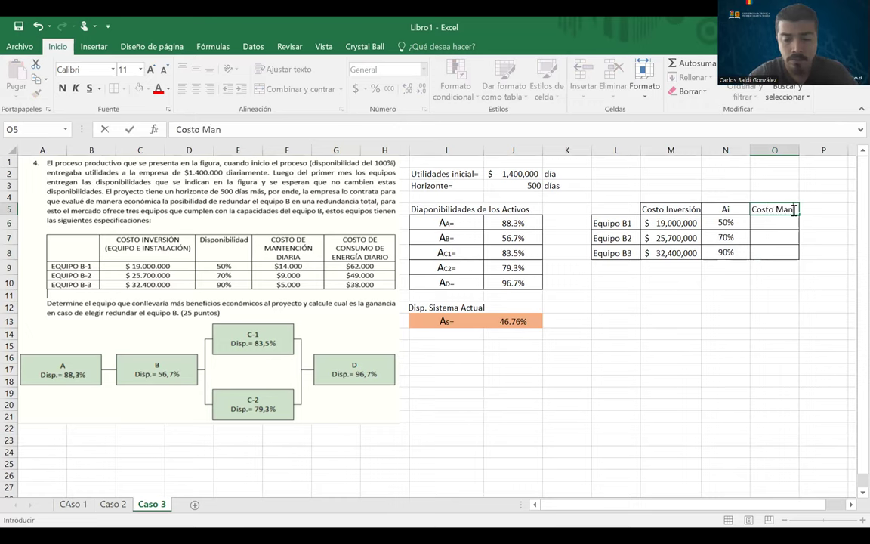
{"action": "type", "text": "t"}
{"action": "left_click", "coordinate": [826, 209]}
{"action": "type", "text": "C"}
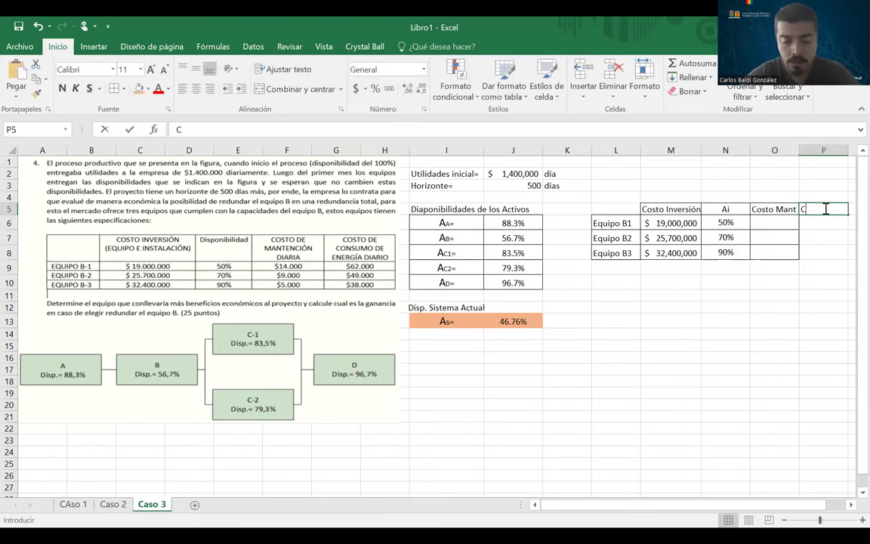
{"action": "type", "text": "osto Ener"}
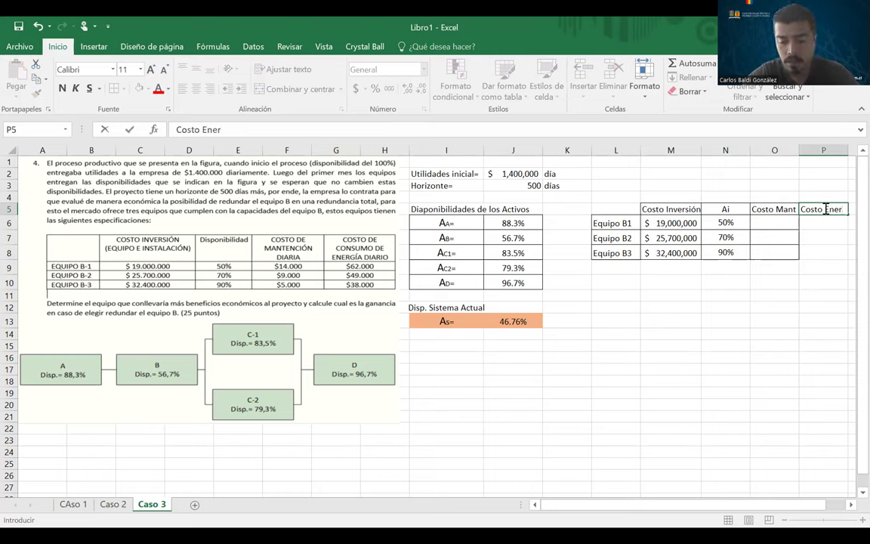
{"action": "type", "text": "g"}
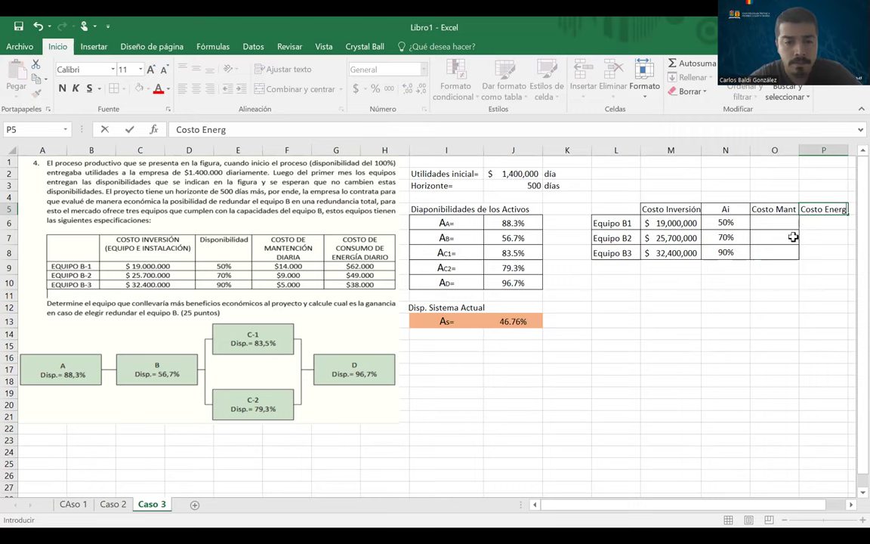
{"action": "left_click_drag", "start_coordinate": [777, 208], "coordinate": [818, 252]}
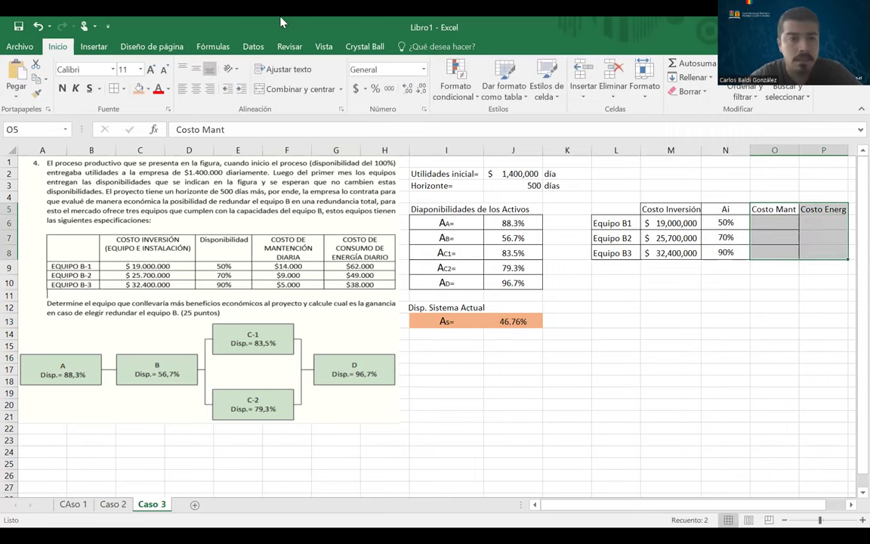
{"action": "left_click", "coordinate": [195, 90]}
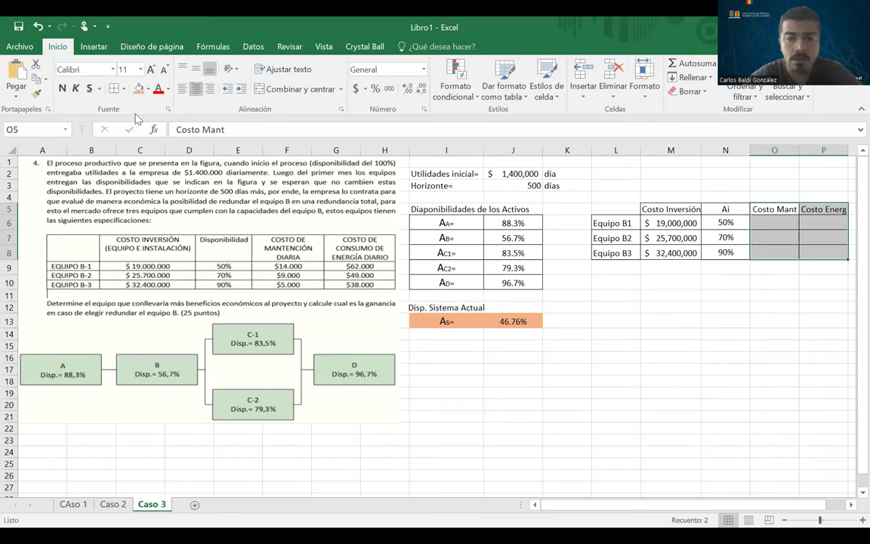
- Format the cost cells O6:P8 as accounting currency with no decimals
{"action": "left_click", "coordinate": [787, 224]}
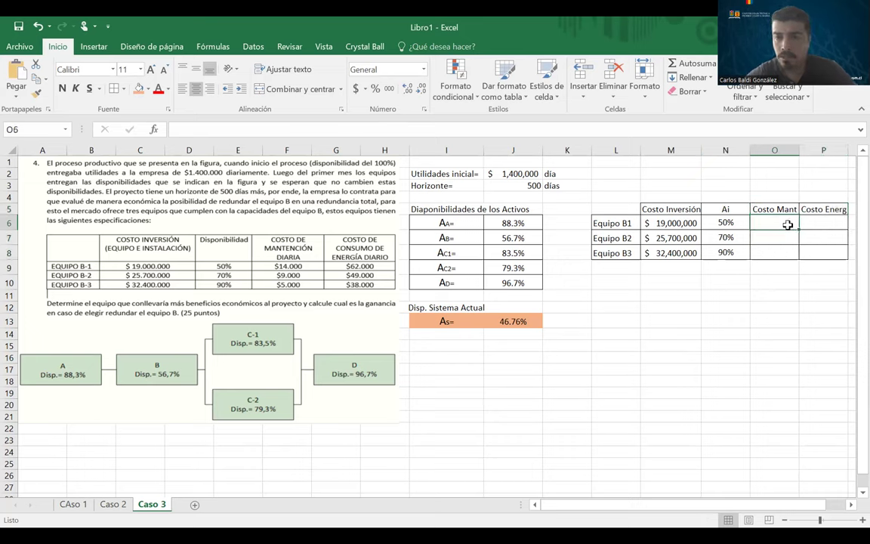
{"action": "type", "text": "14"}
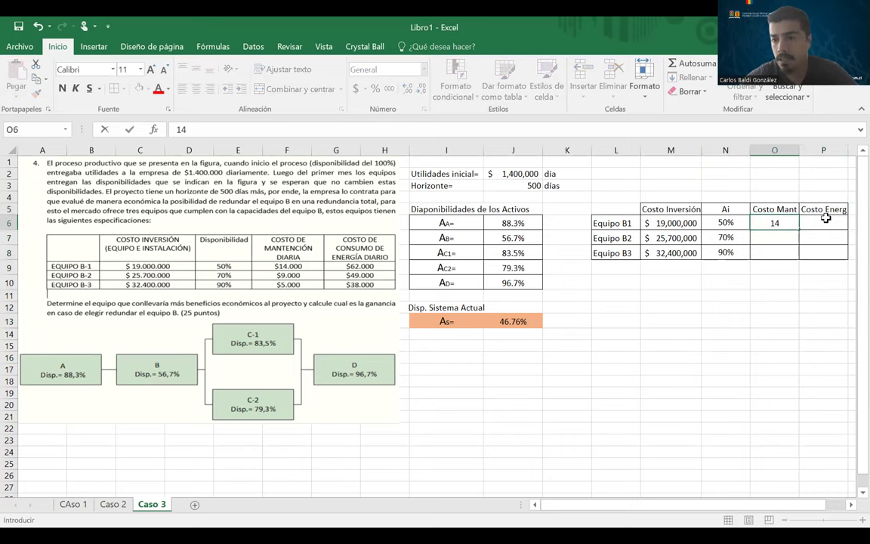
{"action": "left_click_drag", "start_coordinate": [799, 221], "coordinate": [771, 253]}
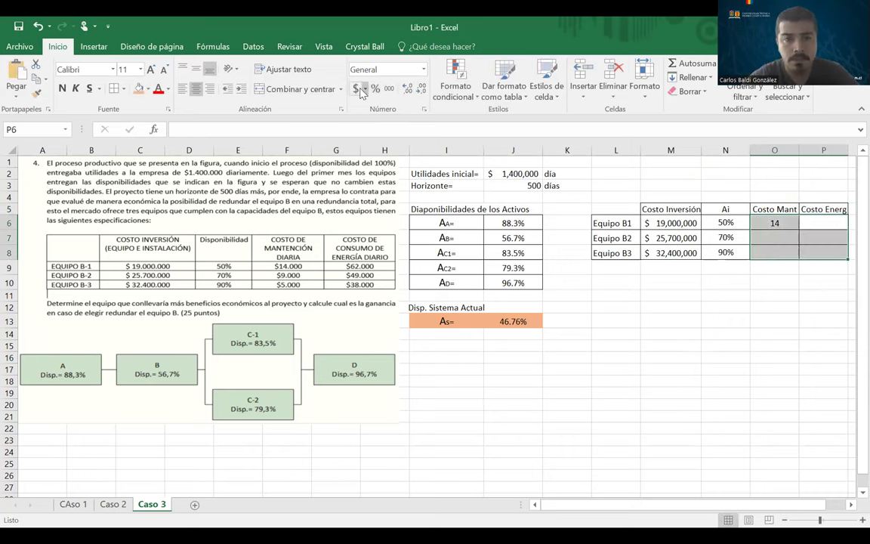
{"action": "left_click", "coordinate": [357, 89]}
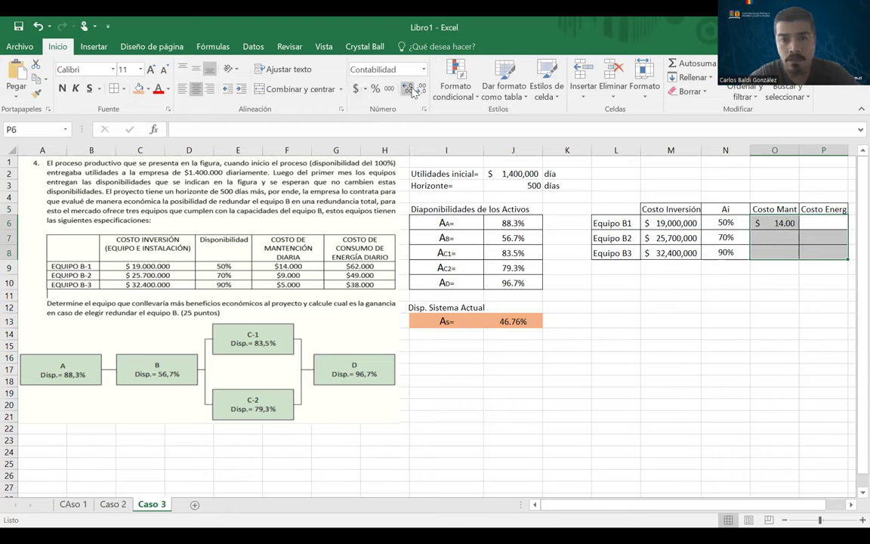
{"action": "left_click", "coordinate": [408, 88]}
{"action": "left_click", "coordinate": [408, 88]}
{"action": "left_click", "coordinate": [407, 88]}
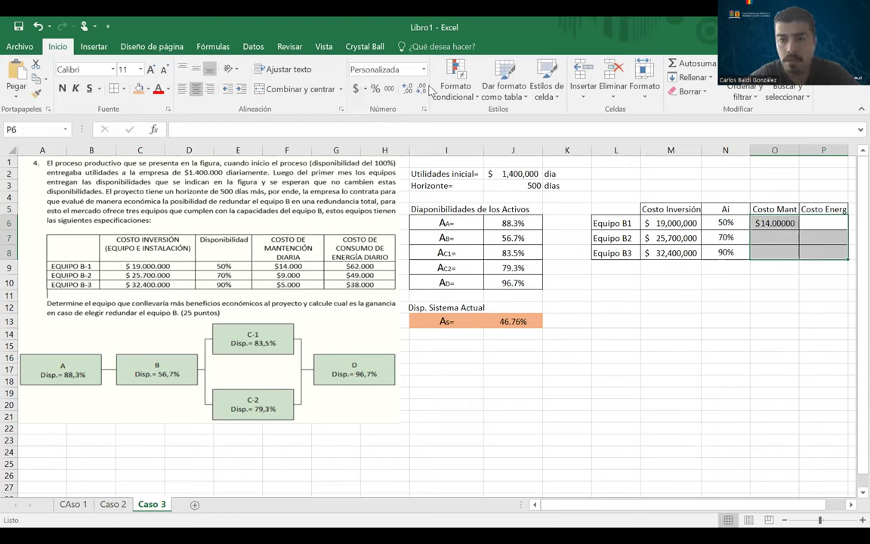
{"action": "left_click", "coordinate": [421, 89]}
{"action": "left_click", "coordinate": [421, 89]}
{"action": "left_click", "coordinate": [422, 89]}
{"action": "left_click", "coordinate": [421, 89]}
{"action": "left_click", "coordinate": [421, 89]}
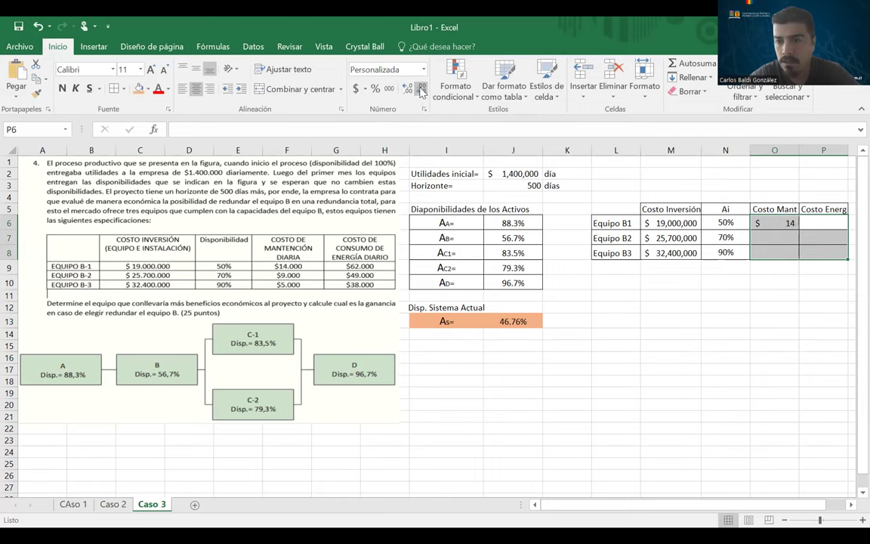
- Enter maintenance costs 14,000, 9,000 and 5,000 for Equipo B1–B3
{"action": "left_click", "coordinate": [782, 219]}
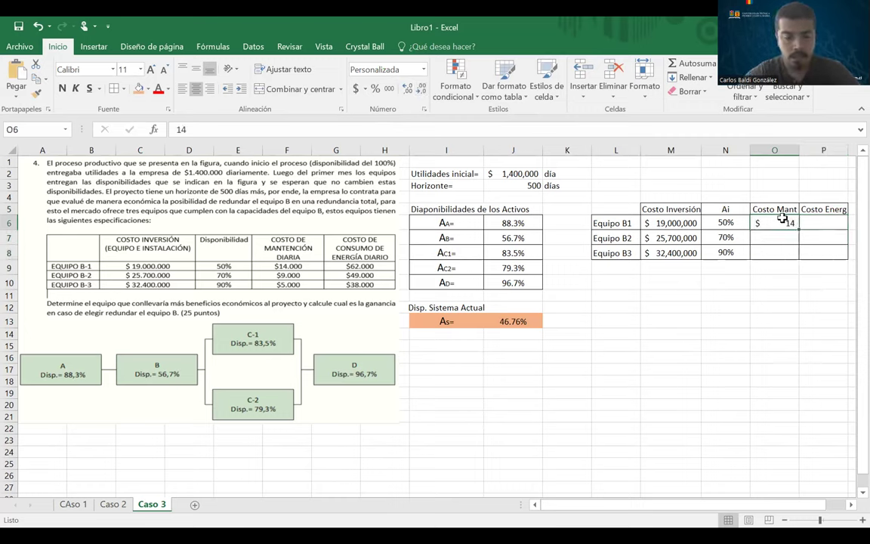
{"action": "type", "text": "14000"}
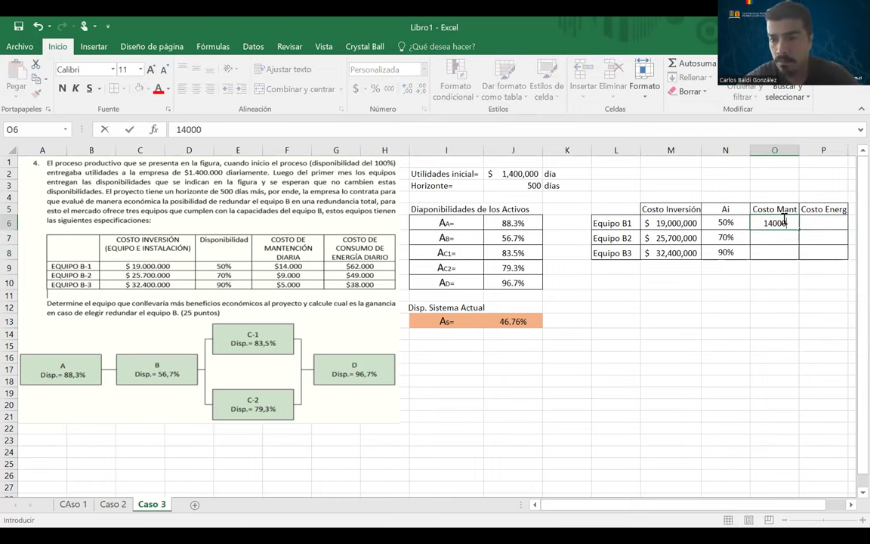
{"action": "key", "text": "Return"}
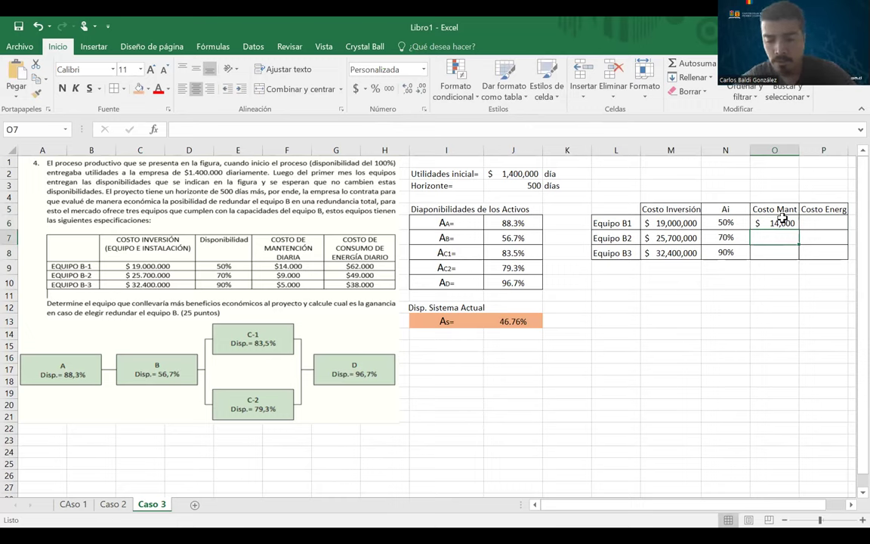
{"action": "type", "text": "9000"}
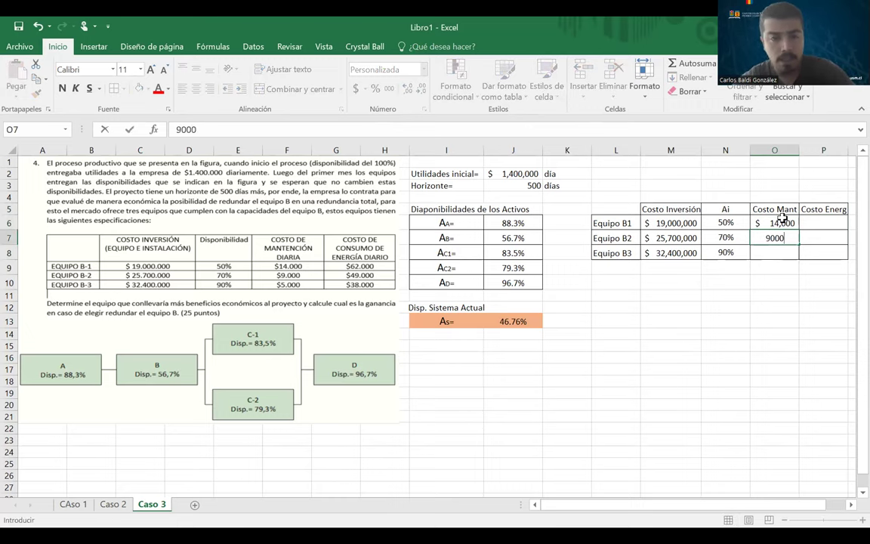
{"action": "key", "text": "Return"}
{"action": "type", "text": "5000"}
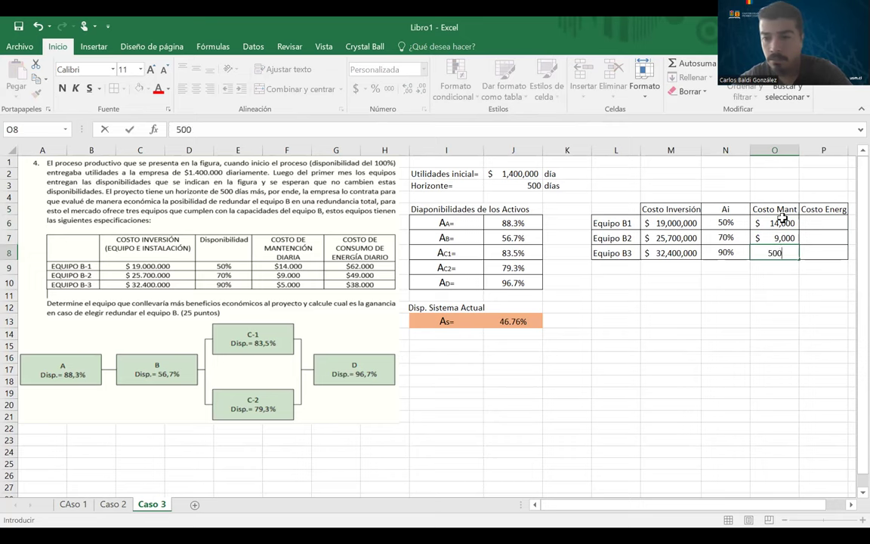
{"action": "key", "text": "Return"}
- Enter energy costs 62,000, 49,000 and 38,000 in P6:P8
{"action": "key", "text": "Up"}
{"action": "key", "text": "Up"}
{"action": "key", "text": "Up"}
{"action": "key", "text": "Right"}
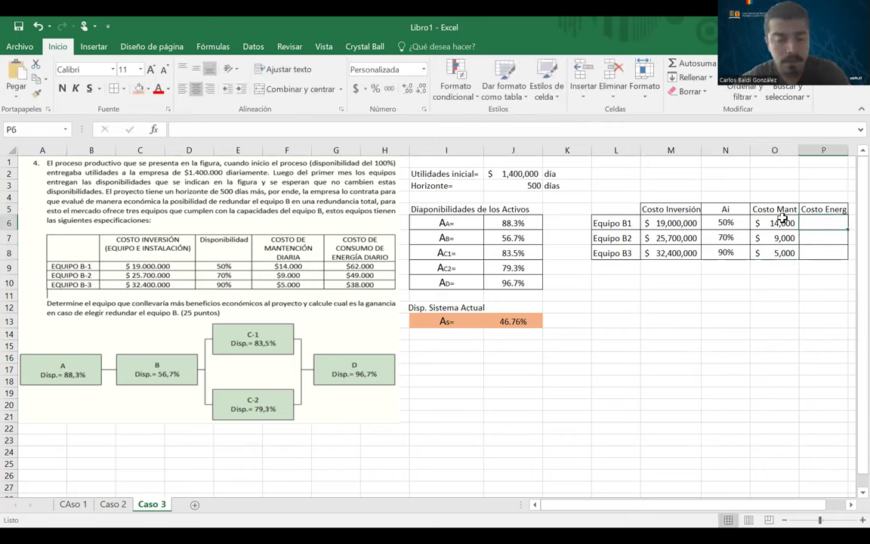
{"action": "type", "text": "64"}
{"action": "key", "text": "BackSpace"}
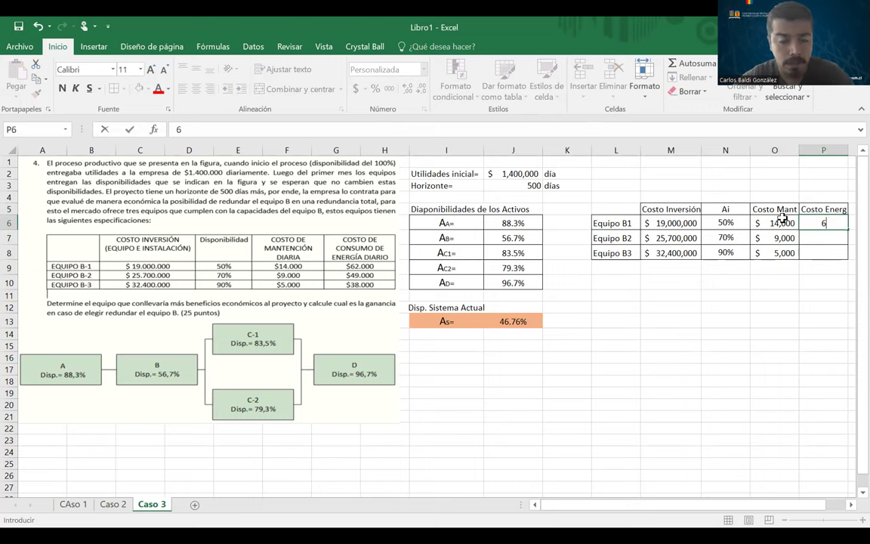
{"action": "type", "text": "2000"}
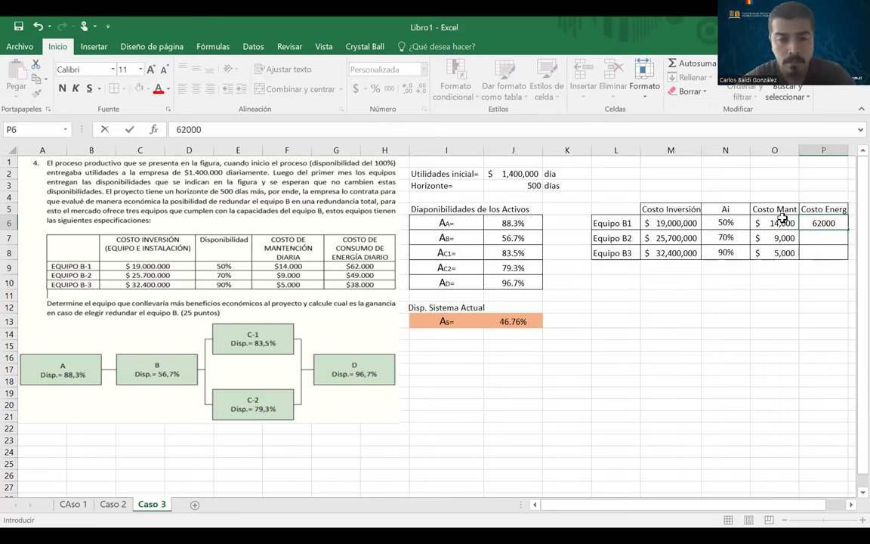
{"action": "key", "text": "Return"}
{"action": "type", "text": "49"}
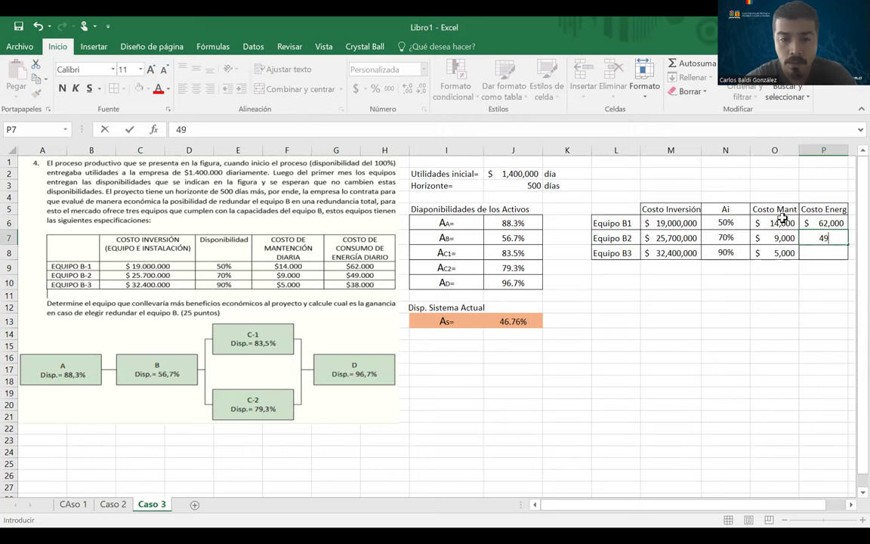
{"action": "type", "text": ",0000"}
{"action": "key", "text": "Return"}
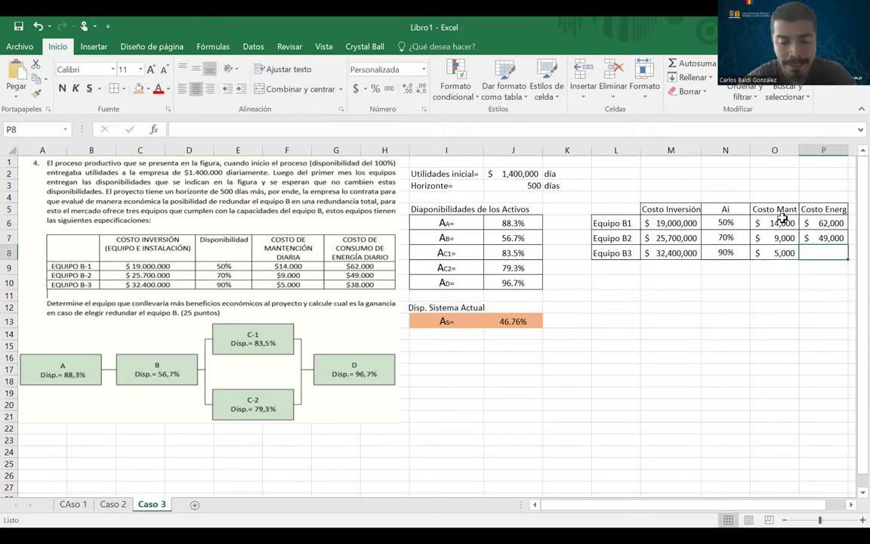
{"action": "type", "text": "38000"}
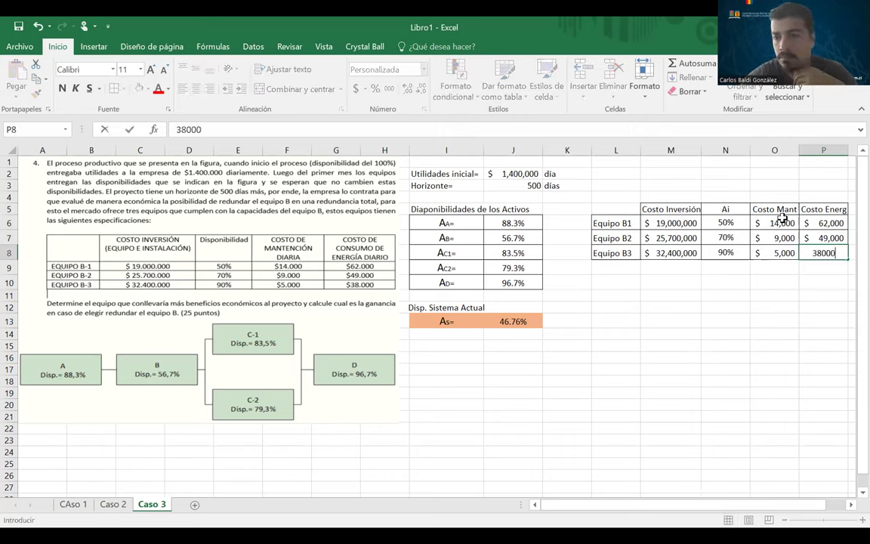
{"action": "key", "text": "Return"}
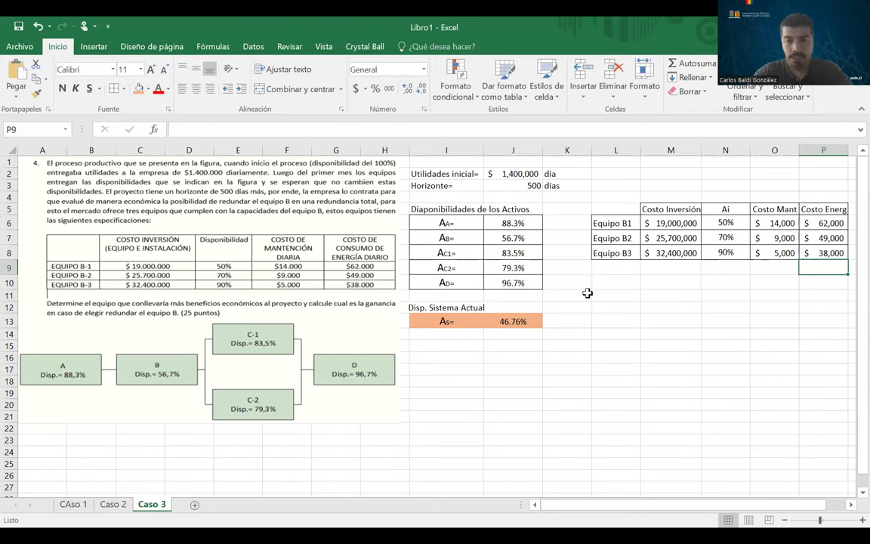
- Type the heading 'Análisis de Escenarios' in I16 and 'Equipo B1' in I17
{"action": "left_click", "coordinate": [466, 355]}
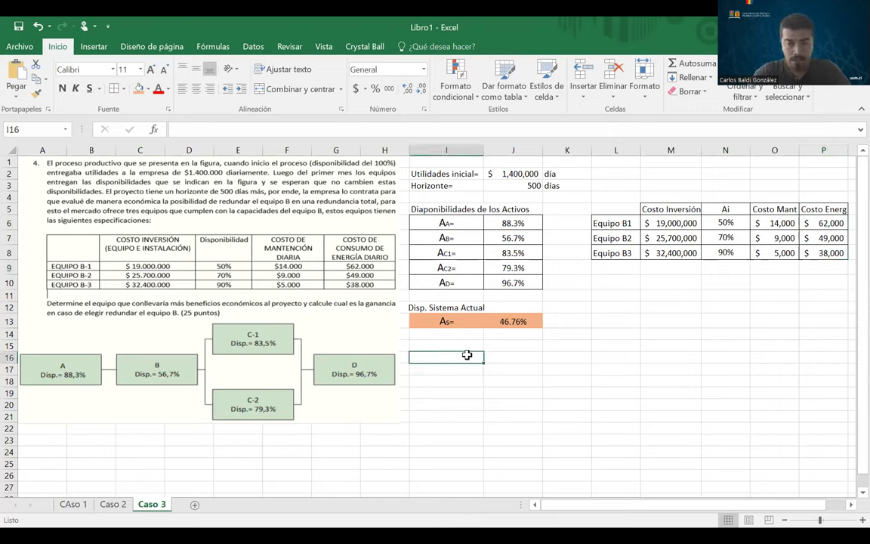
{"action": "type", "text": "Analsiis"}
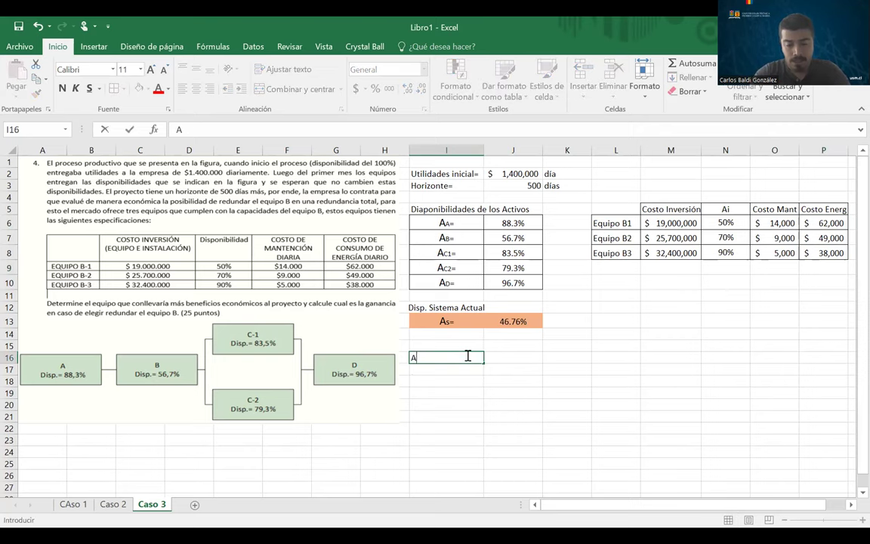
{"action": "key", "text": "BackSpace"}
{"action": "key", "text": "BackSpace"}
{"action": "key", "text": "BackSpace"}
{"action": "key", "text": "BackSpace"}
{"action": "key", "text": "BackSpace"}
{"action": "type", "text": "álisis de Es"}
{"action": "key", "text": "BackSpace"}
{"action": "type", "text": "E"}
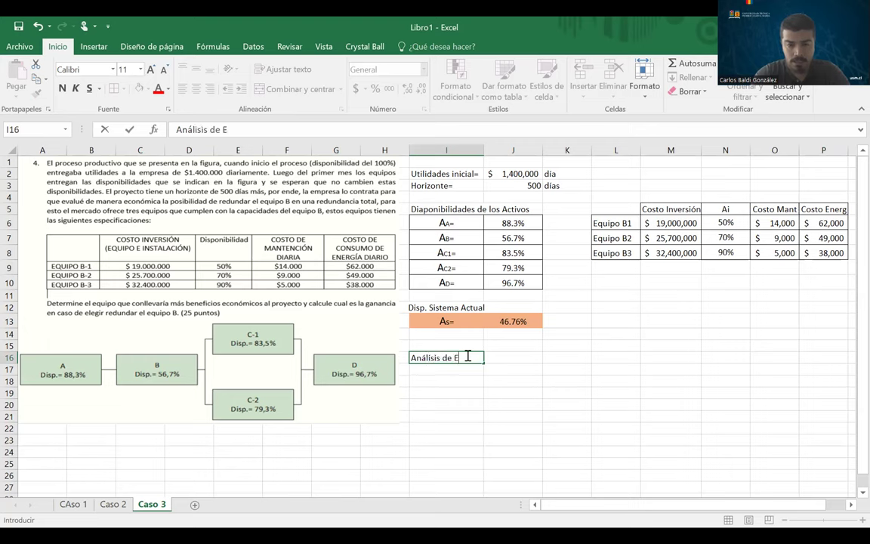
{"action": "type", "text": "scenarios"}
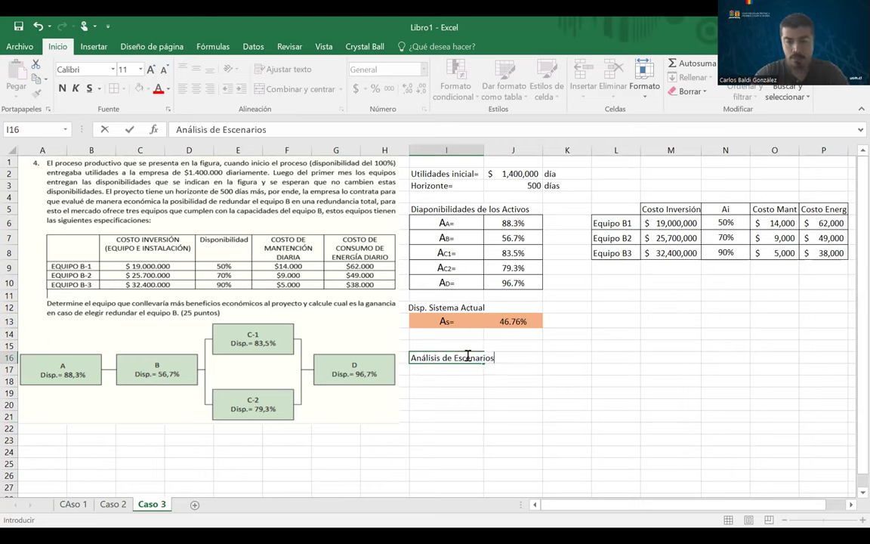
{"action": "key", "text": "Return"}
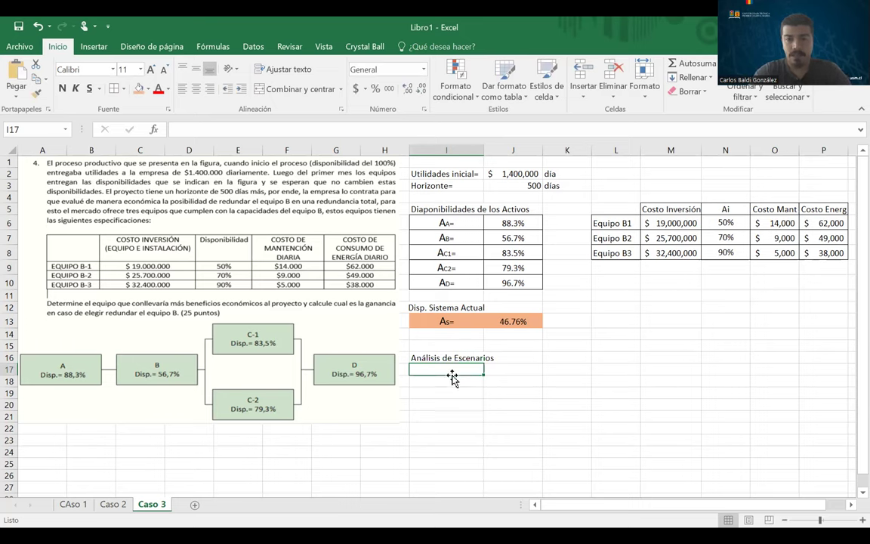
{"action": "type", "text": "Equo"}
{"action": "key", "text": "BackSpace"}
{"action": "type", "text": "i"}
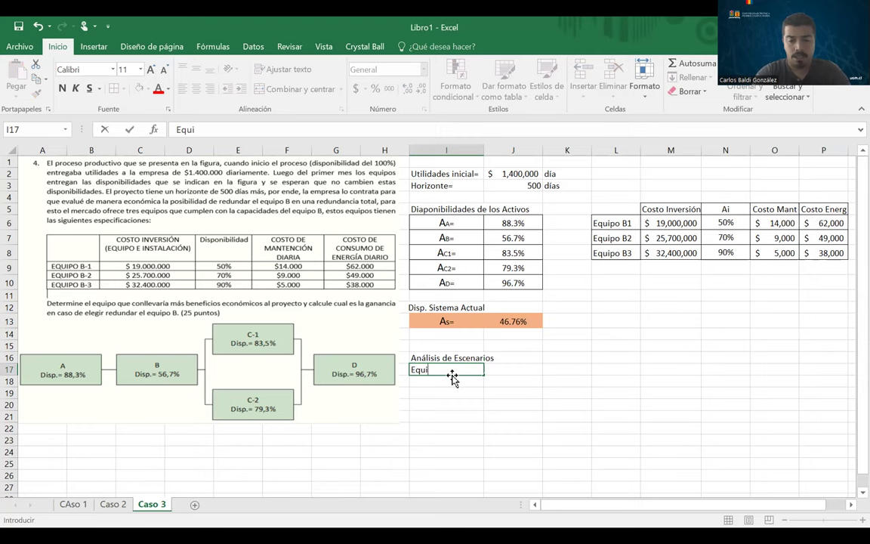
{"action": "type", "text": "po B1"}
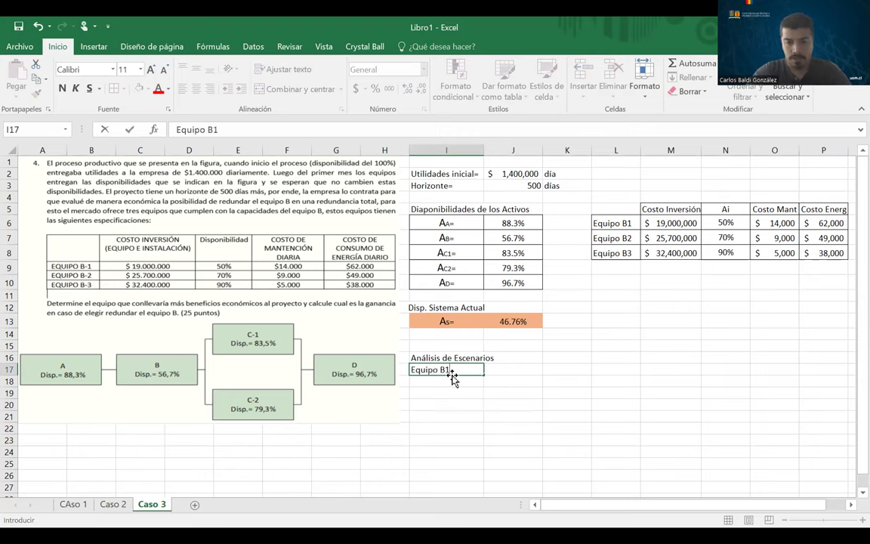
{"action": "key", "text": "Return"}
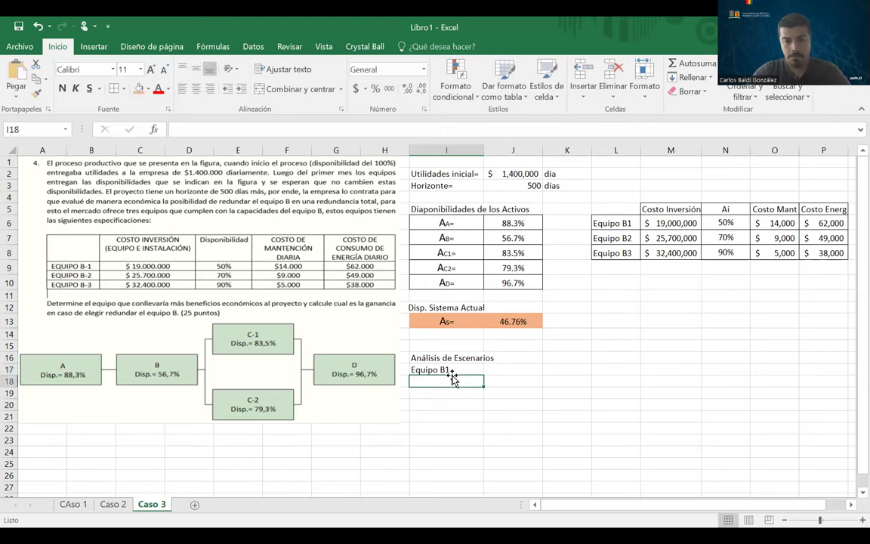
- Add a centered Ai= label in J17 with K17 linked to N6 (50%)
{"action": "left_click", "coordinate": [516, 368]}
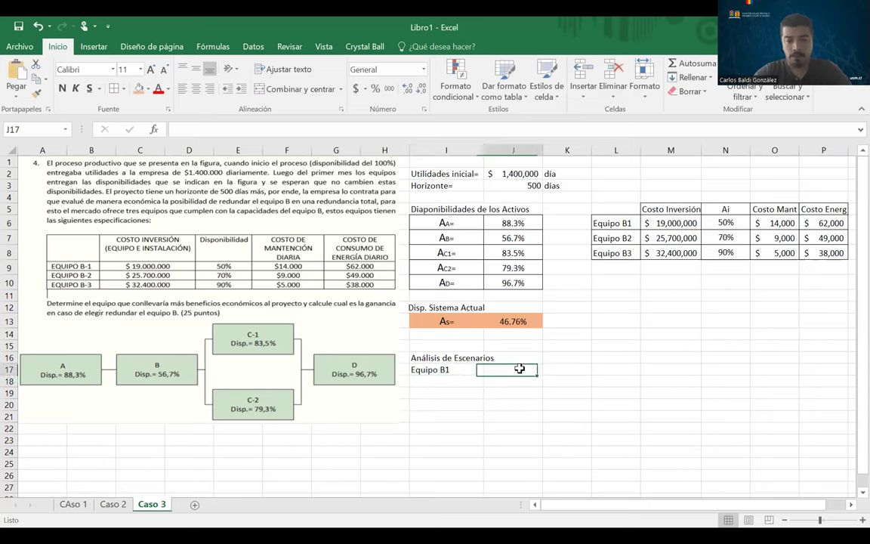
{"action": "type", "text": "Ai="}
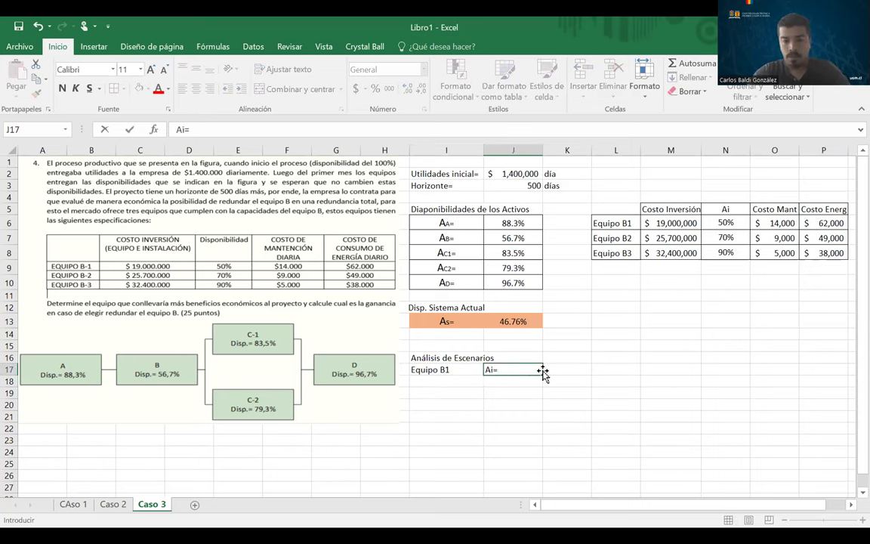
{"action": "left_click", "coordinate": [550, 367]}
{"action": "type", "text": "="}
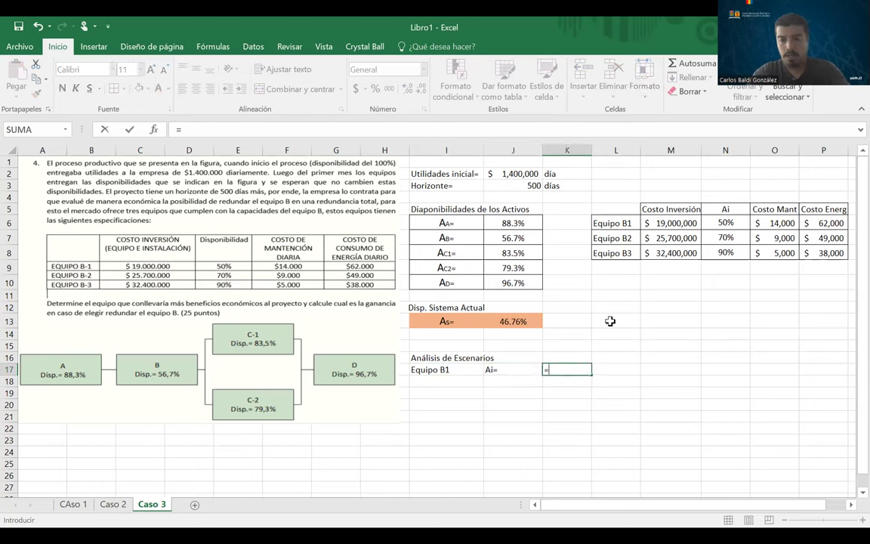
{"action": "left_click", "coordinate": [725, 222]}
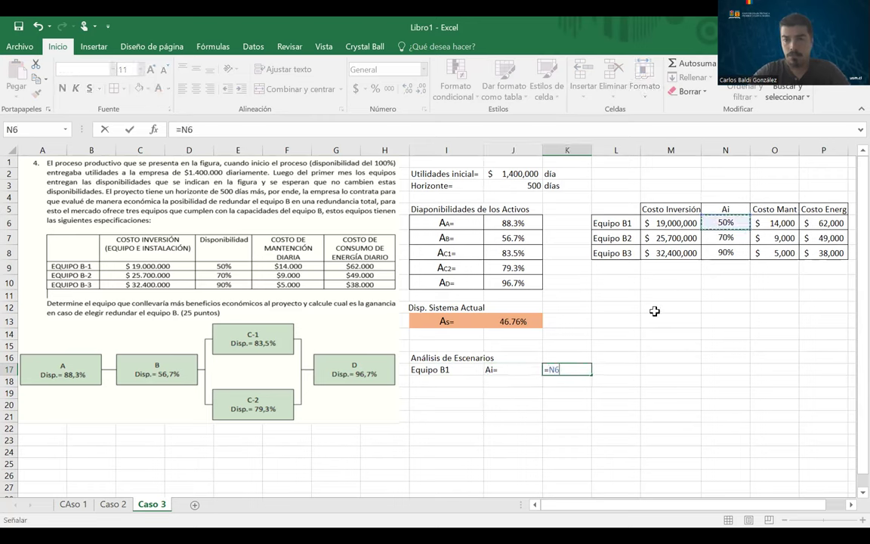
{"action": "key", "text": "Return"}
{"action": "left_click_drag", "start_coordinate": [554, 369], "coordinate": [520, 368]}
{"action": "left_click", "coordinate": [195, 88]}
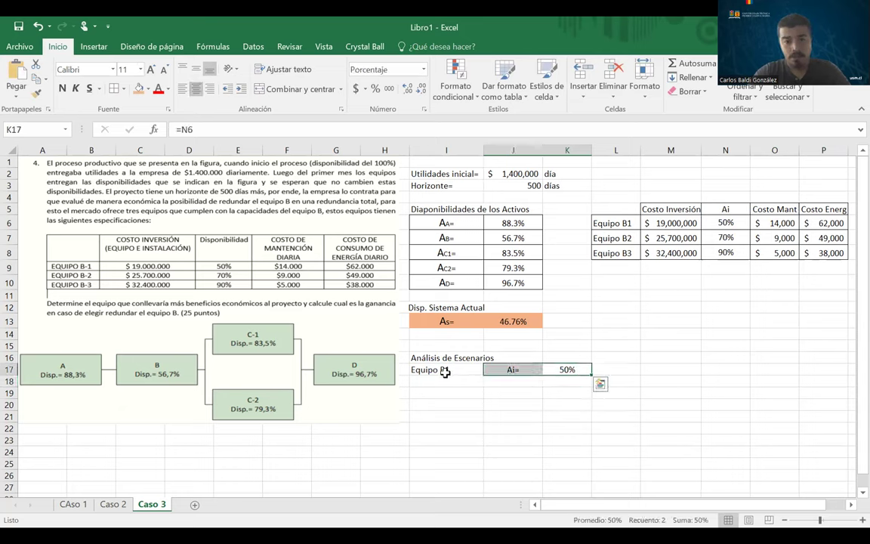
{"action": "left_click", "coordinate": [443, 382]}
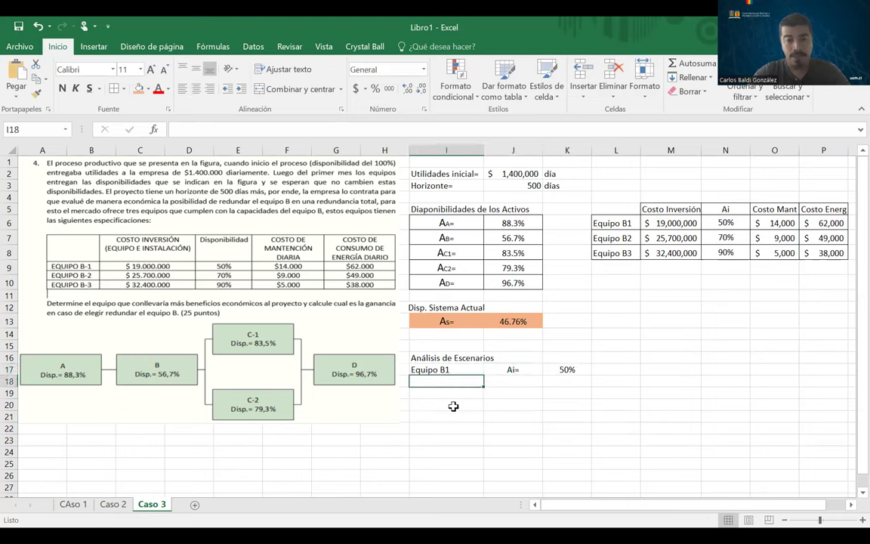
- Enter the label 'Disp. Sistema =' in cell I18
{"action": "left_click", "coordinate": [451, 392]}
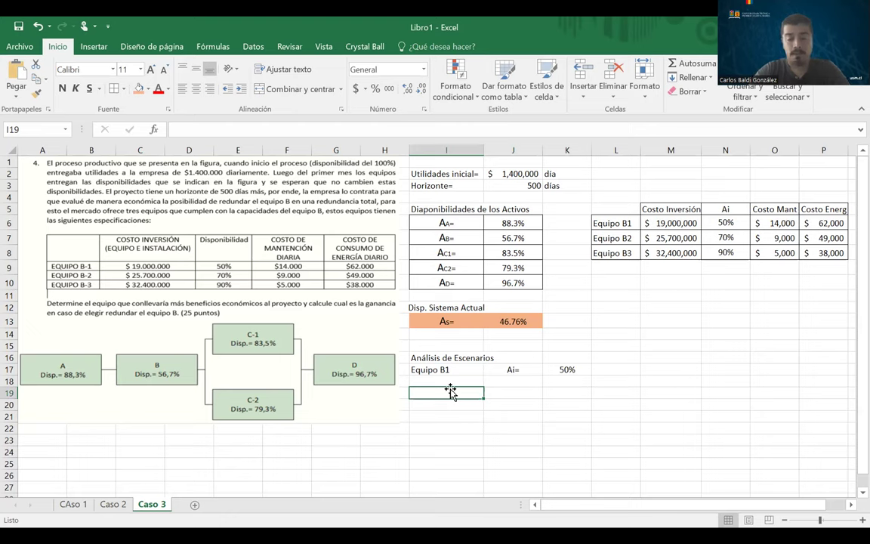
{"action": "key", "text": "Up"}
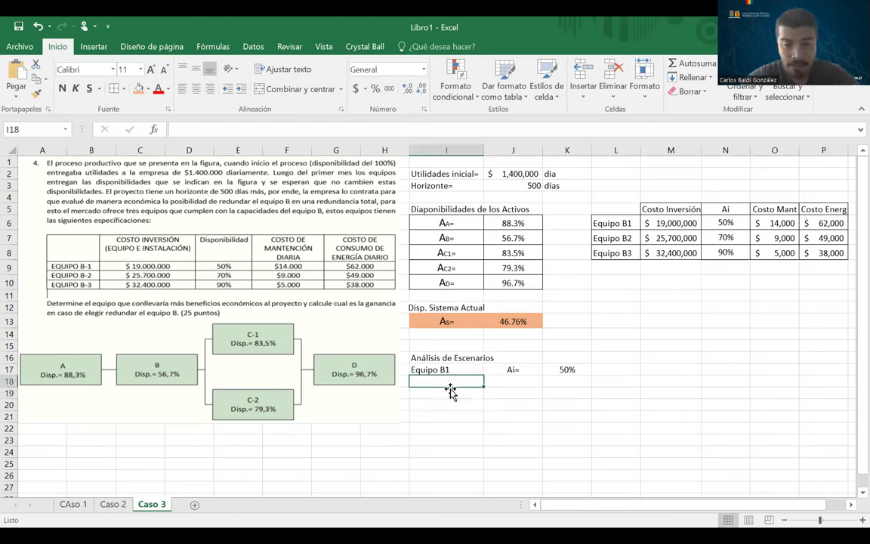
{"action": "type", "text": "Disp"}
{"action": "key", "text": "BackSpace"}
{"action": "key", "text": "BackSpace"}
{"action": "type", "text": "sp"}
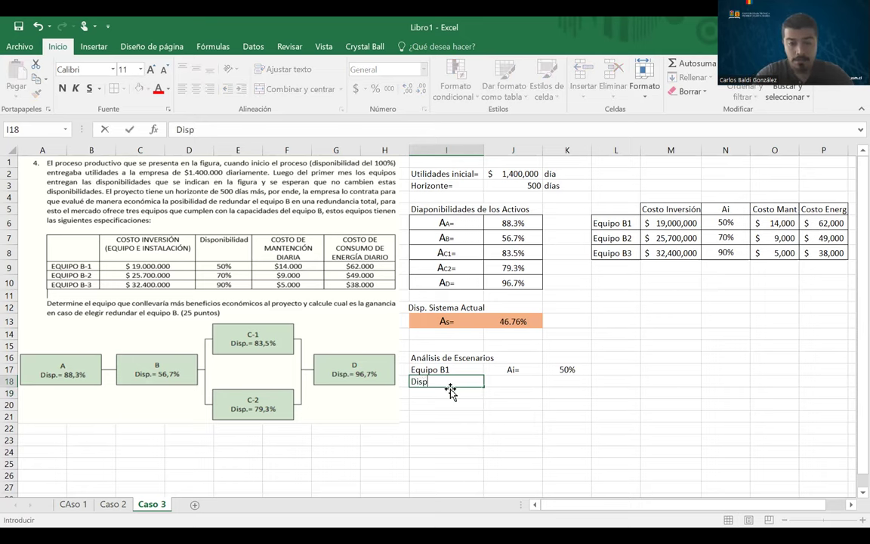
{"action": "type", "text": ". Sistema"}
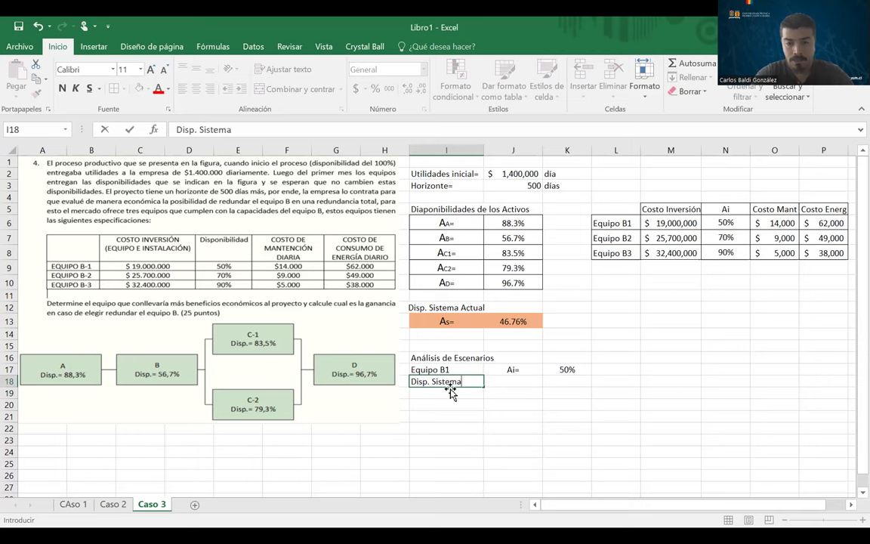
{"action": "key", "text": "BackSpace"}
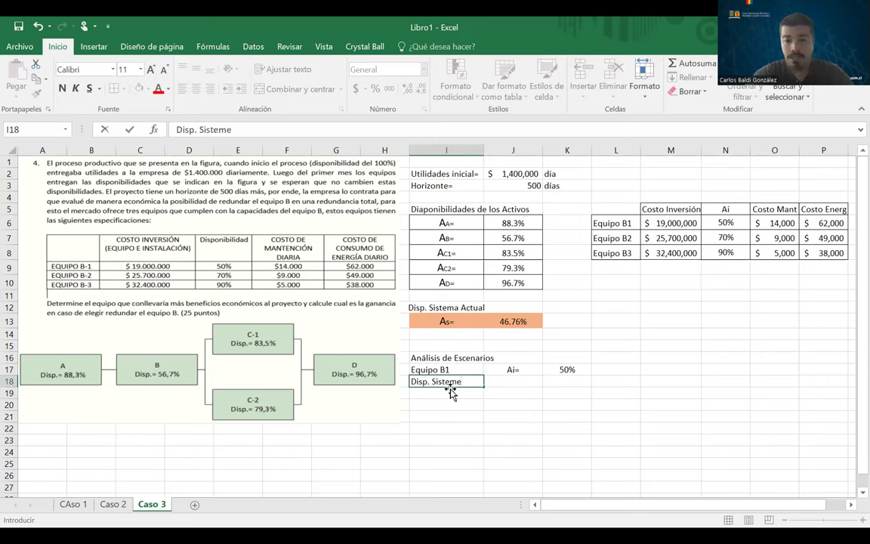
{"action": "key", "text": "Return"}
{"action": "left_click", "coordinate": [477, 385]}
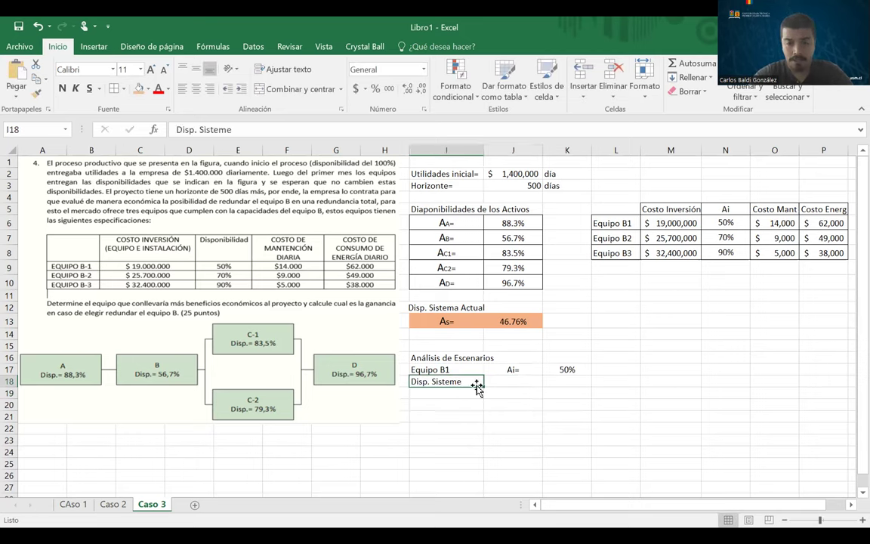
{"action": "double_click", "coordinate": [477, 385]}
{"action": "key", "text": "BackSpace"}
{"action": "type", "text": "a"}
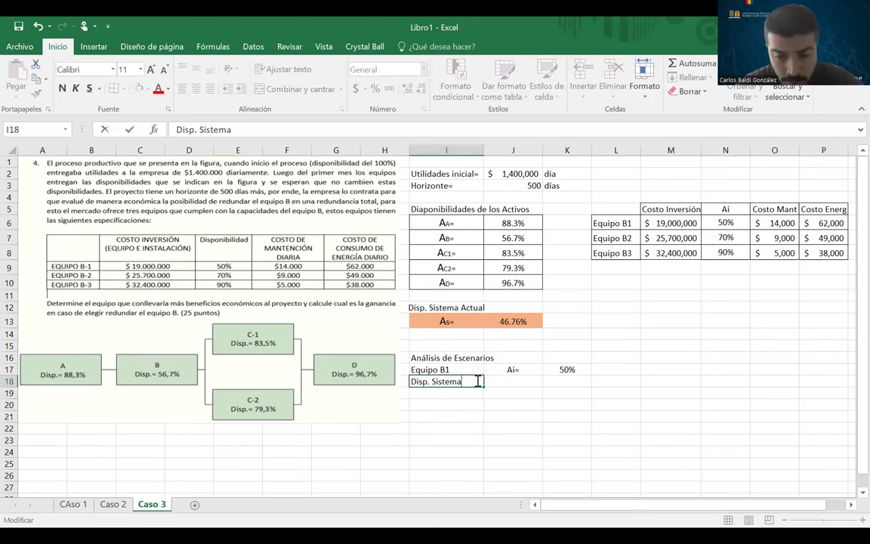
{"action": "type", "text": " 0"}
{"action": "key", "text": "BackSpace"}
{"action": "type", "text": "="}
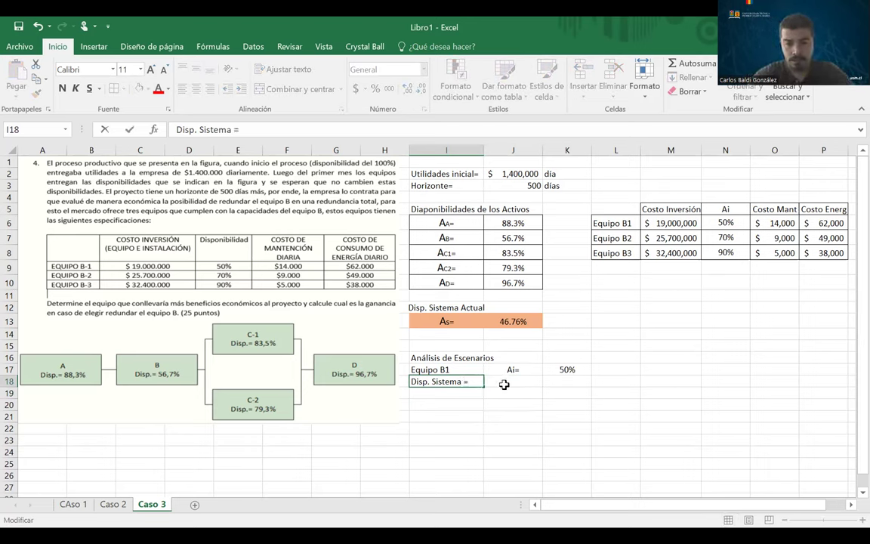
{"action": "left_click", "coordinate": [490, 382]}
- Type As= in J18 and center J18:K18
{"action": "type", "text": "A"}
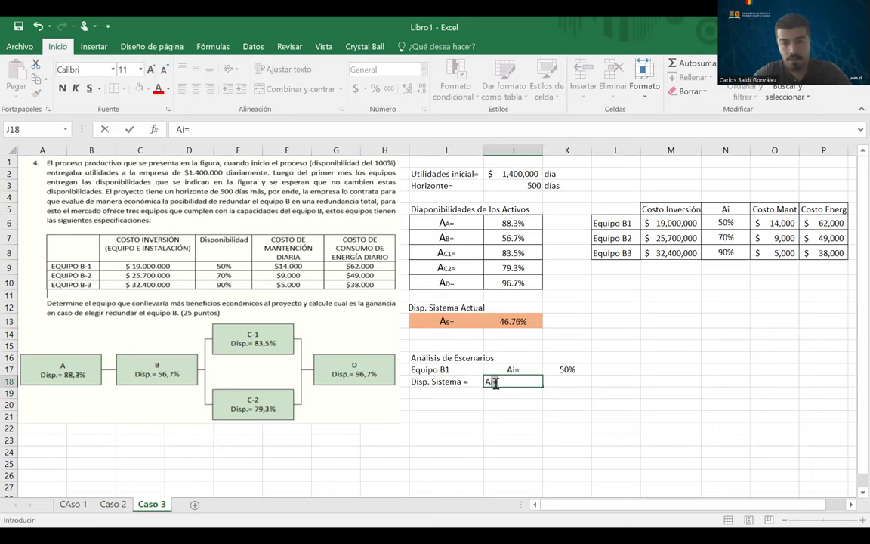
{"action": "type", "text": "s="}
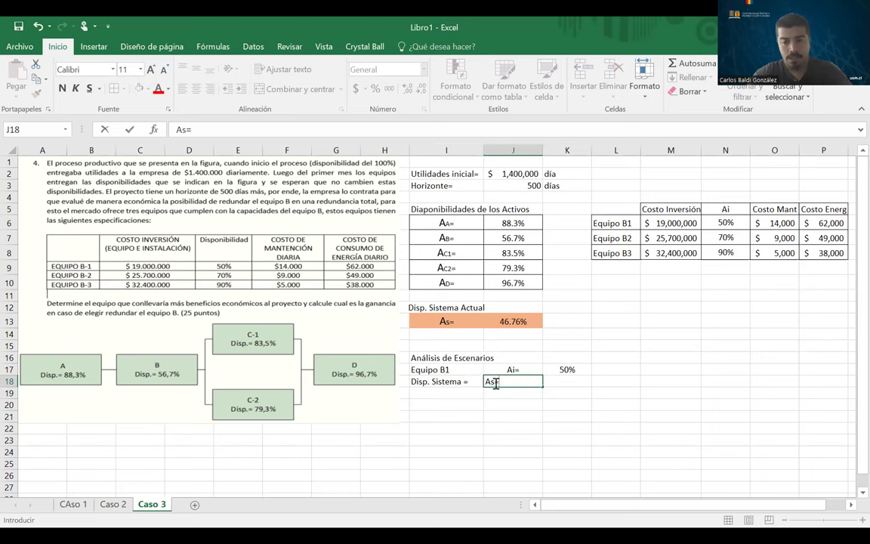
{"action": "left_click", "coordinate": [568, 381]}
{"action": "left_click", "coordinate": [529, 369]}
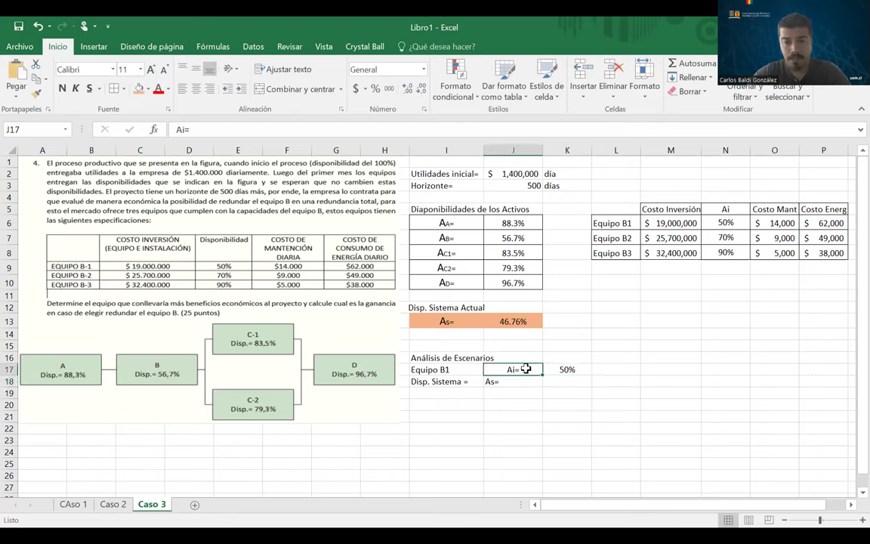
{"action": "left_click_drag", "start_coordinate": [514, 382], "coordinate": [570, 381]}
{"action": "left_click", "coordinate": [195, 88]}
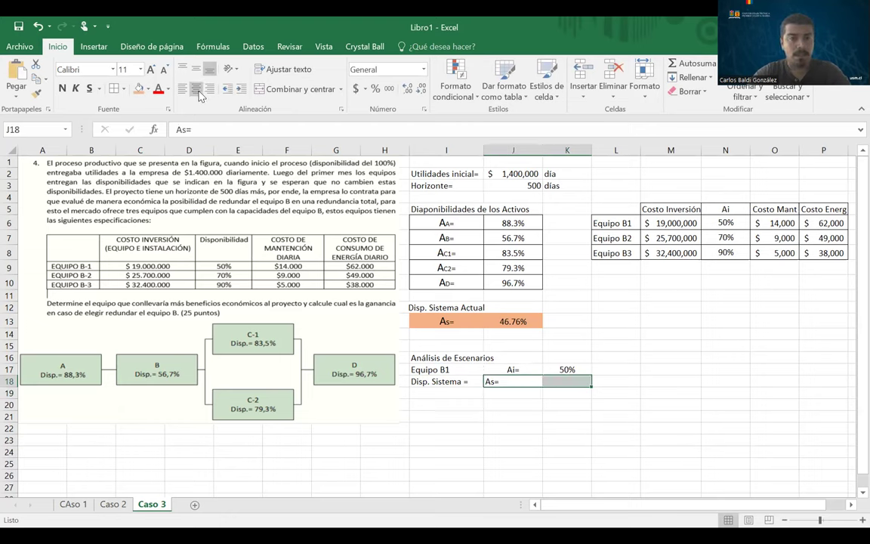
{"action": "left_click", "coordinate": [547, 380]}
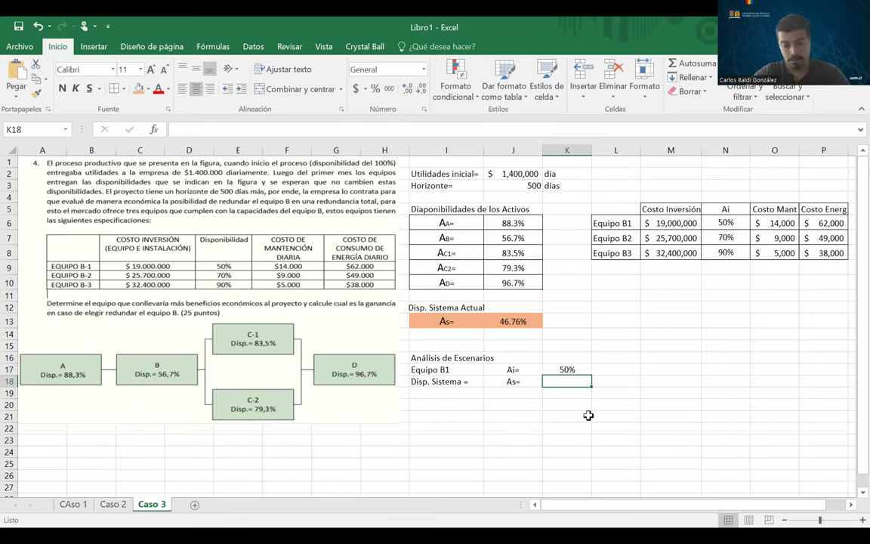
- Start a formula in K18 and sketch a red ink rectangle under box B in the diagram
{"action": "type", "text": "="}
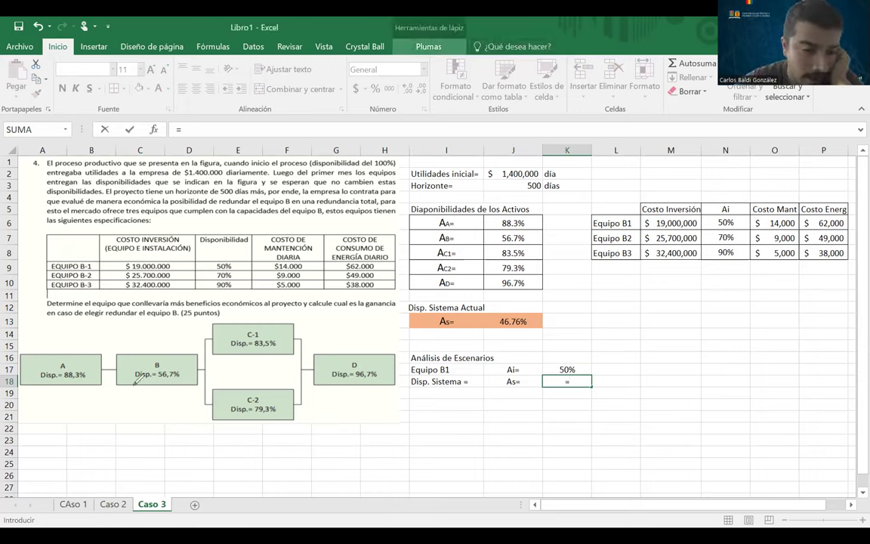
{"action": "left_click_drag", "start_coordinate": [106, 408], "coordinate": [113, 365]}
{"action": "mouse_move", "coordinate": [106, 407]}
{"action": "left_mouse_down"}
{"action": "mouse_move", "coordinate": [163, 417]}
{"action": "mouse_move", "coordinate": [185, 393]}
{"action": "left_mouse_up"}
{"action": "mouse_move", "coordinate": [125, 393]}
{"action": "left_mouse_down"}
{"action": "mouse_move", "coordinate": [200, 389]}
{"action": "mouse_move", "coordinate": [189, 408]}
{"action": "left_mouse_up"}
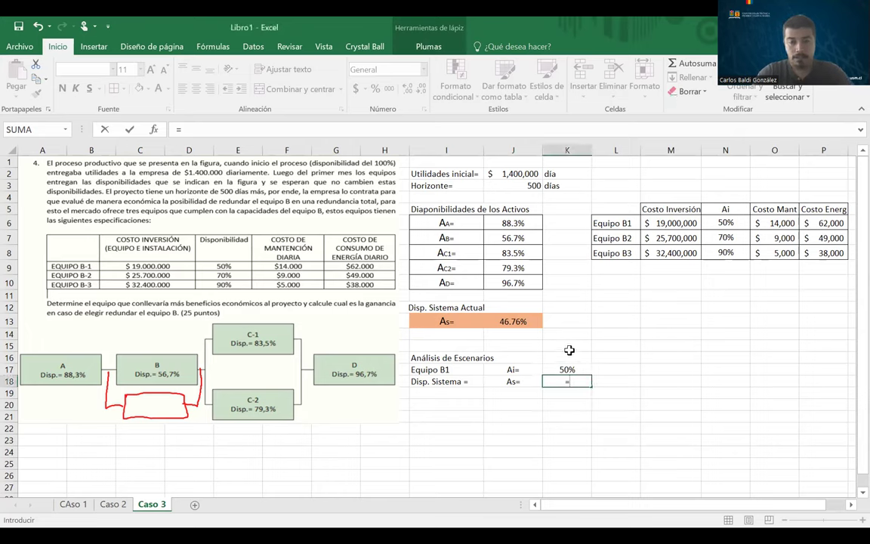
- Build K18's availability formula with J6, the parallel C1/C2 term from J8 and J9, and J10
{"action": "left_click", "coordinate": [508, 227]}
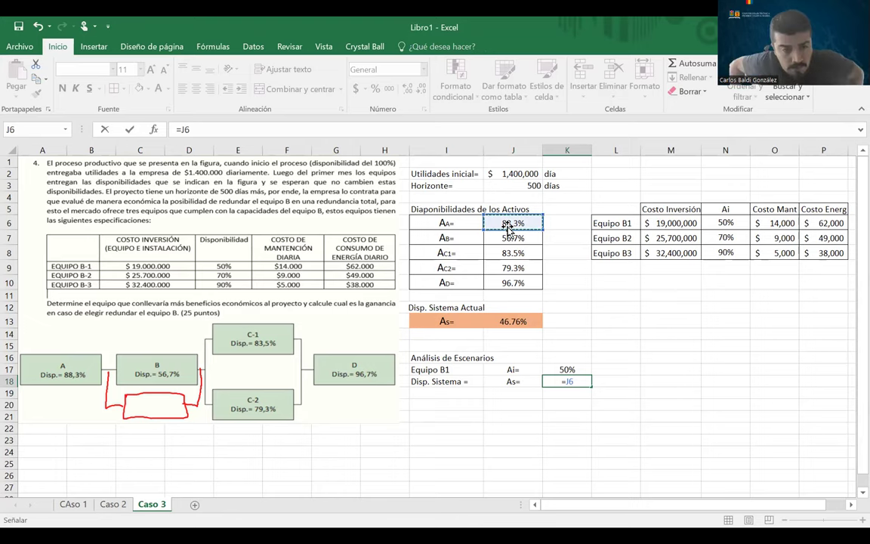
{"action": "type", "text": "*()"}
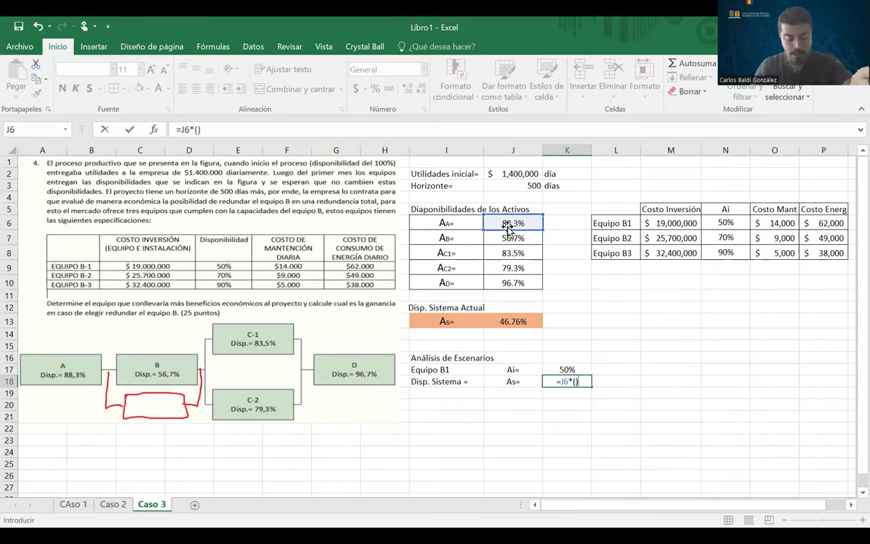
{"action": "type", "text": "*"}
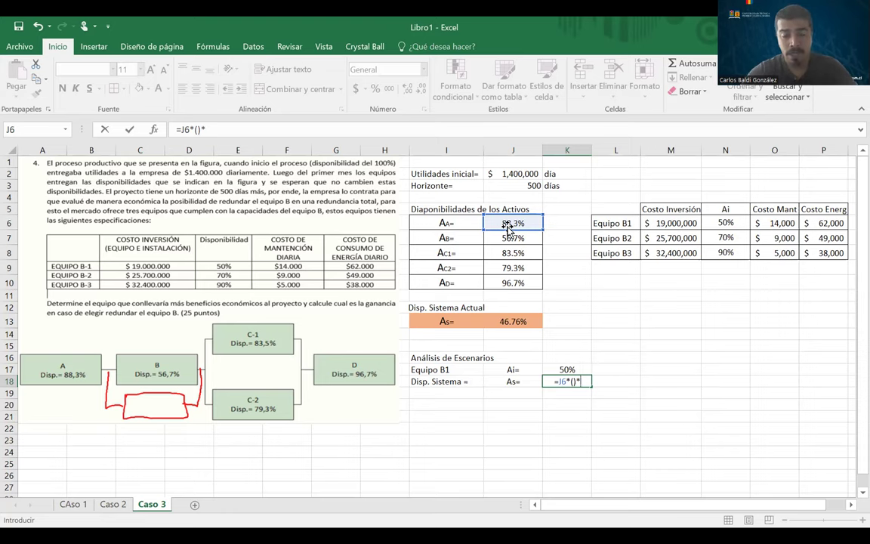
{"action": "type", "text": "/"}
{"action": "key", "text": "BackSpace"}
{"action": "type", "text": "("}
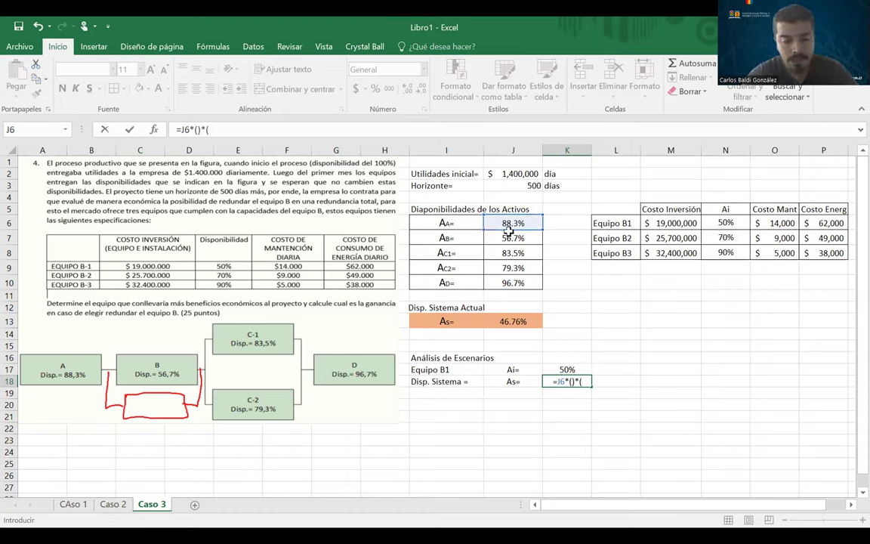
{"action": "type", "text": "1-(1-"}
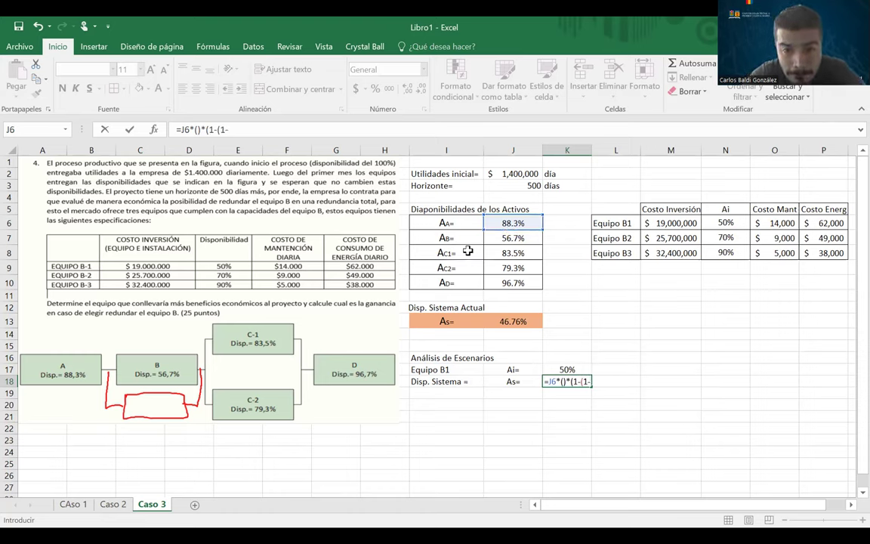
{"action": "left_click", "coordinate": [500, 254]}
{"action": "type", "text": ")*(1-"}
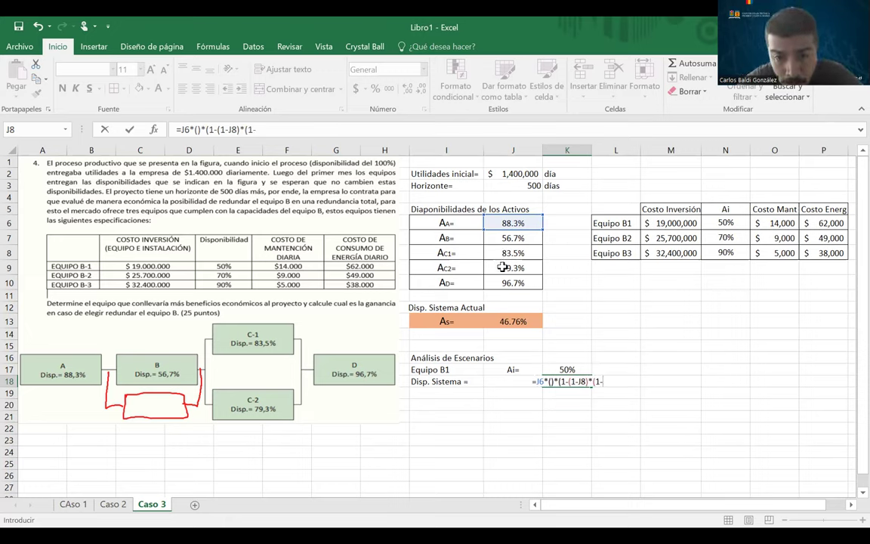
{"action": "left_click", "coordinate": [502, 268]}
{"action": "type", "text": "))"}
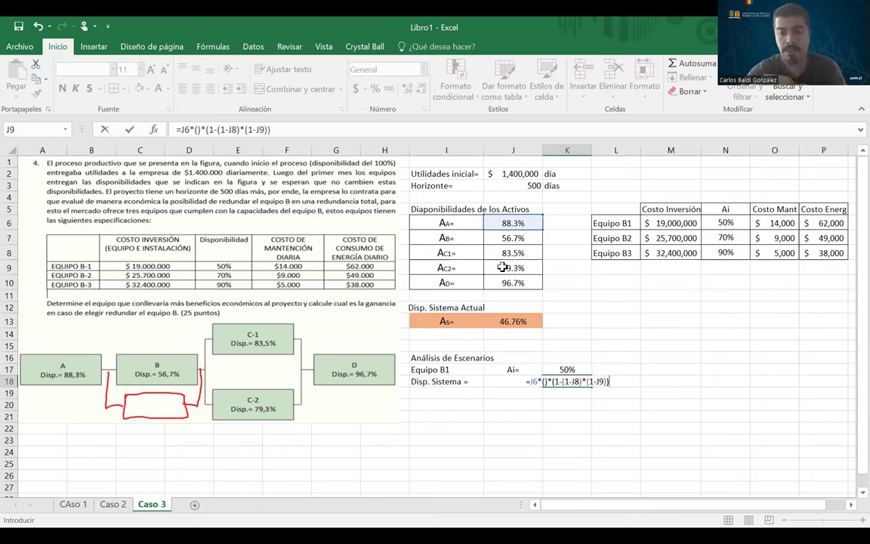
{"action": "type", "text": "*"}
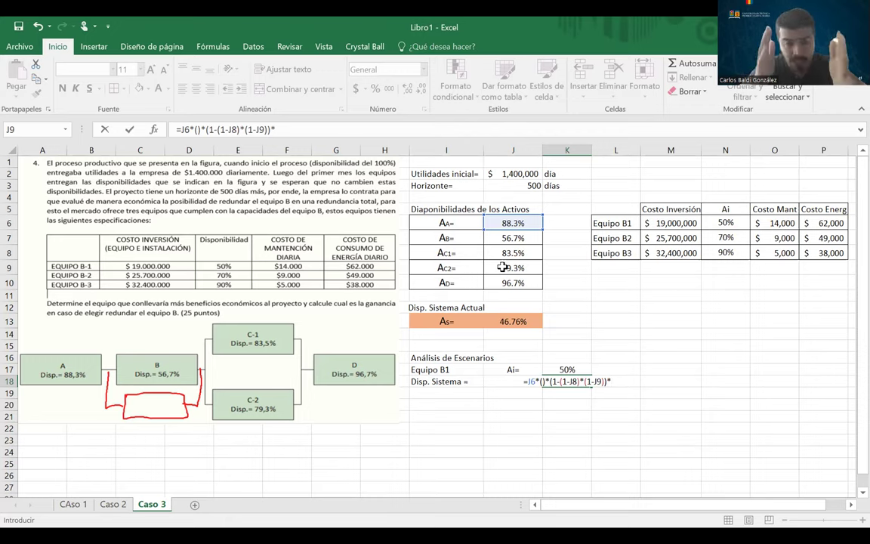
{"action": "left_click", "coordinate": [504, 282]}
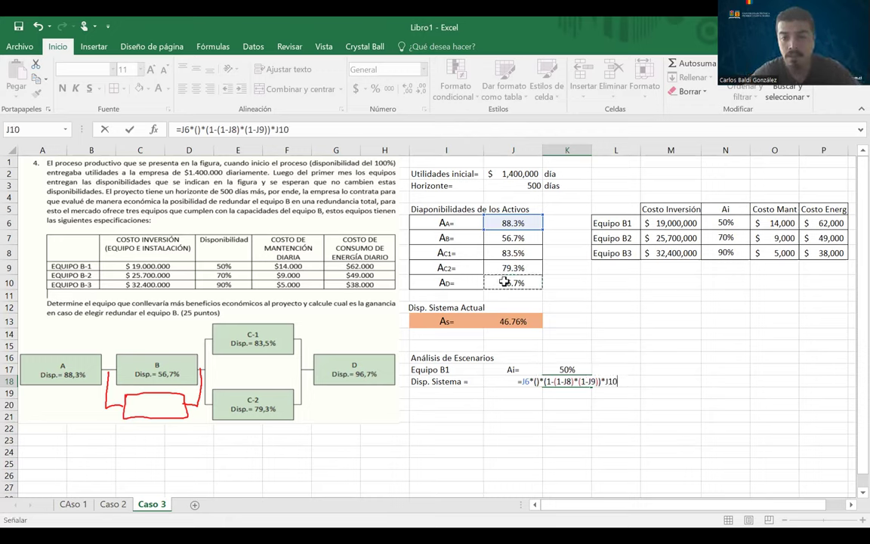
- Add B's redundancy term (1-(1-J7)*(1-K17)) and commit the formula
{"action": "left_click", "coordinate": [537, 382]}
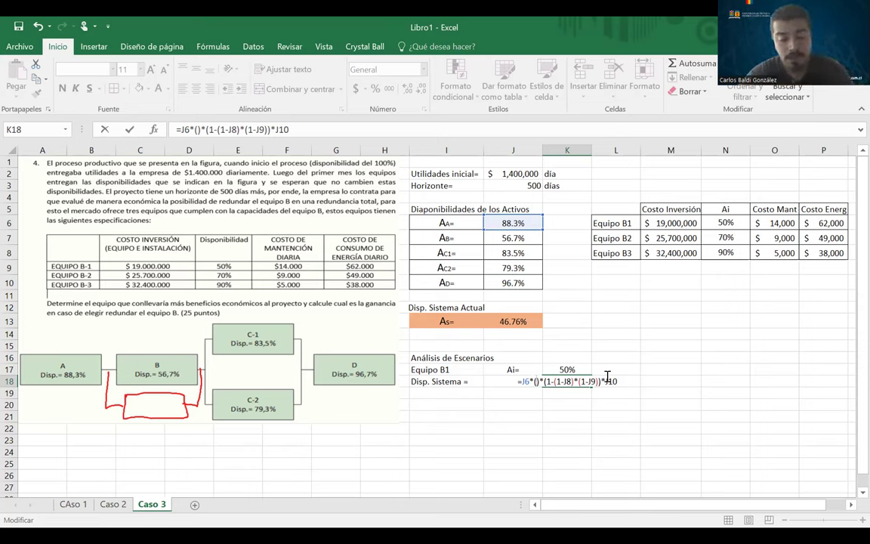
{"action": "type", "text": "1-"}
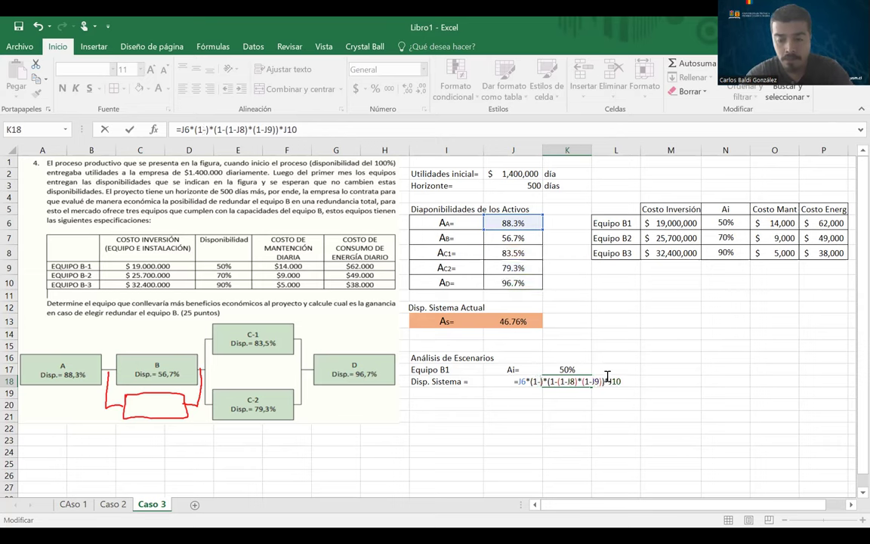
{"action": "type", "text": "(1-"}
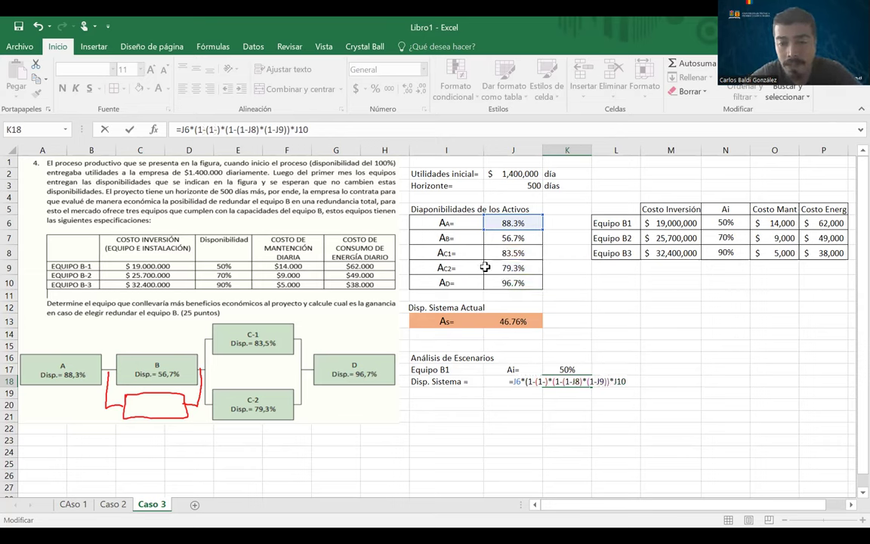
{"action": "left_click", "coordinate": [506, 239]}
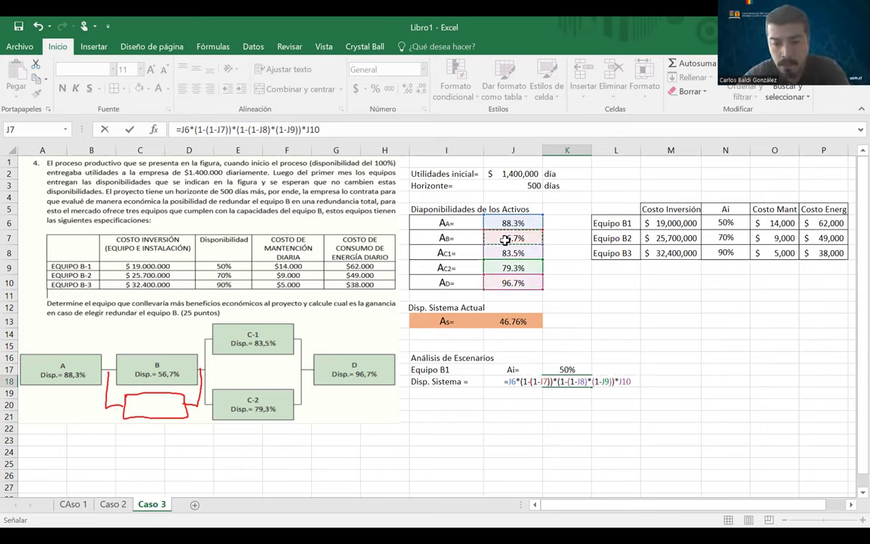
{"action": "type", "text": ")*"}
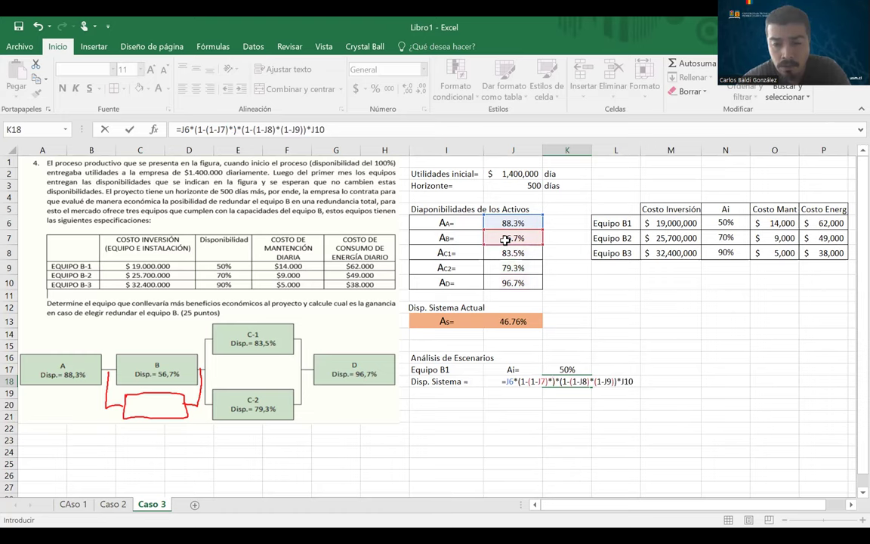
{"action": "type", "text": "(1-"}
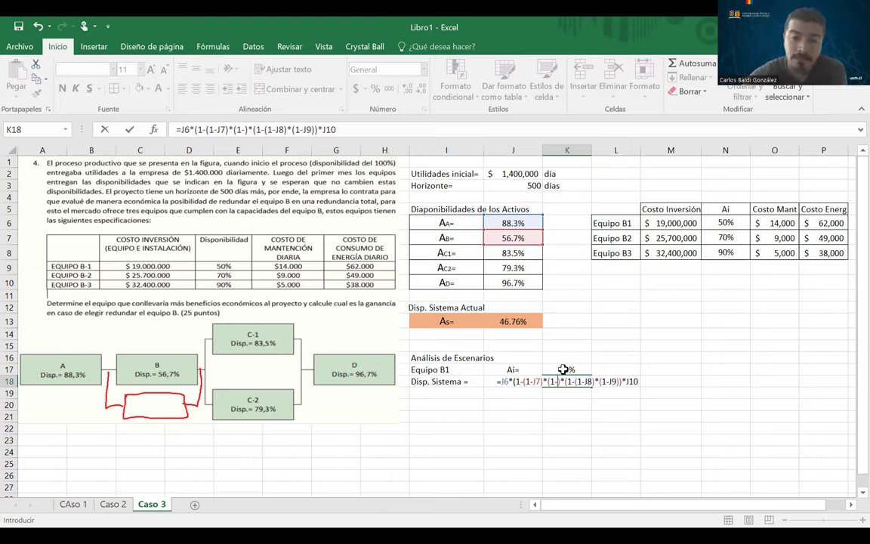
{"action": "left_click", "coordinate": [563, 369]}
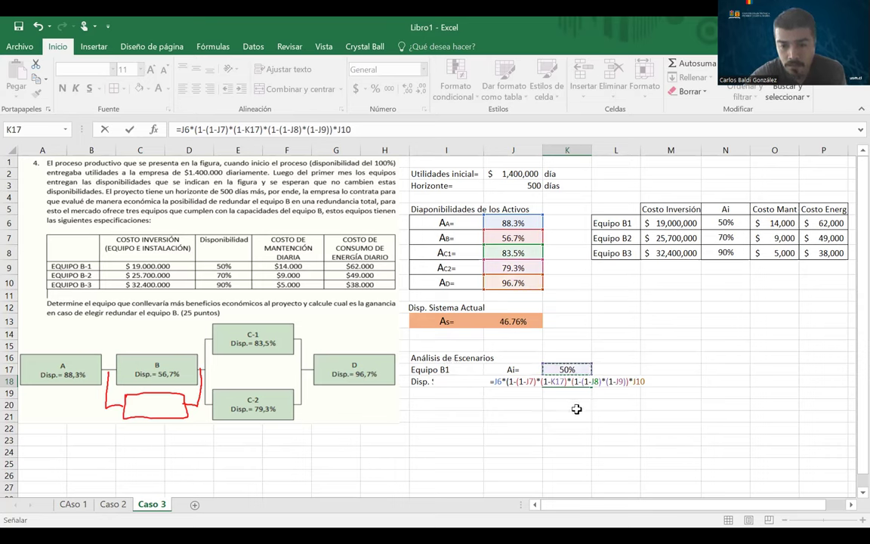
{"action": "type", "text": ")"}
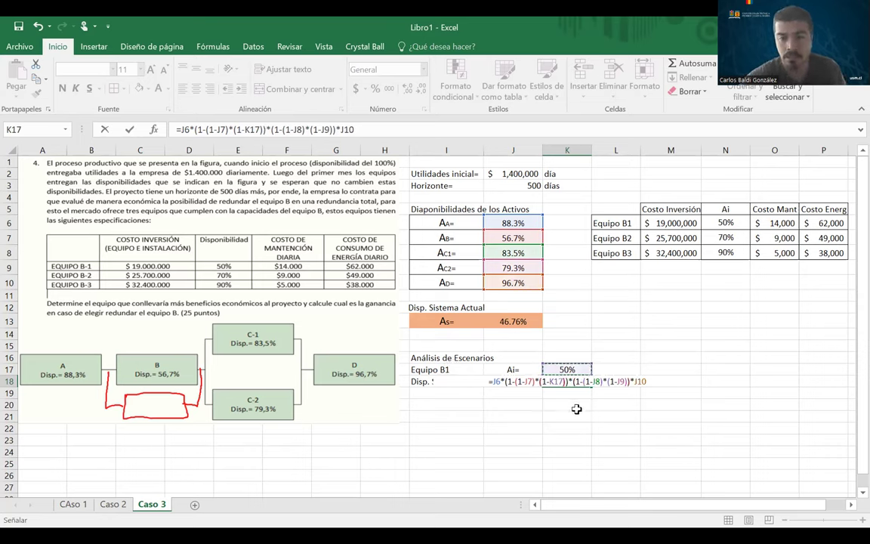
{"action": "key", "text": "Return"}
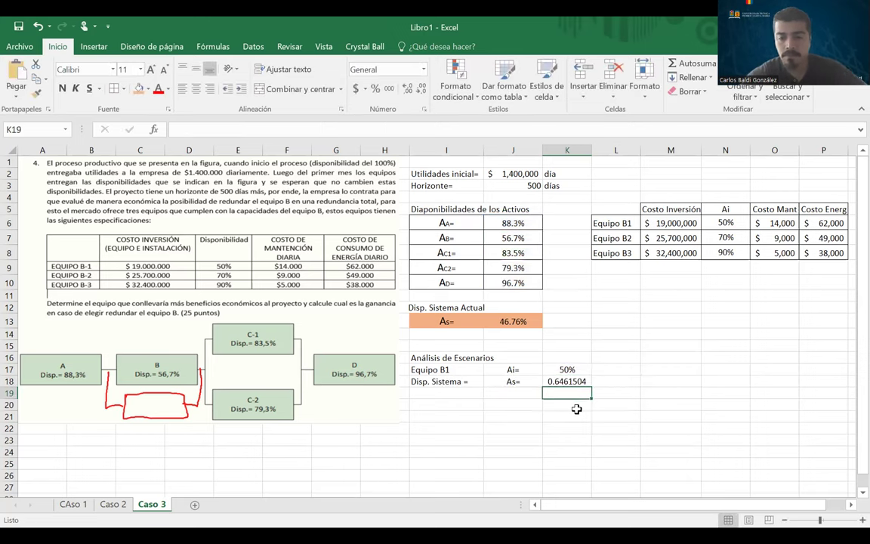
- Show K17:K18 as one-decimal percentages (50.0%, 64.6%) and add All Borders to I17:K18
{"action": "left_click", "coordinate": [568, 382]}
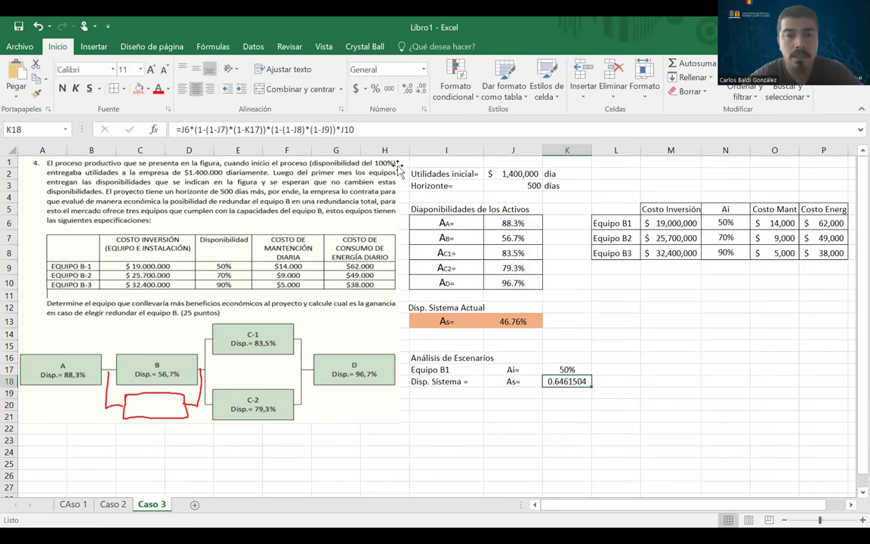
{"action": "left_click", "coordinate": [375, 89]}
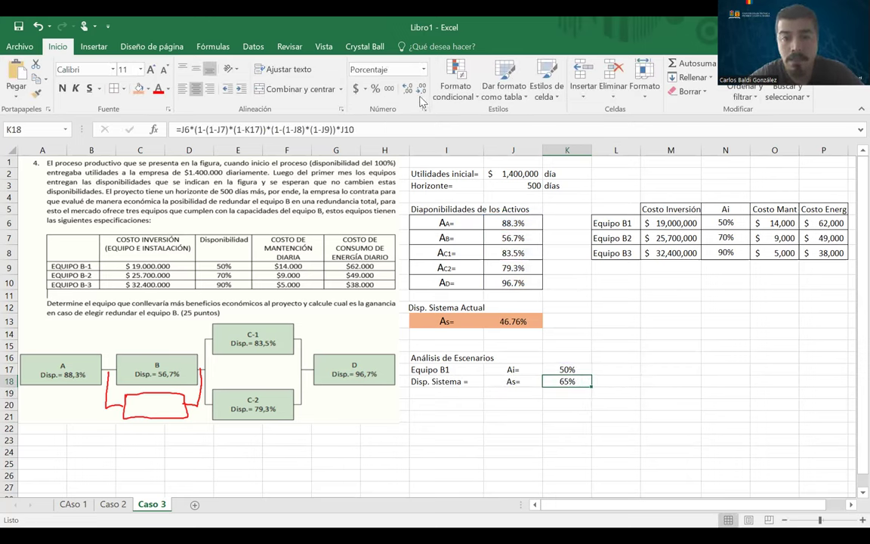
{"action": "left_click", "coordinate": [409, 89]}
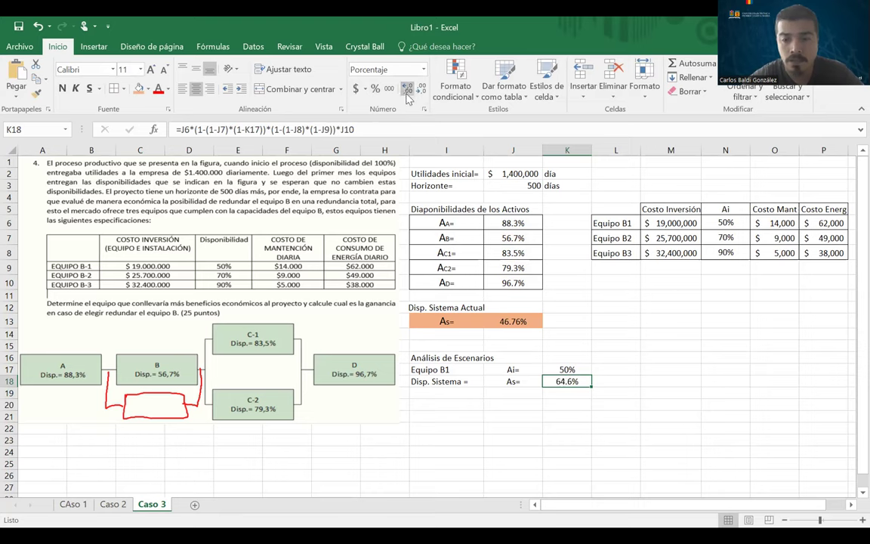
{"action": "left_click_drag", "start_coordinate": [568, 370], "coordinate": [568, 379]}
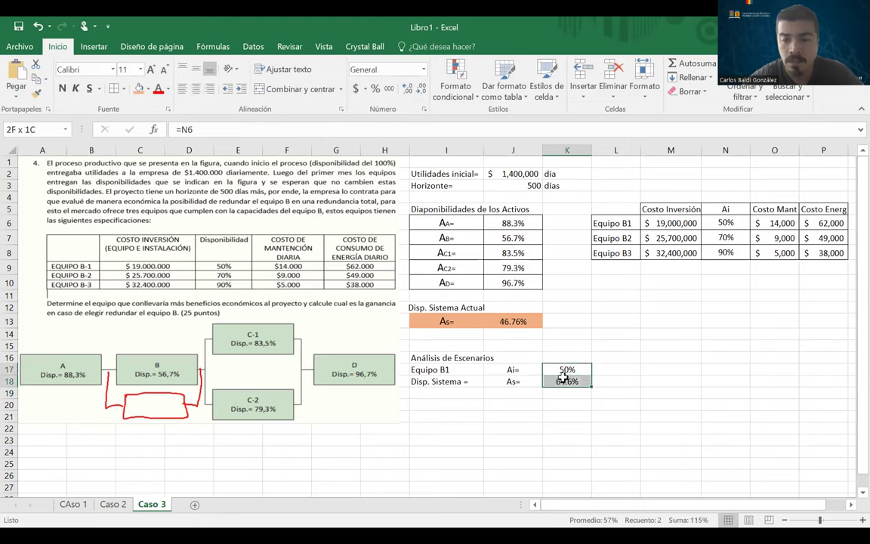
{"action": "left_click", "coordinate": [406, 89]}
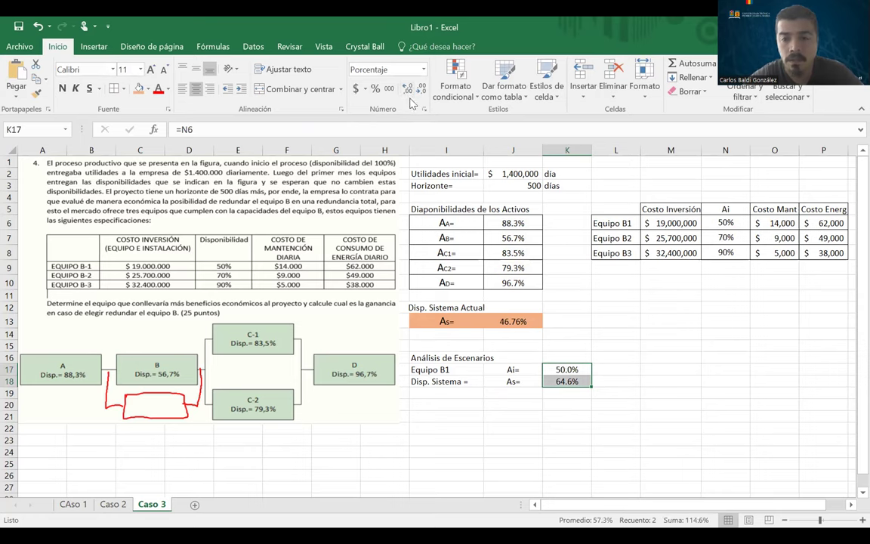
{"action": "left_click", "coordinate": [532, 415]}
{"action": "left_click_drag", "start_coordinate": [567, 370], "coordinate": [438, 382]}
{"action": "left_click", "coordinate": [115, 89]}
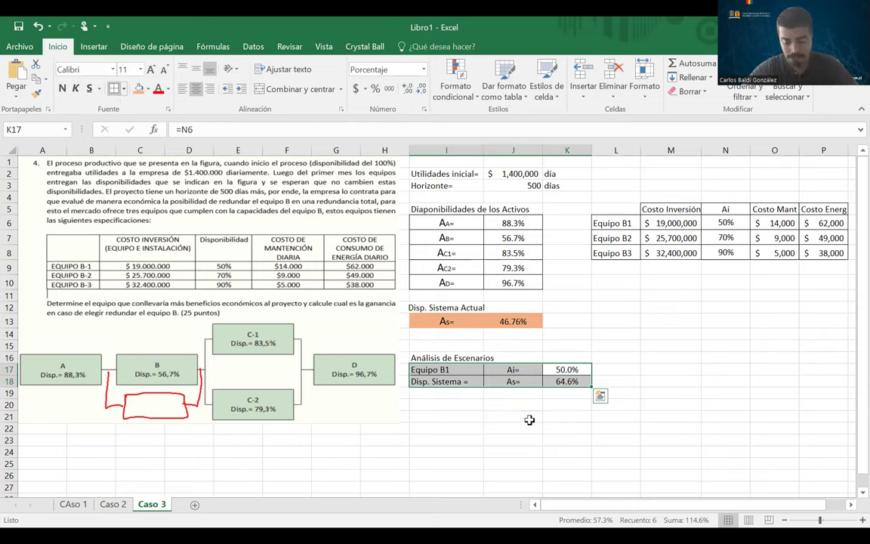
{"action": "left_click", "coordinate": [509, 404]}
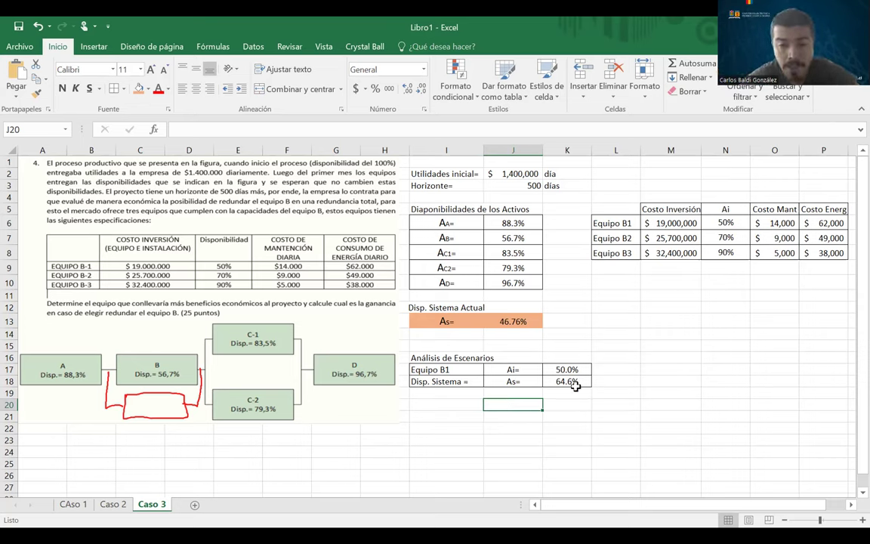
- Enter 'Diferencia Porcentual=' in I19 and merge and centre it across I19:J19
{"action": "left_click", "coordinate": [445, 393]}
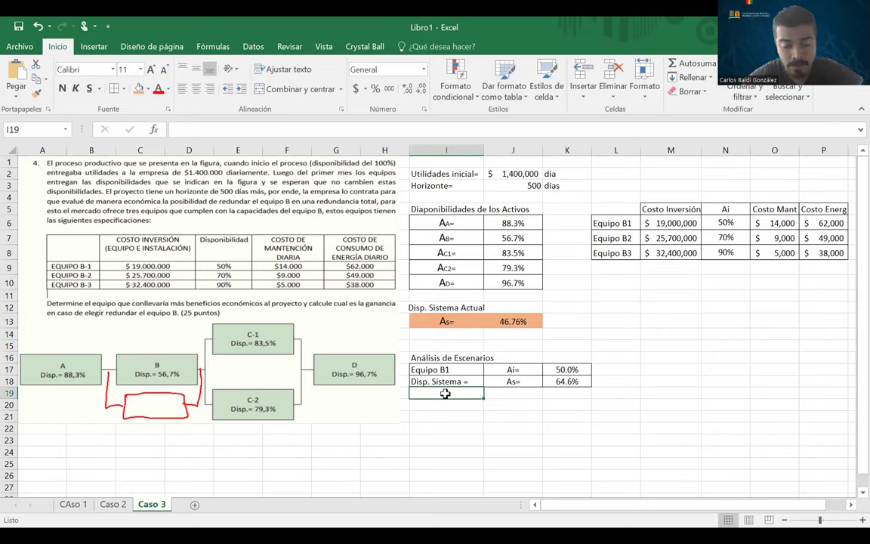
{"action": "type", "text": "Diferencia"}
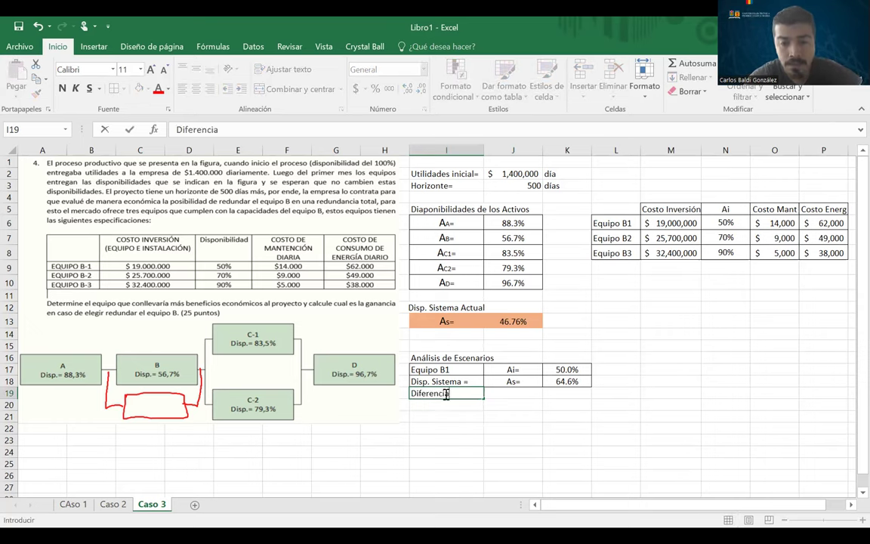
{"action": "type", "text": " Porcentual="}
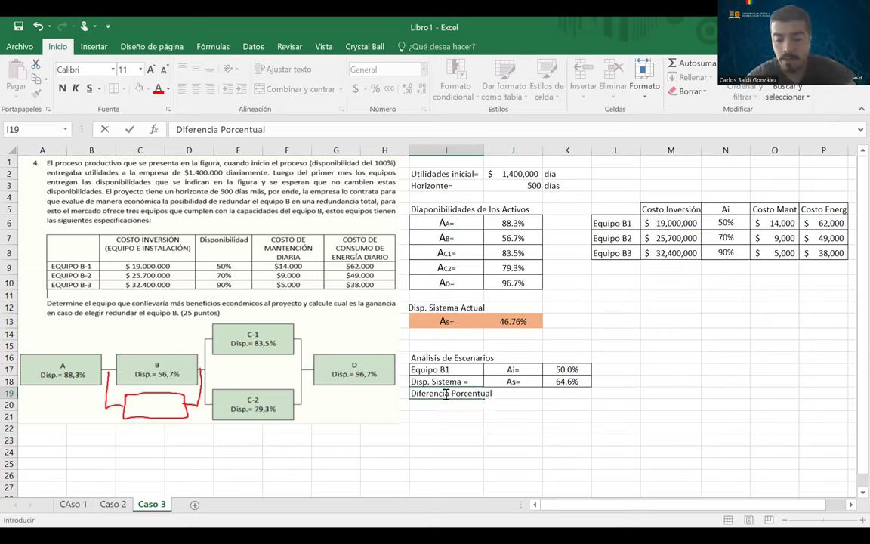
{"action": "left_click", "coordinate": [563, 393]}
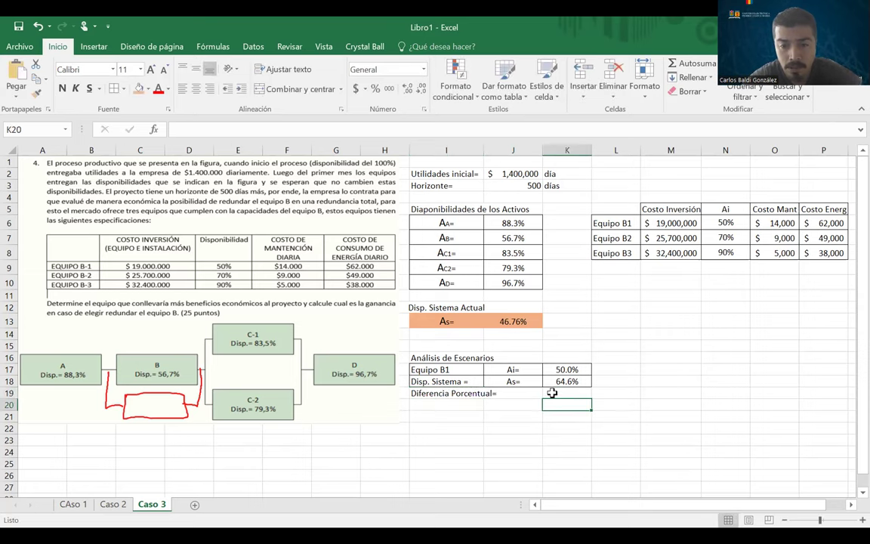
{"action": "left_click_drag", "start_coordinate": [456, 393], "coordinate": [497, 393]}
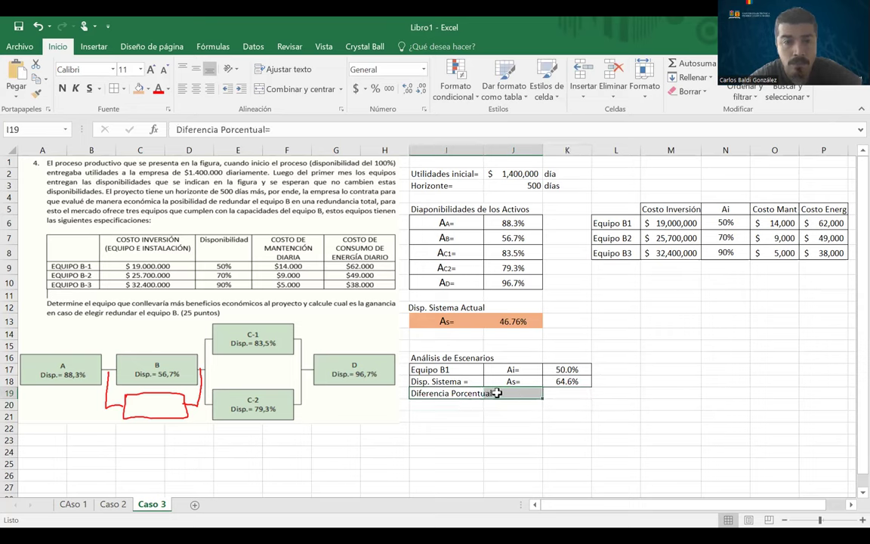
{"action": "left_click", "coordinate": [285, 89]}
{"action": "left_click", "coordinate": [298, 89]}
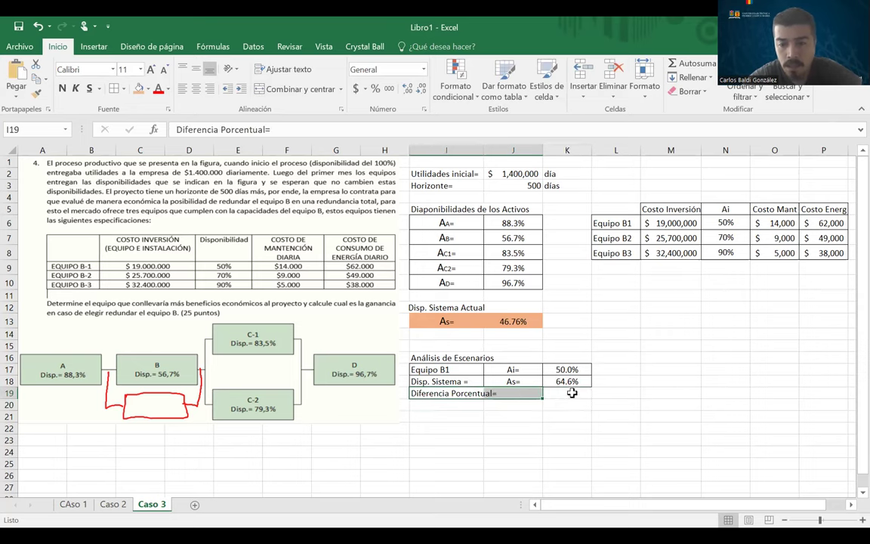
{"action": "left_click", "coordinate": [321, 89]}
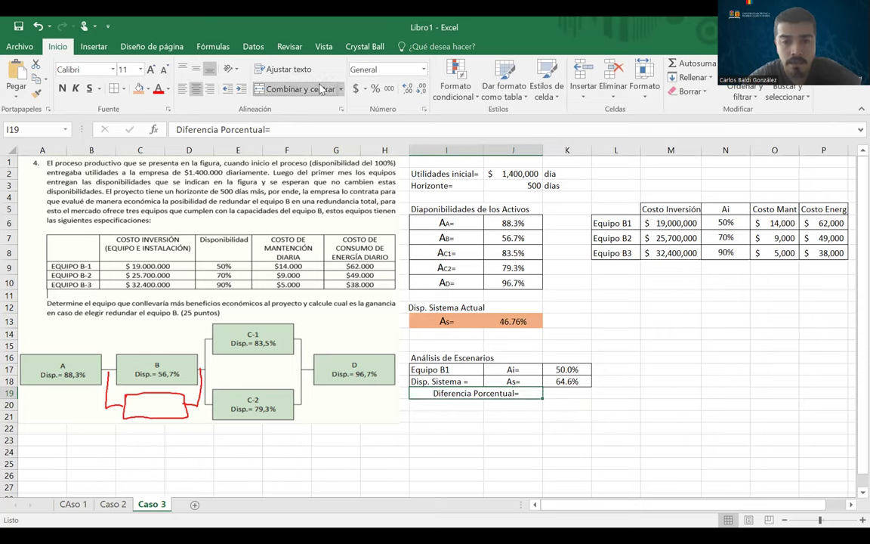
- Enter =K18-J13 in K19 to get the percentage difference
{"action": "left_click", "coordinate": [568, 391]}
{"action": "type", "text": "="}
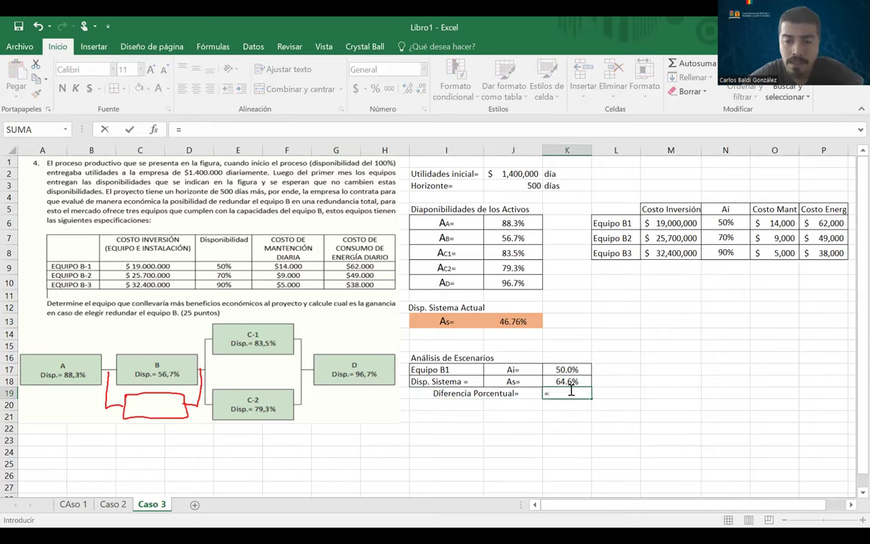
{"action": "left_click", "coordinate": [559, 379]}
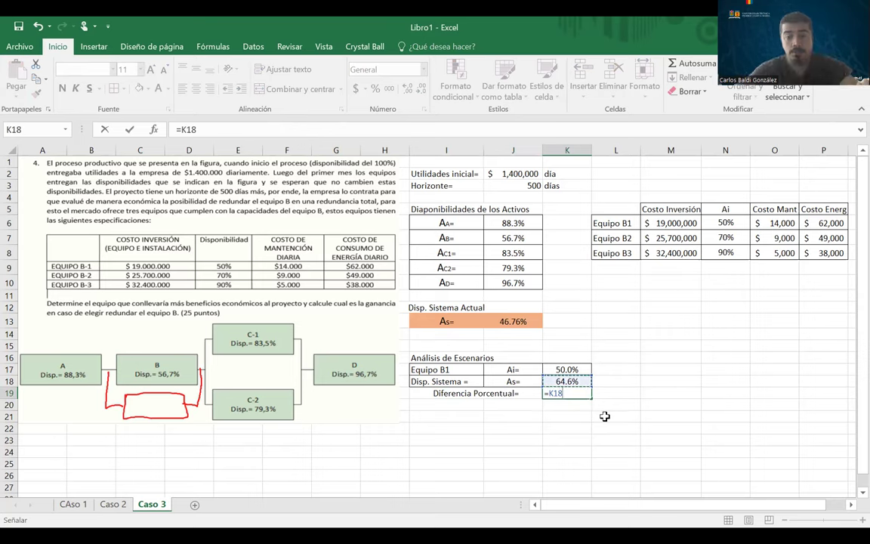
{"action": "type", "text": "-"}
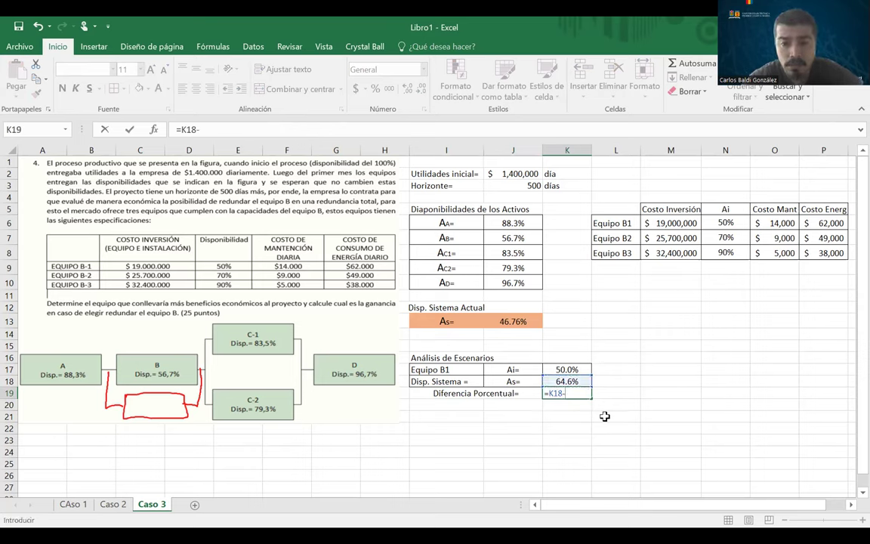
{"action": "left_click", "coordinate": [504, 321]}
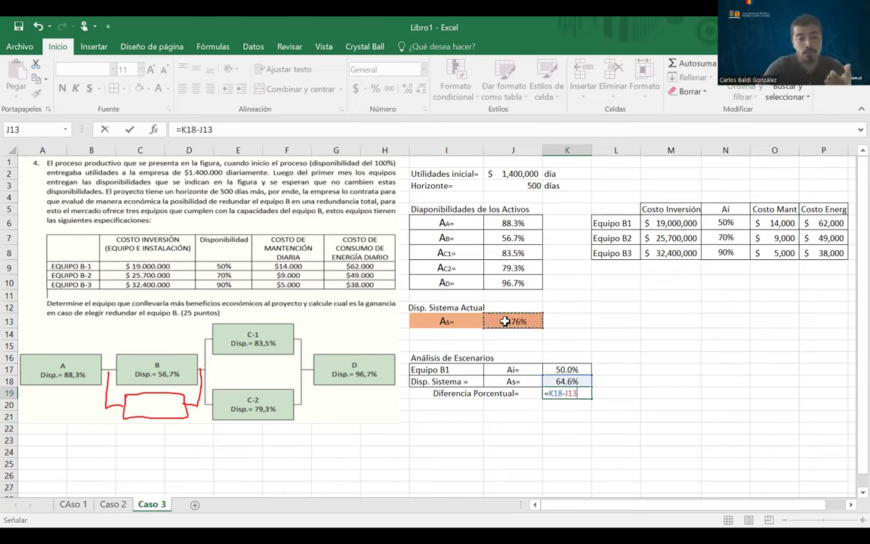
{"action": "key", "text": "Return"}
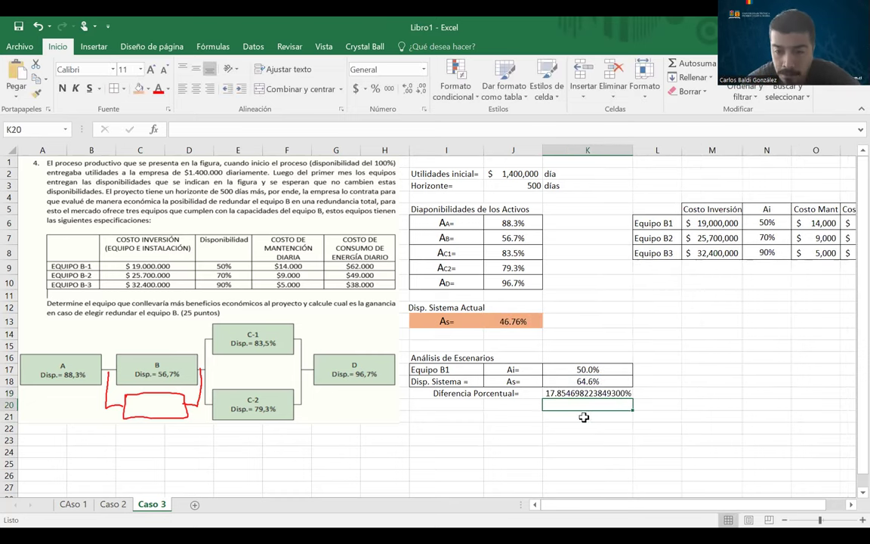
- Copy K18's percentage format onto K19, showing 17.9%, and narrow column K
{"action": "left_click", "coordinate": [567, 383]}
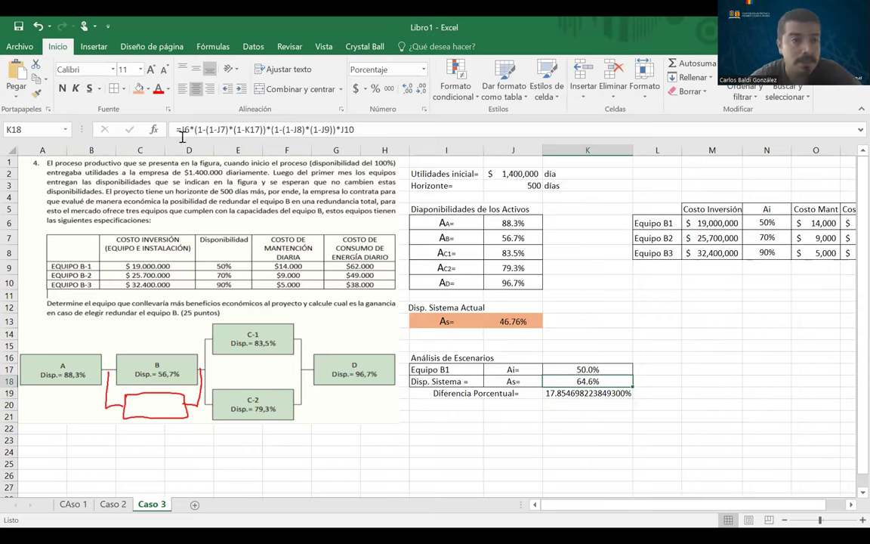
{"action": "key", "text": "ctrl+c"}
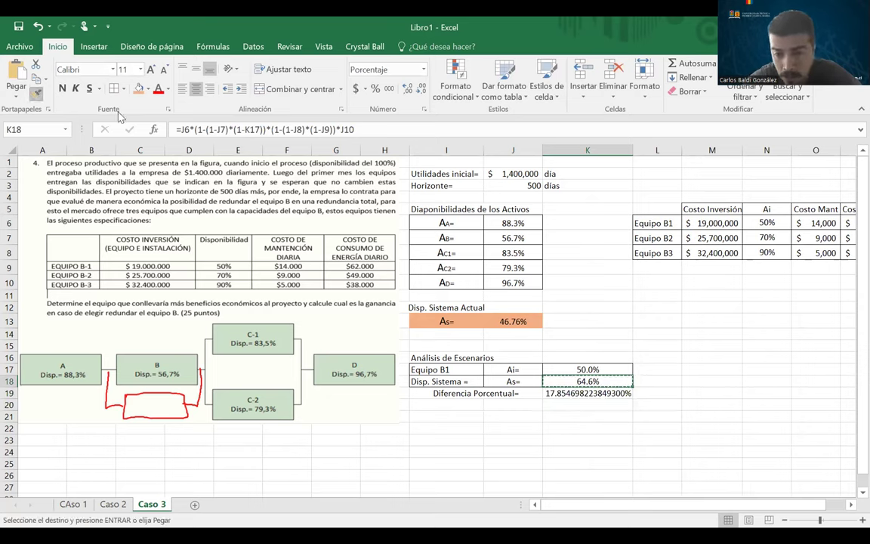
{"action": "left_click", "coordinate": [581, 392]}
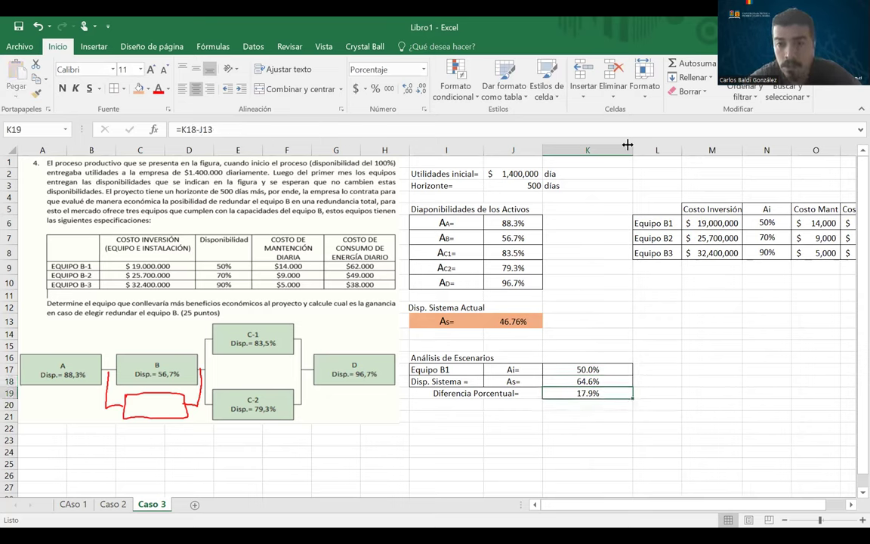
{"action": "left_click_drag", "start_coordinate": [628, 145], "coordinate": [586, 149]}
{"action": "left_click", "coordinate": [583, 157]}
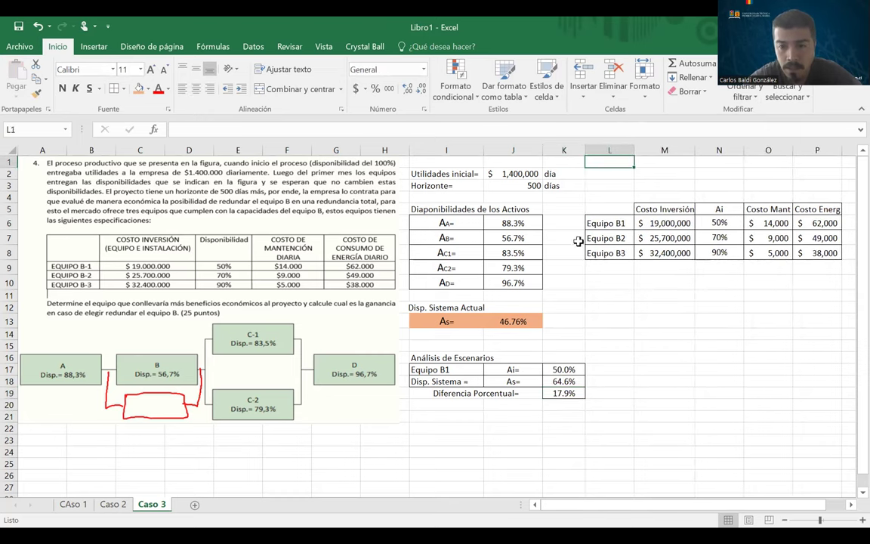
- Give the I19:K19 Diferencia Porcentual row a gold fill colour
{"action": "left_click", "coordinate": [518, 393]}
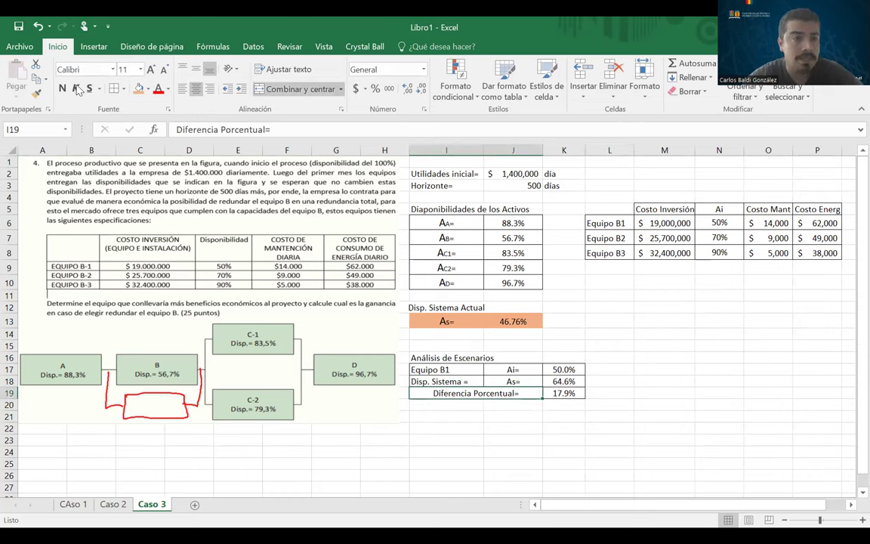
{"action": "left_click_drag", "start_coordinate": [566, 393], "coordinate": [472, 394]}
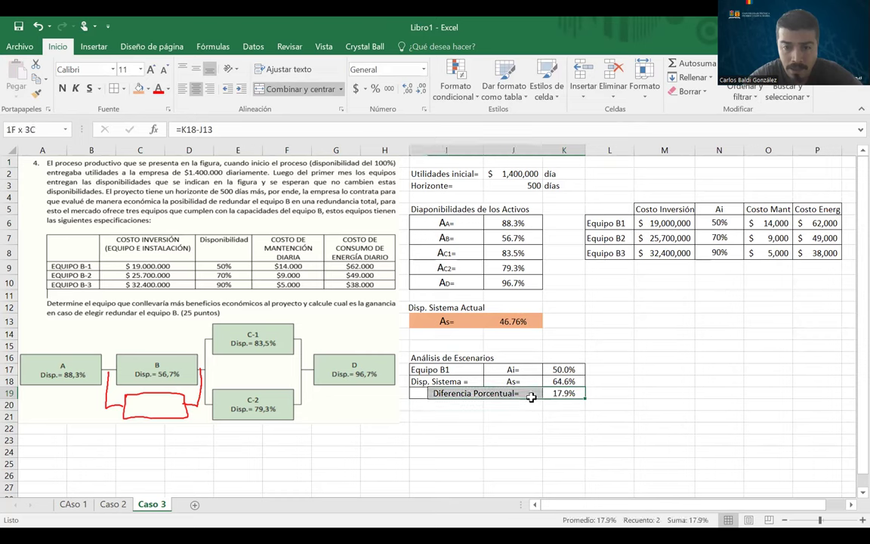
{"action": "left_click", "coordinate": [147, 88]}
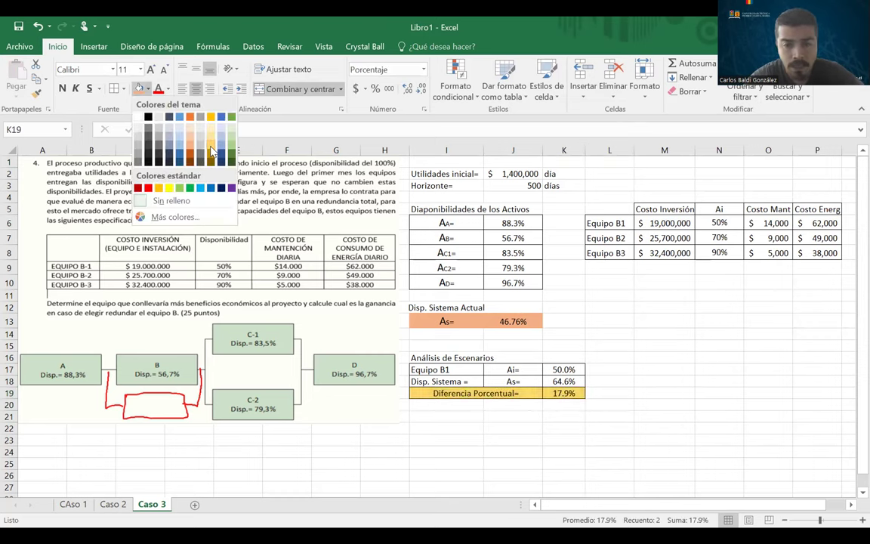
{"action": "left_click", "coordinate": [212, 151]}
{"action": "left_click", "coordinate": [553, 430]}
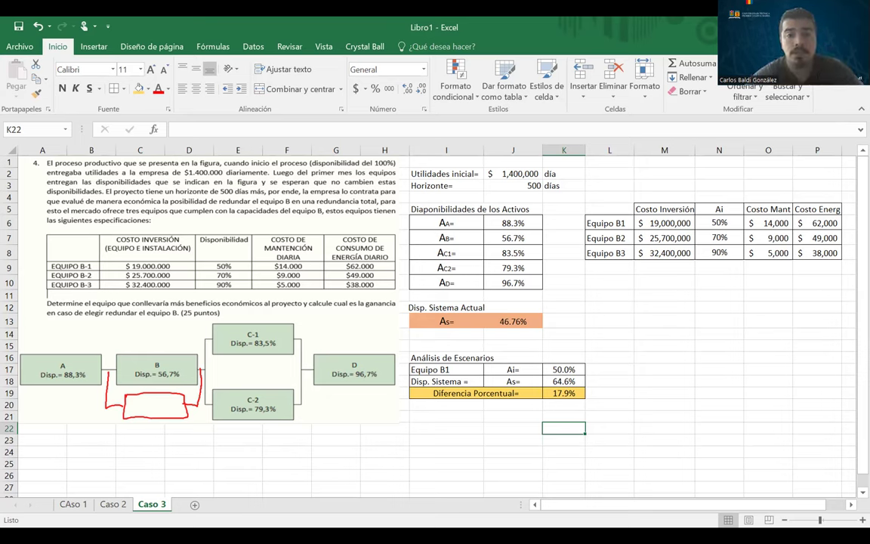
- Enter 100% in cell L2 beside the initial profit row
{"action": "right_click", "coordinate": [511, 174]}
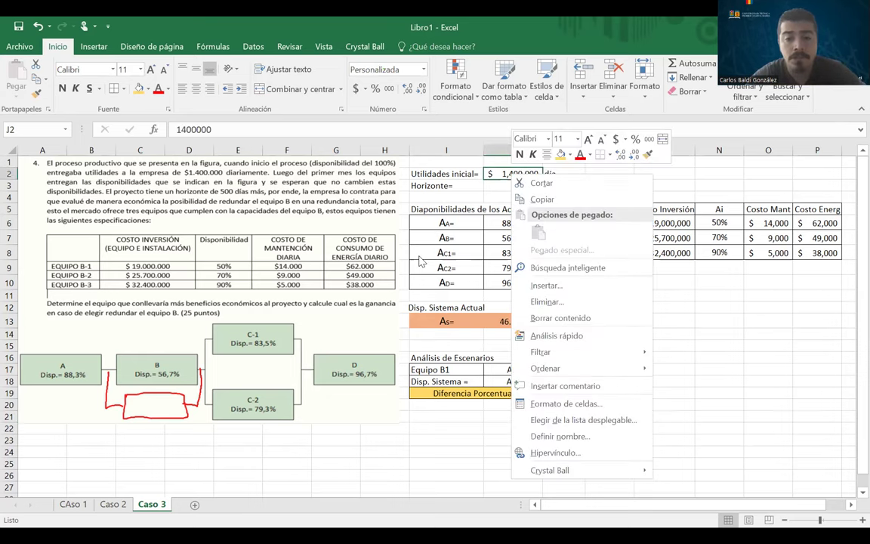
{"action": "key", "text": "Escape"}
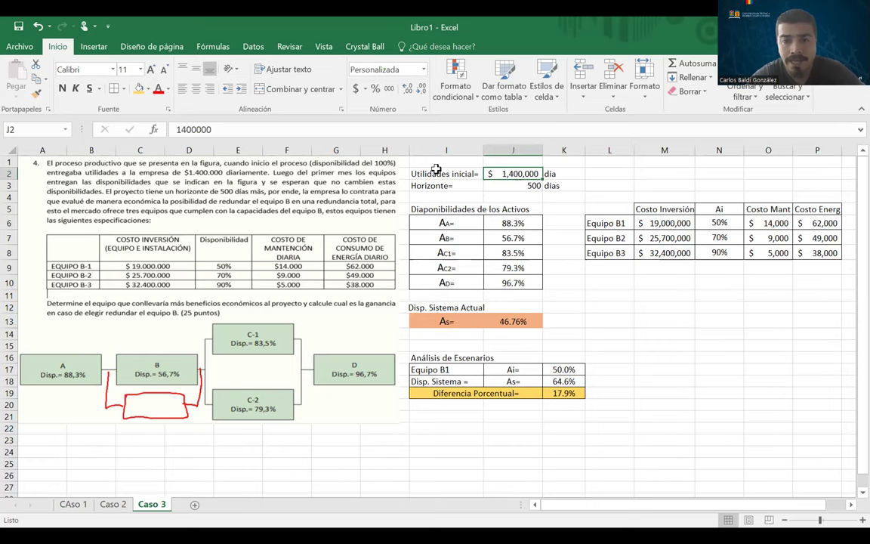
{"action": "left_click_drag", "start_coordinate": [443, 175], "coordinate": [568, 174]}
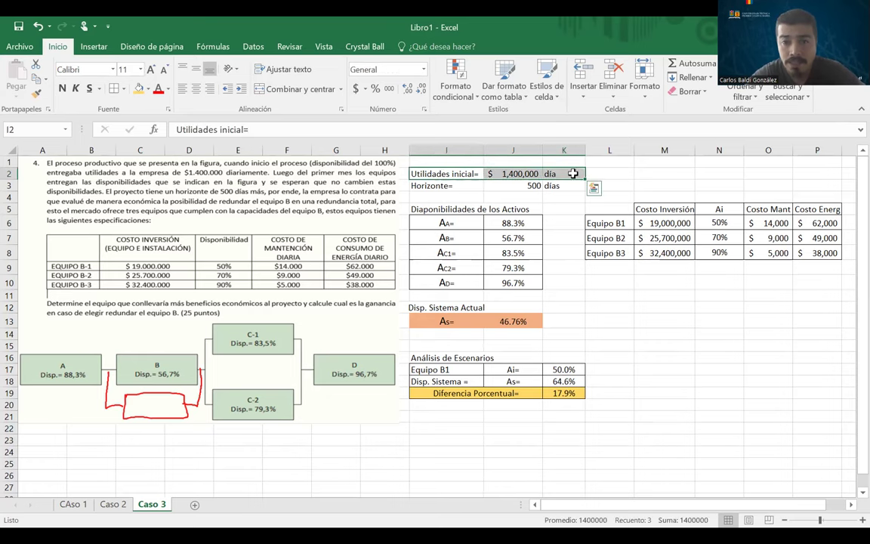
{"action": "left_click", "coordinate": [600, 174]}
{"action": "right_click", "coordinate": [602, 177]}
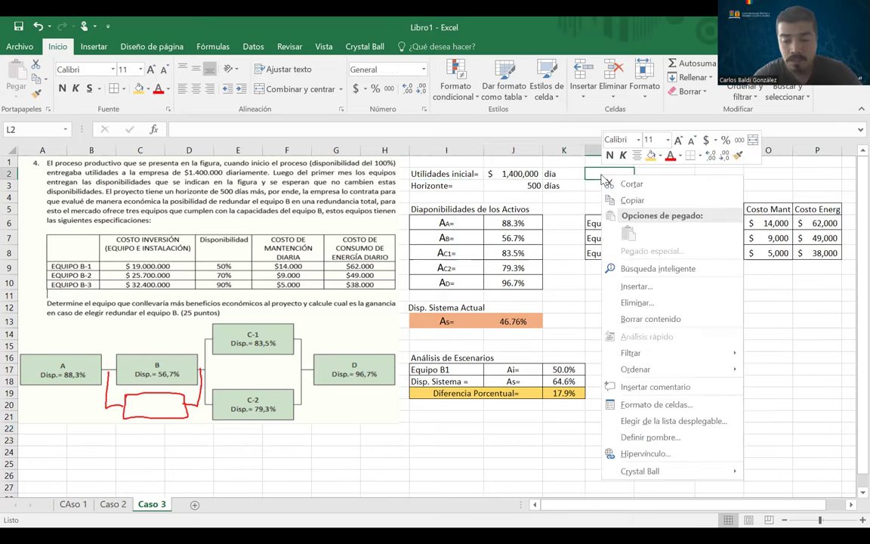
{"action": "key", "text": "Escape"}
{"action": "type", "text": "100%"}
{"action": "key", "text": "Return"}
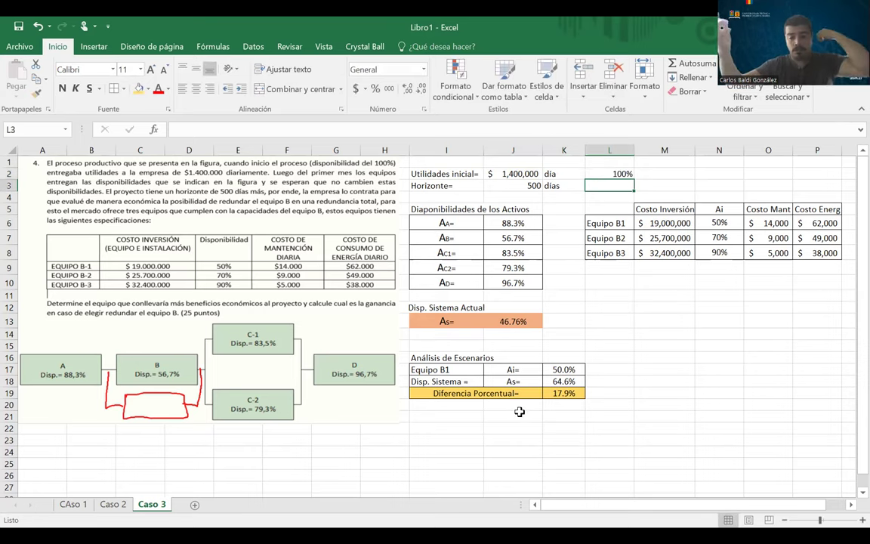
- Put a '-->' arrow in K13 and begin a formula in L13
{"action": "left_click", "coordinate": [583, 320]}
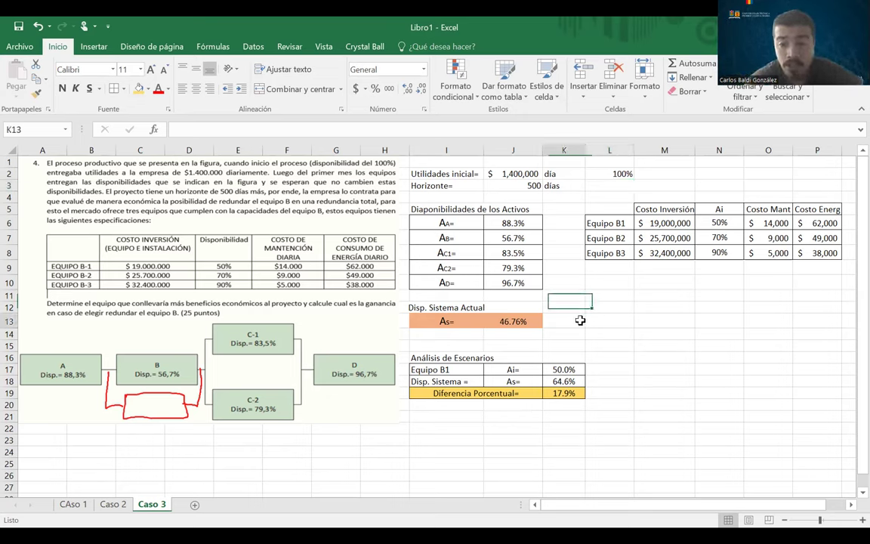
{"action": "type", "text": "="}
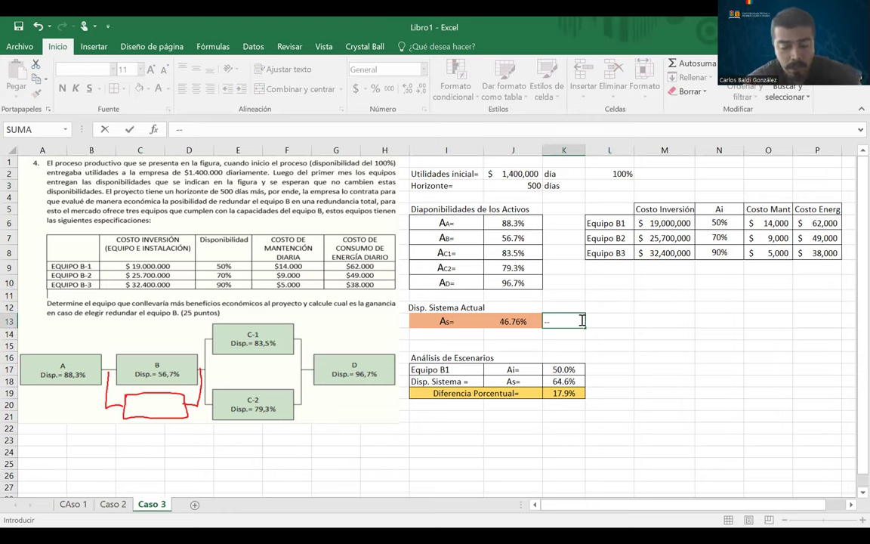
{"action": "type", "text": "->"}
{"action": "left_click", "coordinate": [602, 322]}
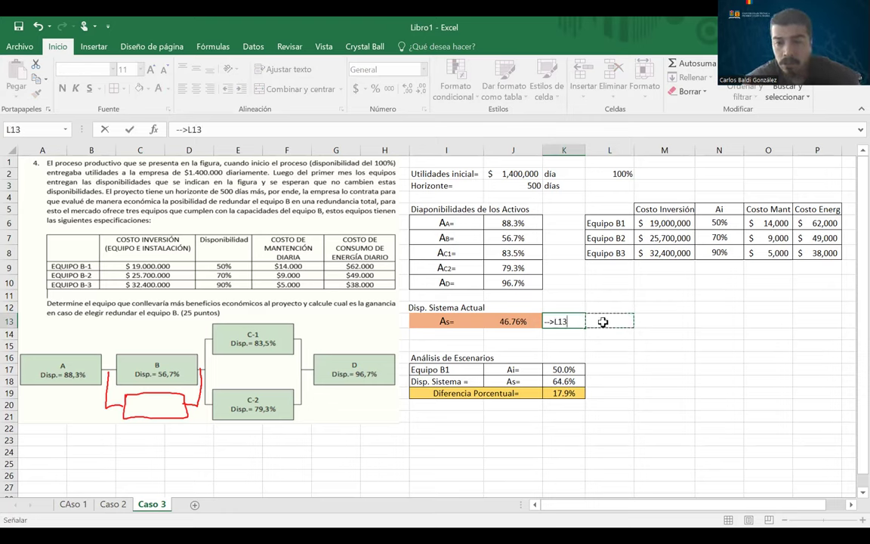
{"action": "key", "text": "BackSpace"}
{"action": "key", "text": "BackSpace"}
{"action": "key", "text": "BackSpace"}
{"action": "key", "text": "Return"}
{"action": "key", "text": "Return"}
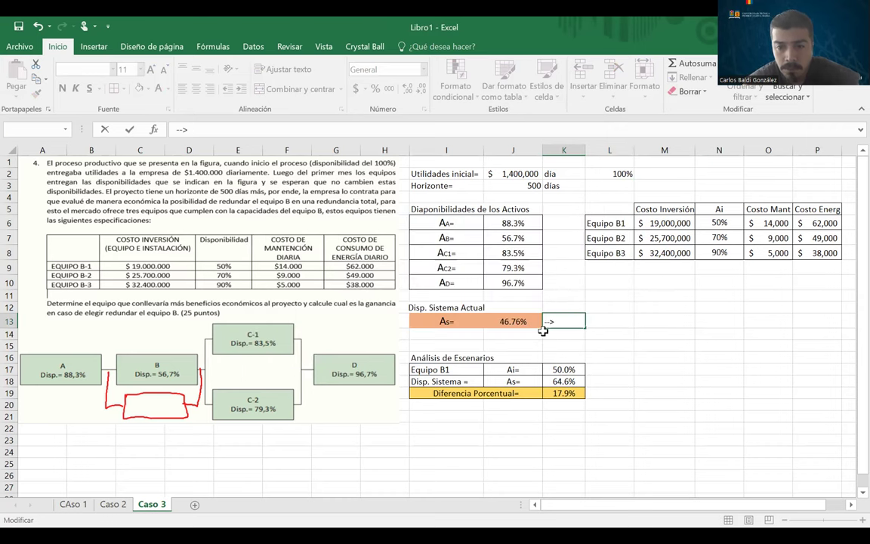
{"action": "left_click", "coordinate": [602, 321]}
{"action": "double_click", "coordinate": [601, 322]}
{"action": "type", "text": "="}
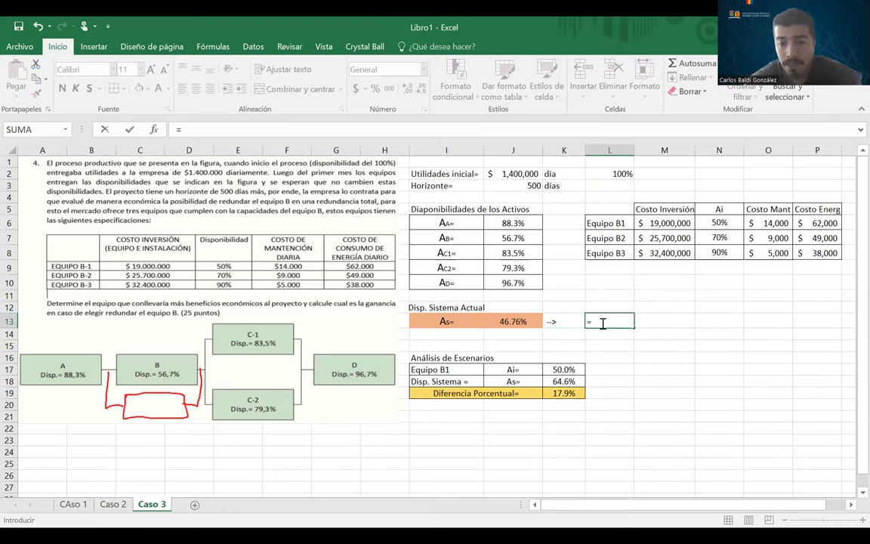
- Complete =J2*J13 in L13, giving the daily profit $654,644.78
{"action": "left_click", "coordinate": [507, 173]}
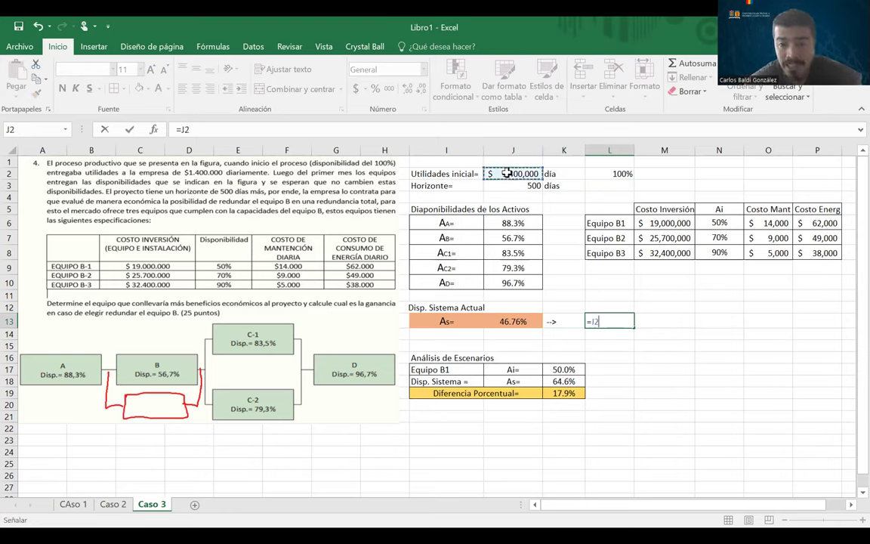
{"action": "type", "text": "*"}
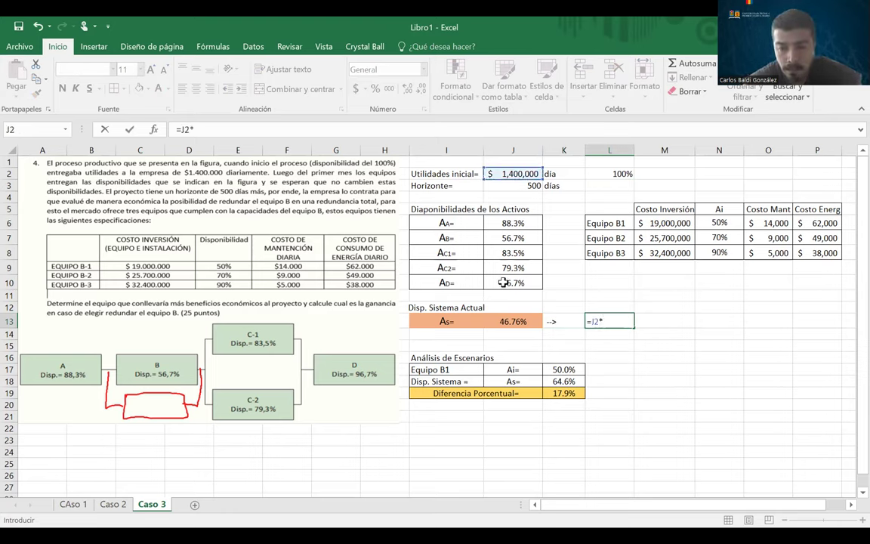
{"action": "left_click", "coordinate": [511, 320]}
{"action": "key", "text": "Return"}
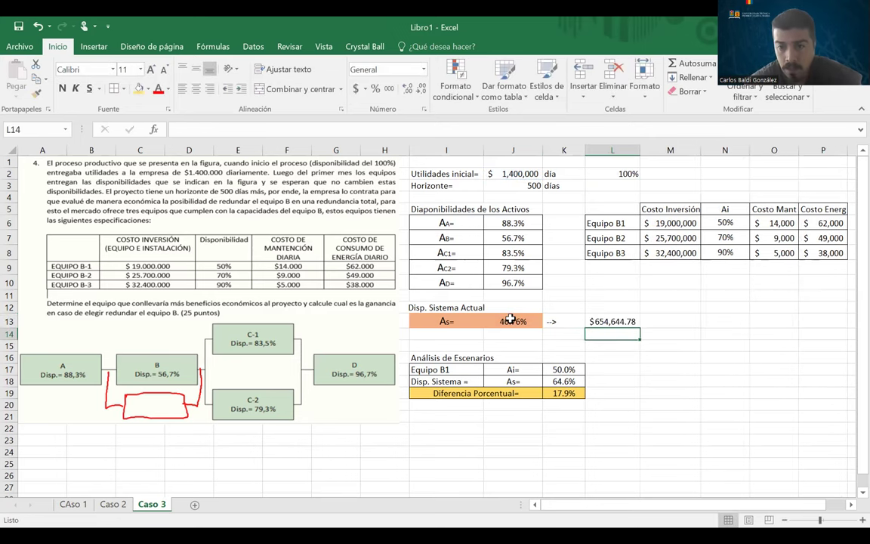
{"action": "left_click", "coordinate": [623, 325]}
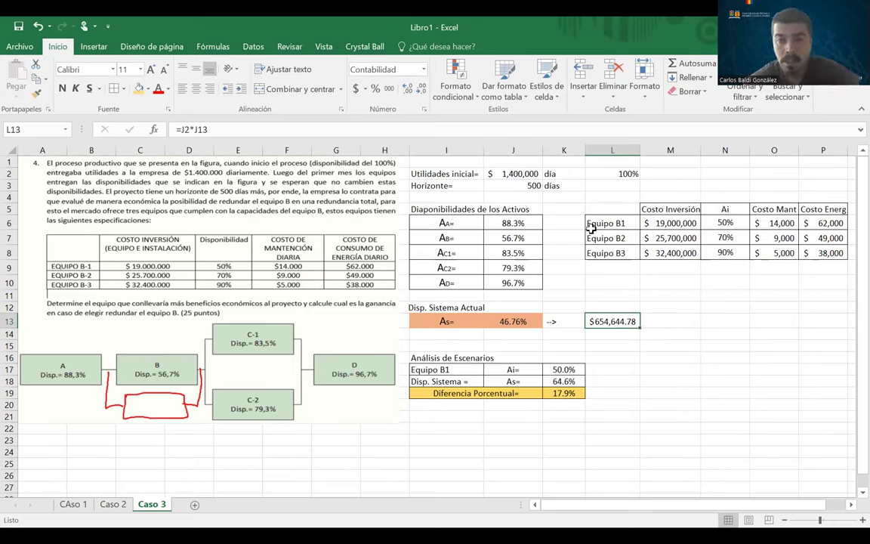
- Label the daily profit 'Utilidad Diaria' in M13
{"action": "left_click", "coordinate": [675, 324]}
{"action": "type", "text": "G"}
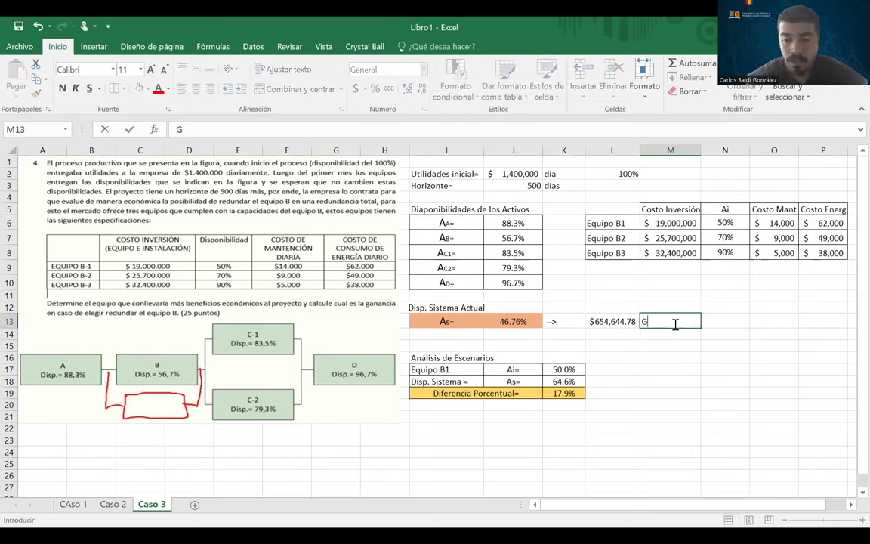
{"action": "type", "text": "anancia"}
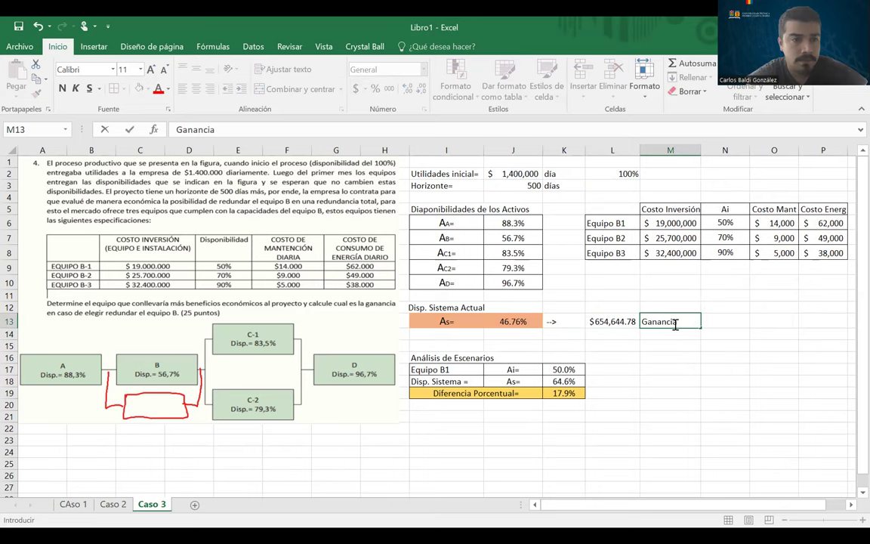
{"action": "key", "text": "BackSpace"}
{"action": "key", "text": "BackSpace"}
{"action": "key", "text": "BackSpace"}
{"action": "key", "text": "BackSpace"}
{"action": "key", "text": "BackSpace"}
{"action": "key", "text": "BackSpace"}
{"action": "key", "text": "BackSpace"}
{"action": "key", "text": "BackSpace"}
{"action": "type", "text": "U"}
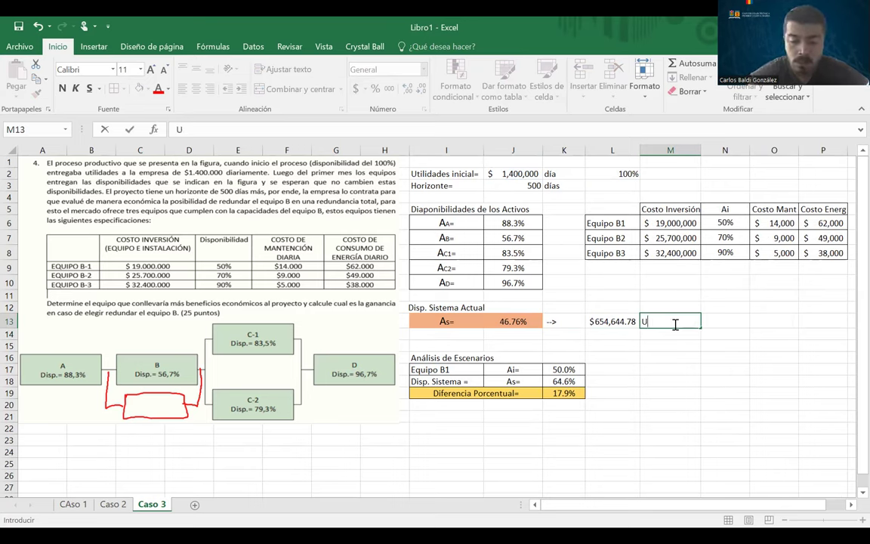
{"action": "type", "text": "tilidad d"}
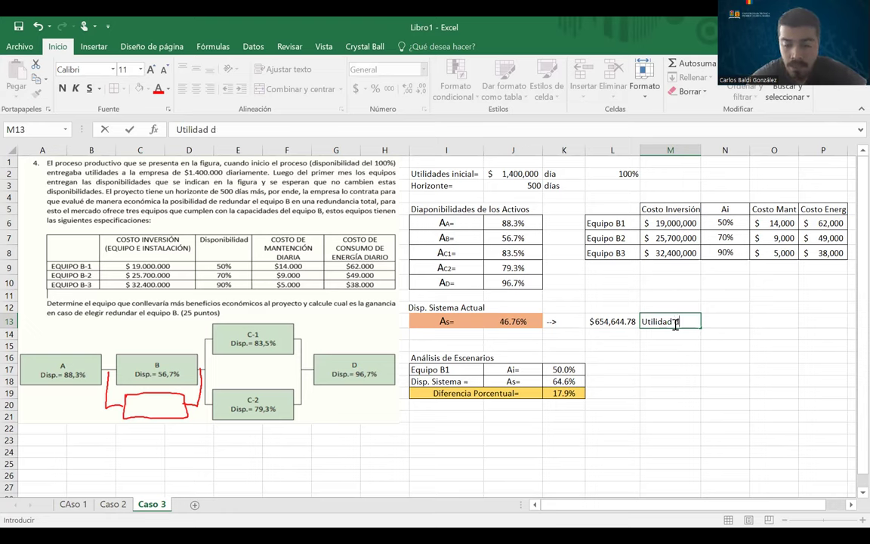
{"action": "key", "text": "BackSpace"}
{"action": "key", "text": "BackSpace"}
{"action": "type", "text": "Diario"}
{"action": "key", "text": "BackSpace"}
{"action": "key", "text": "BackSpace"}
{"action": "type", "text": "ia"}
{"action": "left_click", "coordinate": [648, 345]}
{"action": "left_click_drag", "start_coordinate": [608, 325], "coordinate": [650, 323]}
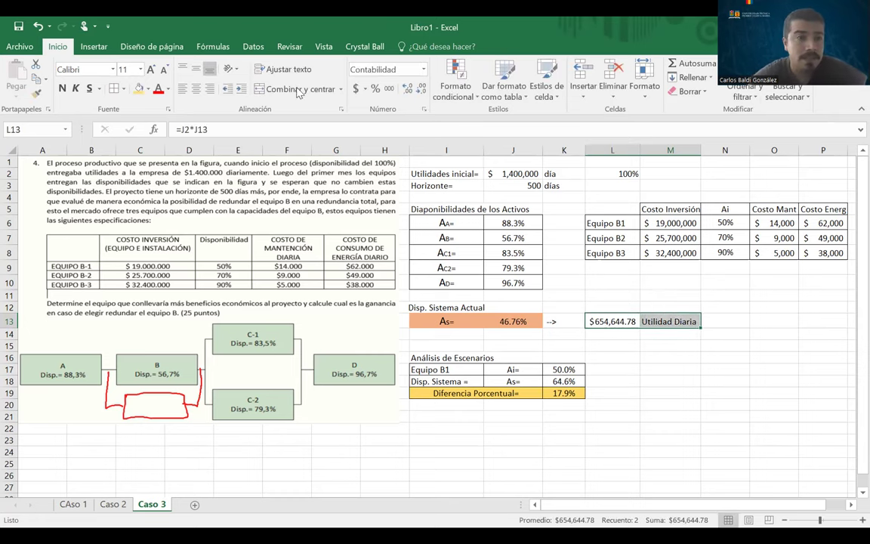
- Shade L13:M13 with a light blue fill
{"action": "left_click", "coordinate": [148, 89]}
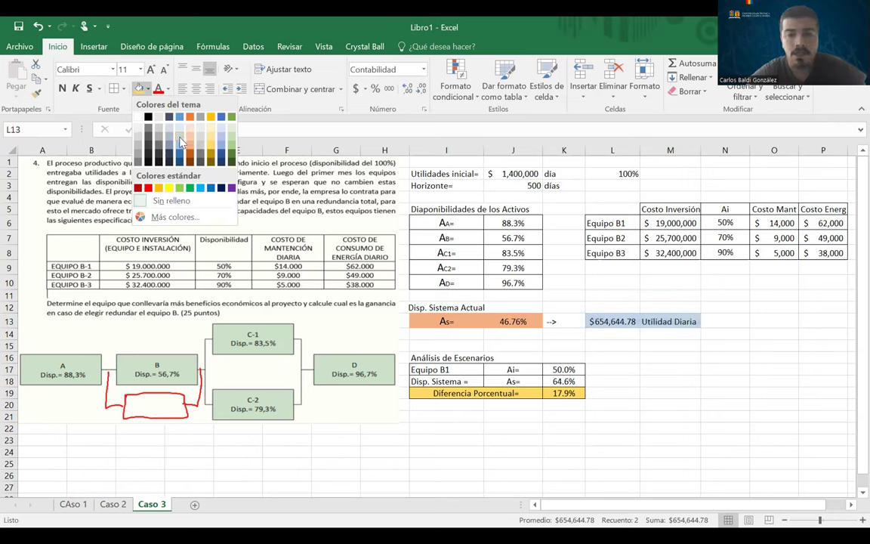
{"action": "left_click", "coordinate": [182, 142]}
{"action": "left_click", "coordinate": [612, 345]}
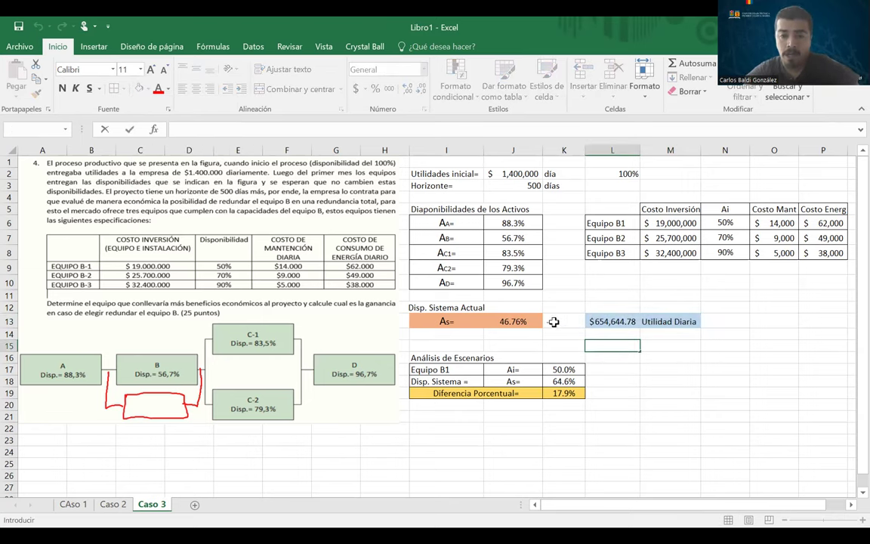
- Check the '-->' text in K13, then select J15:K15
{"action": "left_click", "coordinate": [549, 322]}
{"action": "double_click", "coordinate": [549, 322]}
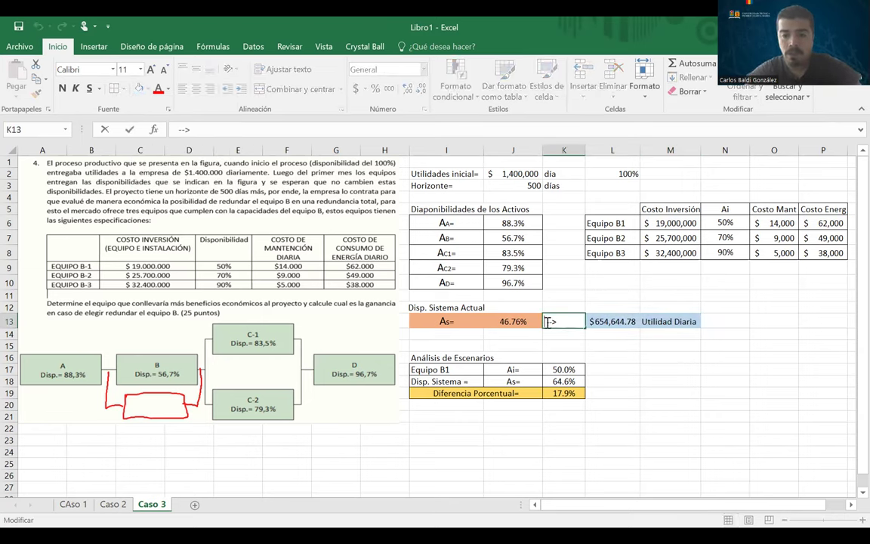
{"action": "key", "text": "Escape"}
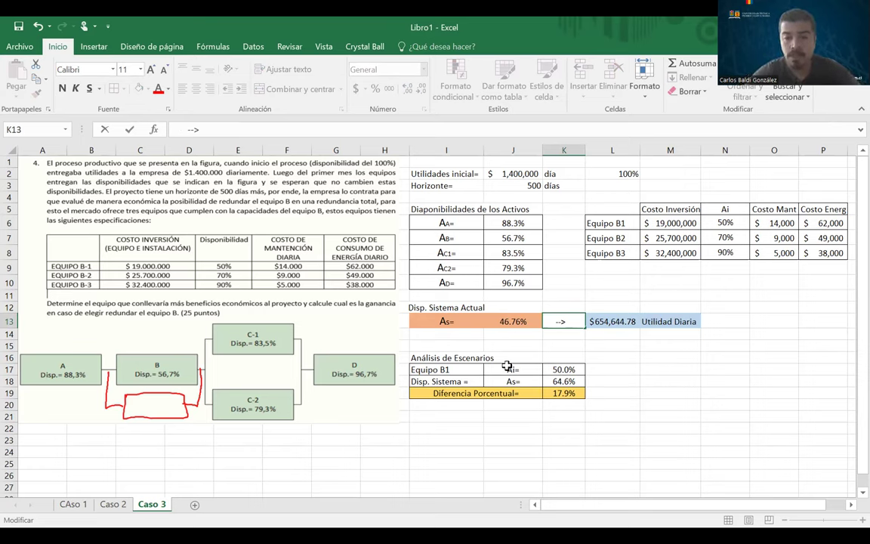
{"action": "left_click_drag", "start_coordinate": [513, 345], "coordinate": [558, 346]}
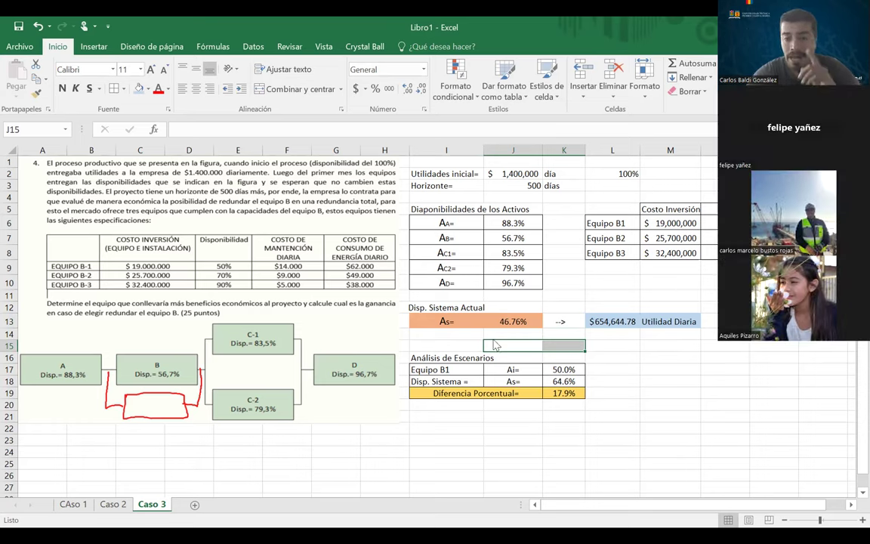
{"action": "type", "text": "="}
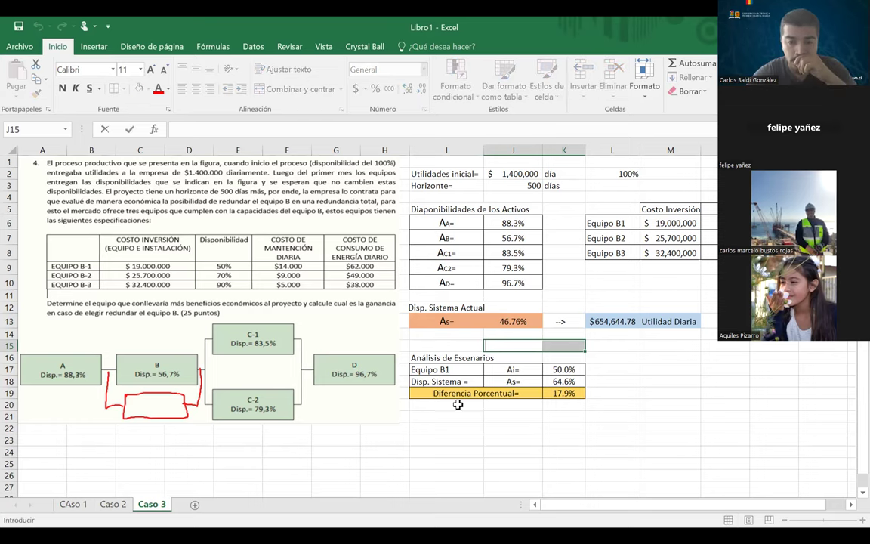
{"action": "left_click", "coordinate": [500, 404]}
- Enter 'Aumento de Utilidad =' in I20, merged and centred across I20:J20
{"action": "left_click", "coordinate": [455, 402]}
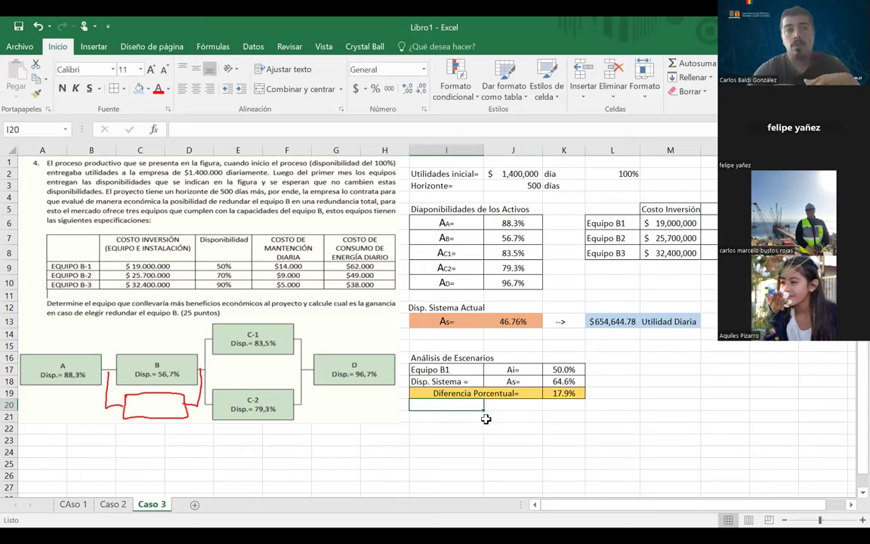
{"action": "type", "text": "Au"}
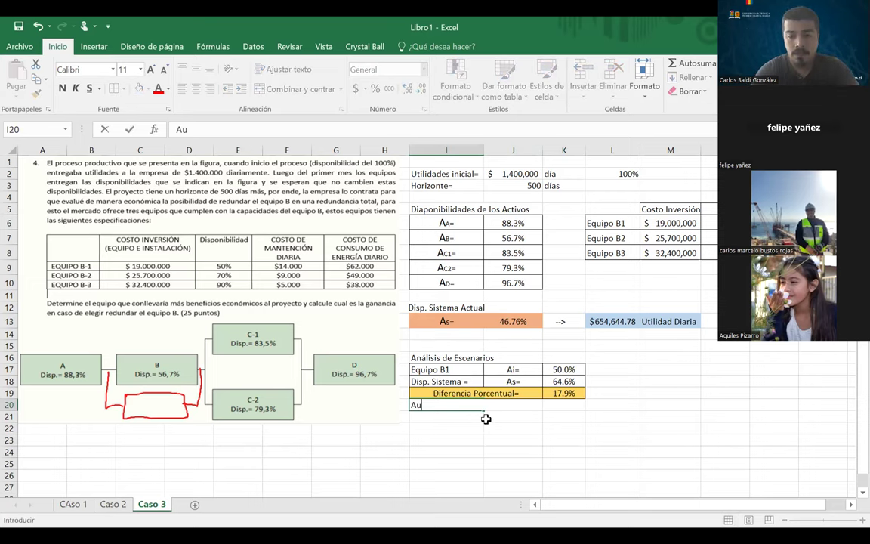
{"action": "type", "text": "mento de Utilidad"}
{"action": "key", "text": "Return"}
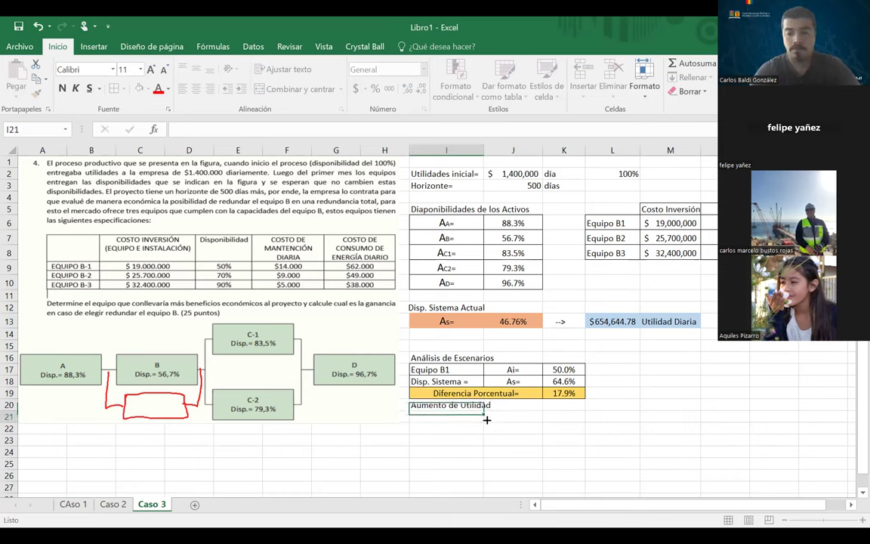
{"action": "mouse_move", "coordinate": [502, 404]}
{"action": "left_mouse_down"}
{"action": "mouse_move", "coordinate": [466, 398]}
{"action": "mouse_move", "coordinate": [505, 405]}
{"action": "left_mouse_up"}
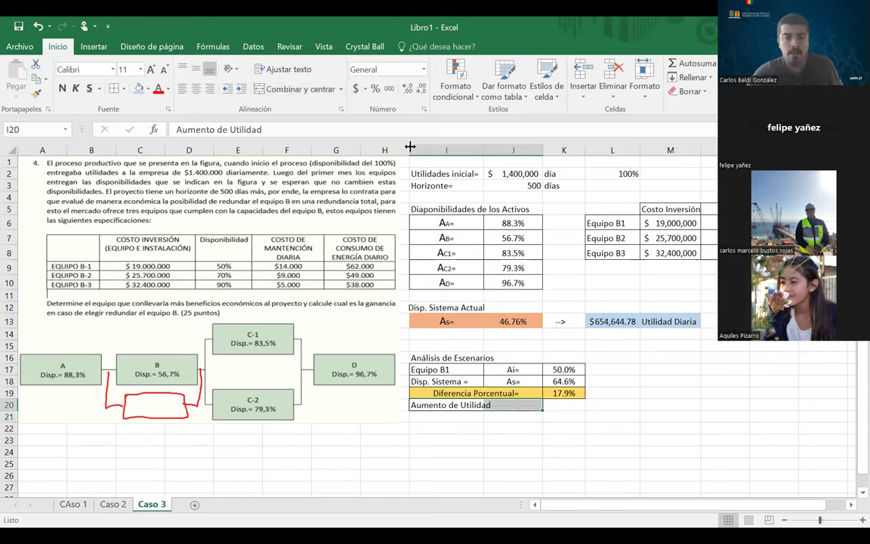
{"action": "left_click", "coordinate": [282, 91]}
{"action": "double_click", "coordinate": [529, 406]}
{"action": "type", "text": "0"}
{"action": "type", "text": "="}
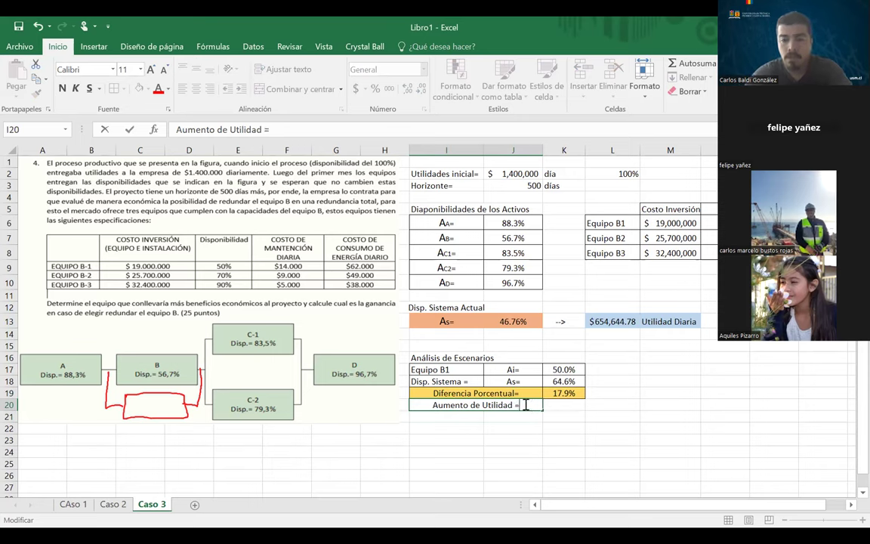
{"action": "left_click", "coordinate": [552, 404]}
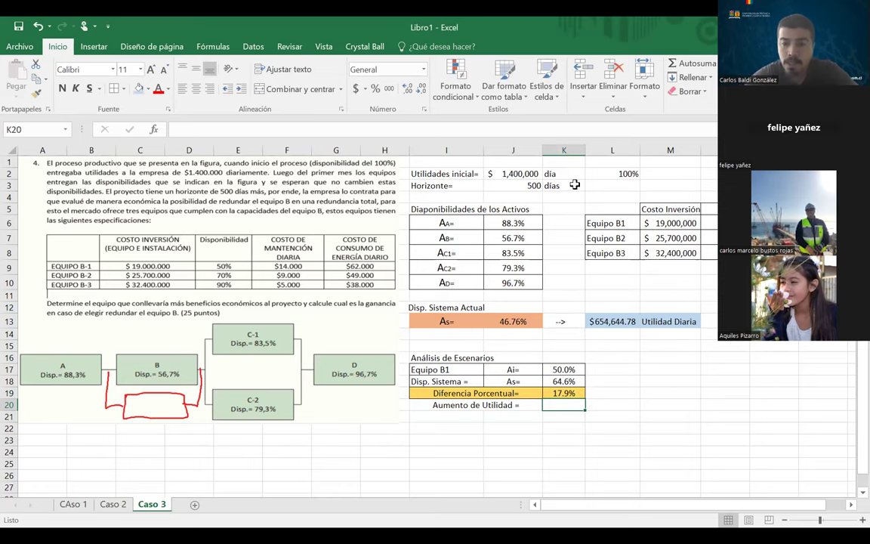
- Widen column K, narrow column H, and enter =J2*K19 in K20
{"action": "left_click_drag", "start_coordinate": [595, 153], "coordinate": [601, 152]}
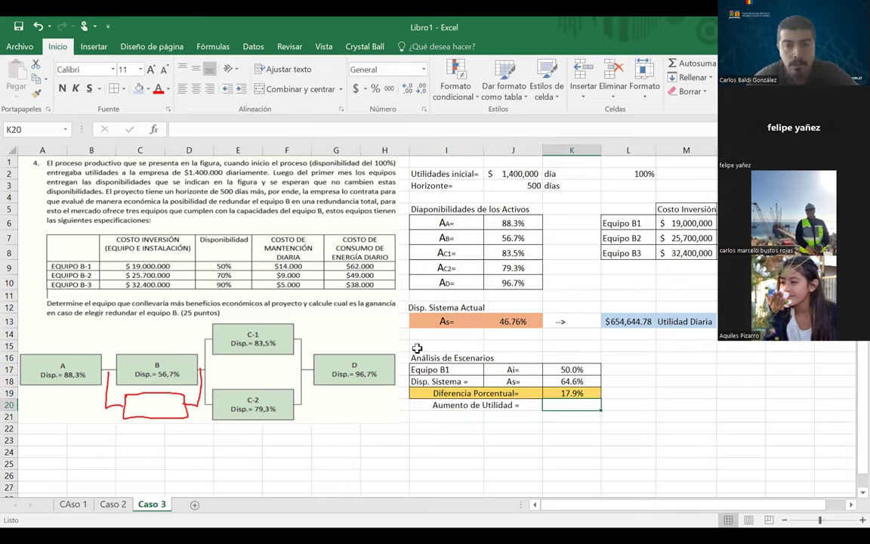
{"action": "left_click_drag", "start_coordinate": [360, 149], "coordinate": [347, 150]}
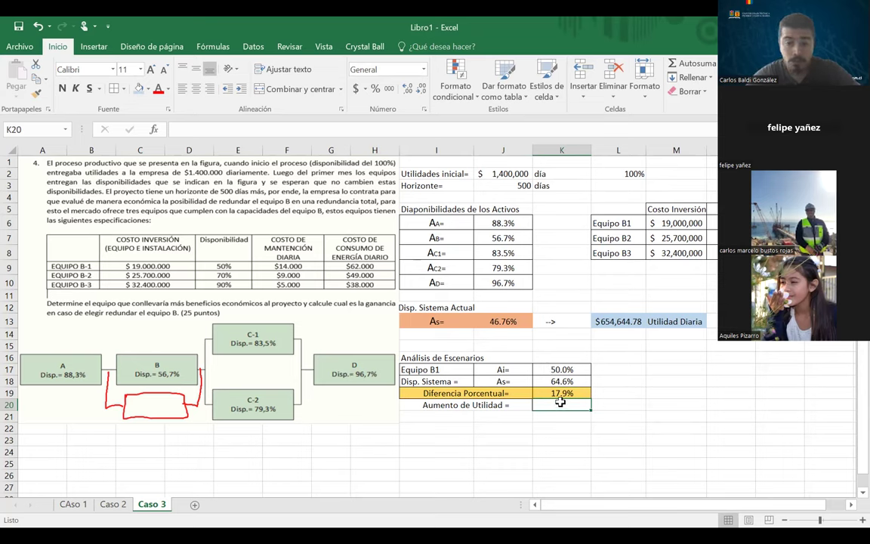
{"action": "type", "text": "="}
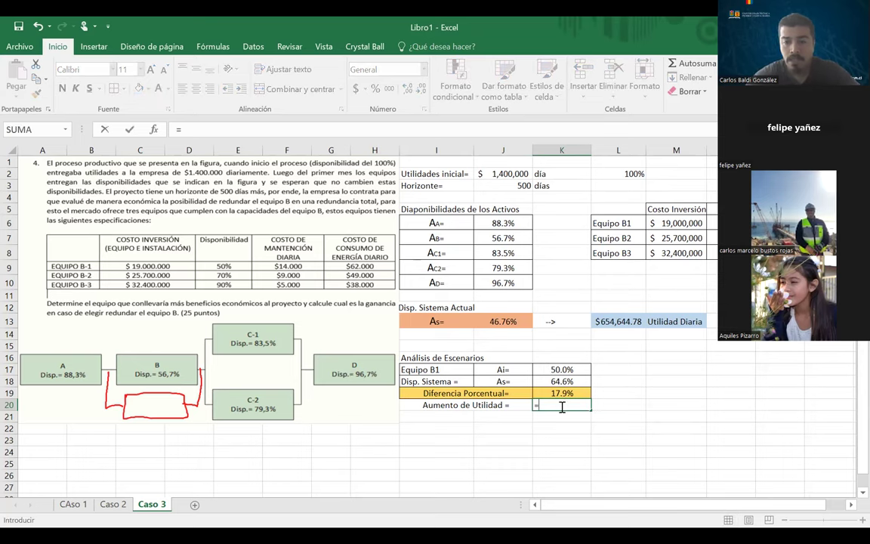
{"action": "left_click", "coordinate": [510, 173]}
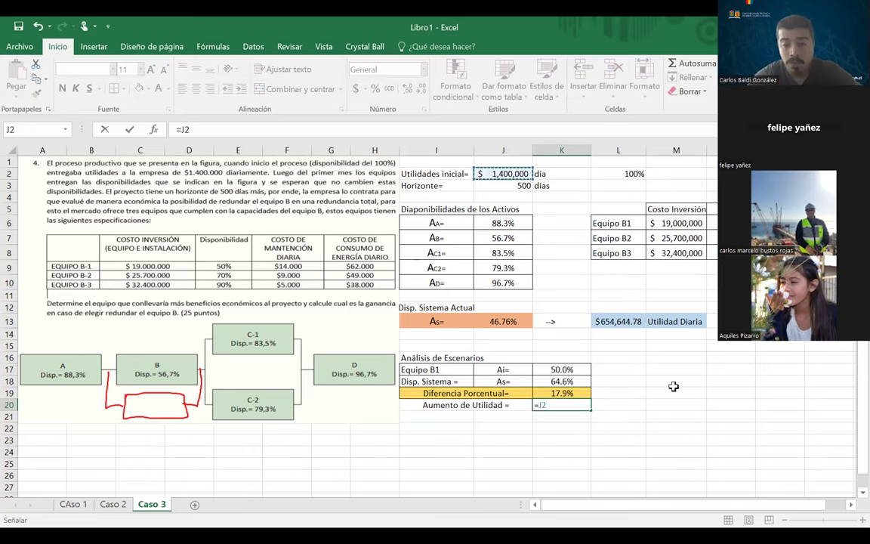
{"action": "type", "text": "*"}
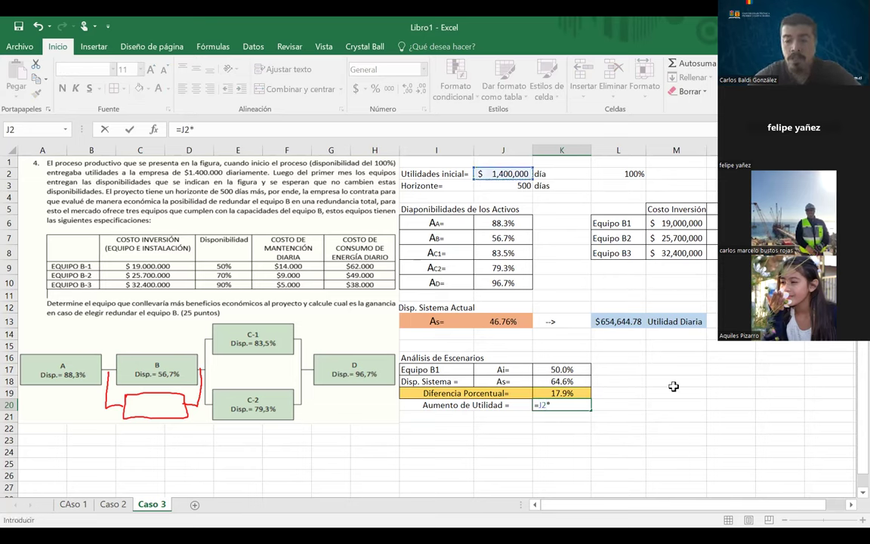
{"action": "left_click", "coordinate": [566, 392]}
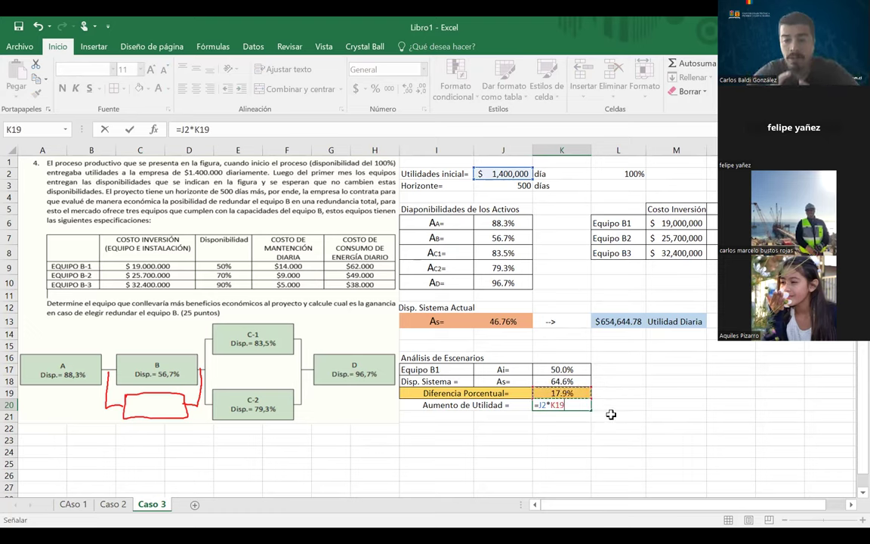
{"action": "key", "text": "Return"}
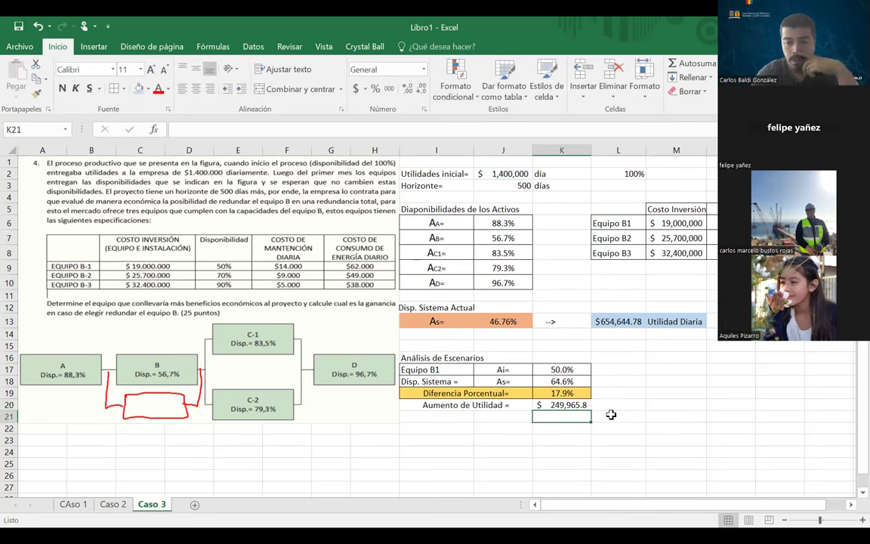
- Inspect the Aumento de Utilidad row I20:K20, leaving it unchanged
{"action": "left_click_drag", "start_coordinate": [580, 405], "coordinate": [451, 404]}
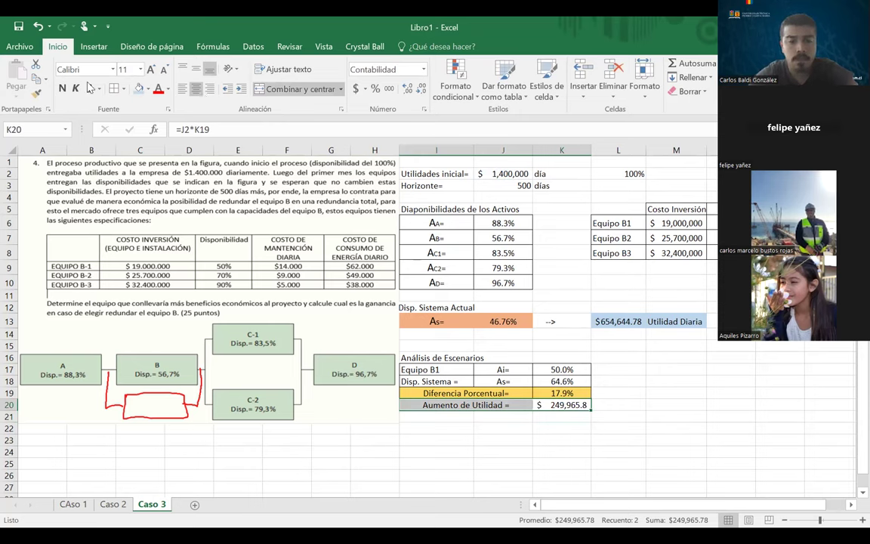
{"action": "double_click", "coordinate": [496, 408]}
{"action": "left_click_drag", "start_coordinate": [497, 408], "coordinate": [500, 405]}
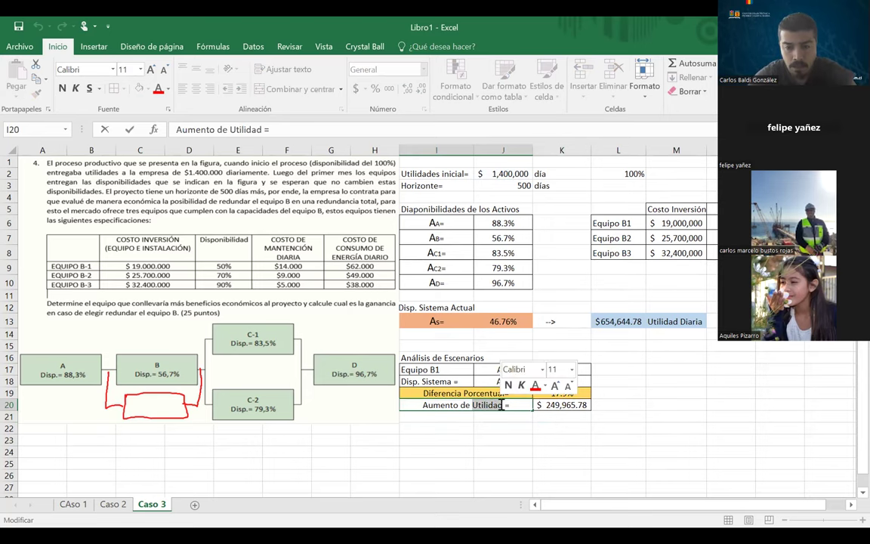
{"action": "left_click", "coordinate": [607, 426]}
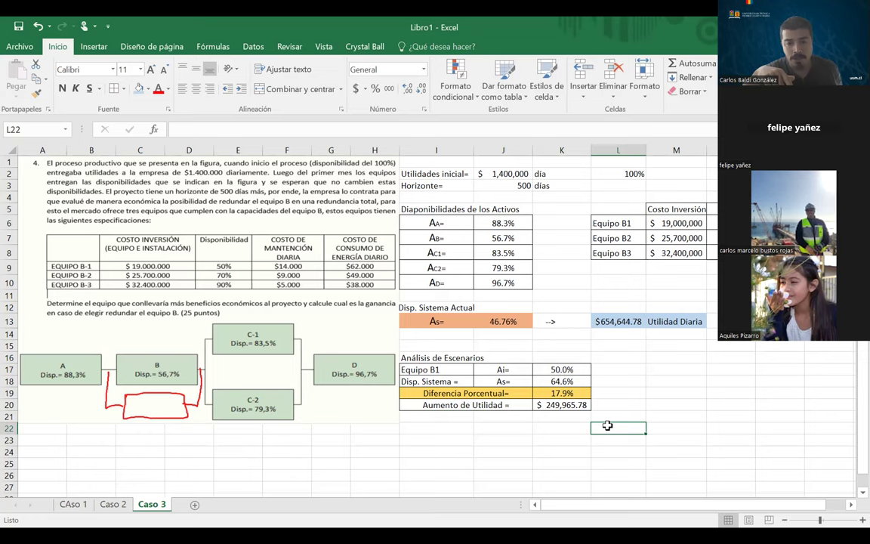
{"action": "left_click_drag", "start_coordinate": [555, 405], "coordinate": [490, 394]}
{"action": "left_click", "coordinate": [579, 404]}
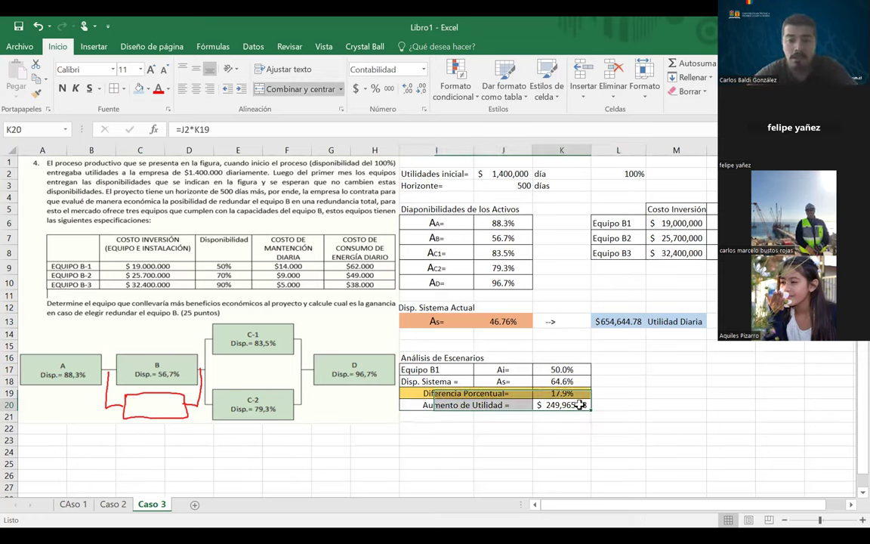
{"action": "right_click", "coordinate": [580, 408]}
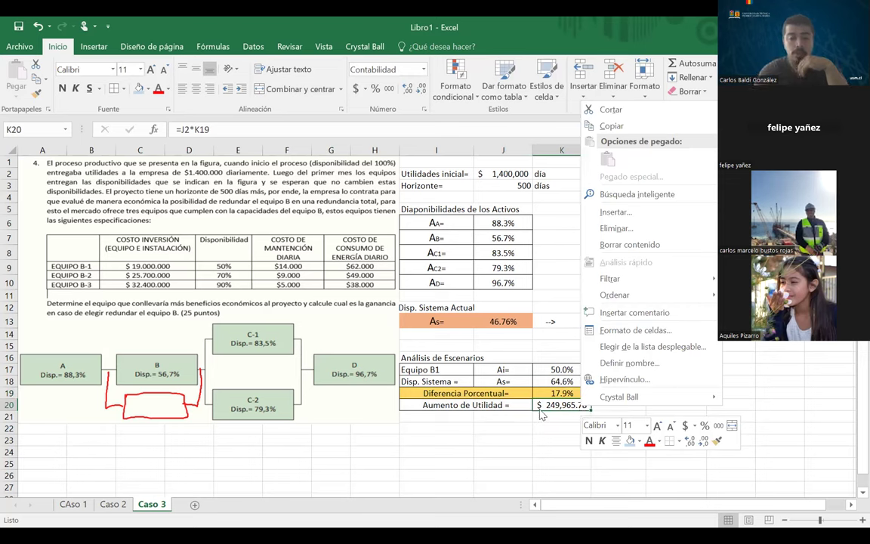
{"action": "left_click", "coordinate": [574, 405]}
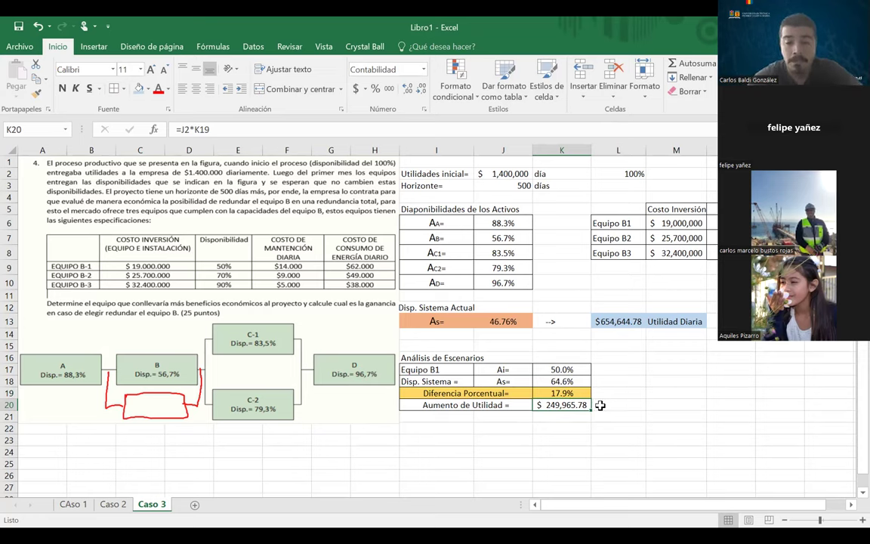
{"action": "left_click", "coordinate": [608, 405]}
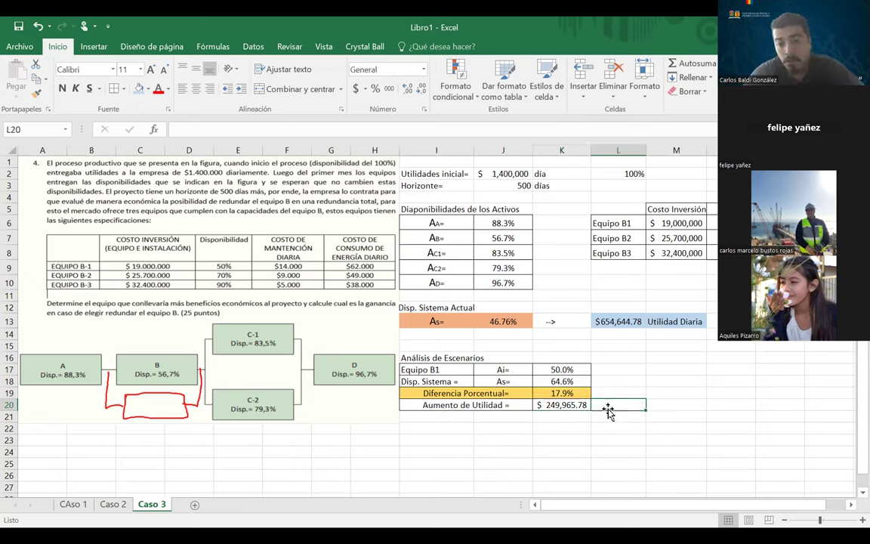
- Rename the I20 label to 'Aumento Diario='
{"action": "left_click", "coordinate": [504, 404]}
{"action": "double_click", "coordinate": [507, 405]}
{"action": "double_click", "coordinate": [476, 405]}
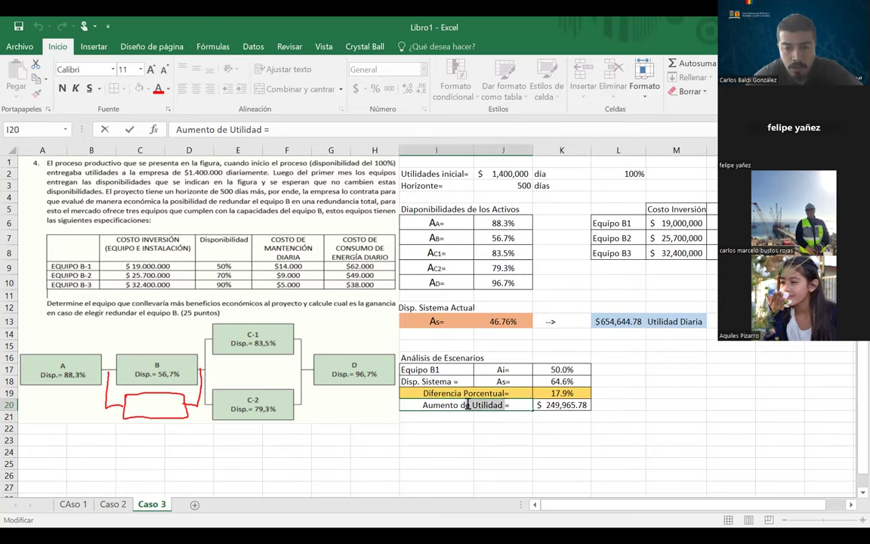
{"action": "key", "text": "BackSpace"}
{"action": "key", "text": "BackSpace"}
{"action": "key", "text": "BackSpace"}
{"action": "type", "text": "D="}
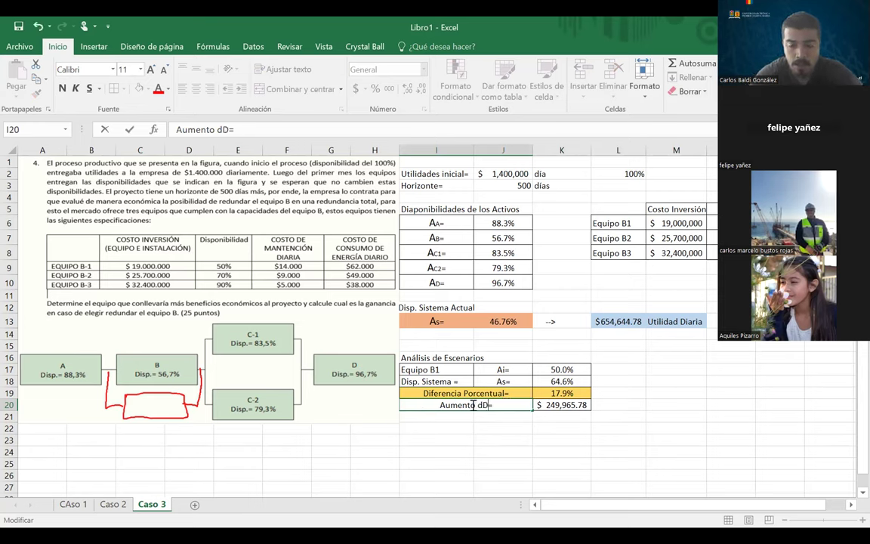
{"action": "key", "text": "BackSpace"}
{"action": "key", "text": "BackSpace"}
{"action": "type", "text": "Diario"}
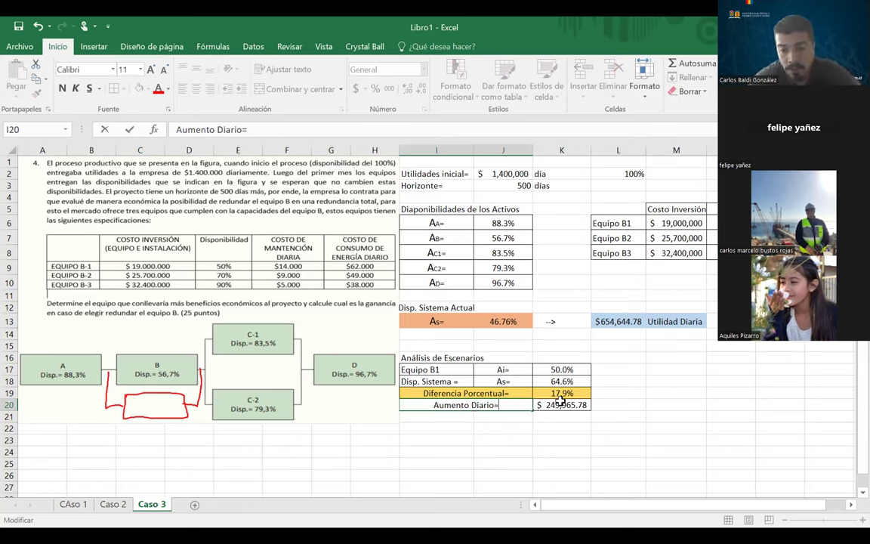
- Fill I20:K20 down into row 21, clear K21, and retype its label as Horizonte
{"action": "left_click_drag", "start_coordinate": [562, 405], "coordinate": [453, 405]}
{"action": "left_click_drag", "start_coordinate": [593, 410], "coordinate": [583, 418]}
{"action": "left_click", "coordinate": [579, 417]}
{"action": "key", "text": "Delete"}
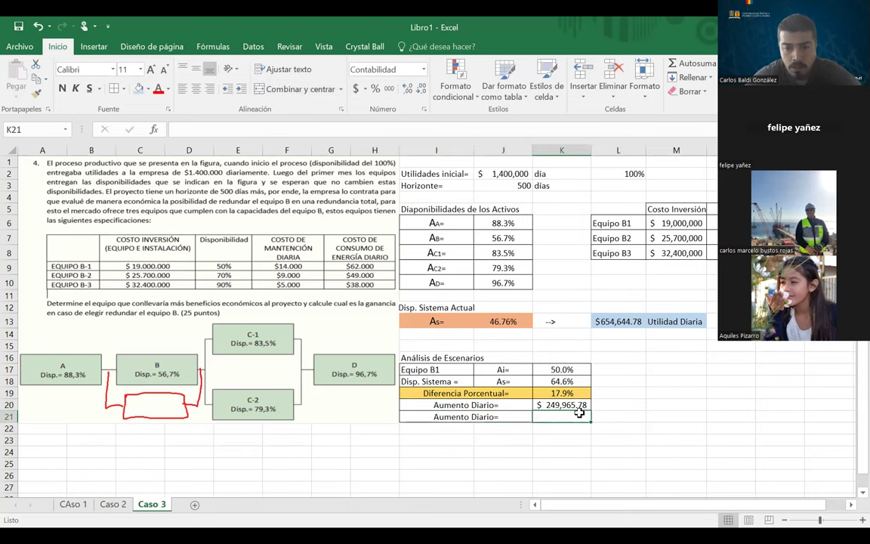
{"action": "double_click", "coordinate": [489, 416]}
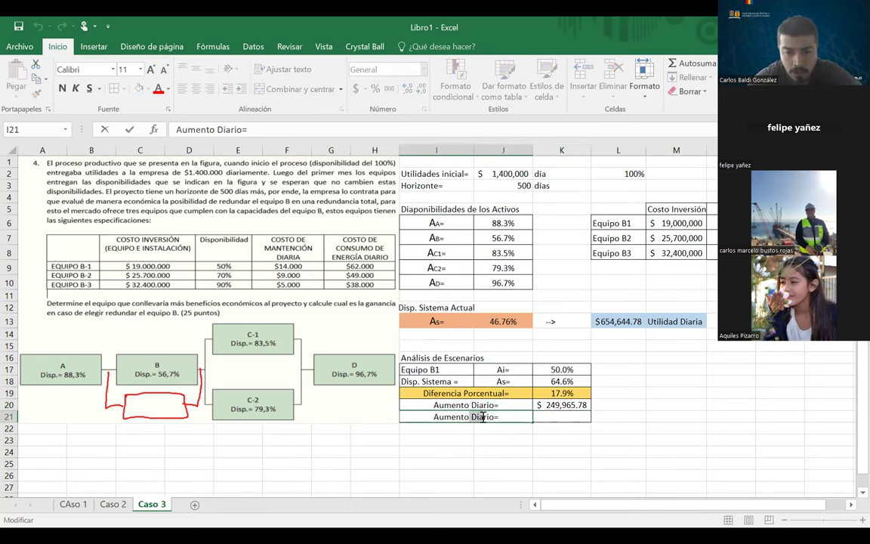
{"action": "key", "text": "BackSpace"}
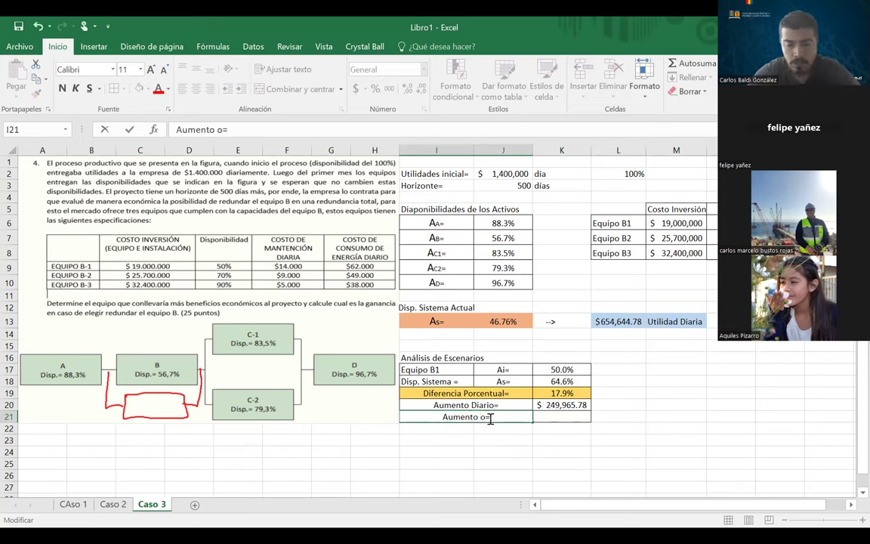
{"action": "type", "text": "Horizonte"}
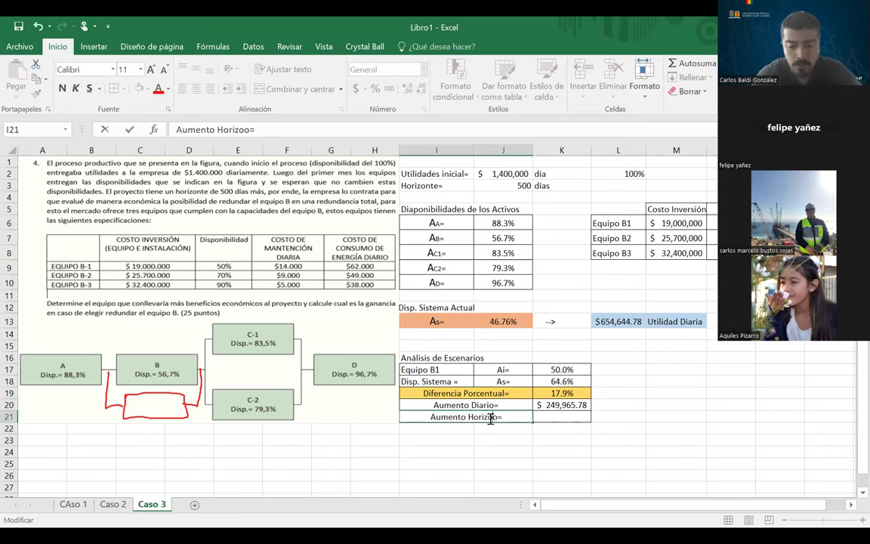
- Finish the 'Aumento Horizonte=' label and enter =K20*J3 in K21
{"action": "key", "text": "Delete"}
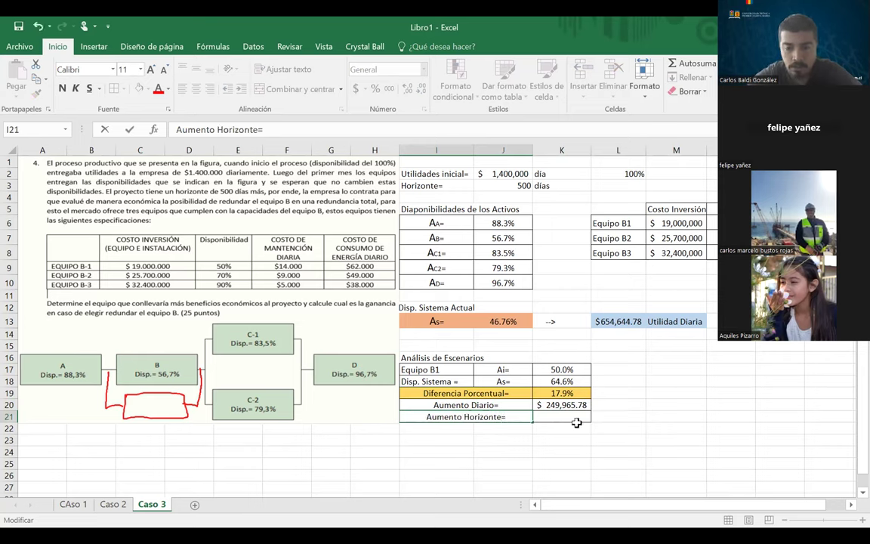
{"action": "left_click", "coordinate": [574, 420]}
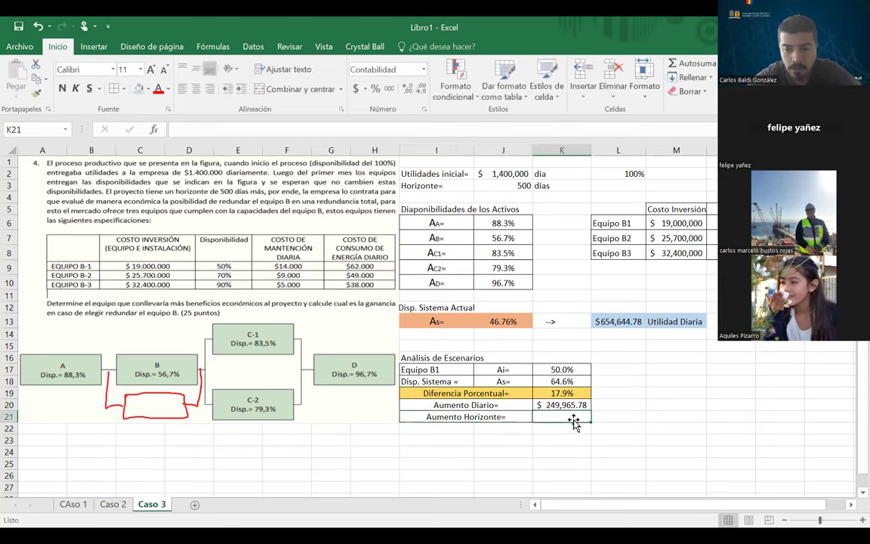
{"action": "left_click", "coordinate": [492, 405]}
{"action": "double_click", "coordinate": [492, 405]}
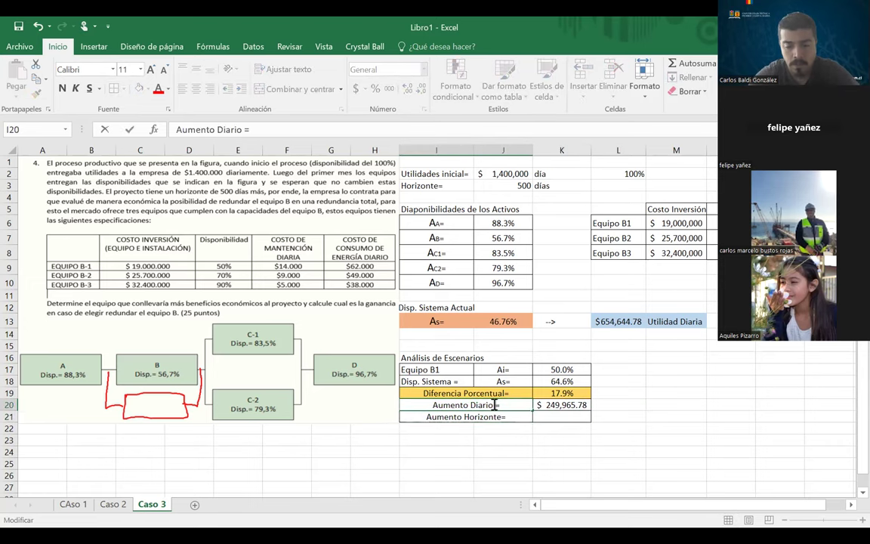
{"action": "left_click", "coordinate": [550, 418]}
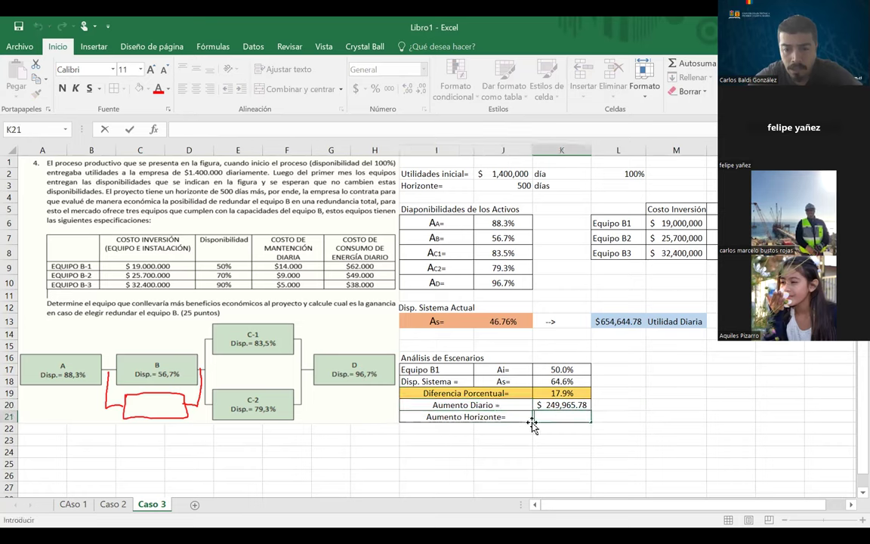
{"action": "type", "text": "="}
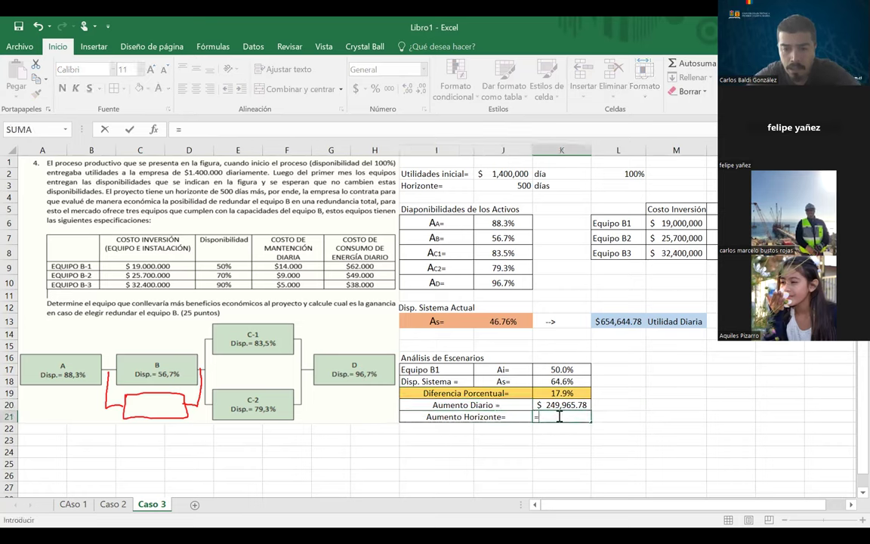
{"action": "left_click", "coordinate": [557, 405]}
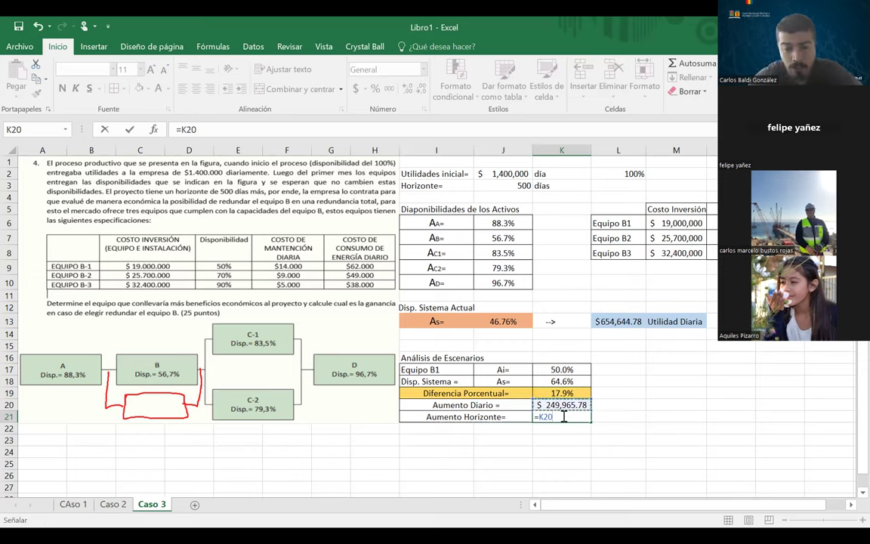
{"action": "type", "text": "*"}
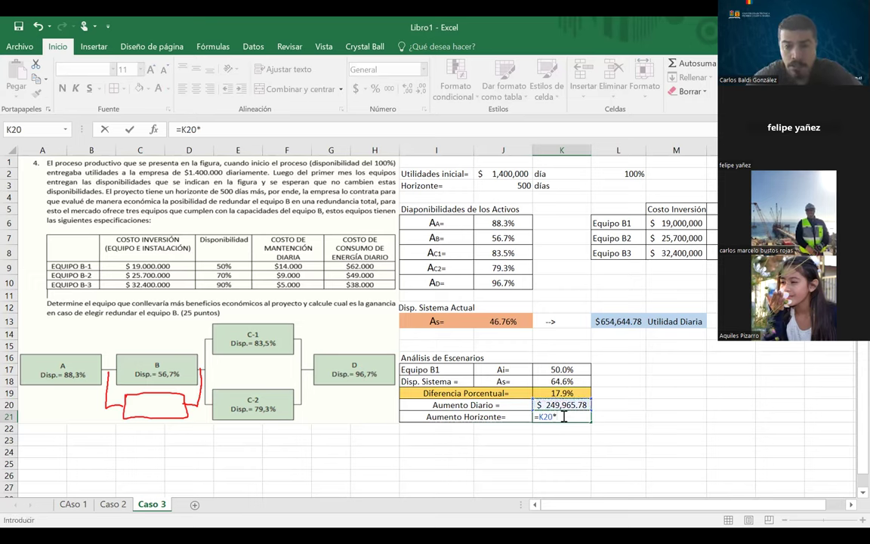
{"action": "left_click", "coordinate": [494, 185]}
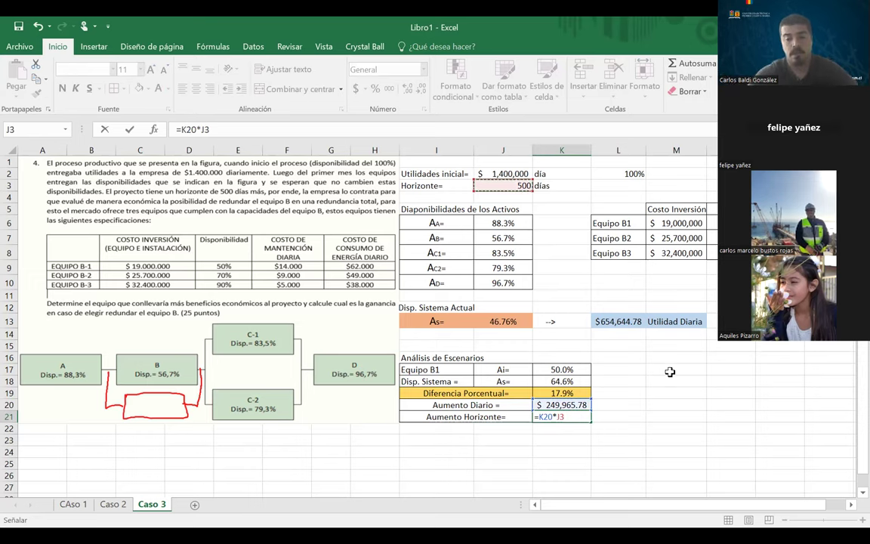
{"action": "key", "text": "Return"}
- Widen column K, remove decimals from K20:K21, and merge I22:J22
{"action": "left_click_drag", "start_coordinate": [592, 152], "coordinate": [603, 152]}
{"action": "left_click", "coordinate": [597, 418]}
{"action": "left_click_drag", "start_coordinate": [582, 406], "coordinate": [582, 415]}
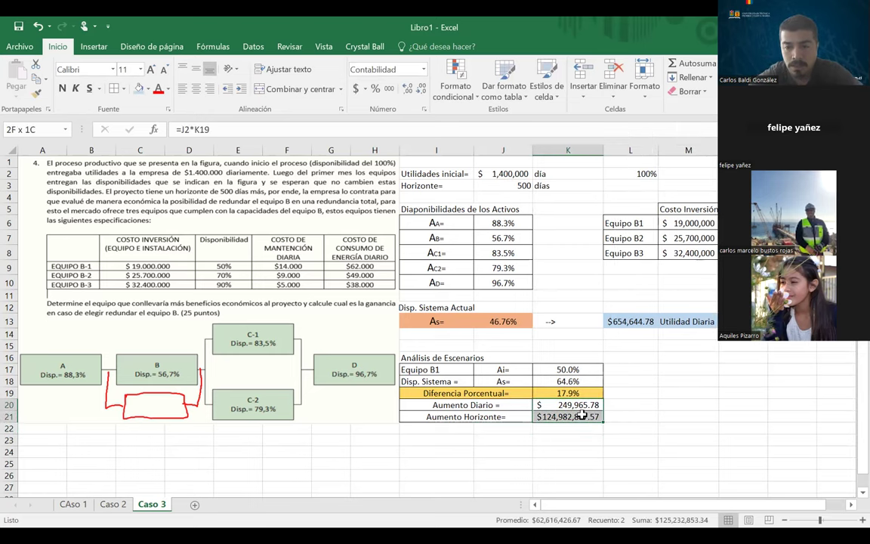
{"action": "left_click", "coordinate": [421, 90]}
{"action": "left_click", "coordinate": [421, 90]}
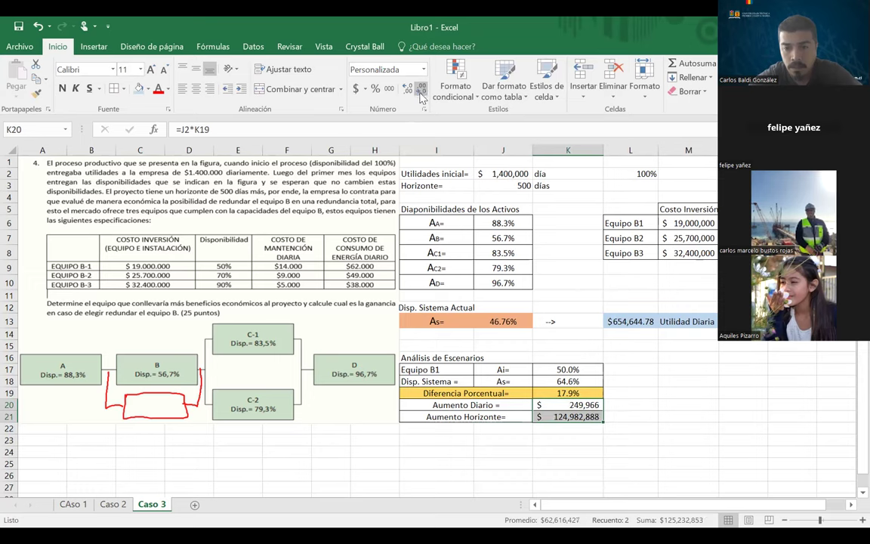
{"action": "left_click_drag", "start_coordinate": [596, 151], "coordinate": [595, 151]}
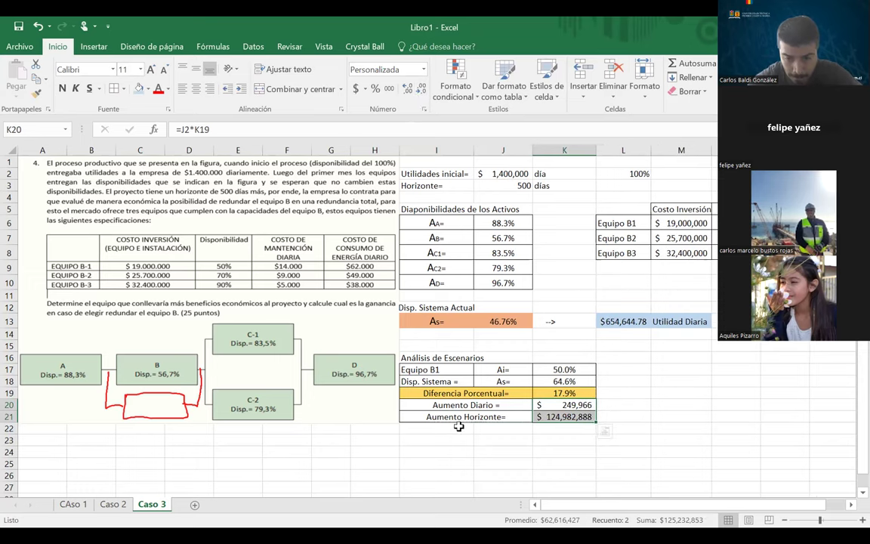
{"action": "left_click_drag", "start_coordinate": [458, 427], "coordinate": [495, 427]}
{"action": "left_click", "coordinate": [258, 92]}
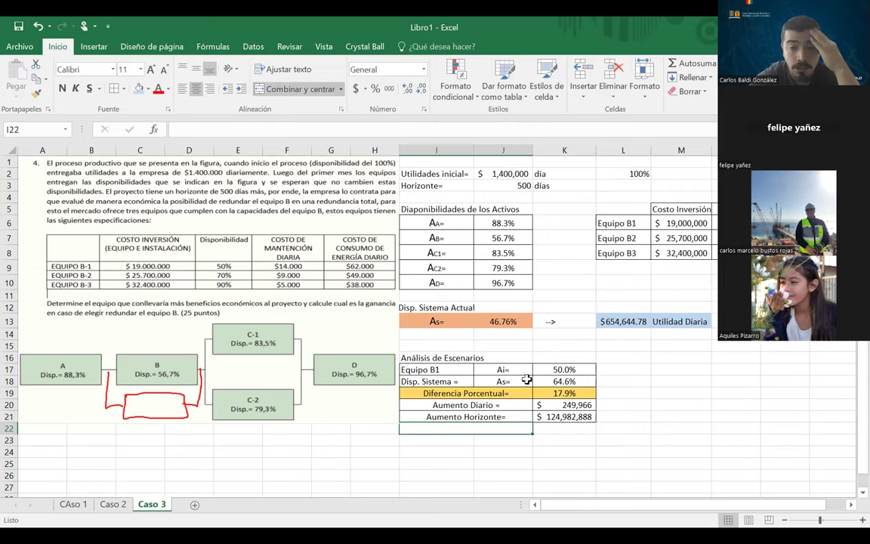
- Test the J3 horizon with 100 days, then restore it to 500
{"action": "left_click", "coordinate": [504, 186]}
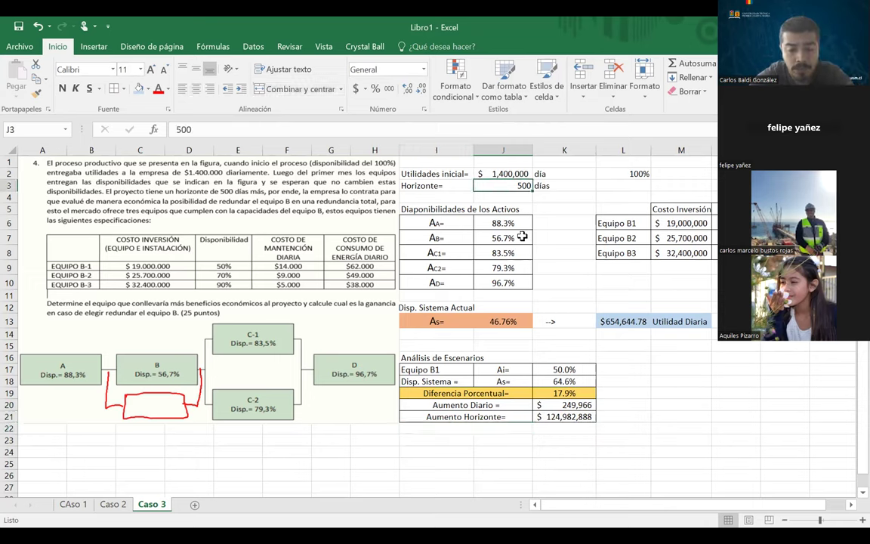
{"action": "key", "text": "BackSpace"}
{"action": "key", "text": "BackSpace"}
{"action": "key", "text": "BackSpace"}
{"action": "type", "text": "100"}
{"action": "key", "text": "Return"}
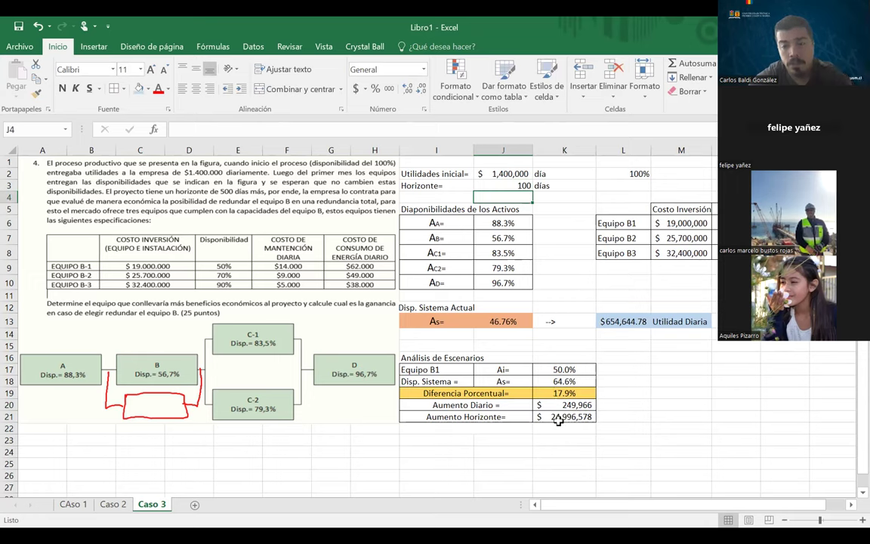
{"action": "left_click", "coordinate": [665, 226]}
{"action": "left_click", "coordinate": [513, 184]}
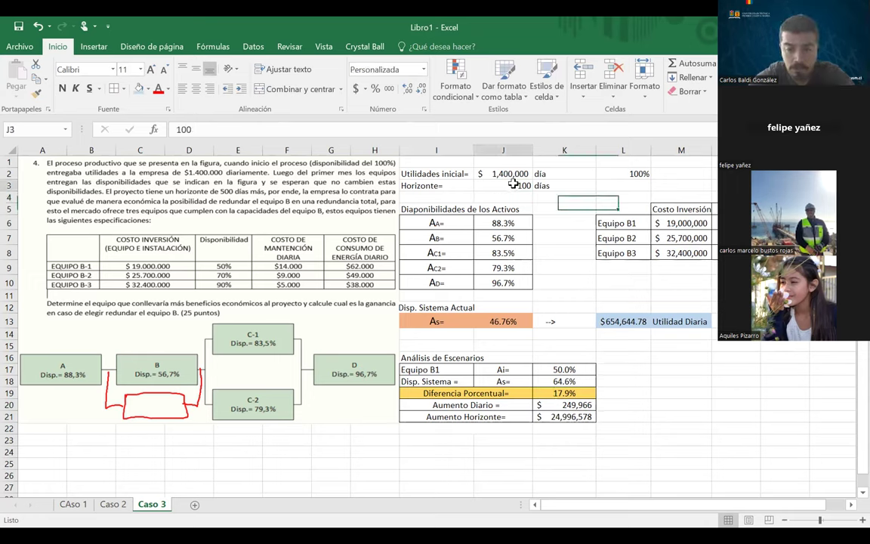
{"action": "type", "text": "500"}
{"action": "key", "text": "Return"}
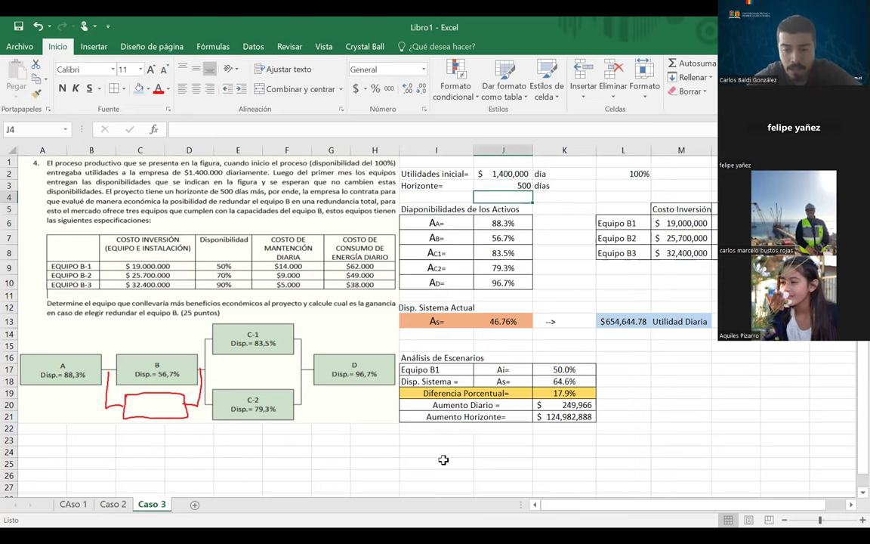
{"action": "left_click", "coordinate": [477, 426]}
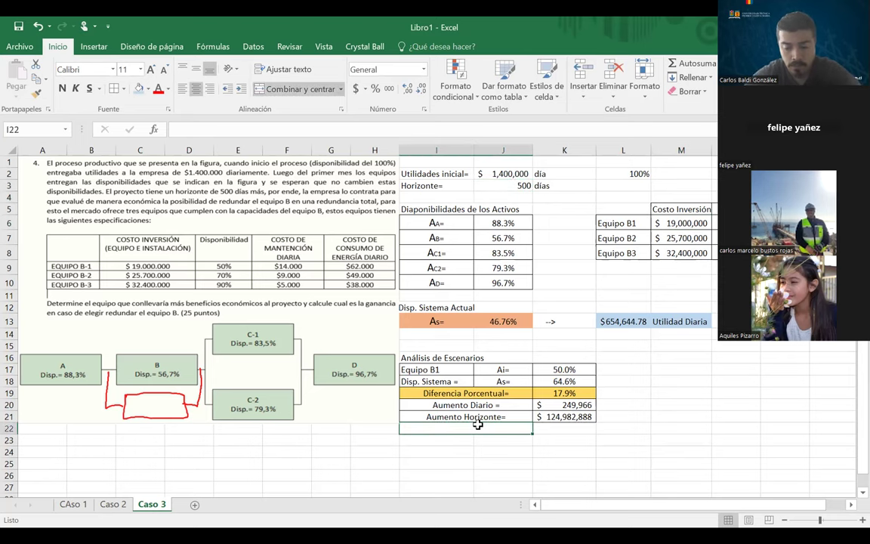
- Enter the label 'Costos Asociados =' in row 22
{"action": "type", "text": "Costos Asociados"}
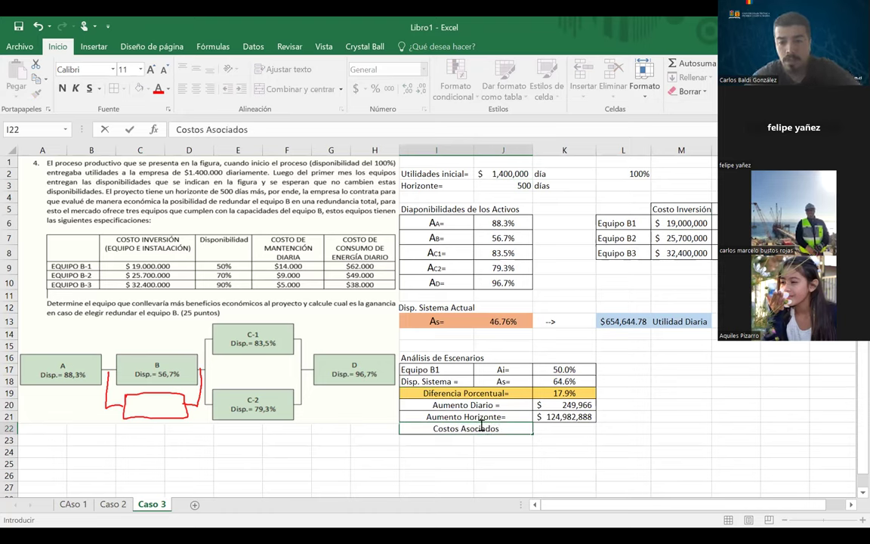
{"action": "type", "text": " ="}
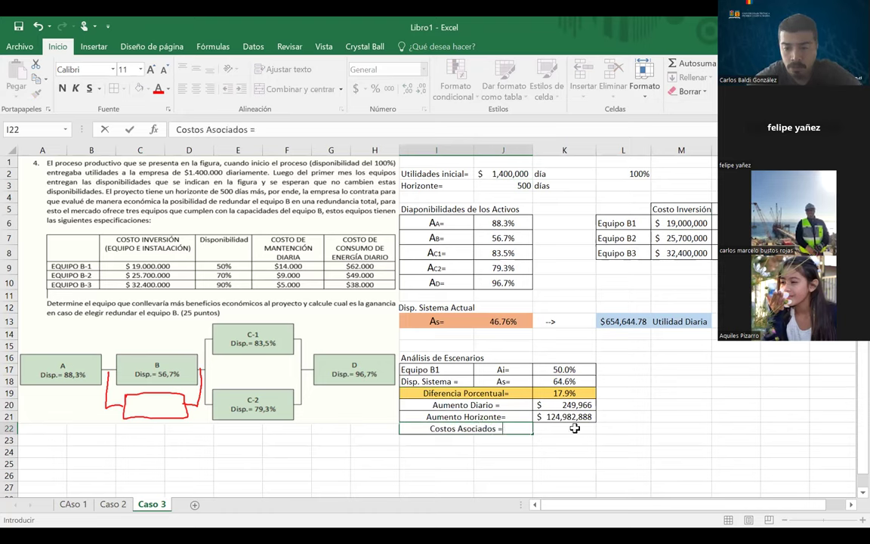
{"action": "key", "text": "Tab"}
{"action": "key", "text": "shift+Left"}
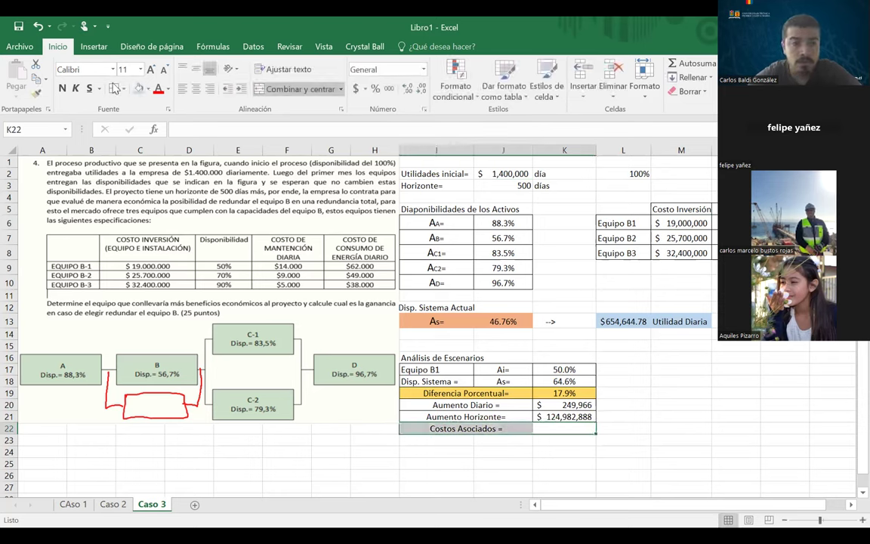
- Compute Costos Asociados in K22 as =M6+O6*J3+P6*J3, giving $57,000,000
{"action": "left_click", "coordinate": [549, 429]}
{"action": "type", "text": "="}
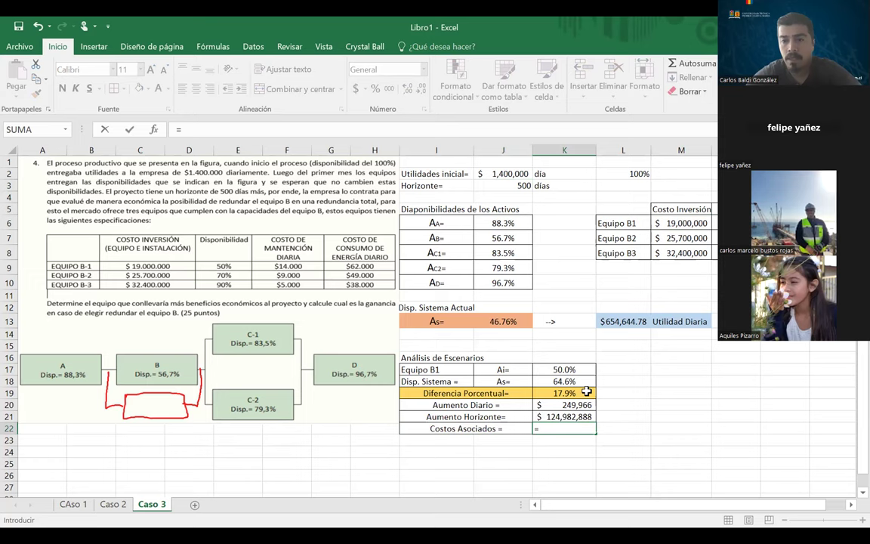
{"action": "left_click", "coordinate": [694, 224]}
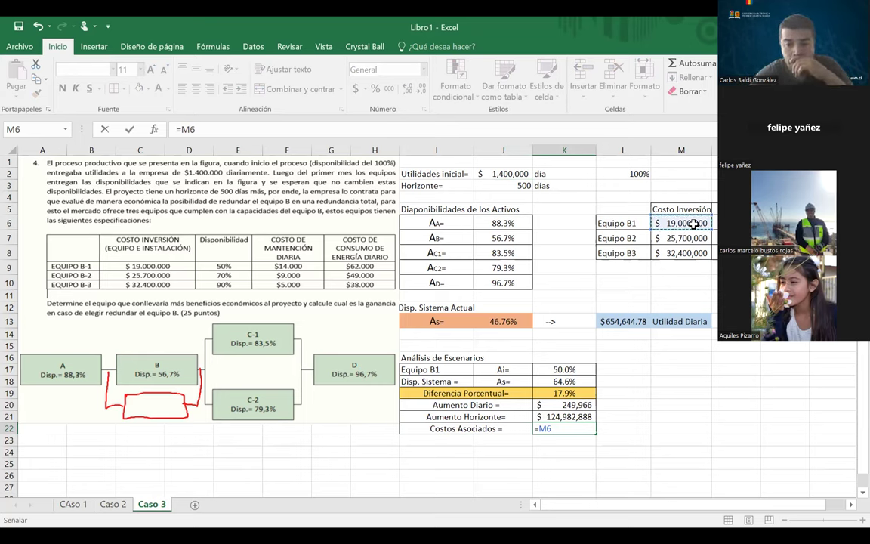
{"action": "type", "text": "+"}
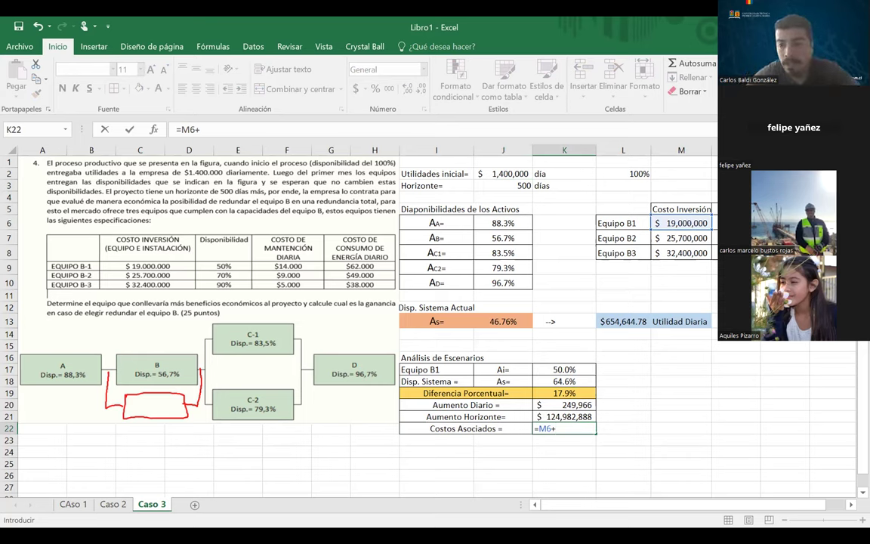
{"action": "left_click", "coordinate": [802, 223]}
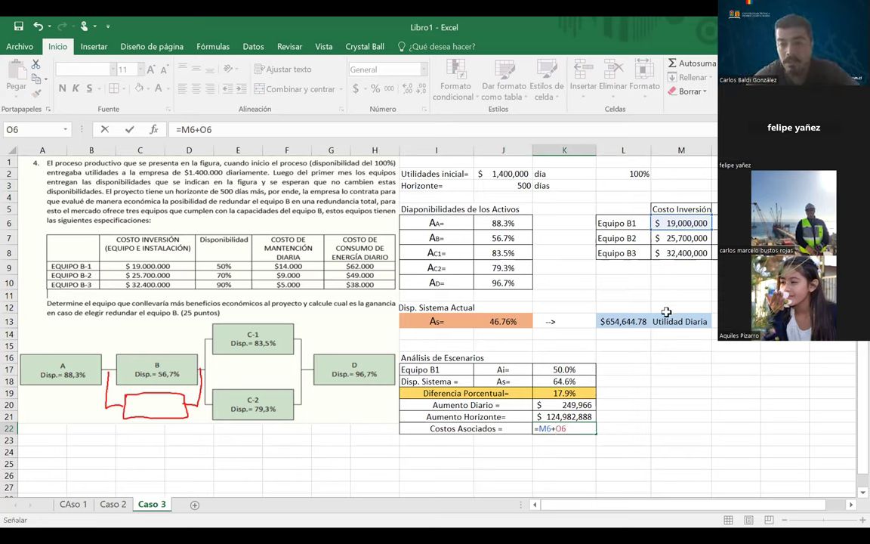
{"action": "type", "text": "*"}
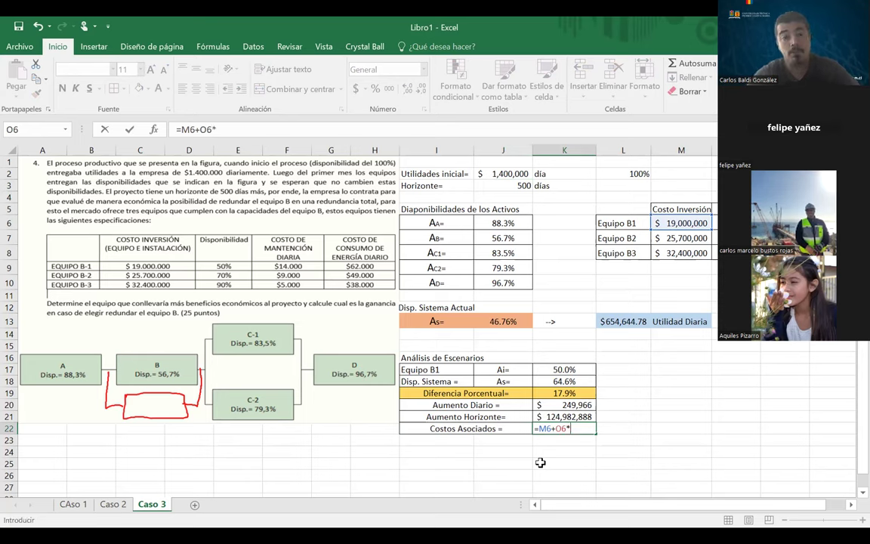
{"action": "left_click", "coordinate": [506, 186]}
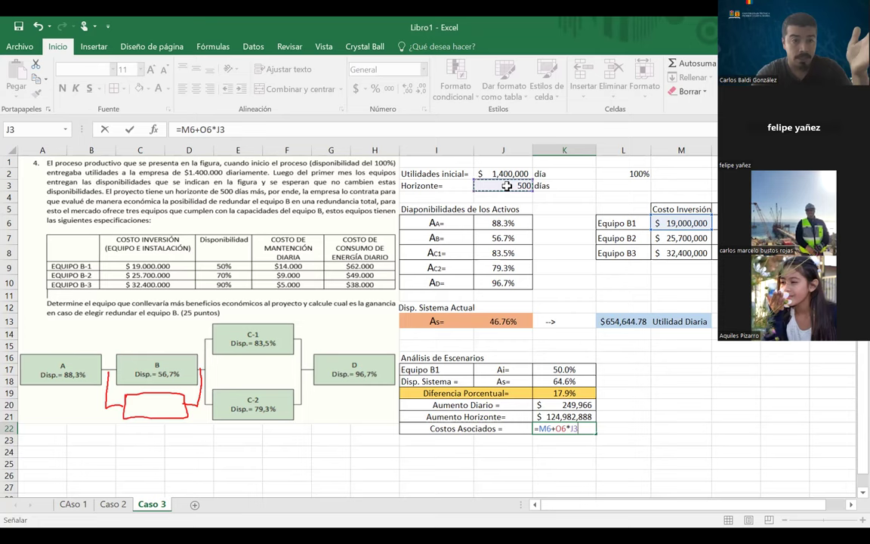
{"action": "type", "text": "+"}
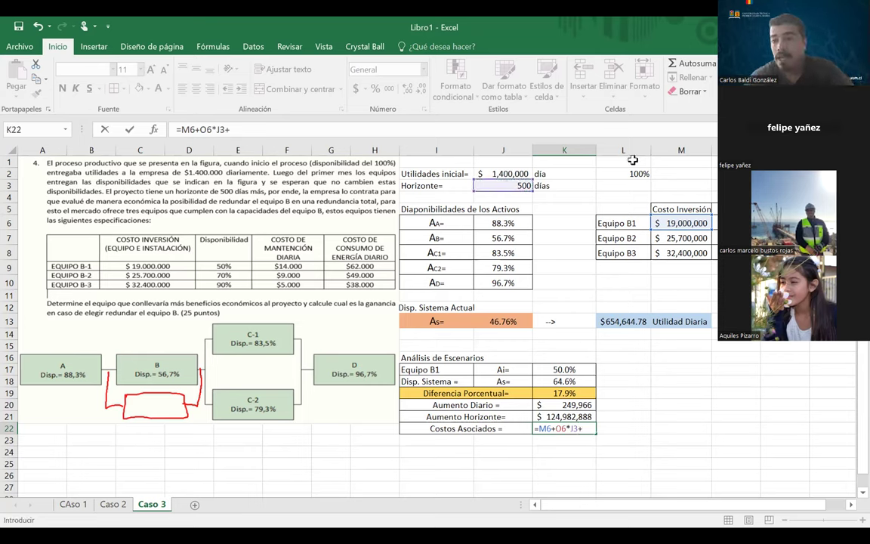
{"action": "left_click", "coordinate": [838, 222]}
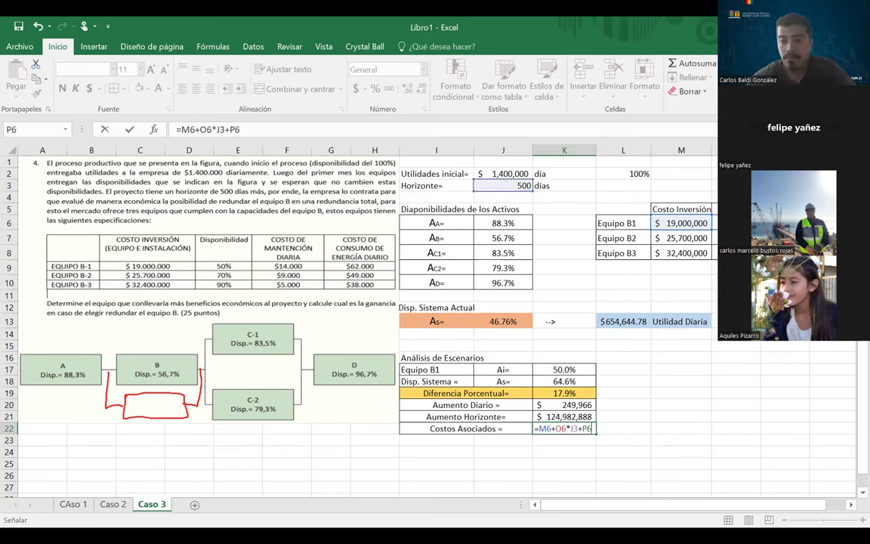
{"action": "type", "text": "*"}
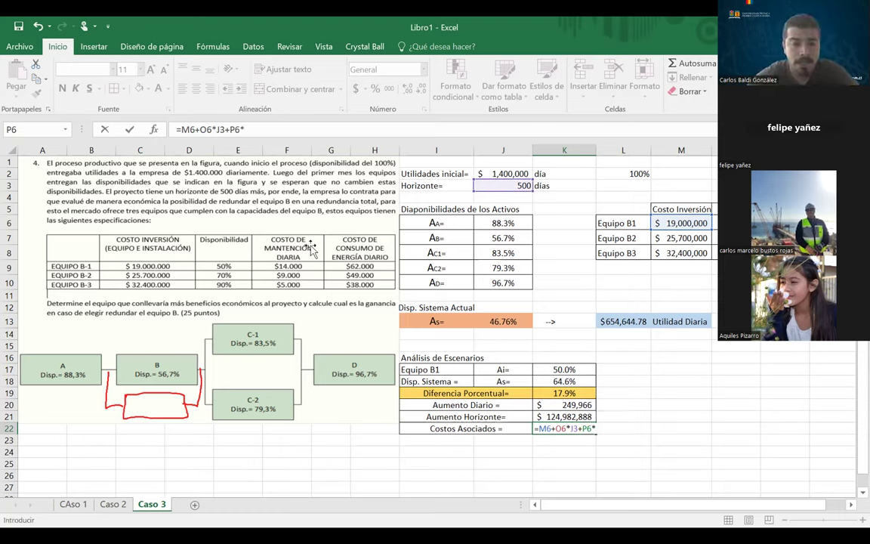
{"action": "left_click", "coordinate": [521, 185]}
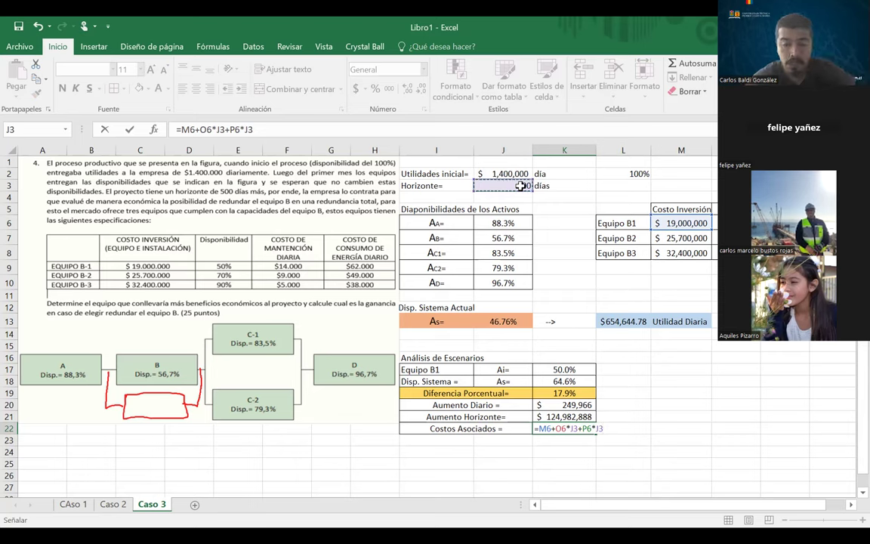
{"action": "key", "text": "Return"}
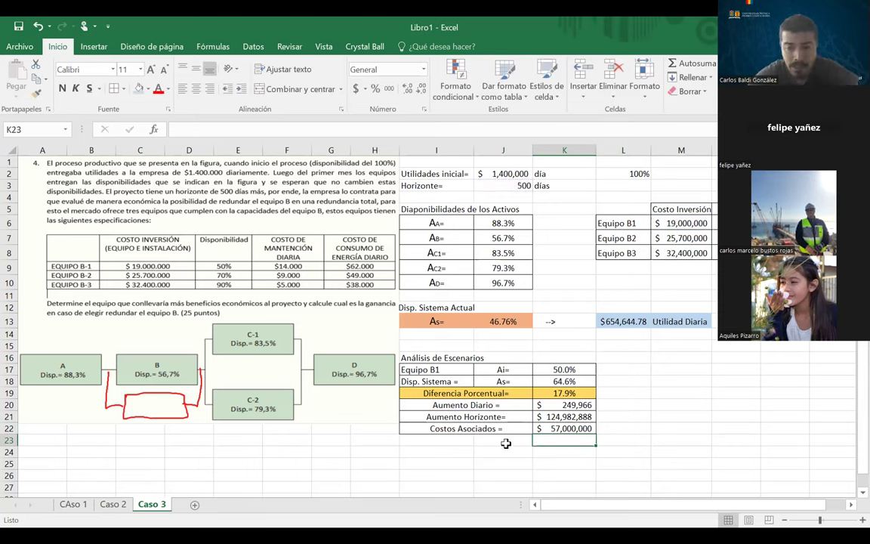
{"action": "left_click_drag", "start_coordinate": [501, 441], "coordinate": [442, 441]}
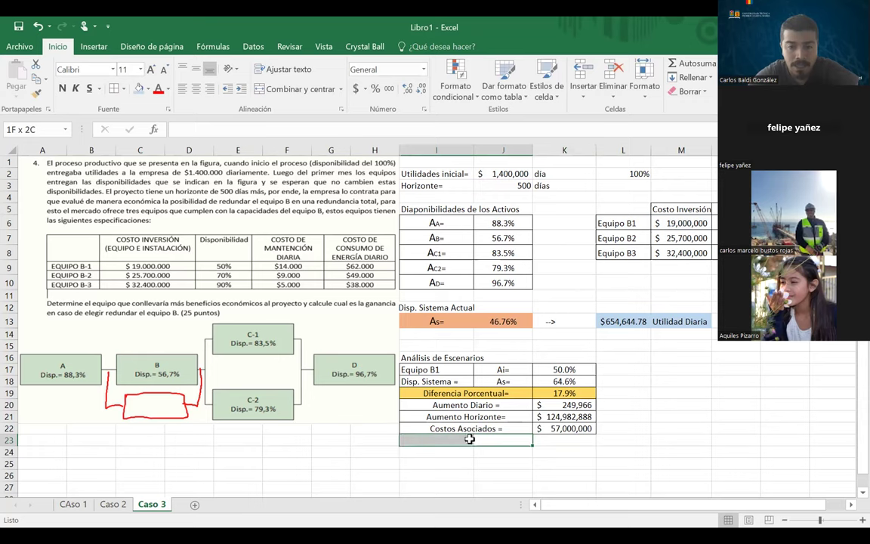
- Merge and centre I23:J23 and label it 'Utilidad Final='
{"action": "left_click", "coordinate": [290, 89]}
{"action": "type", "text": "Utilidad"}
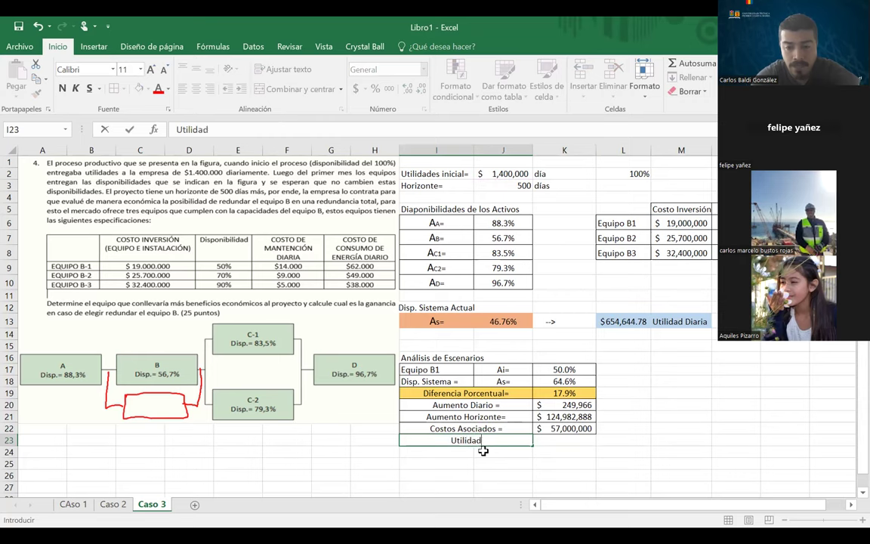
{"action": "type", "text": " Final"}
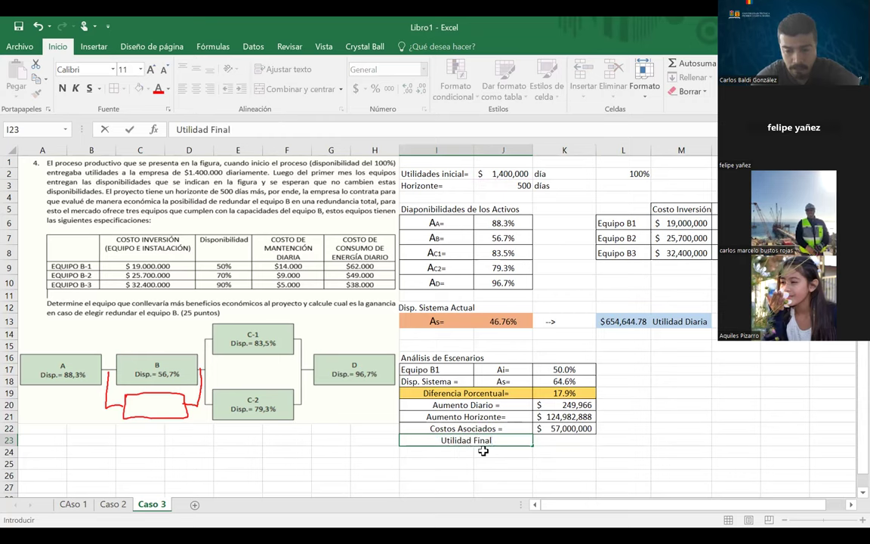
{"action": "type", "text": "="}
{"action": "left_click", "coordinate": [548, 438]}
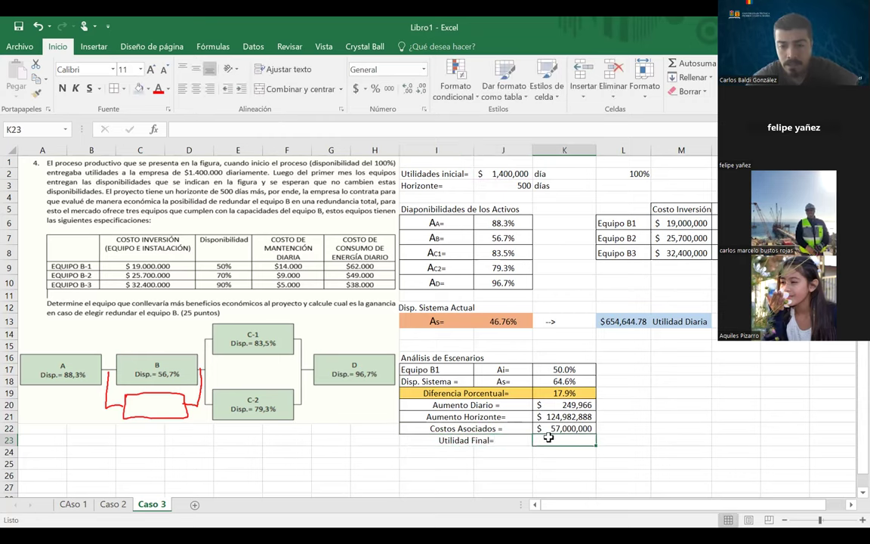
{"action": "type", "text": "="}
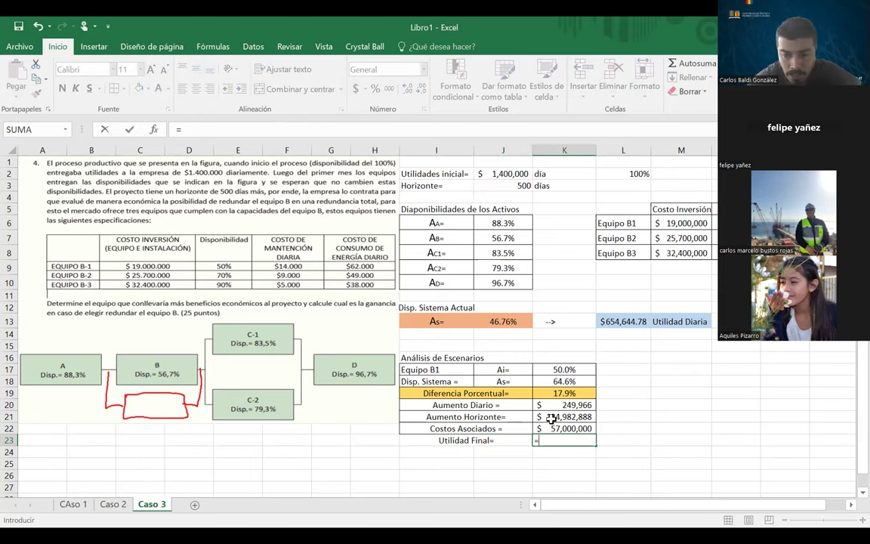
- Enter =K21-K22 in K23, showing a final profit of $67,982,888
{"action": "left_click", "coordinate": [550, 416]}
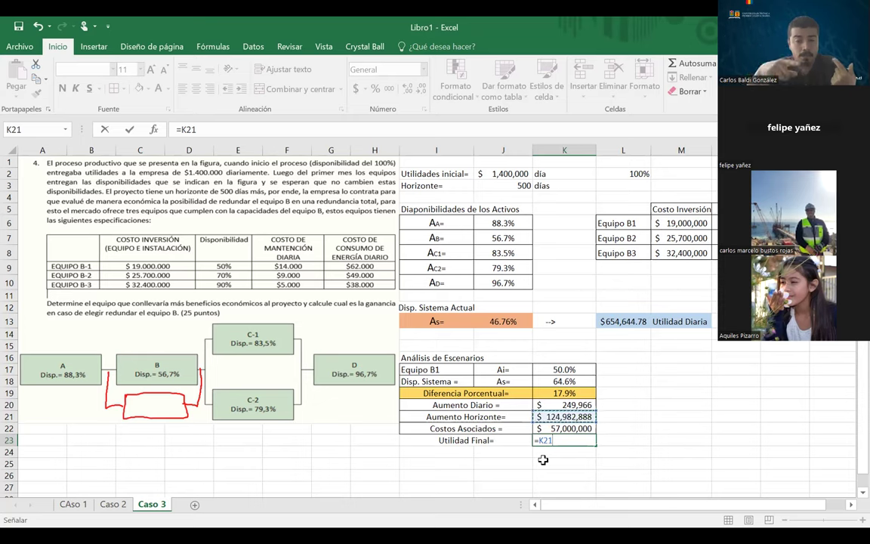
{"action": "type", "text": "-"}
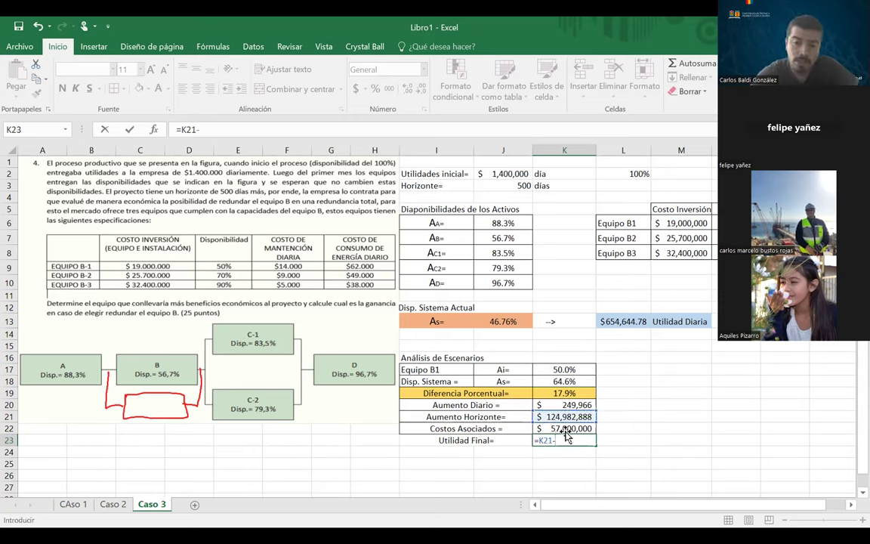
{"action": "left_click", "coordinate": [566, 431]}
{"action": "key", "text": "Return"}
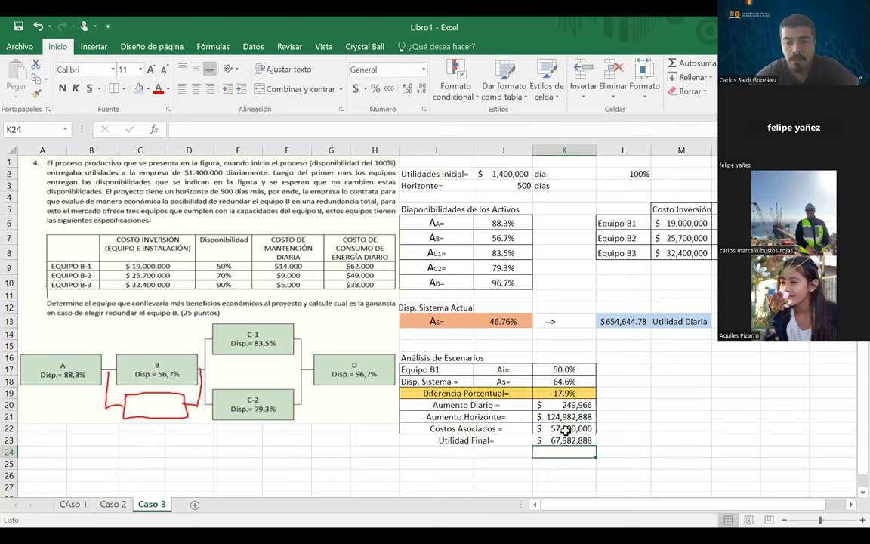
{"action": "left_click_drag", "start_coordinate": [565, 441], "coordinate": [500, 440]}
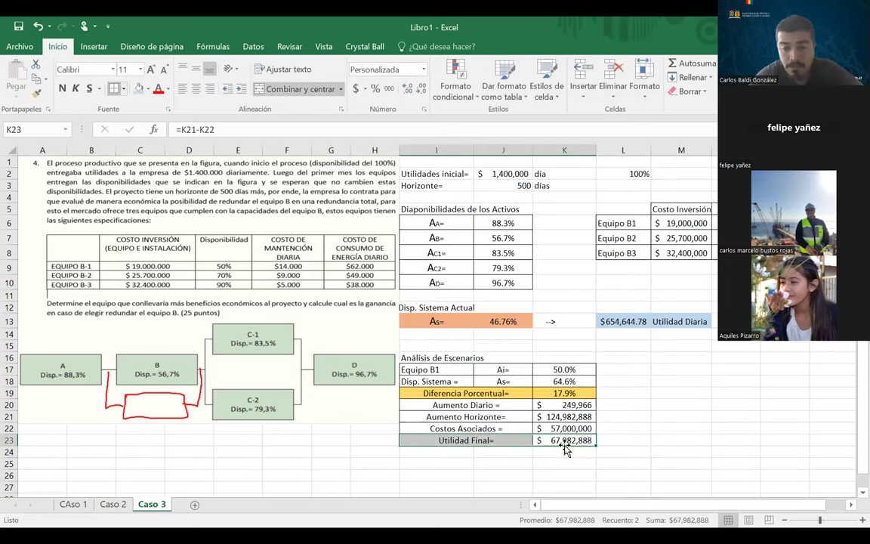
- Change the horizon in J3 to 100 días
{"action": "left_click", "coordinate": [495, 183]}
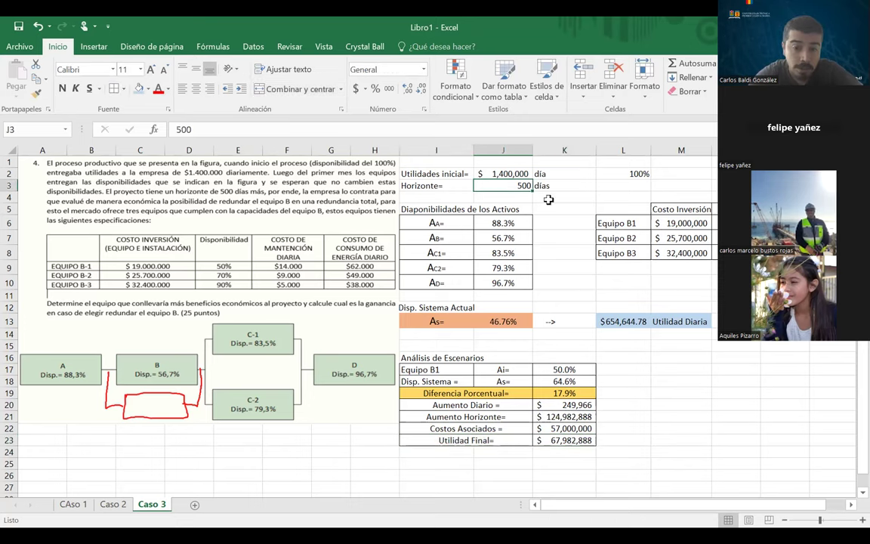
{"action": "type", "text": "100"}
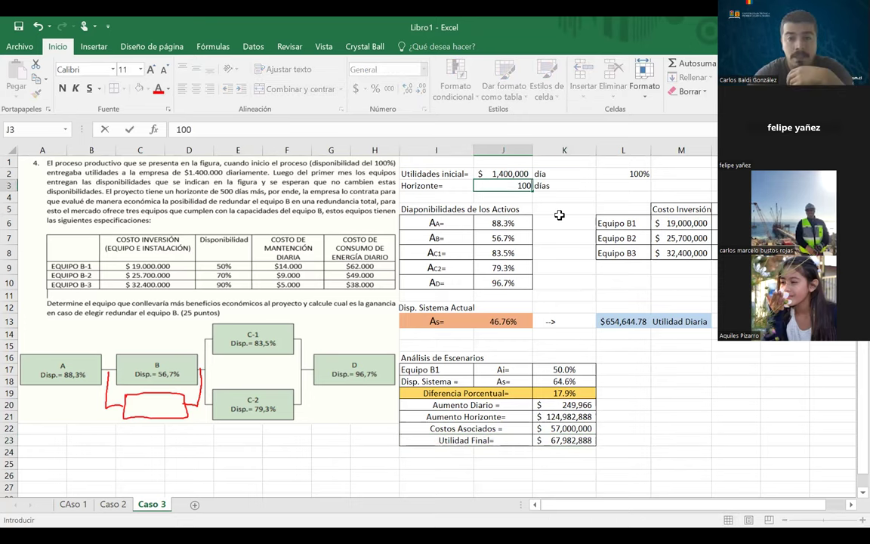
{"action": "key", "text": "Return"}
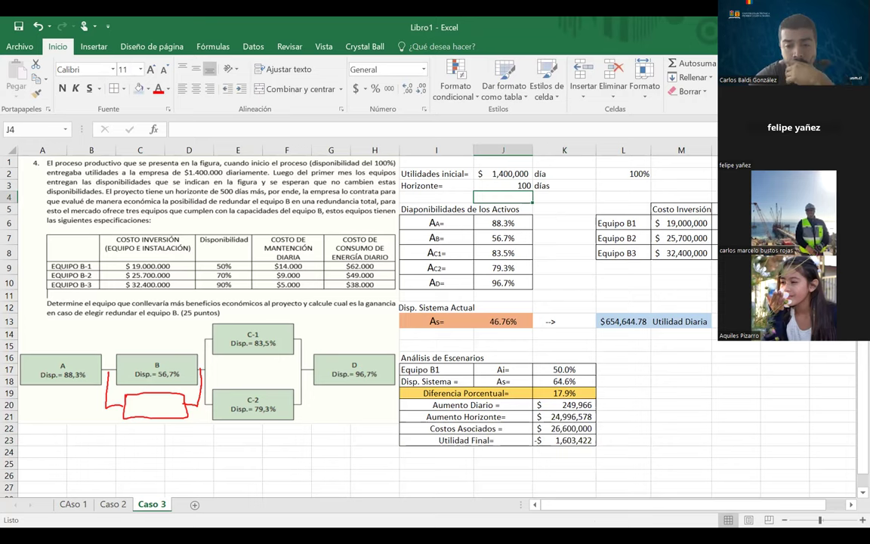
- Start a 'greater than 0' highlight rule on K23, then cancel it
{"action": "left_click_drag", "start_coordinate": [453, 439], "coordinate": [562, 440]}
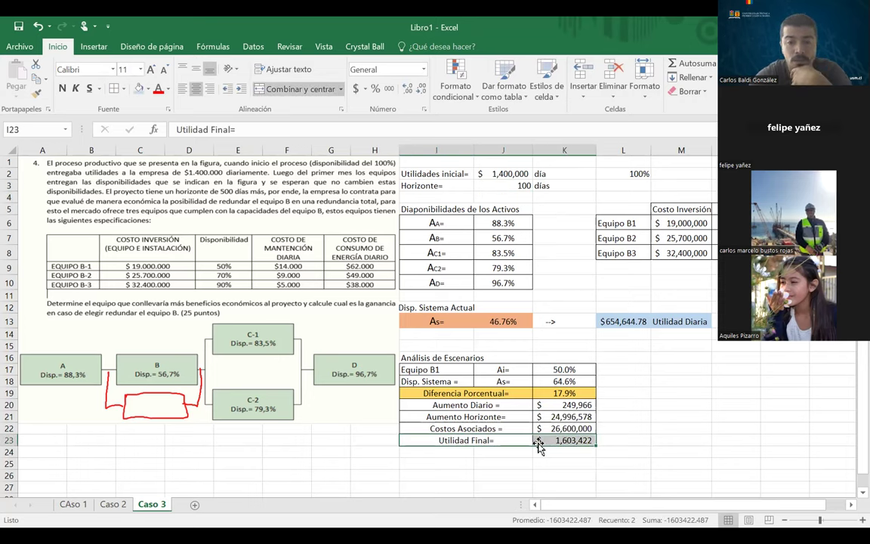
{"action": "left_click", "coordinate": [555, 441]}
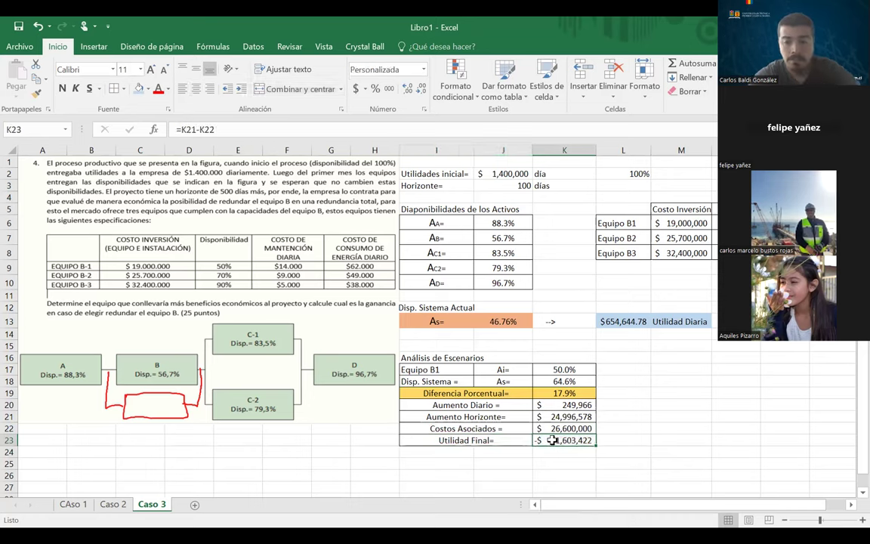
{"action": "left_click", "coordinate": [456, 87]}
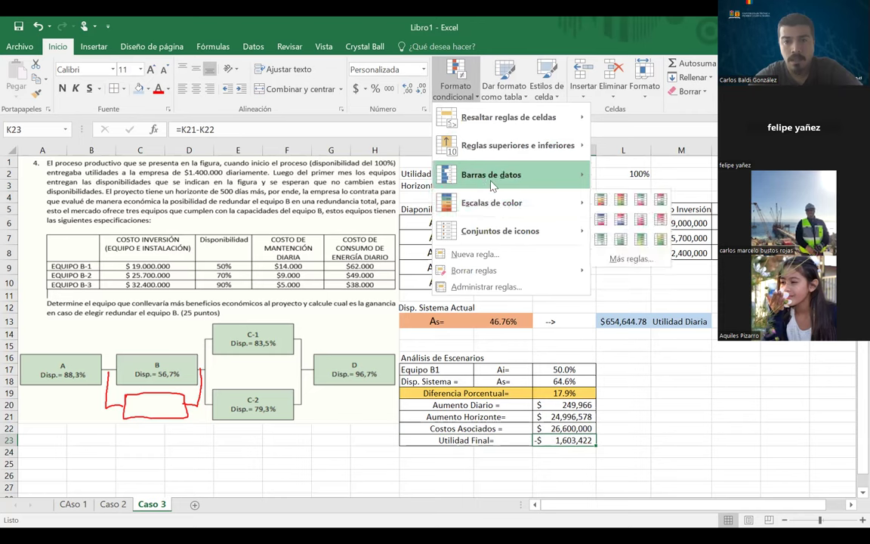
{"action": "mouse_move", "coordinate": [469, 117]}
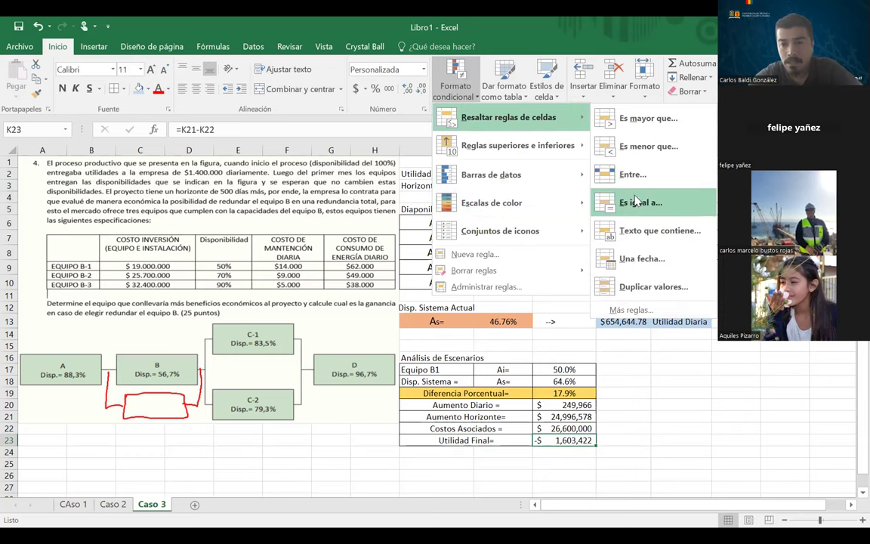
{"action": "left_click", "coordinate": [644, 130]}
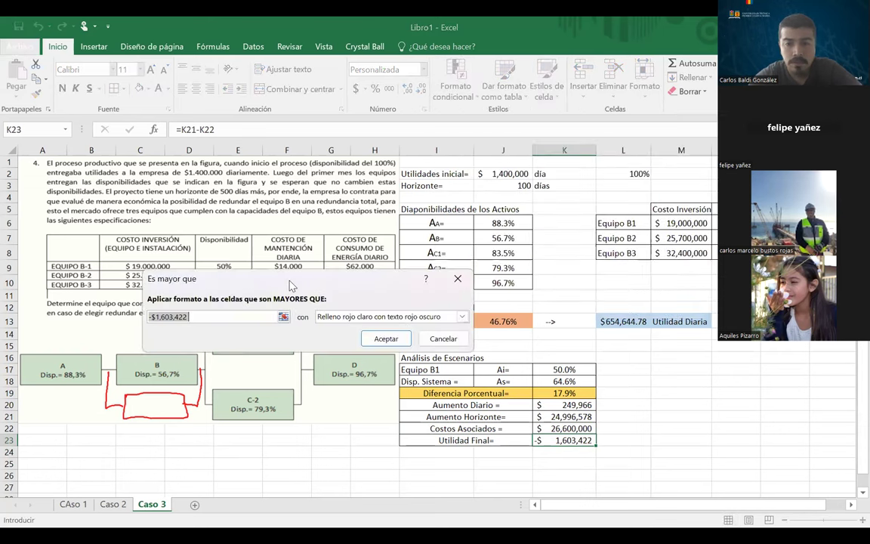
{"action": "left_click_drag", "start_coordinate": [291, 286], "coordinate": [441, 210]}
{"action": "type", "text": "0"}
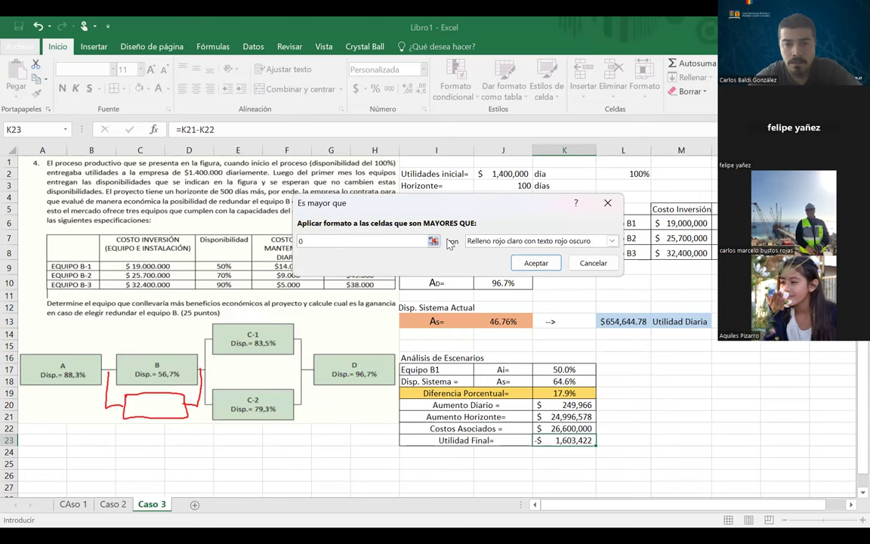
{"action": "left_click", "coordinate": [612, 263]}
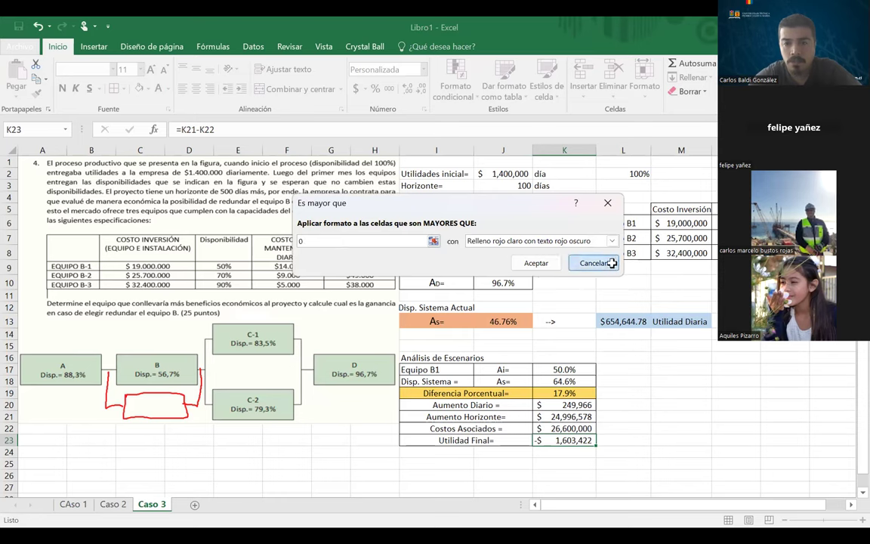
- Highlight K23 with light red fill and dark red text when less than 0
{"action": "left_click", "coordinate": [456, 84]}
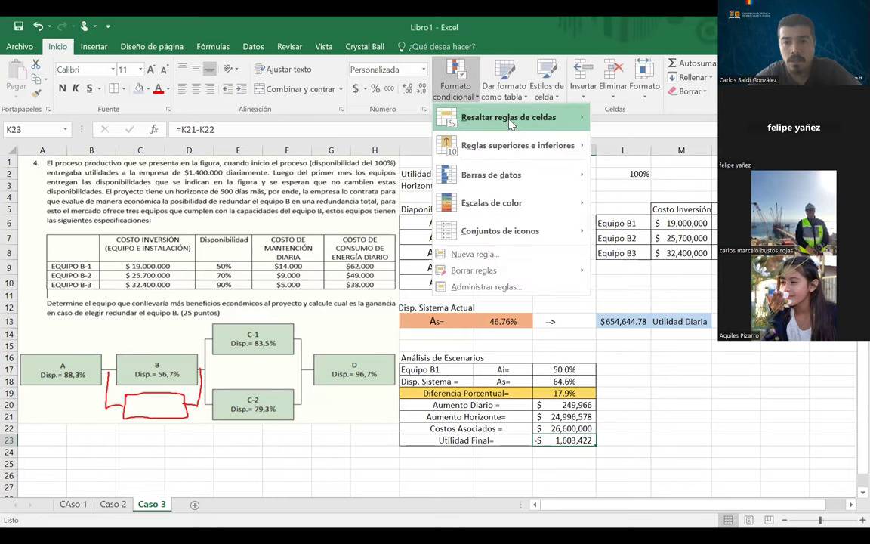
{"action": "mouse_move", "coordinate": [511, 121]}
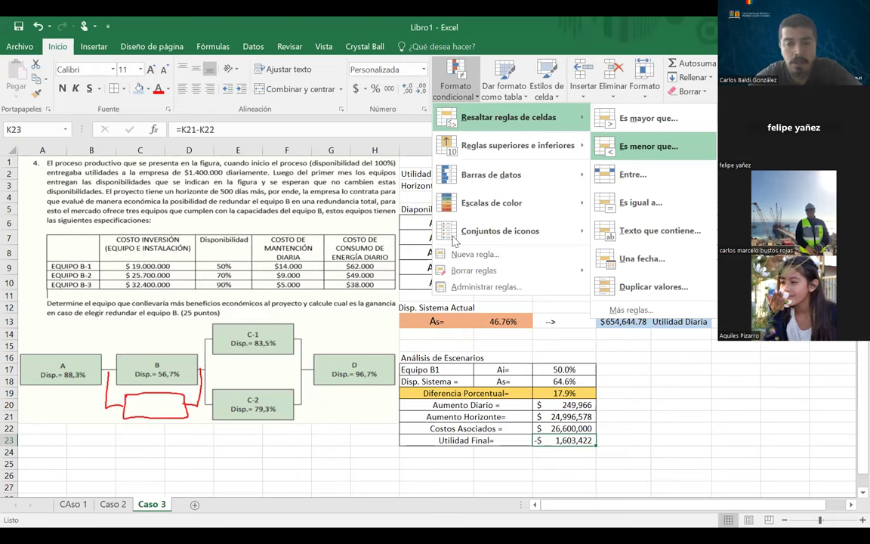
{"action": "left_click", "coordinate": [648, 147]}
{"action": "type", "text": "0"}
{"action": "left_click", "coordinate": [537, 263]}
{"action": "left_click", "coordinate": [683, 370]}
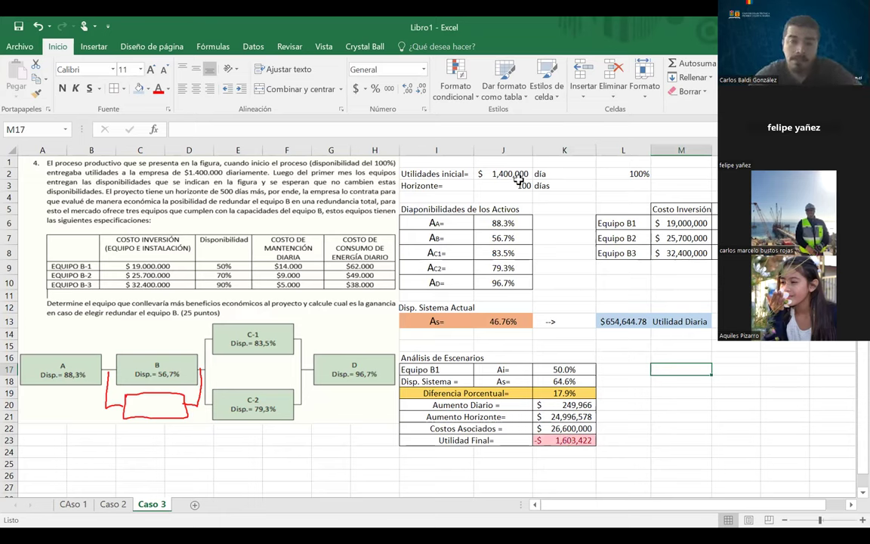
- Try horizons of 150 and 120 días in J3, then restore it to 500
{"action": "left_click", "coordinate": [528, 186]}
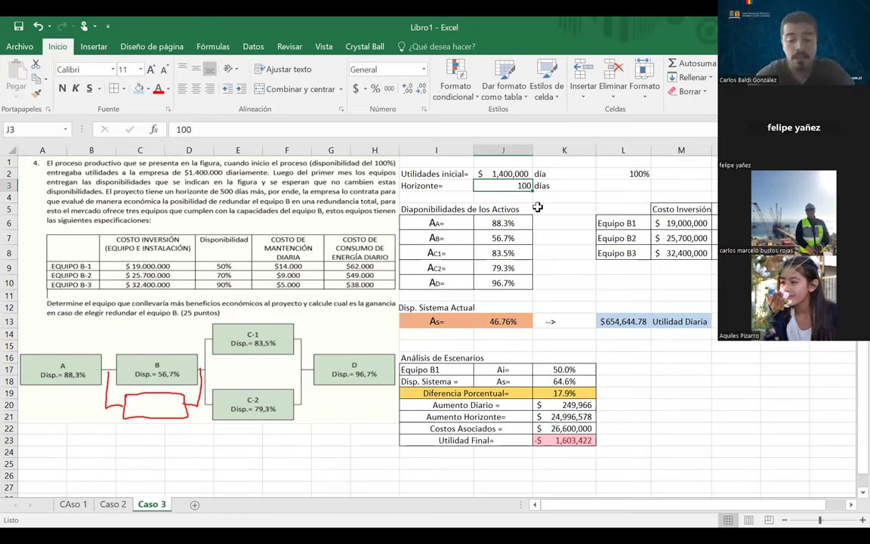
{"action": "type", "text": "150"}
{"action": "key", "text": "Return"}
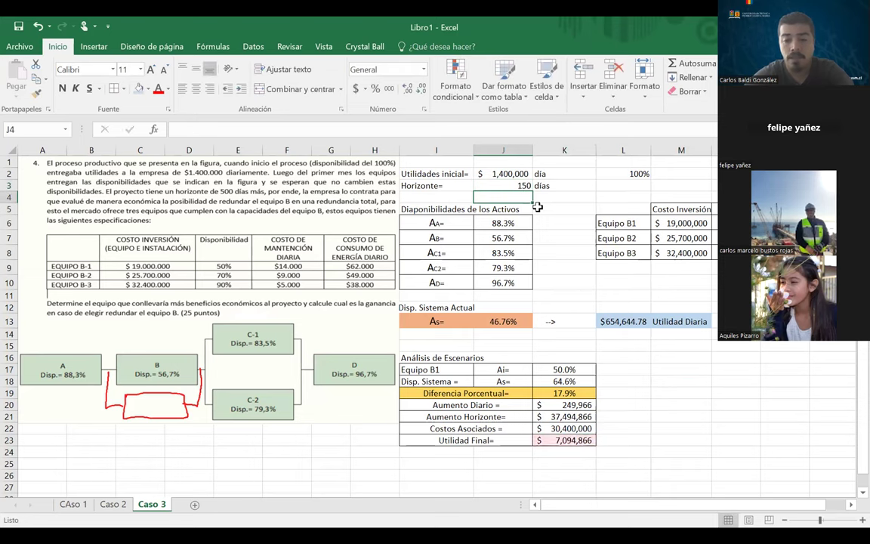
{"action": "key", "text": "Up"}
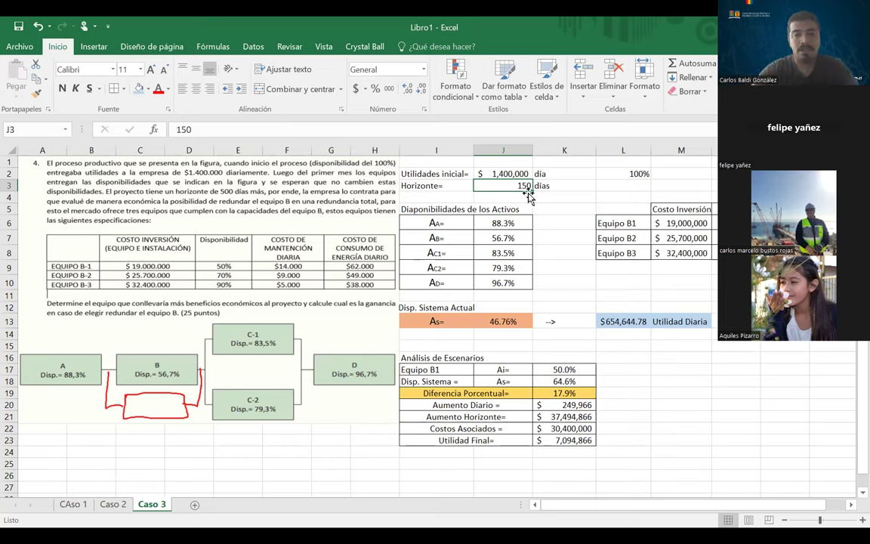
{"action": "type", "text": "120"}
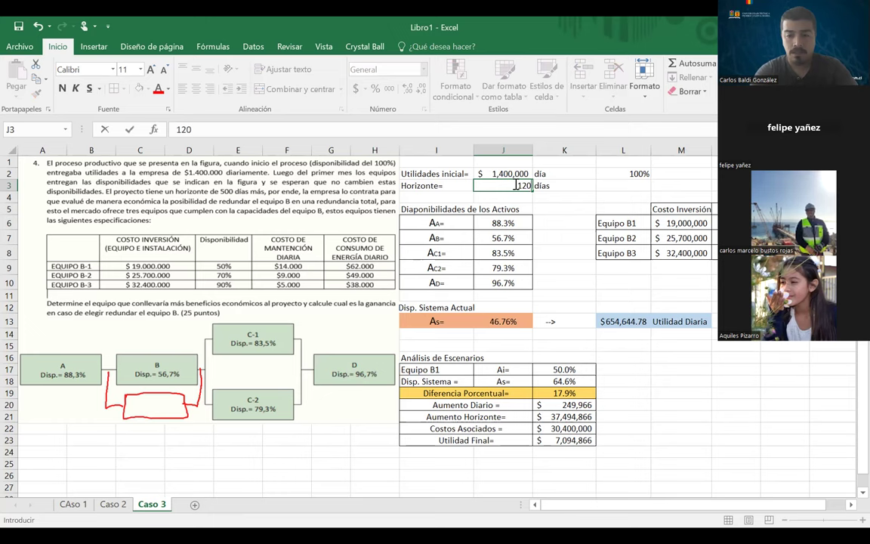
{"action": "key", "text": "Return"}
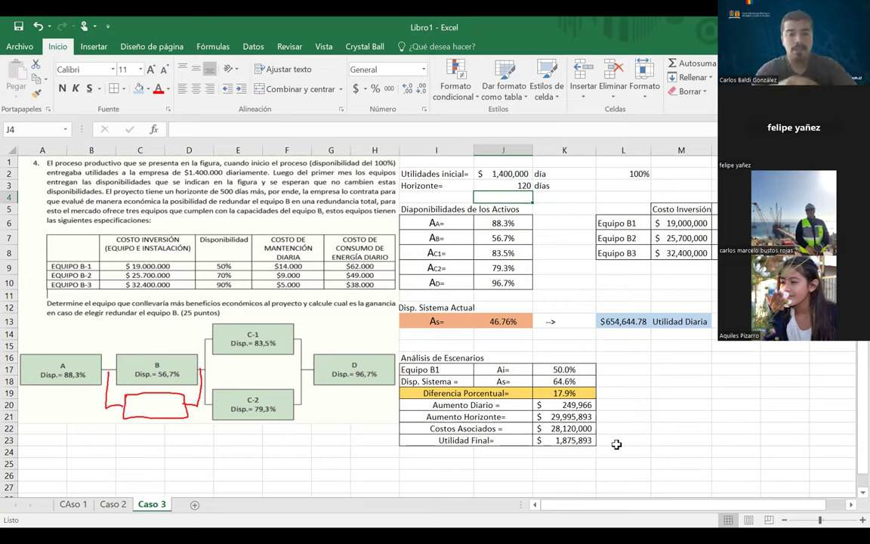
{"action": "key", "text": "Up"}
{"action": "type", "text": "500"}
{"action": "key", "text": "Return"}
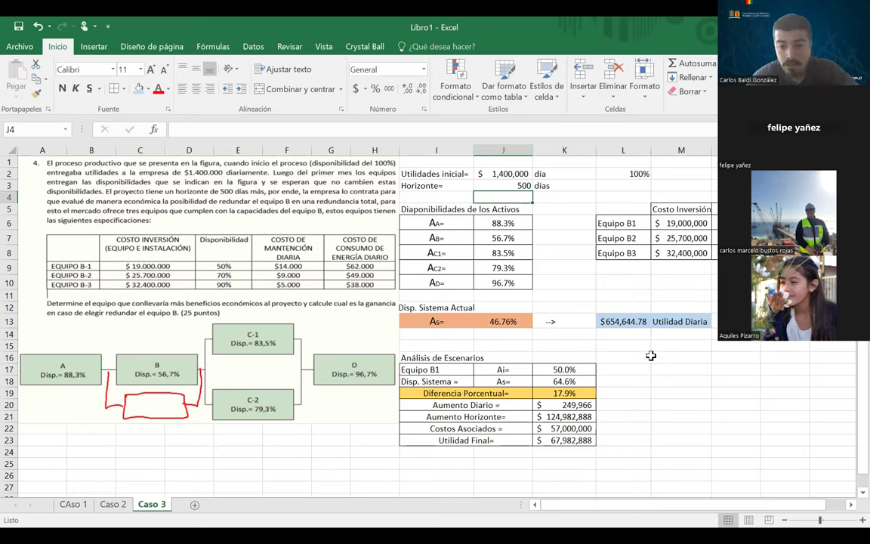
- Copy the Equipo B1 scenario table I17:K23 and paste it at I25
{"action": "left_click", "coordinate": [444, 369]}
{"action": "left_click_drag", "start_coordinate": [444, 369], "coordinate": [562, 436]}
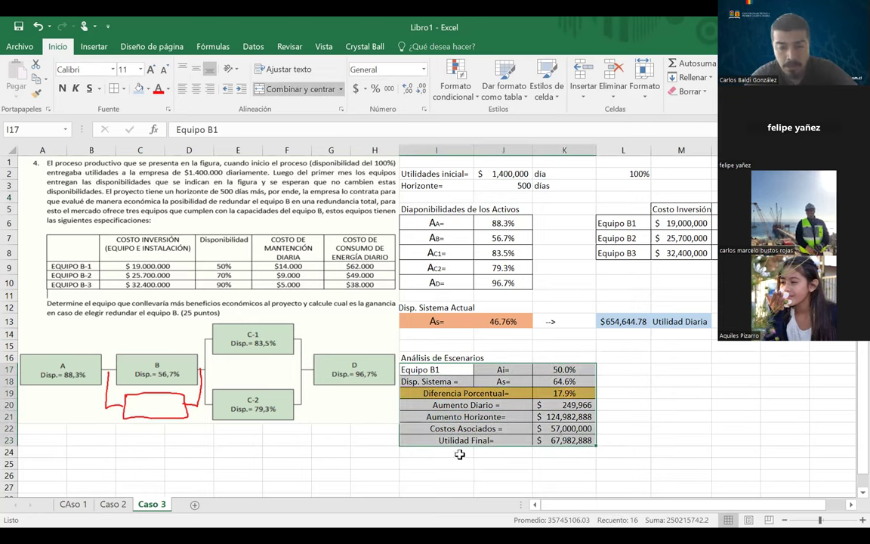
{"action": "left_click", "coordinate": [427, 462]}
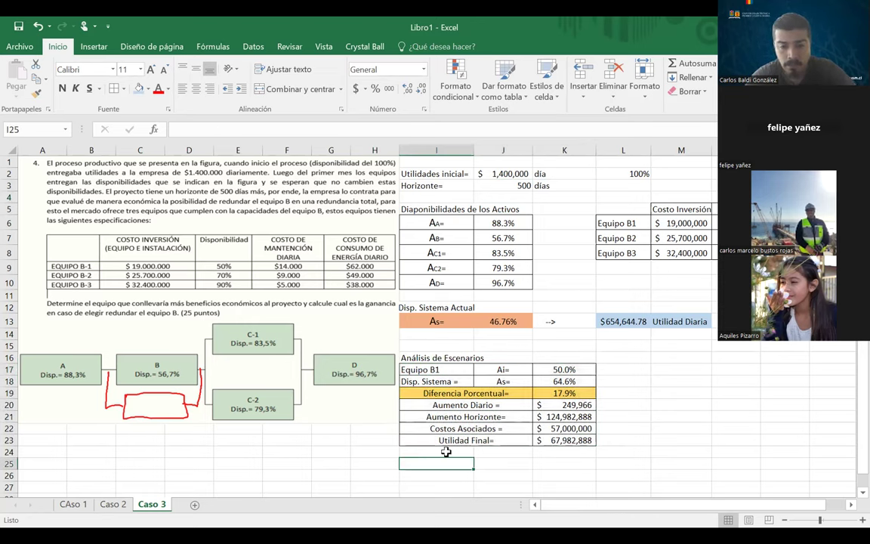
{"action": "left_click_drag", "start_coordinate": [423, 369], "coordinate": [560, 441]}
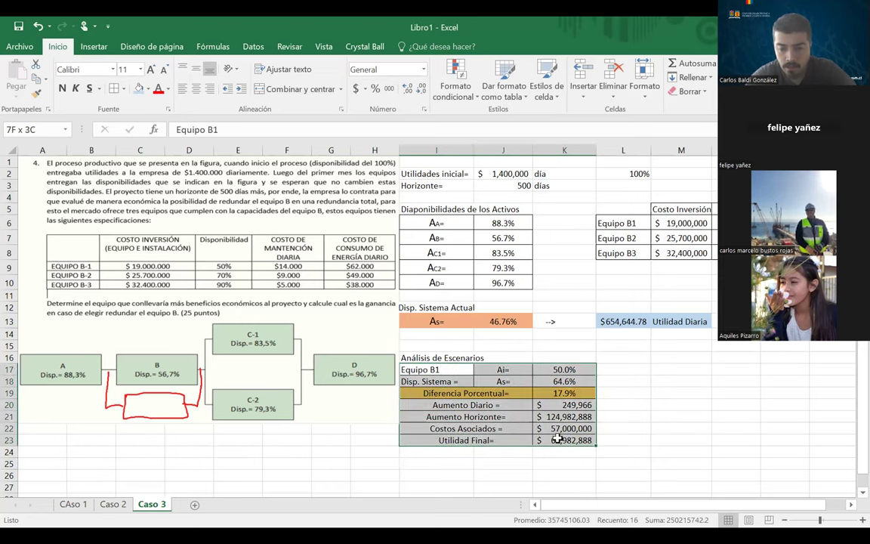
{"action": "key", "text": "ctrl+c"}
{"action": "left_click", "coordinate": [440, 468]}
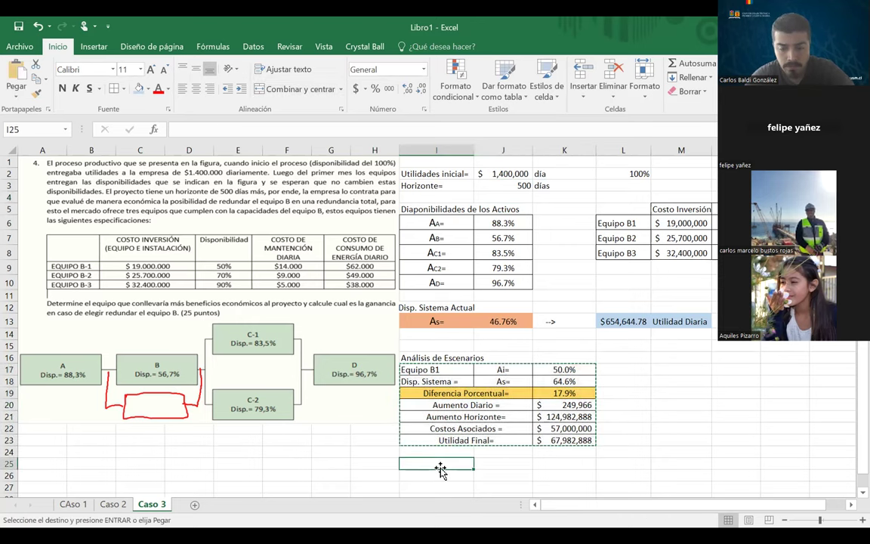
{"action": "key", "text": "ctrl+v"}
{"action": "scroll", "coordinate": [511, 465], "scroll_direction": "down", "scroll_amount": 2}
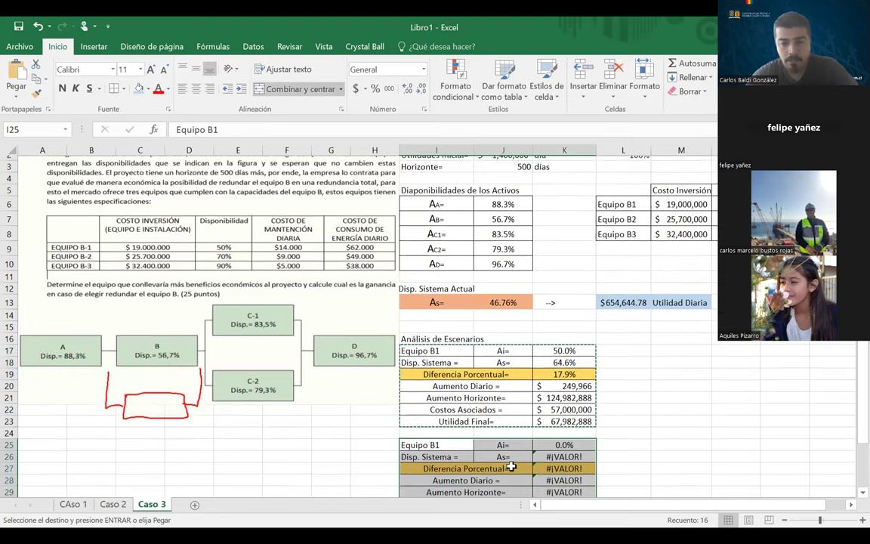
- Set K25 to =N7 so the copy's Ai shows 70.0%
{"action": "left_click", "coordinate": [563, 441]}
{"action": "type", "text": "="}
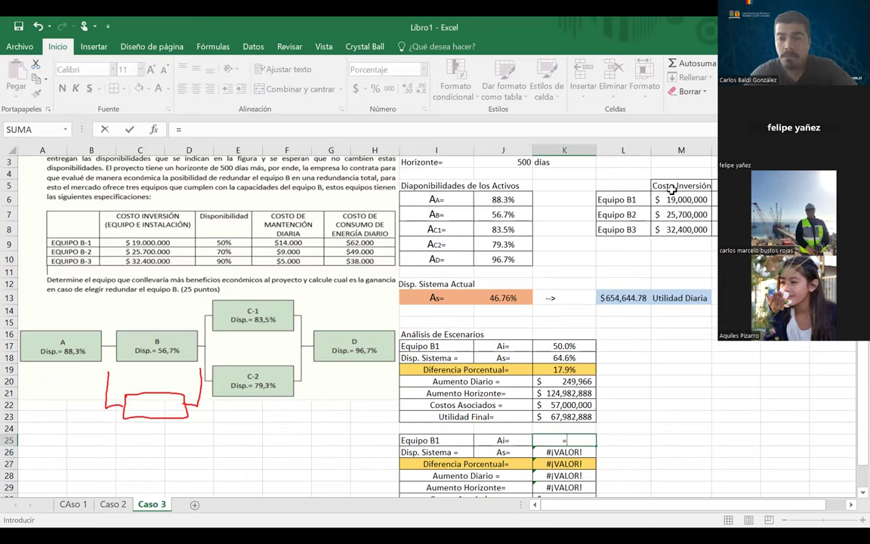
{"action": "left_click", "coordinate": [716, 214]}
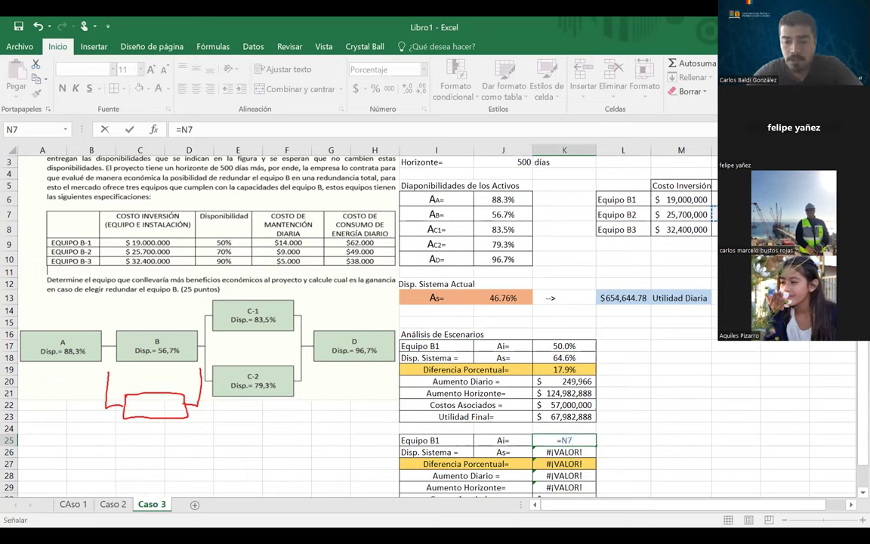
{"action": "key", "text": "Return"}
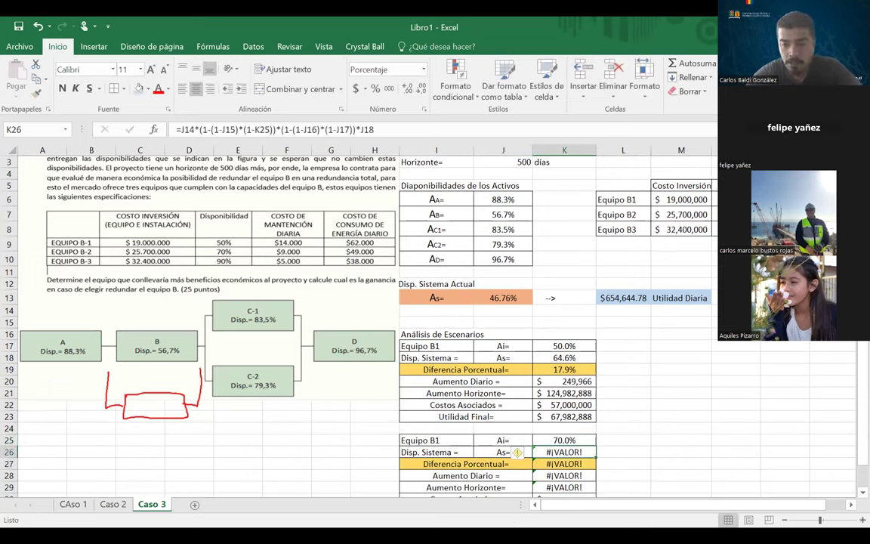
- Clear K26 and begin retyping its availability formula as =J6*(1-(1-J7)*(1-
{"action": "double_click", "coordinate": [557, 452]}
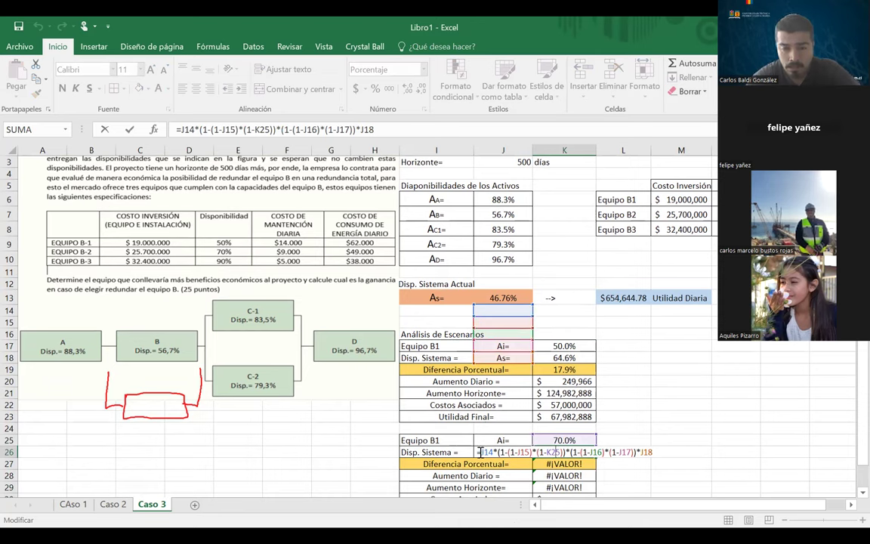
{"action": "left_click_drag", "start_coordinate": [478, 451], "coordinate": [746, 468]}
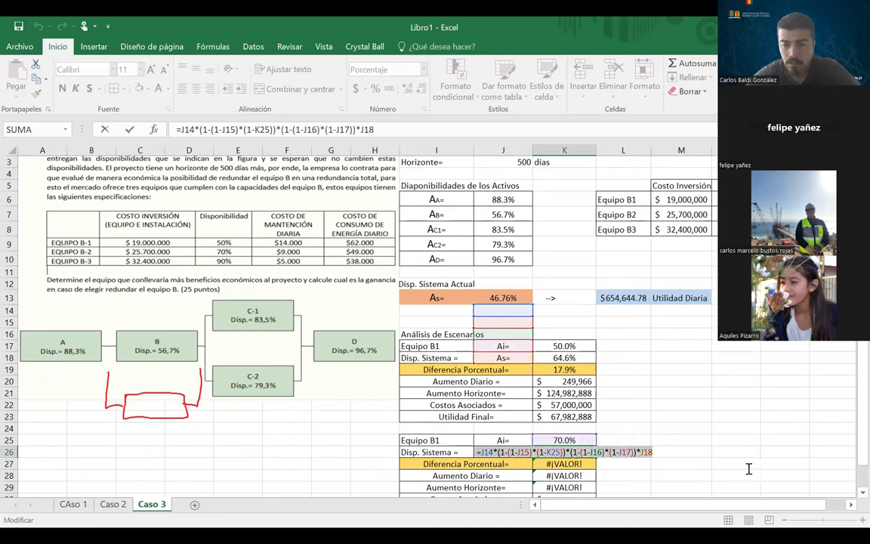
{"action": "key", "text": "BackSpace"}
{"action": "type", "text": "="}
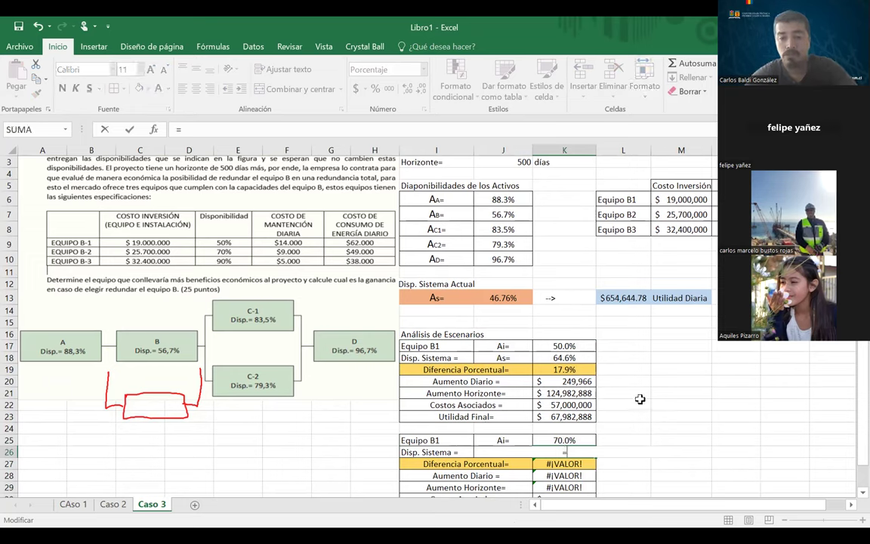
{"action": "left_click", "coordinate": [500, 200]}
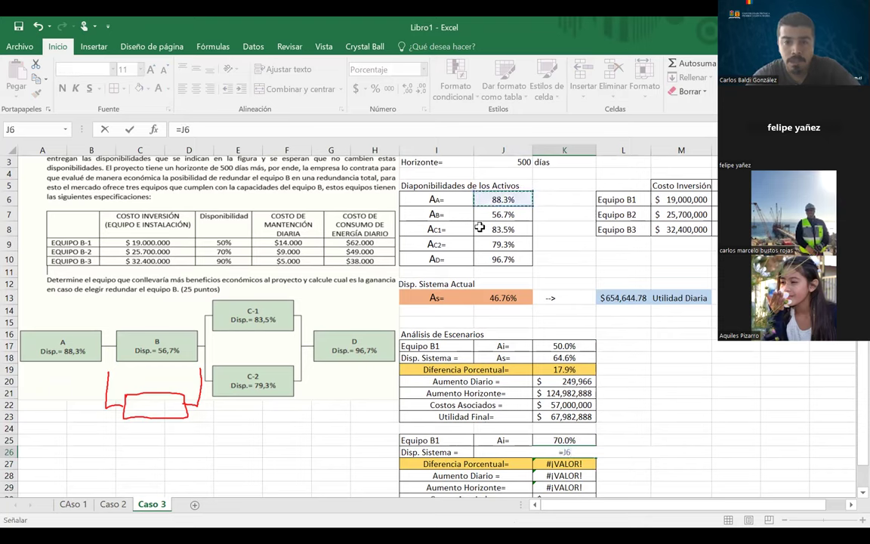
{"action": "type", "text": "*"}
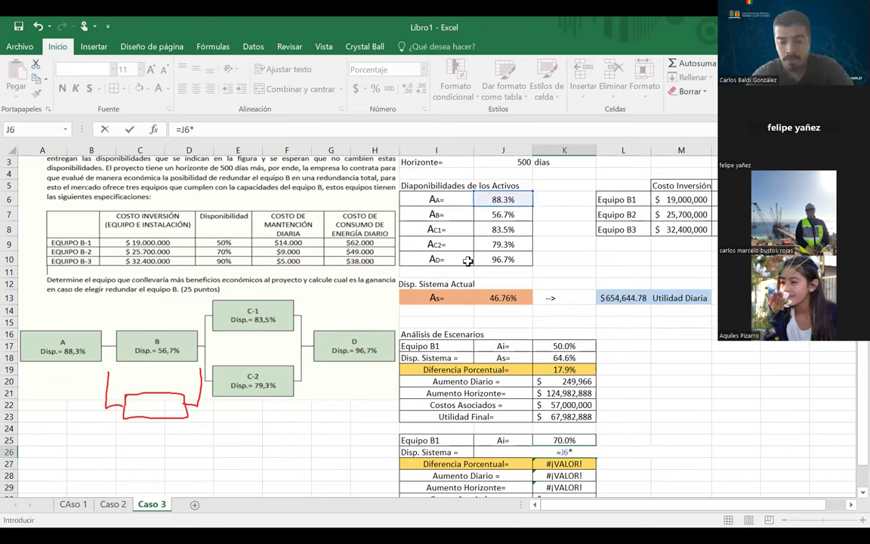
{"action": "type", "text": "("}
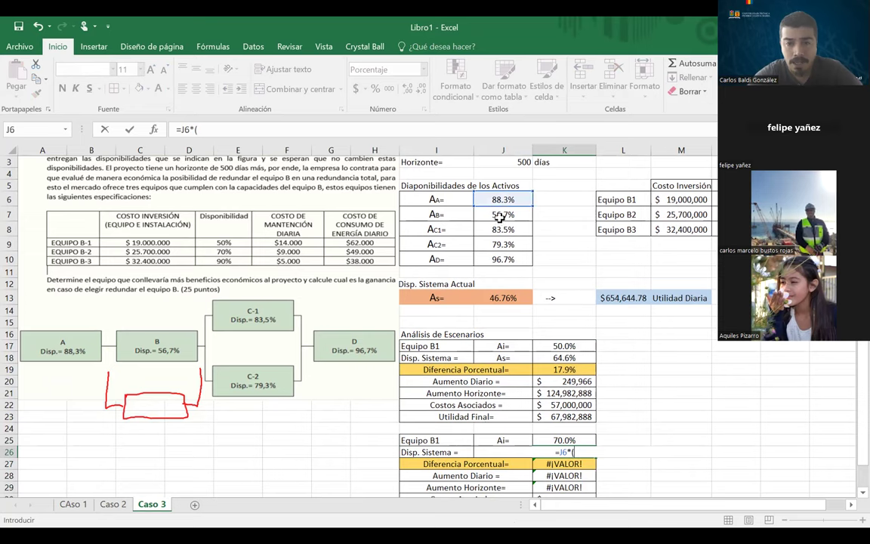
{"action": "type", "text": "1-("}
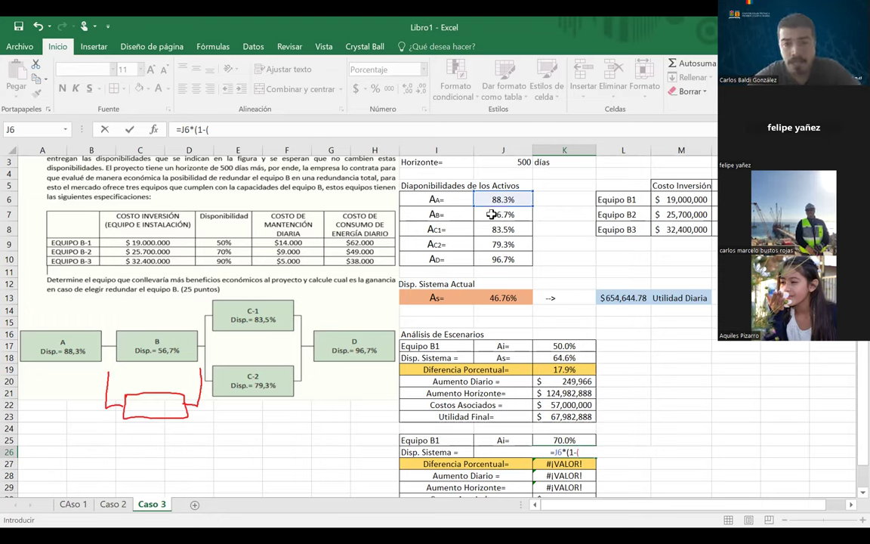
{"action": "type", "text": "1-"}
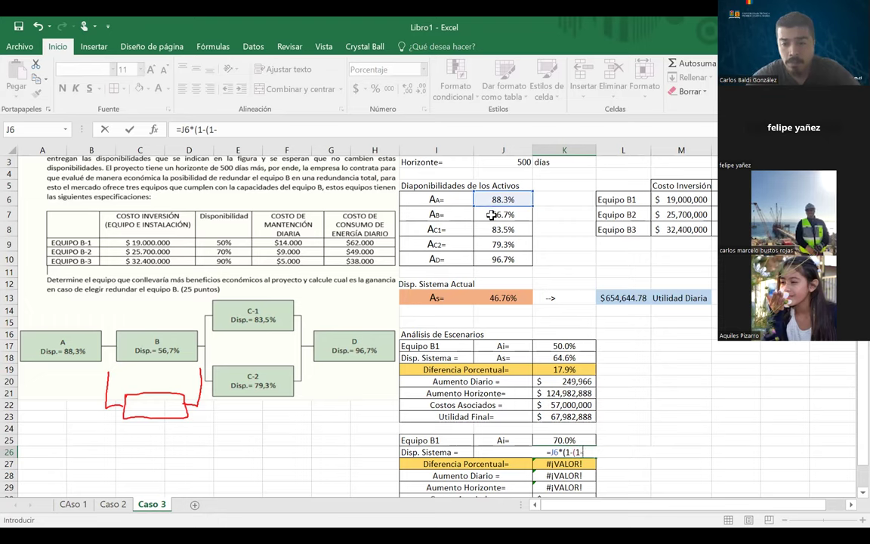
{"action": "left_click", "coordinate": [492, 216]}
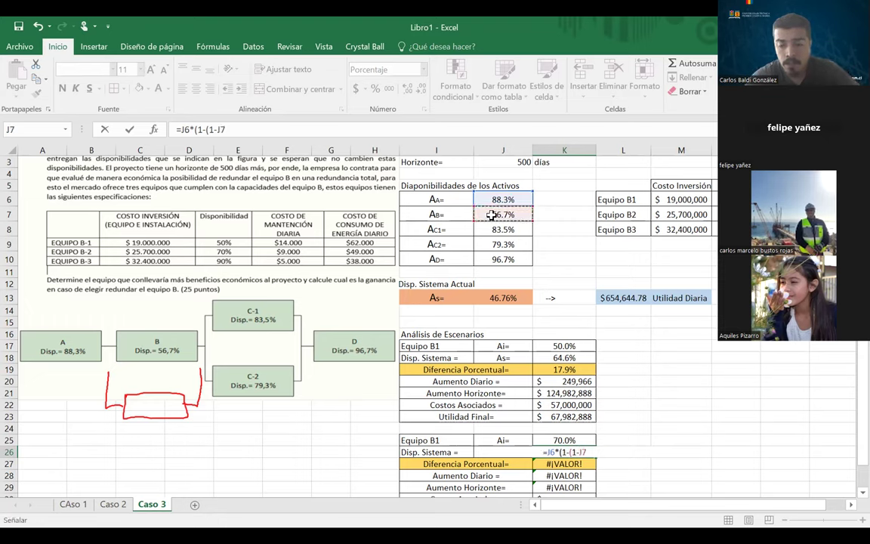
{"action": "type", "text": "*"}
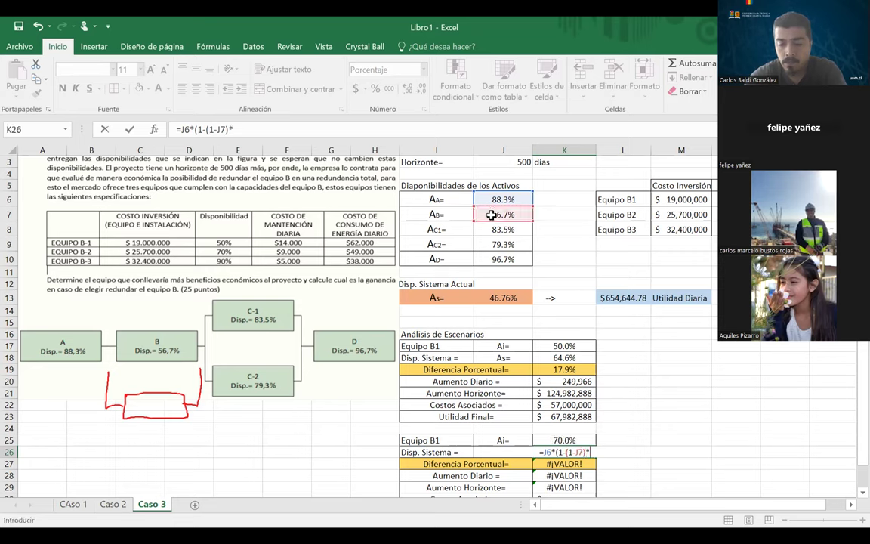
{"action": "type", "text": "(1-"}
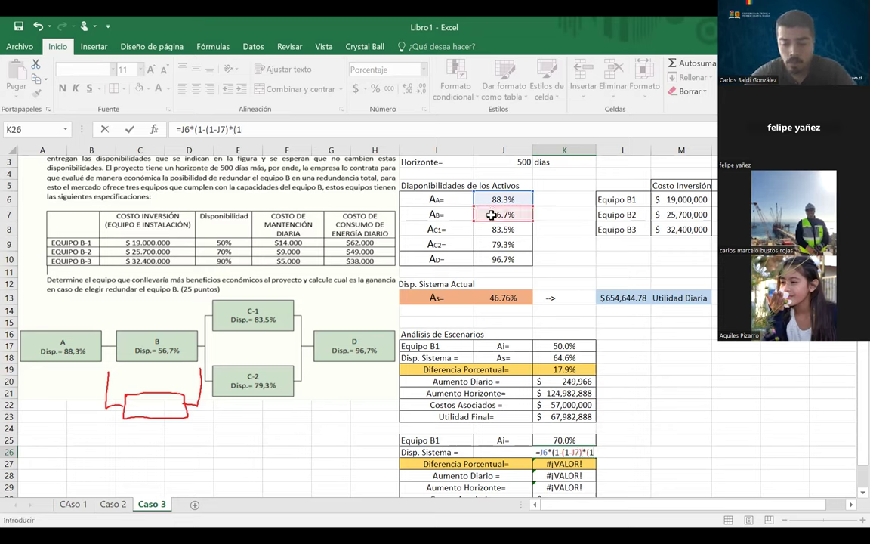
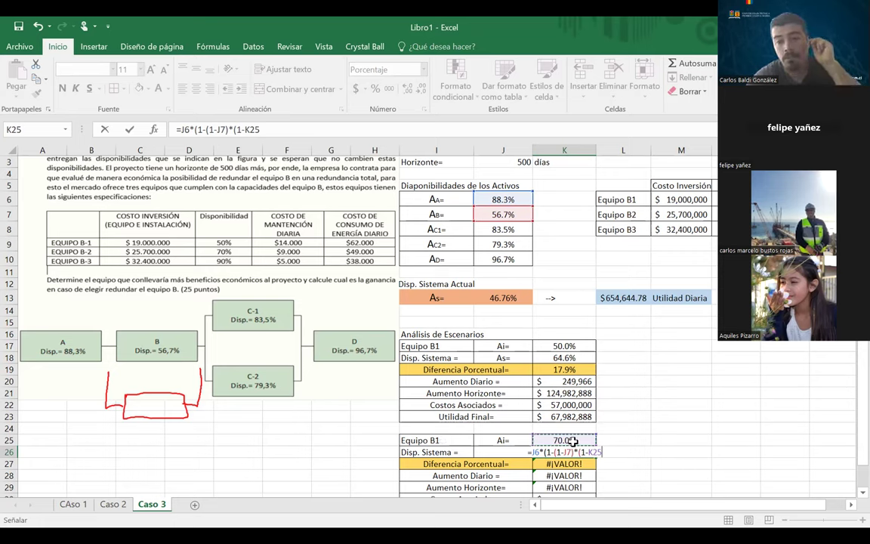
- Complete K26's system availability formula with the J8, J9 and J10 terms, giving 71.8%
{"action": "type", "text": "))"}
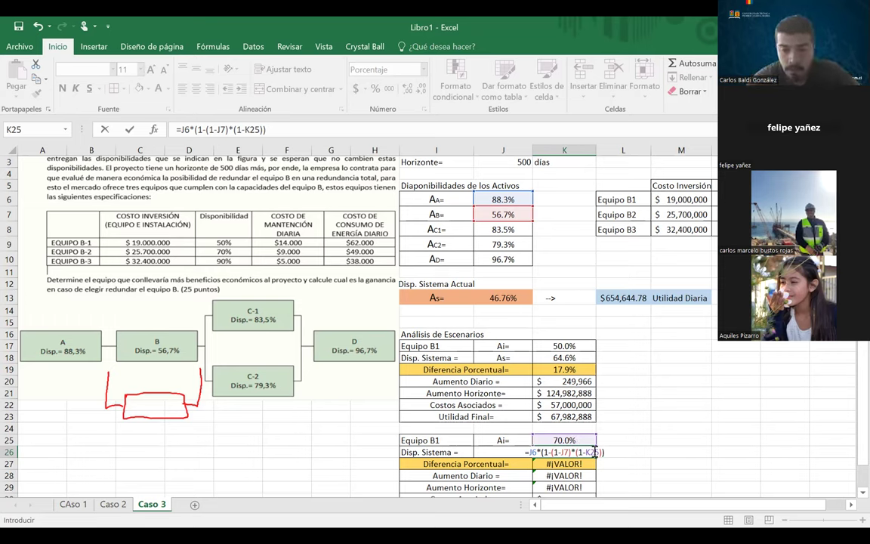
{"action": "type", "text": "*("}
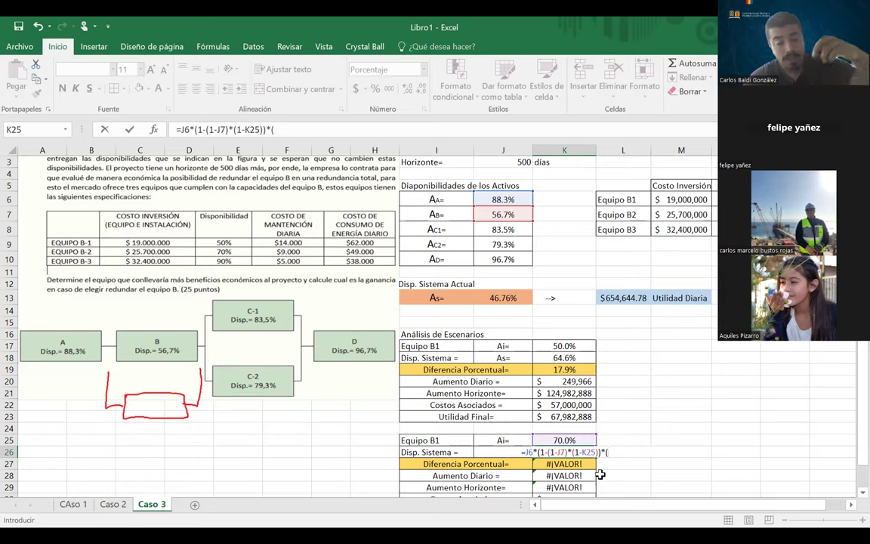
{"action": "type", "text": "1-("}
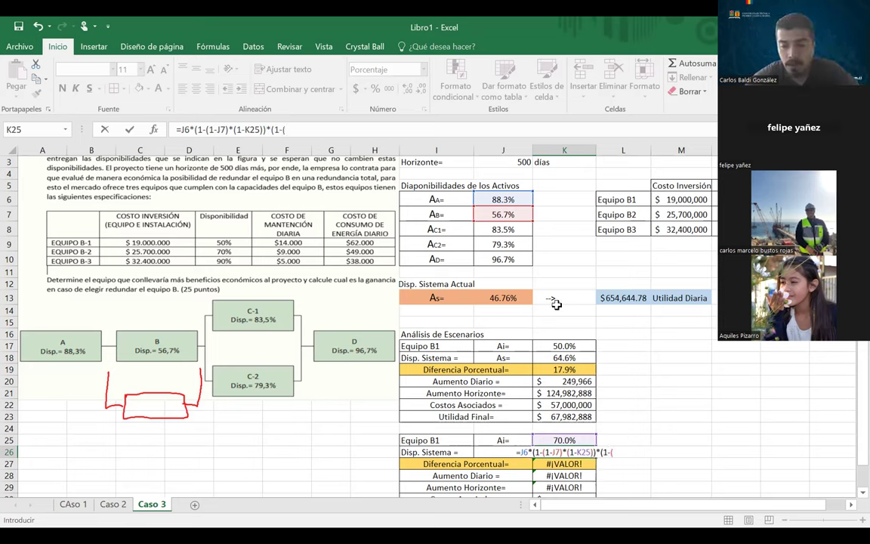
{"action": "type", "text": "1-"}
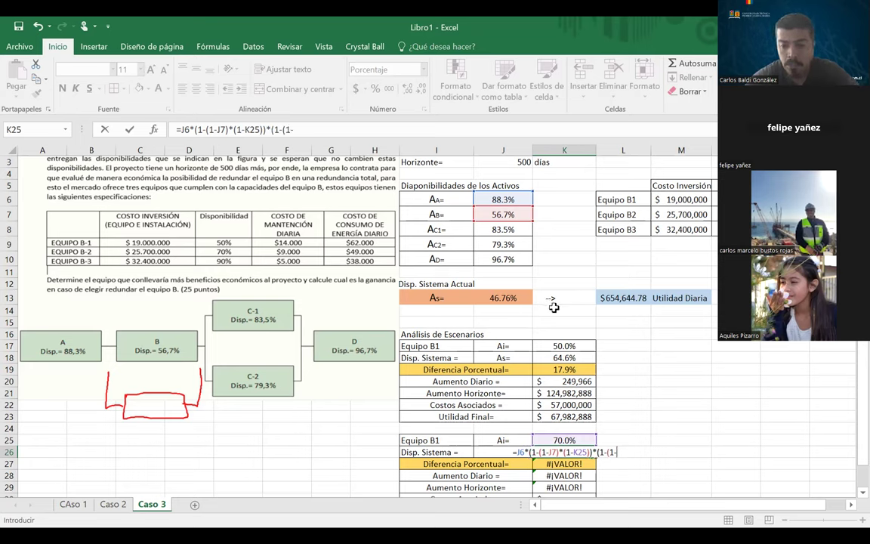
{"action": "left_click", "coordinate": [496, 232]}
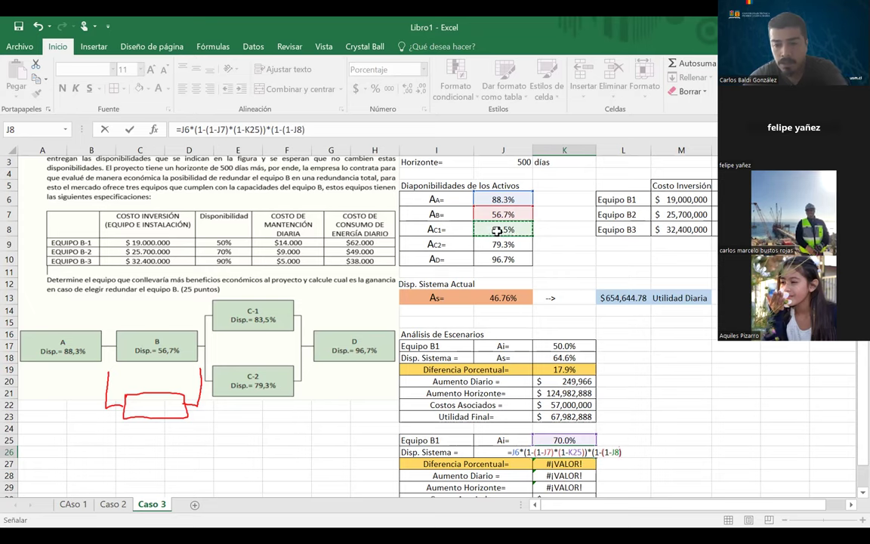
{"action": "type", "text": ")*(1-"}
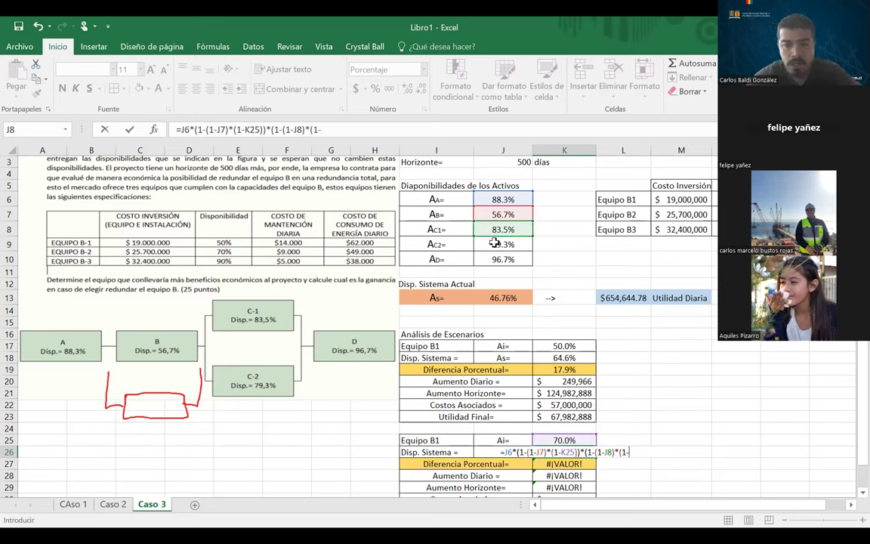
{"action": "left_click", "coordinate": [494, 243]}
{"action": "type", "text": "))*"}
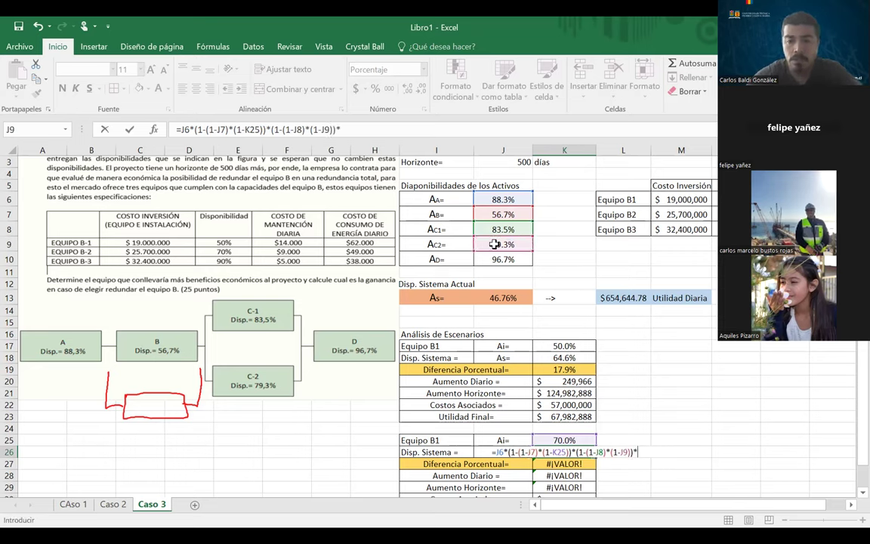
{"action": "left_click", "coordinate": [498, 259]}
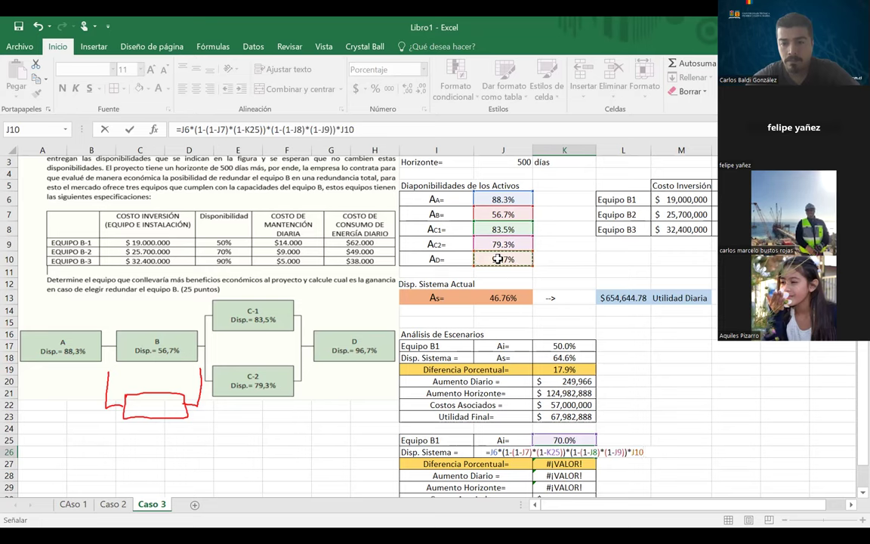
{"action": "key", "text": "Return"}
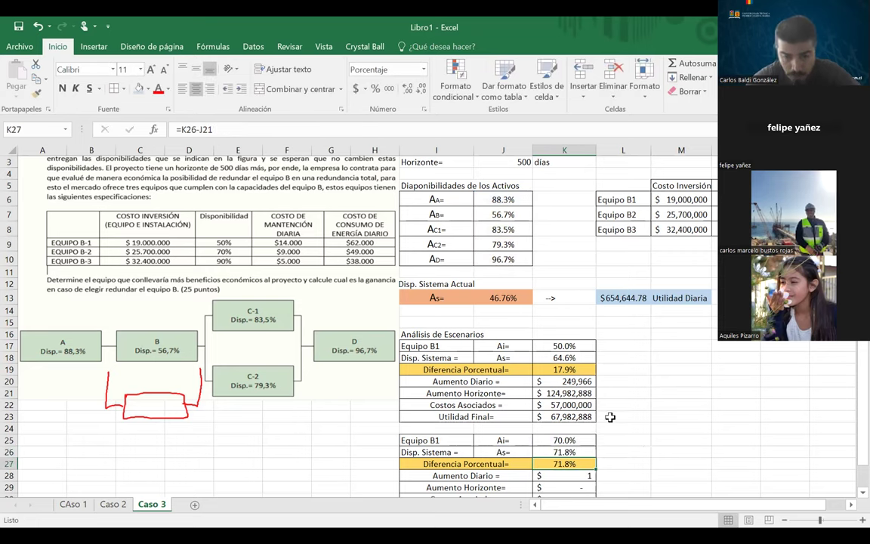
- Rename the second scenario's label in I25 from Equipo B1 to Equipo B2
{"action": "scroll", "coordinate": [604, 430], "scroll_direction": "down", "scroll_amount": 1}
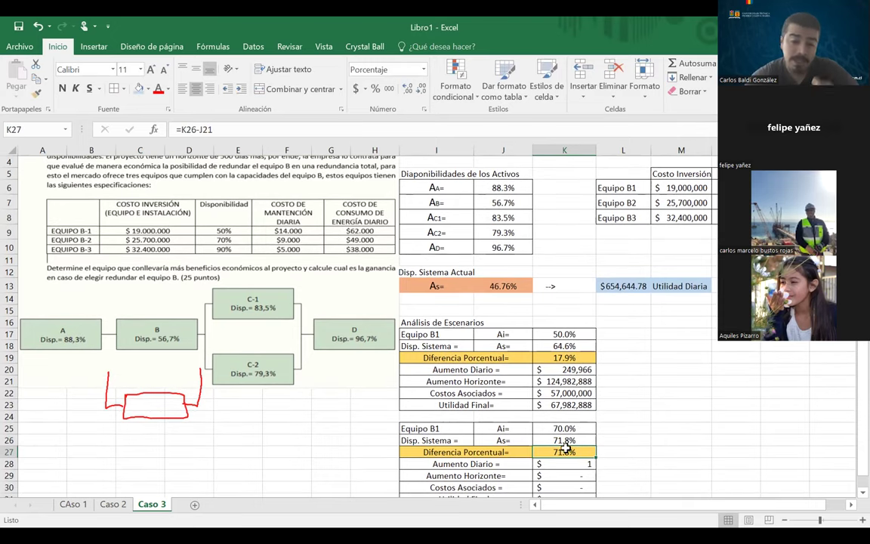
{"action": "double_click", "coordinate": [446, 428]}
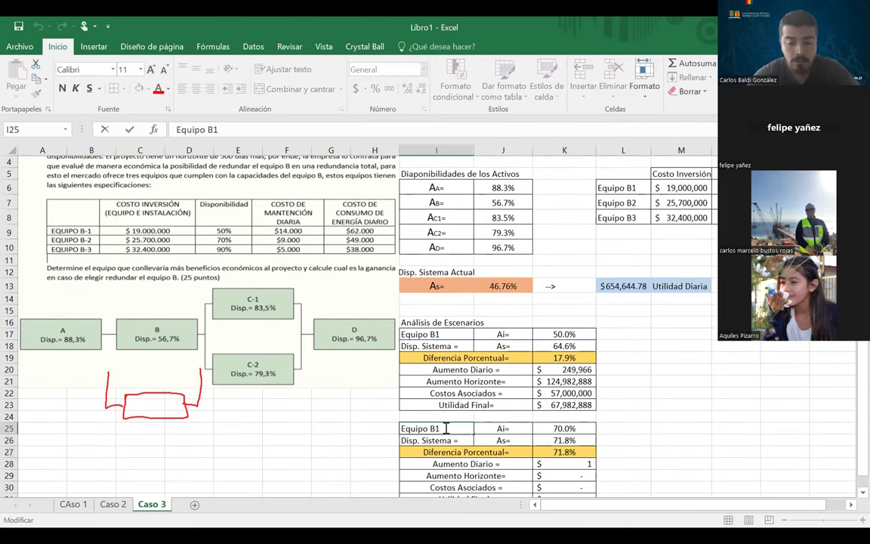
{"action": "type", "text": "2"}
{"action": "left_click", "coordinate": [619, 428]}
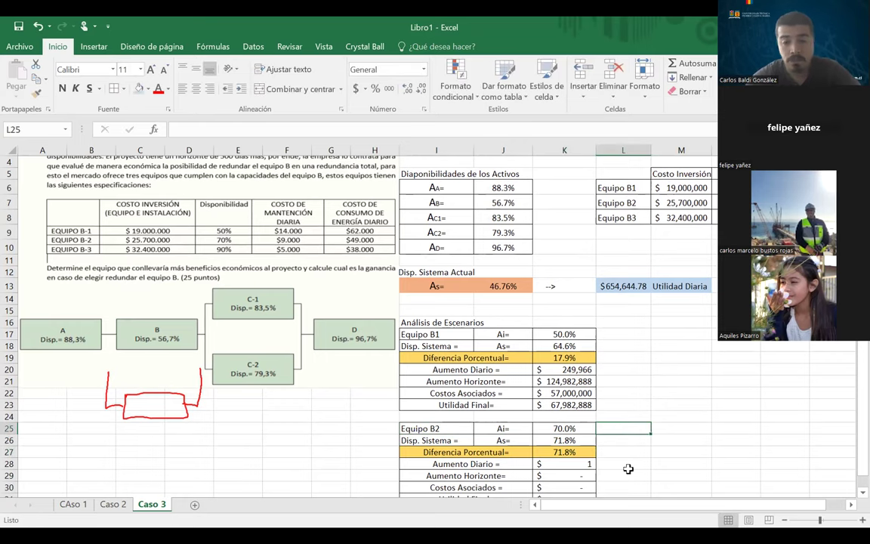
- Make K27's Diferencia Porcentual subtract J13 instead of J21, showing 25.0%
{"action": "double_click", "coordinate": [551, 453]}
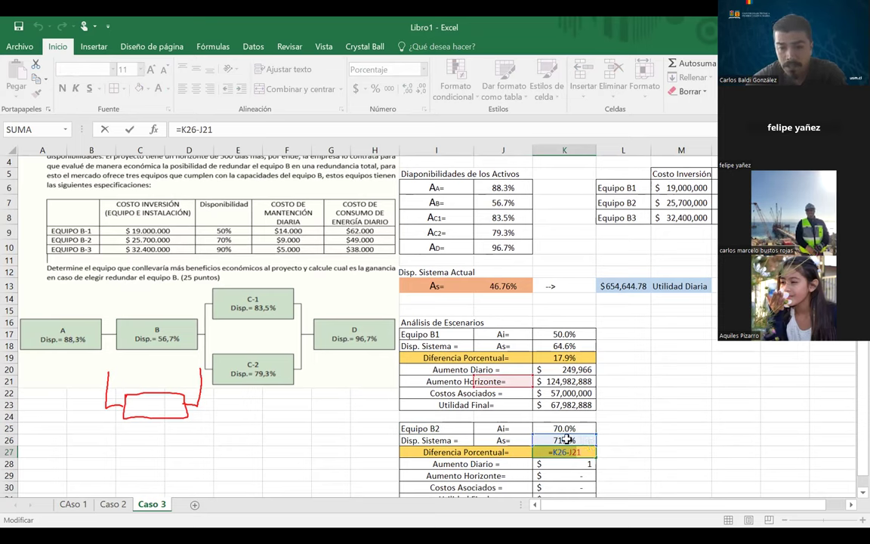
{"action": "left_click", "coordinate": [450, 357]}
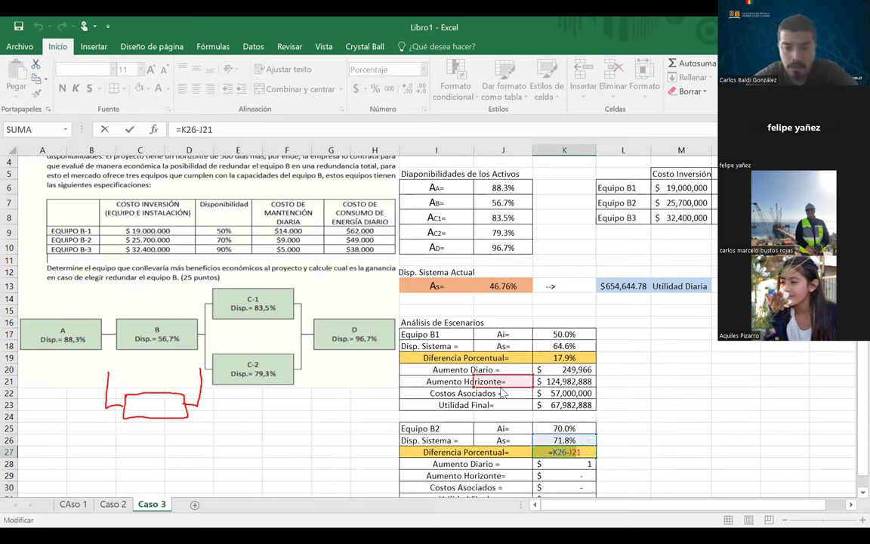
{"action": "left_click", "coordinate": [495, 286]}
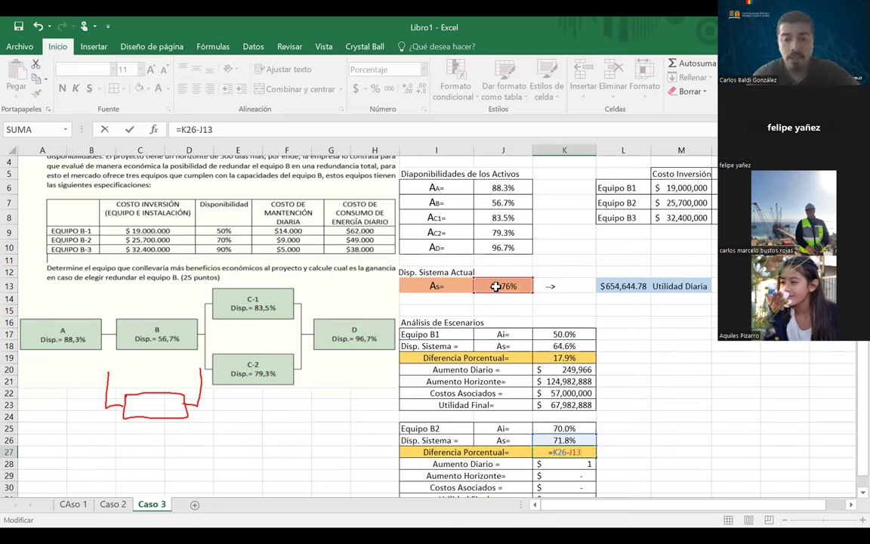
{"action": "key", "text": "Return"}
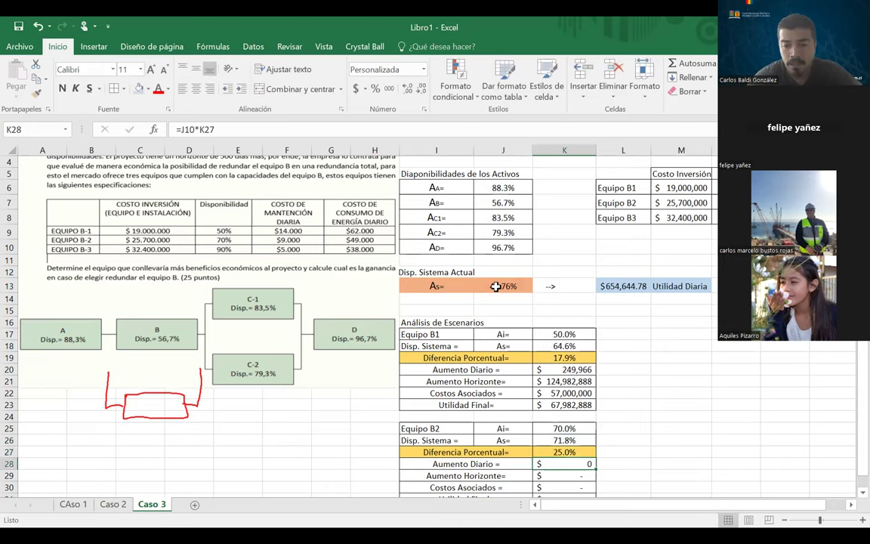
{"action": "left_click", "coordinate": [572, 450]}
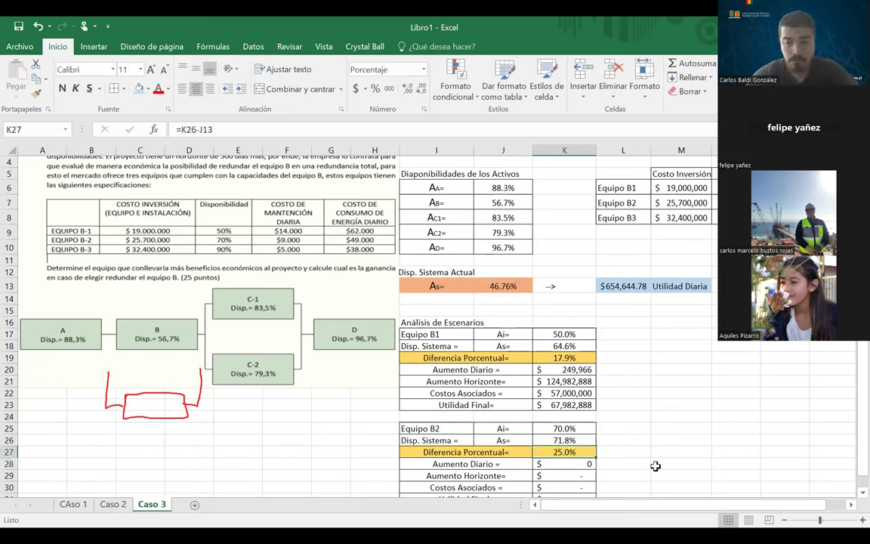
{"action": "left_click", "coordinate": [556, 465]}
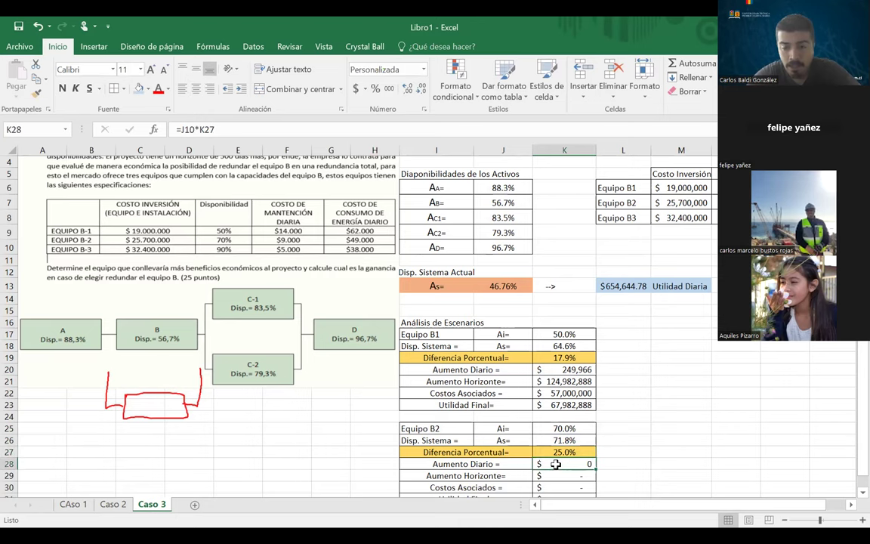
- Repoint the K28 Aumento Diario formula to the initial profit in J2, giving $349,952
{"action": "double_click", "coordinate": [556, 466]}
{"action": "scroll", "coordinate": [541, 272], "scroll_direction": "up", "scroll_amount": 1}
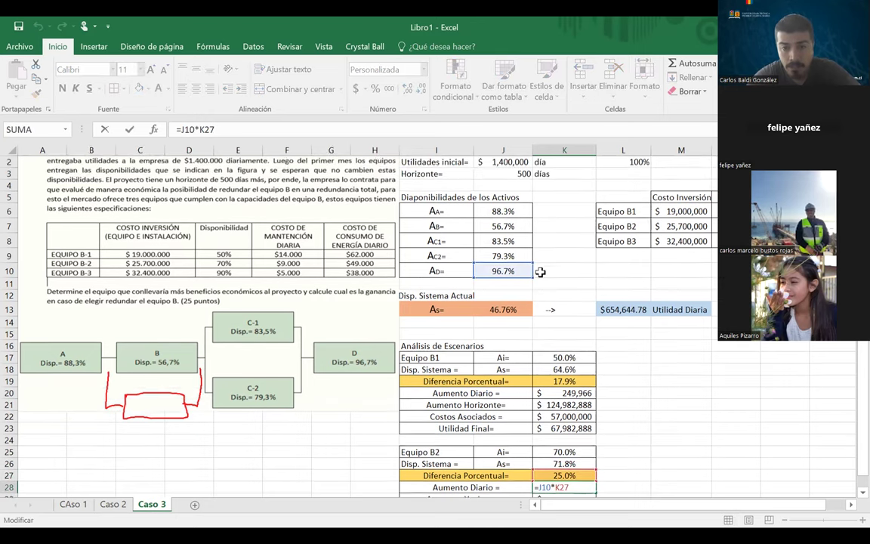
{"action": "scroll", "coordinate": [541, 272], "scroll_direction": "up", "scroll_amount": 1}
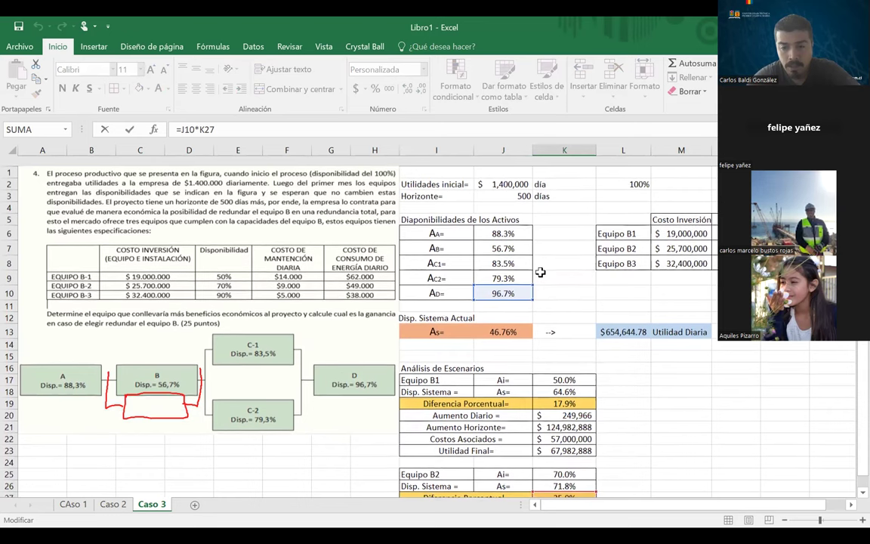
{"action": "scroll", "coordinate": [541, 272], "scroll_direction": "down", "scroll_amount": 1}
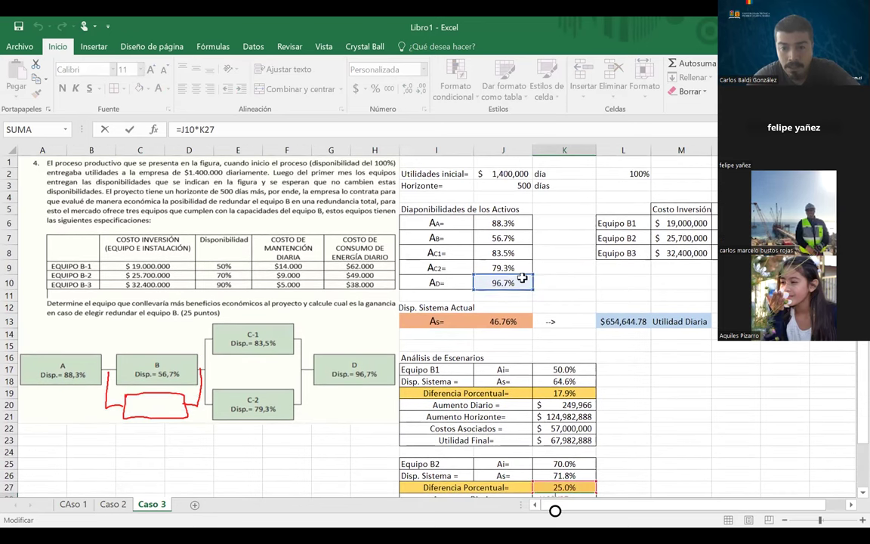
{"action": "left_click_drag", "start_coordinate": [522, 278], "coordinate": [507, 172]}
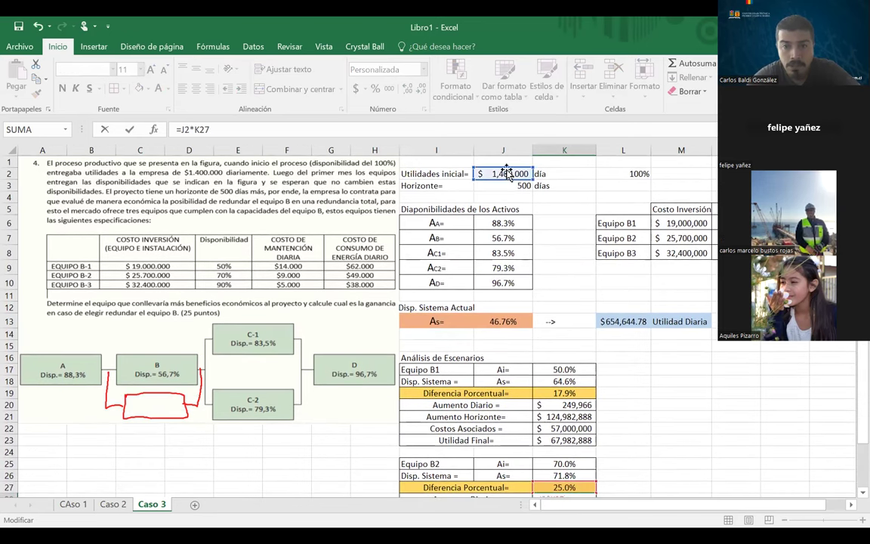
{"action": "key", "text": "Return"}
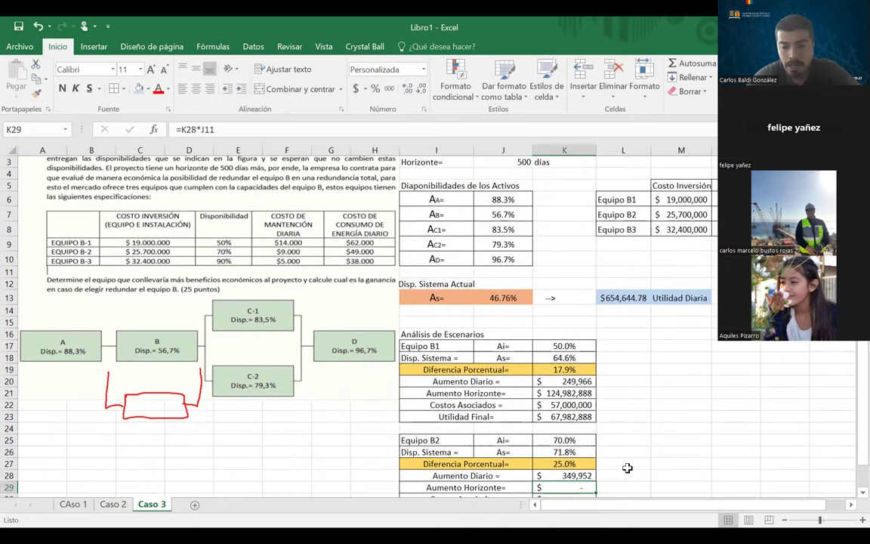
{"action": "left_click_drag", "start_coordinate": [572, 384], "coordinate": [516, 381]}
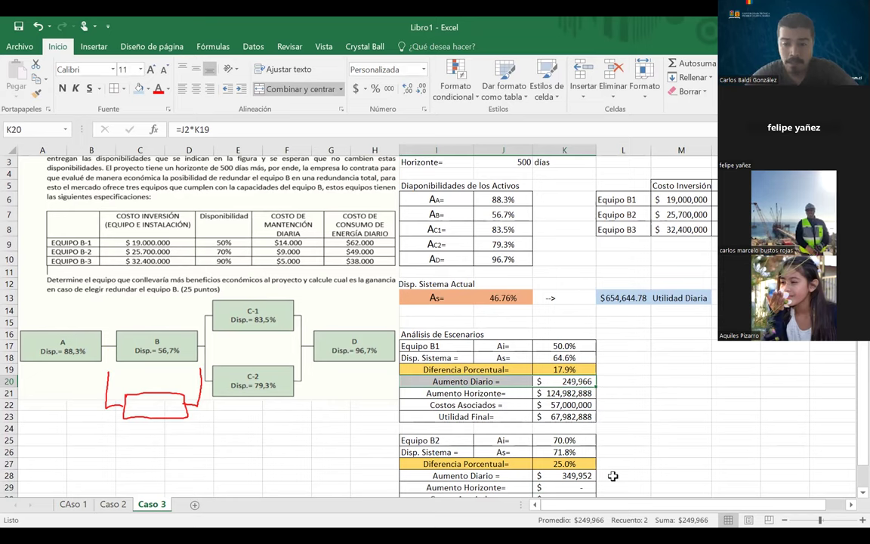
- Change the K29 Aumento Horizonte formula to =K28*J3
{"action": "left_click", "coordinate": [586, 487]}
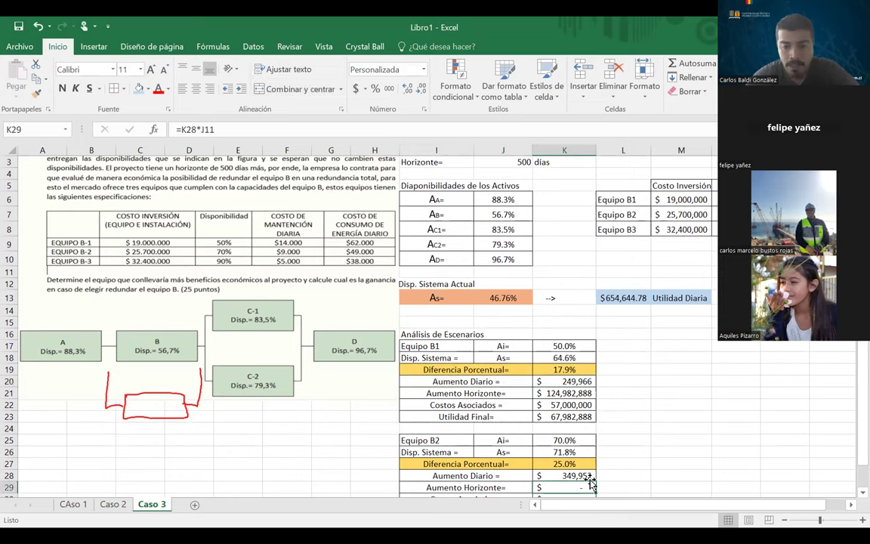
{"action": "double_click", "coordinate": [578, 487]}
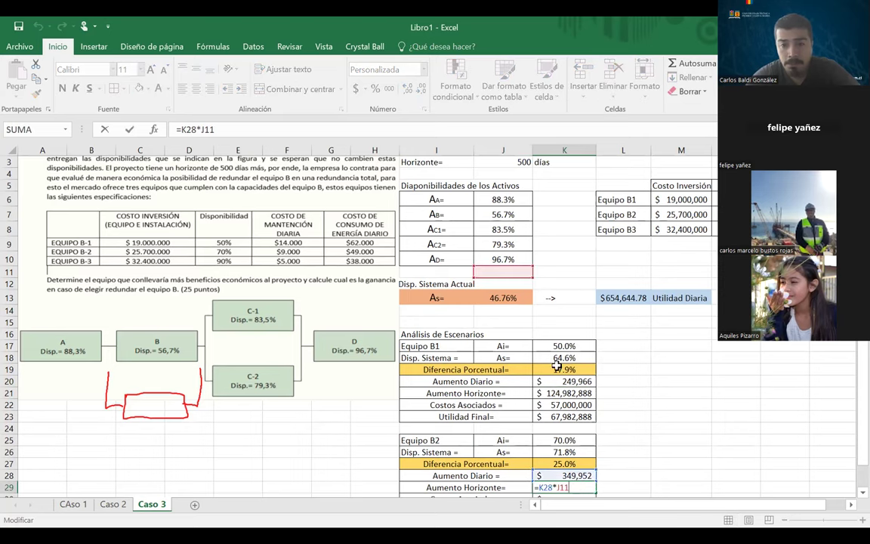
{"action": "left_click_drag", "start_coordinate": [517, 277], "coordinate": [512, 185]}
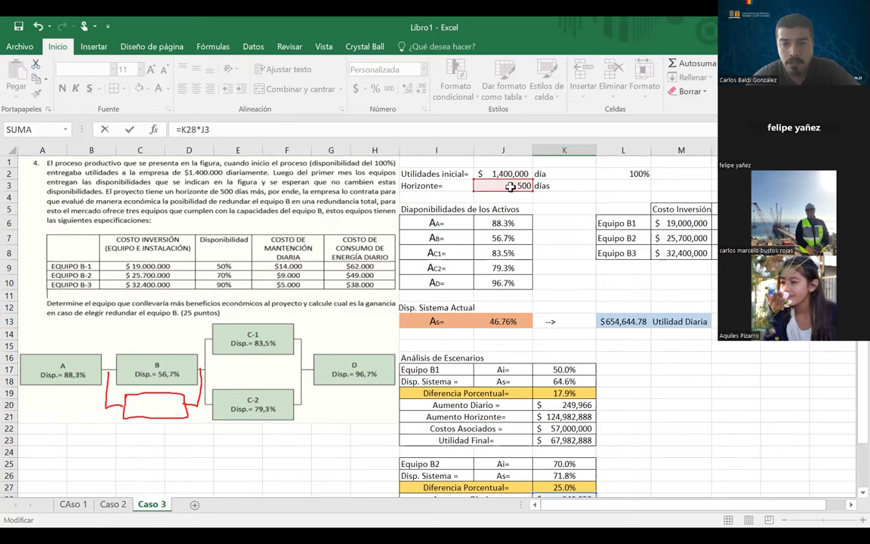
{"action": "key", "text": "Return"}
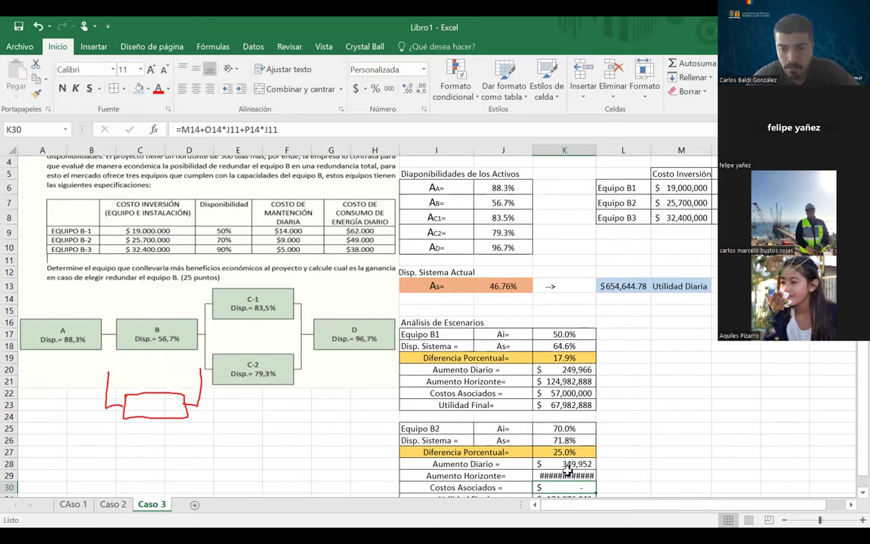
{"action": "left_click", "coordinate": [563, 382]}
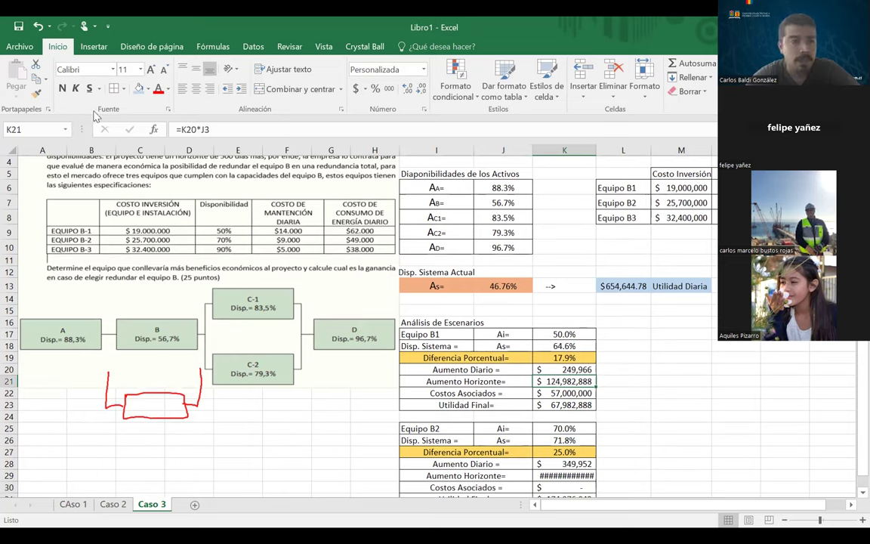
- Copy K21's currency format onto K29 so it shows $ 174,976,043
{"action": "left_click", "coordinate": [38, 92]}
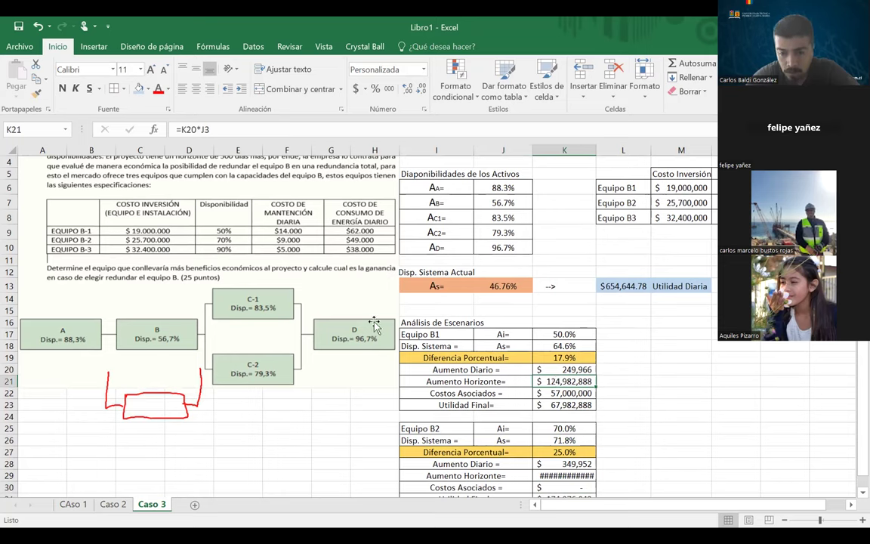
{"action": "left_click", "coordinate": [564, 475]}
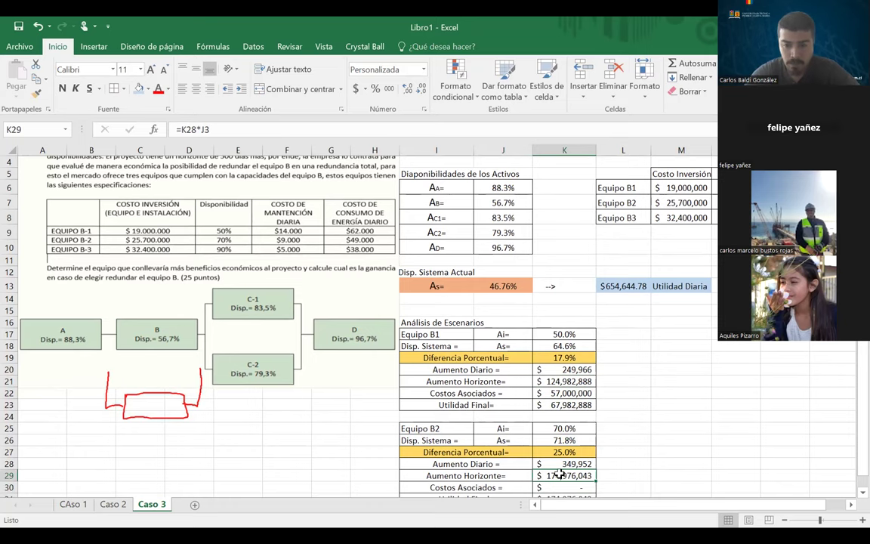
{"action": "left_click", "coordinate": [547, 382]}
{"action": "left_click", "coordinate": [565, 475]}
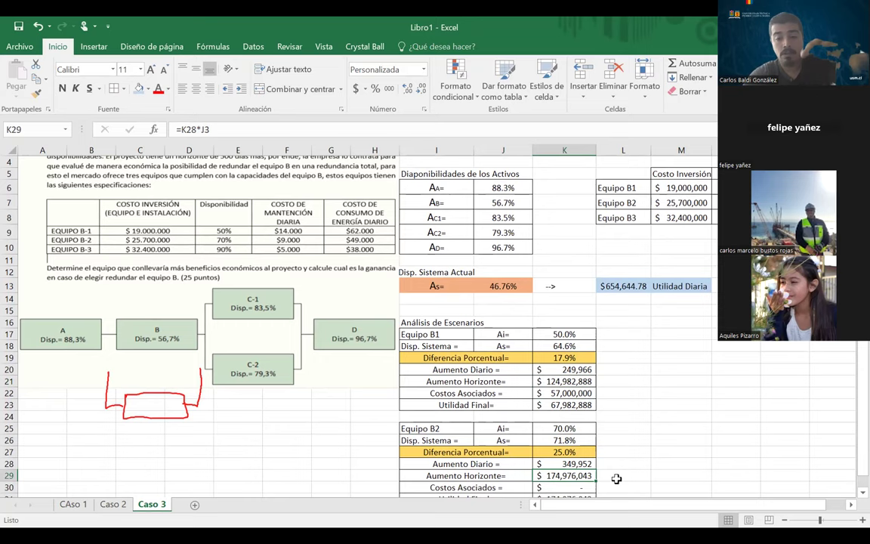
- Enter =M7+O7*J3+P7*J3 in K30 for Equipo B2's Costos Asociados of $ 54,700,000
{"action": "left_click", "coordinate": [575, 487]}
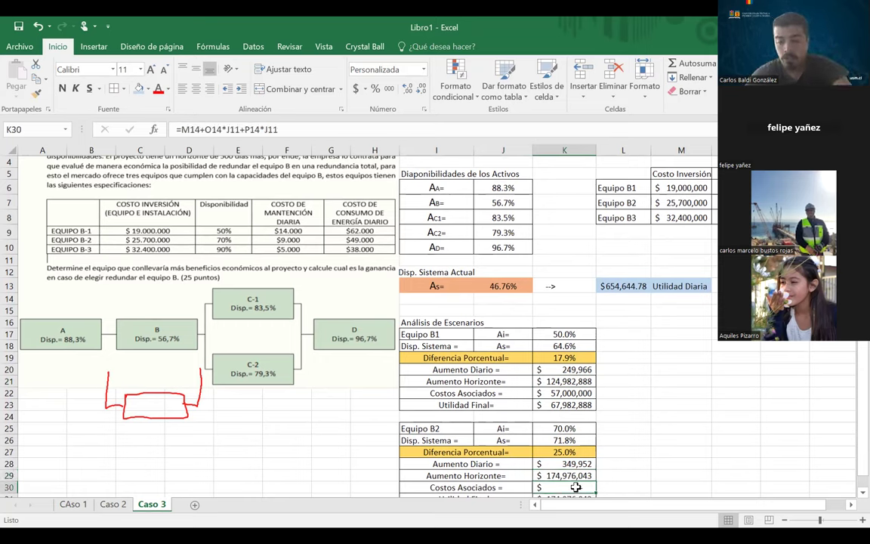
{"action": "type", "text": "="}
{"action": "key", "text": "ctrl+v"}
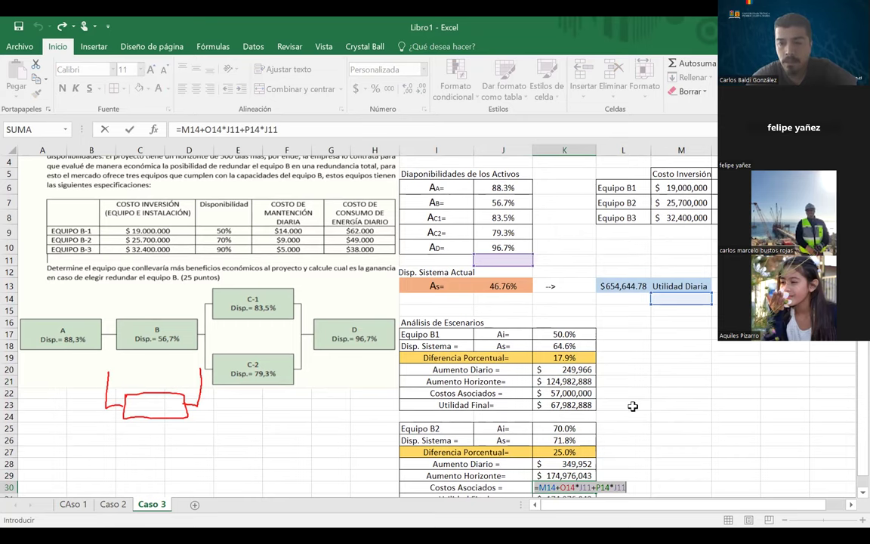
{"action": "key", "text": "Escape"}
{"action": "type", "text": "="}
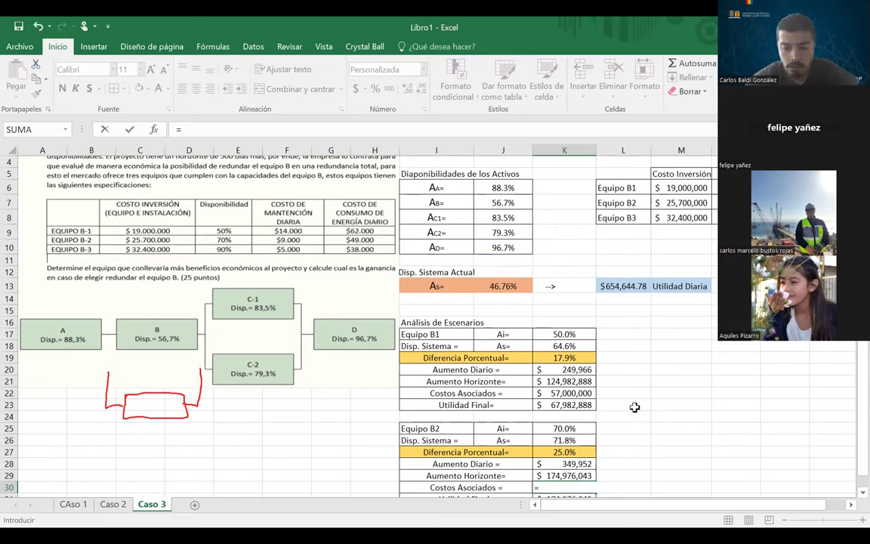
{"action": "left_click", "coordinate": [688, 204]}
{"action": "type", "text": "+"}
{"action": "left_click", "coordinate": [785, 203]}
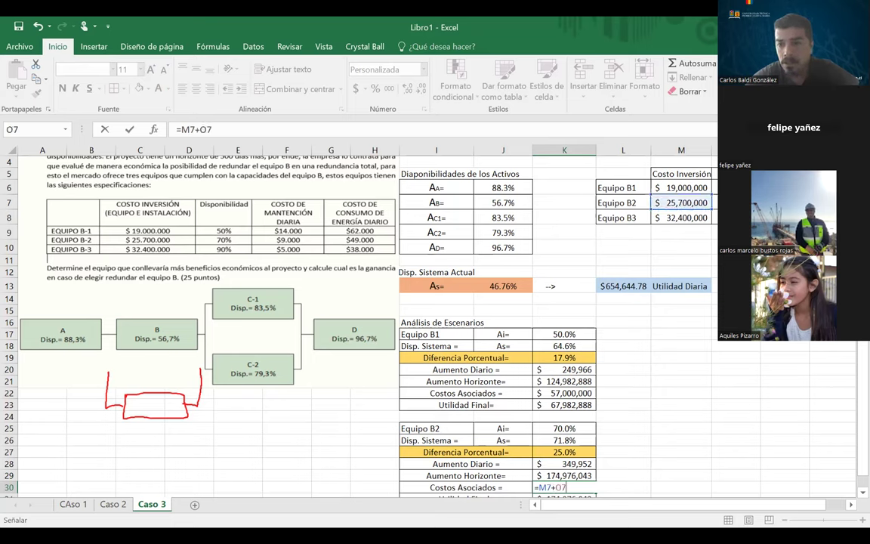
{"action": "type", "text": "*"}
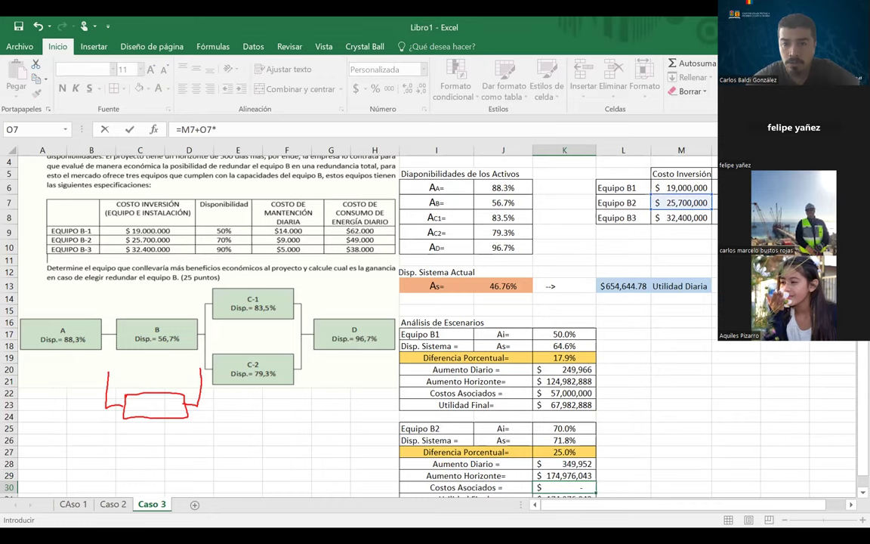
{"action": "scroll", "coordinate": [464, 175], "scroll_direction": "up", "scroll_amount": 1}
{"action": "left_click", "coordinate": [516, 185]}
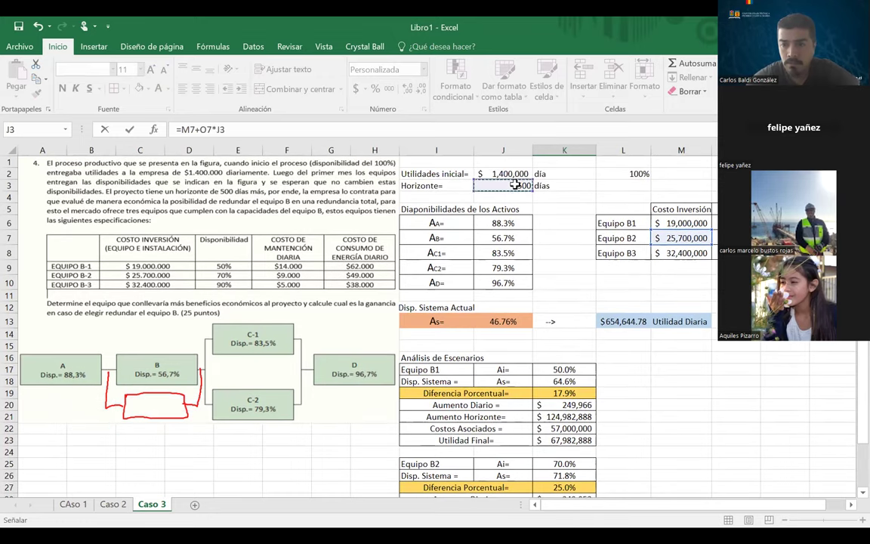
{"action": "type", "text": "+"}
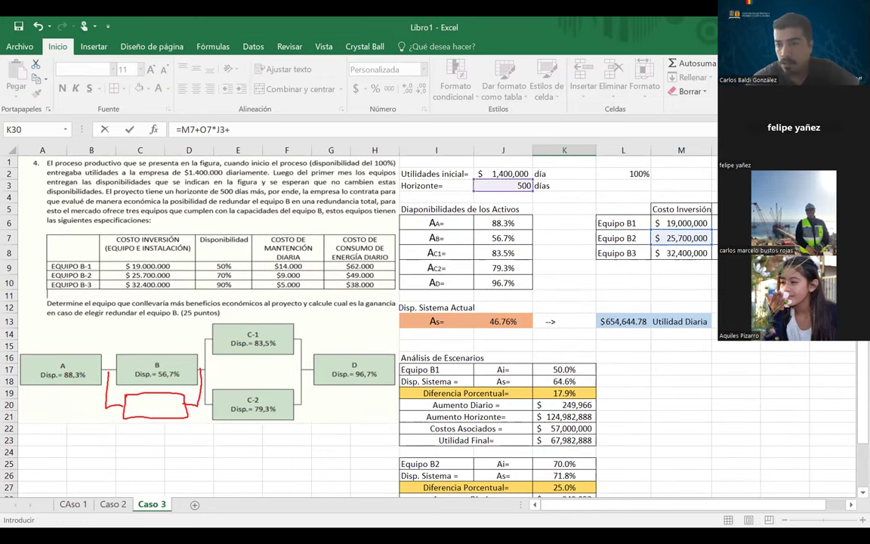
{"action": "left_click", "coordinate": [842, 238]}
{"action": "type", "text": "*"}
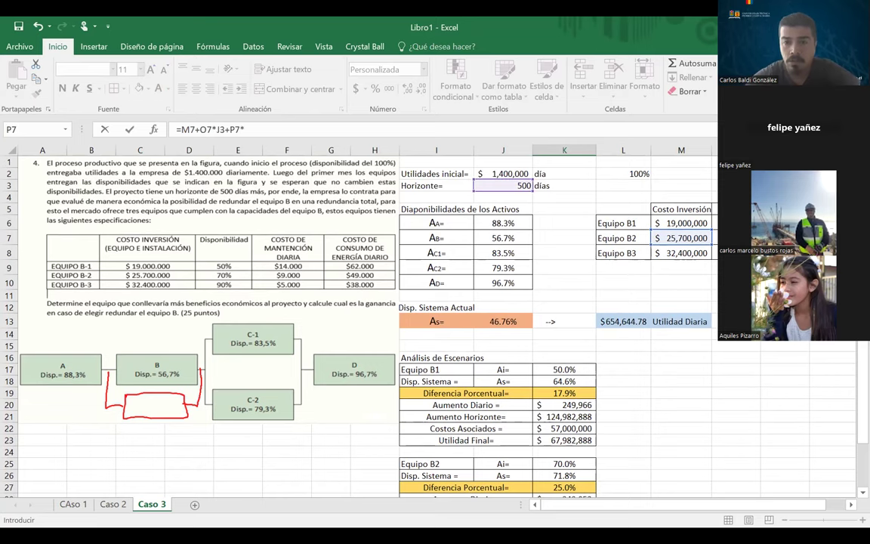
{"action": "left_click", "coordinate": [516, 185]}
{"action": "key", "text": "Return"}
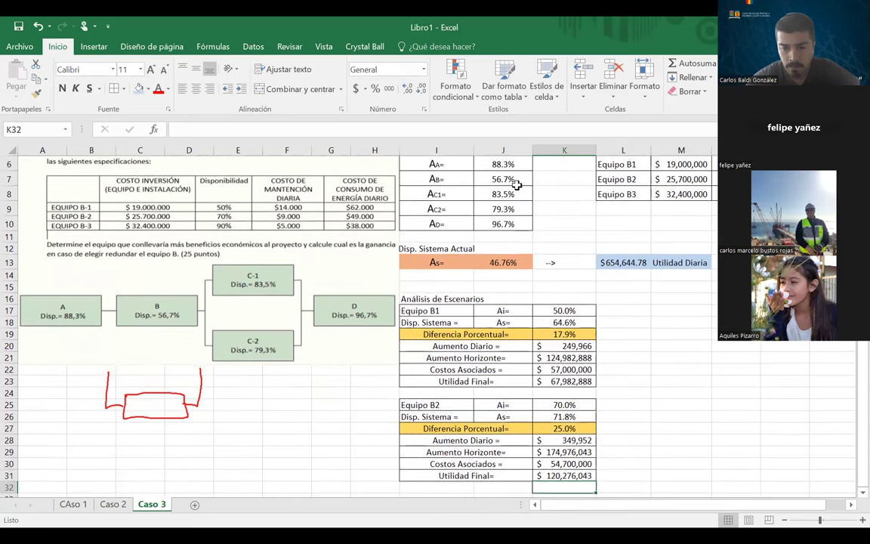
- Verify the K30 costs formula against Equipo B2's daily cost values in O7 and P7
{"action": "left_click", "coordinate": [555, 464]}
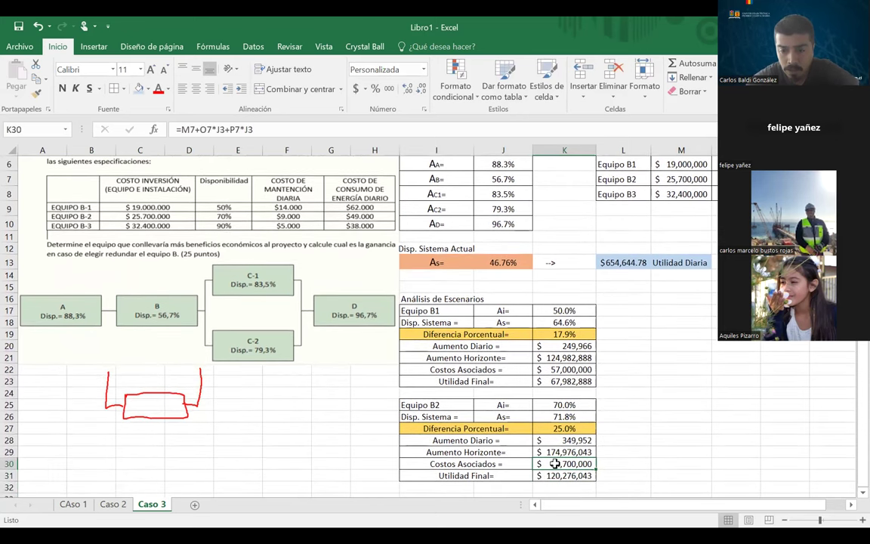
{"action": "left_click_drag", "start_coordinate": [605, 464], "coordinate": [454, 464]}
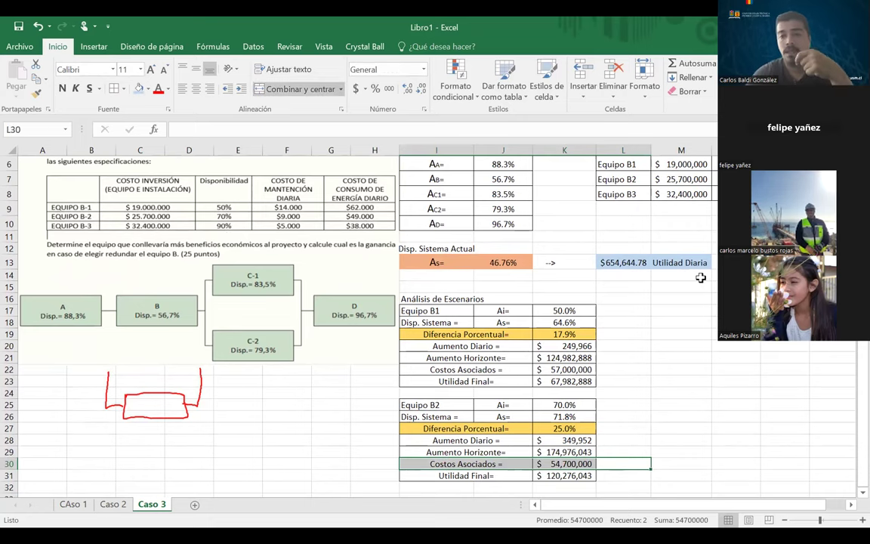
{"action": "scroll", "coordinate": [701, 278], "scroll_direction": "up", "scroll_amount": 1}
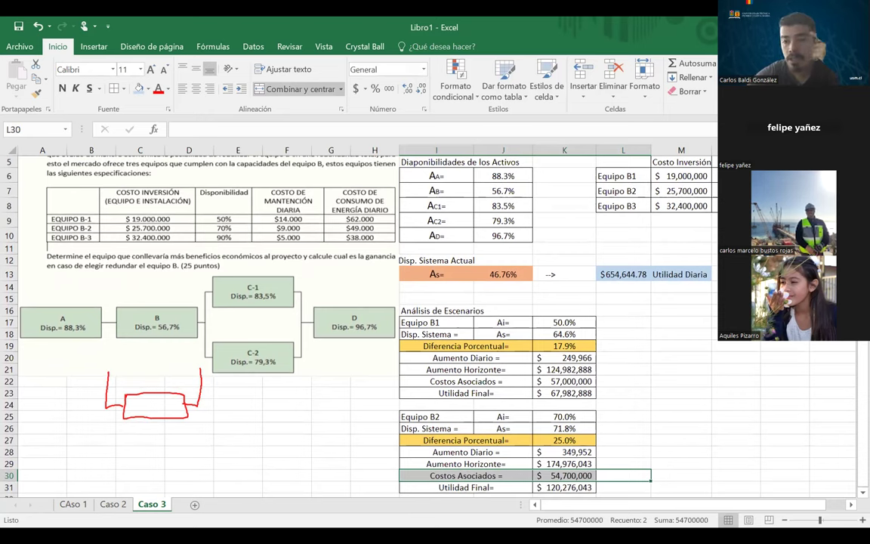
{"action": "left_click", "coordinate": [842, 190]}
{"action": "left_click_drag", "start_coordinate": [793, 190], "coordinate": [842, 190]}
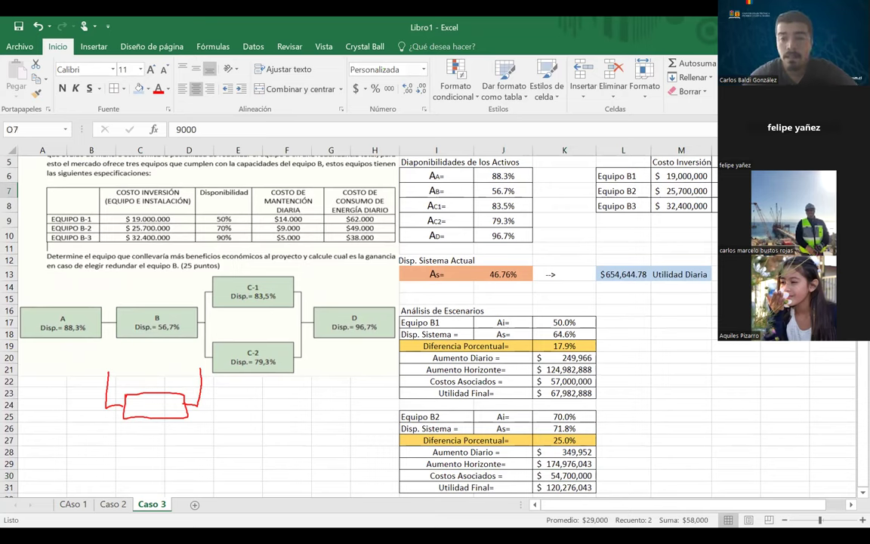
{"action": "left_click", "coordinate": [565, 476]}
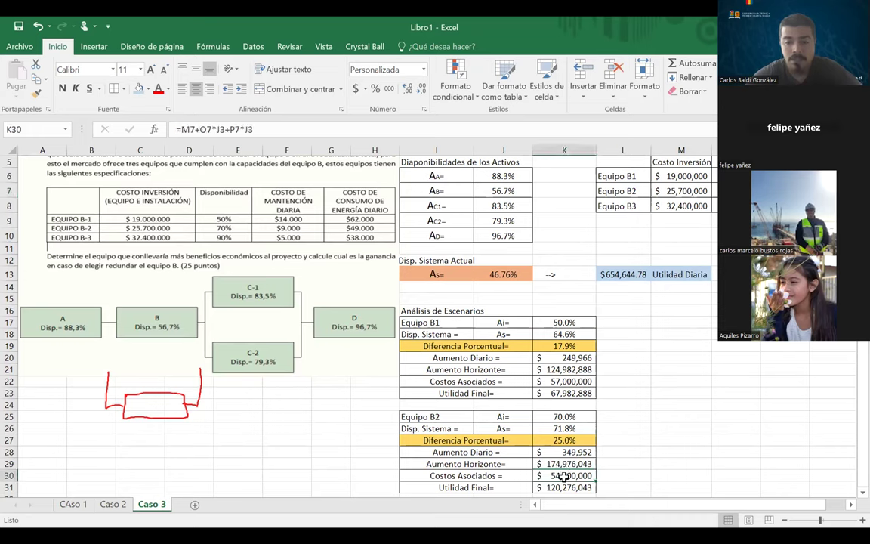
{"action": "left_click_drag", "start_coordinate": [562, 477], "coordinate": [483, 475]}
- Check the final profit formulas in K23 and K31, with Equipo B2 at $ 120,276,043
{"action": "left_click", "coordinate": [565, 393]}
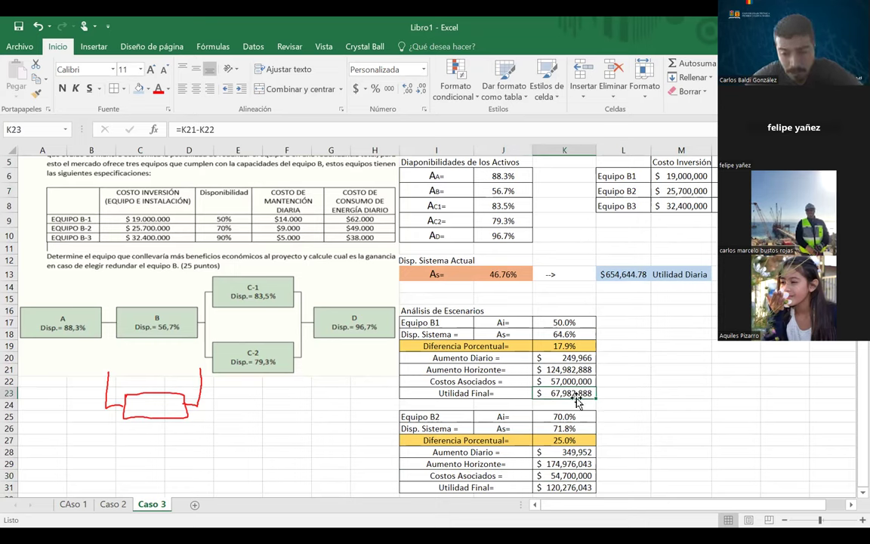
{"action": "left_click", "coordinate": [546, 488]}
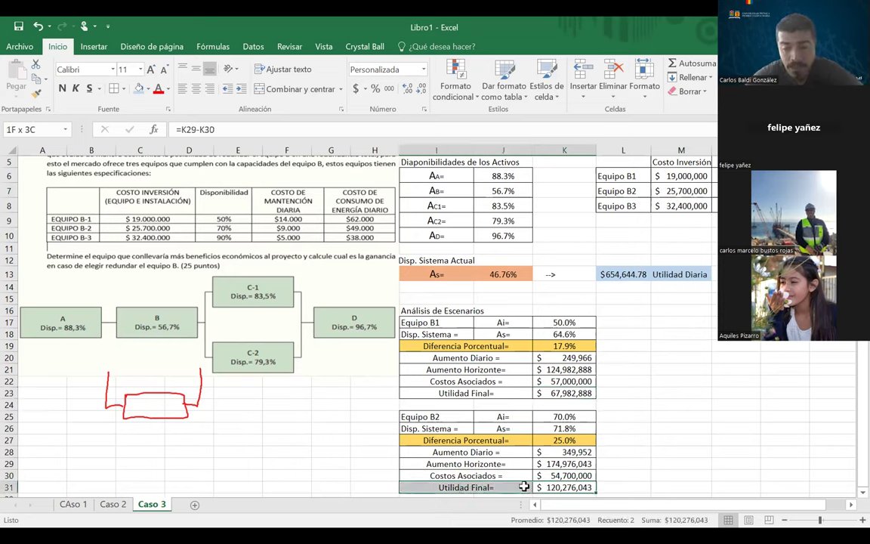
{"action": "left_click", "coordinate": [705, 430]}
{"action": "scroll", "coordinate": [706, 435], "scroll_direction": "down", "scroll_amount": 3}
{"action": "scroll", "coordinate": [706, 436], "scroll_direction": "down", "scroll_amount": 2}
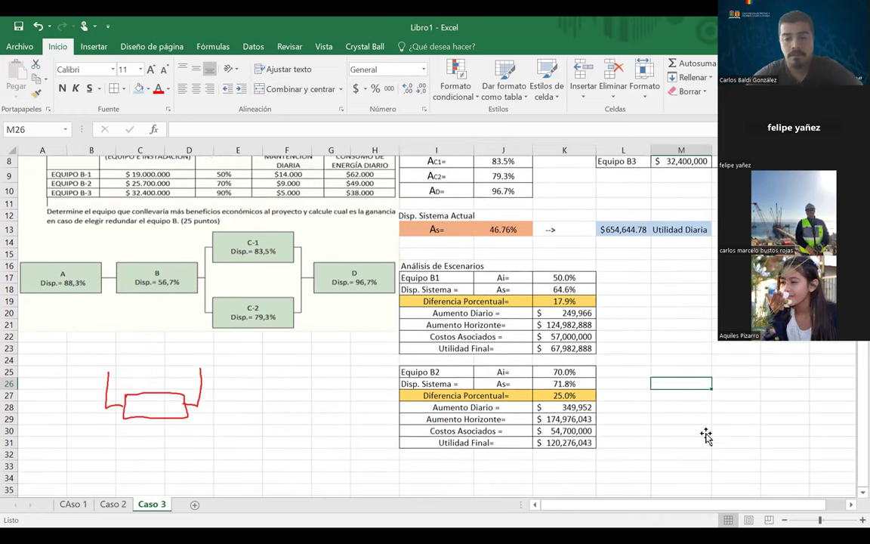
- Copy the Equipo B1 scenario table I17:K23 and paste it at I33
{"action": "left_click_drag", "start_coordinate": [438, 266], "coordinate": [565, 337]}
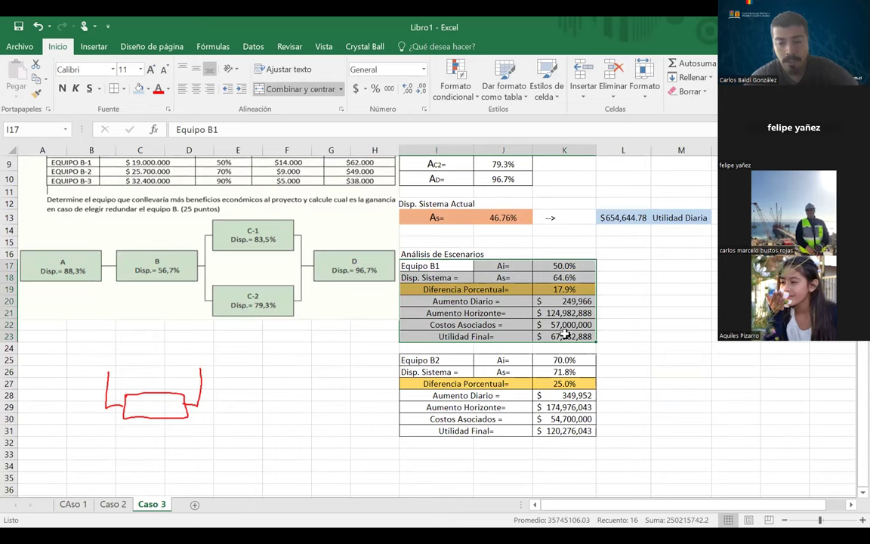
{"action": "key", "text": "ctrl+c"}
{"action": "left_click", "coordinate": [432, 453]}
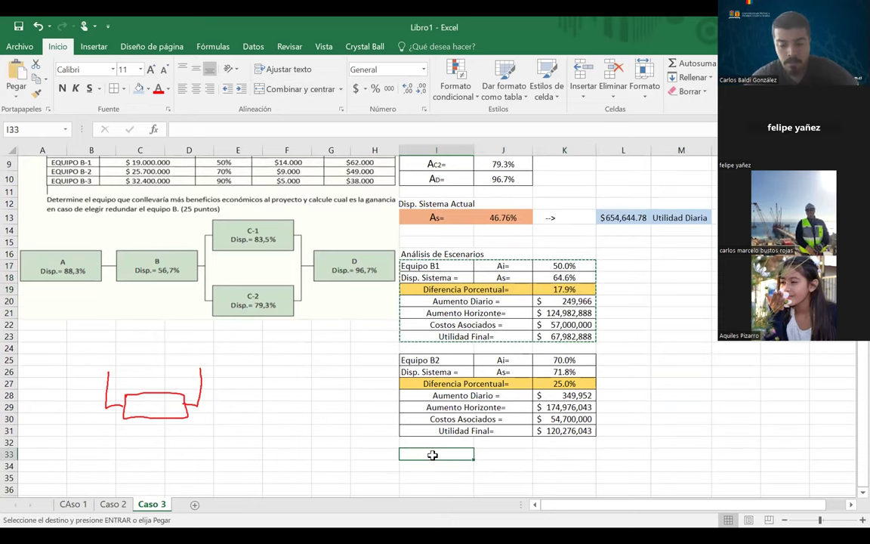
{"action": "key", "text": "ctrl+v"}
{"action": "scroll", "coordinate": [451, 451], "scroll_direction": "down", "scroll_amount": 1}
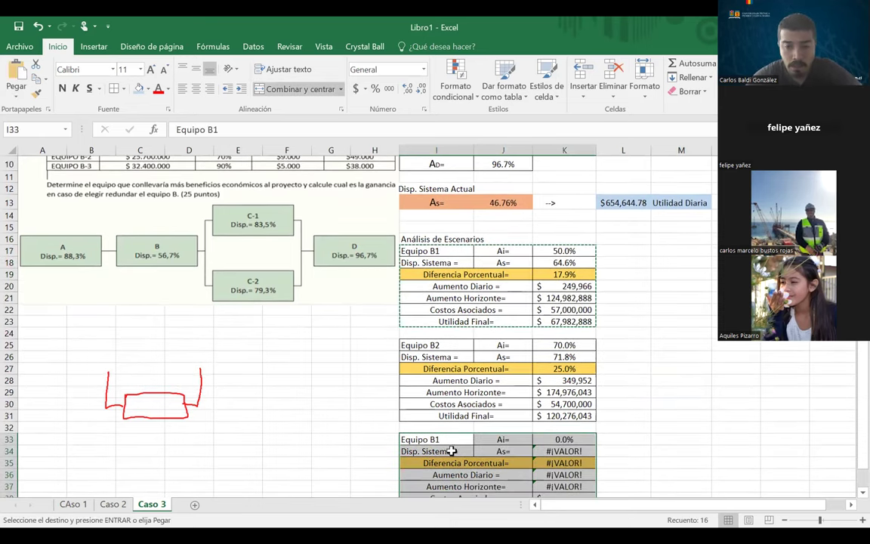
- Retitle the pasted table Equipo B3
{"action": "double_click", "coordinate": [444, 439]}
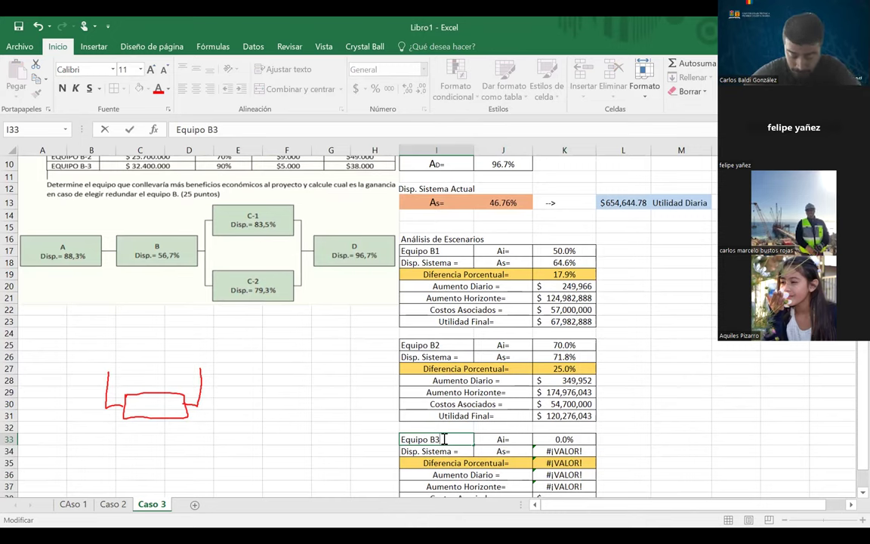
{"action": "left_click", "coordinate": [653, 366]}
{"action": "scroll", "coordinate": [652, 365], "scroll_direction": "up", "scroll_amount": 3}
{"action": "scroll", "coordinate": [652, 366], "scroll_direction": "down", "scroll_amount": 4}
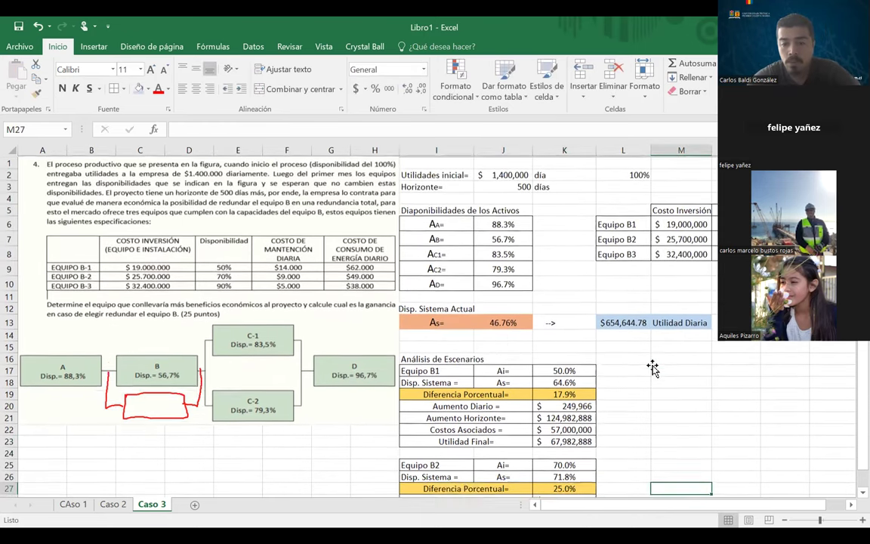
{"action": "scroll", "coordinate": [653, 365], "scroll_direction": "up", "scroll_amount": 4}
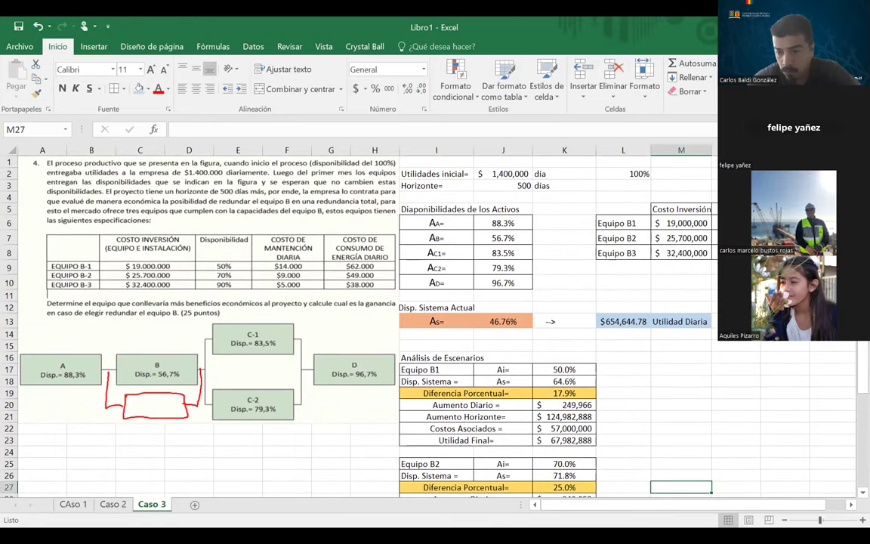
{"action": "scroll", "coordinate": [435, 320], "scroll_direction": "down", "scroll_amount": 1}
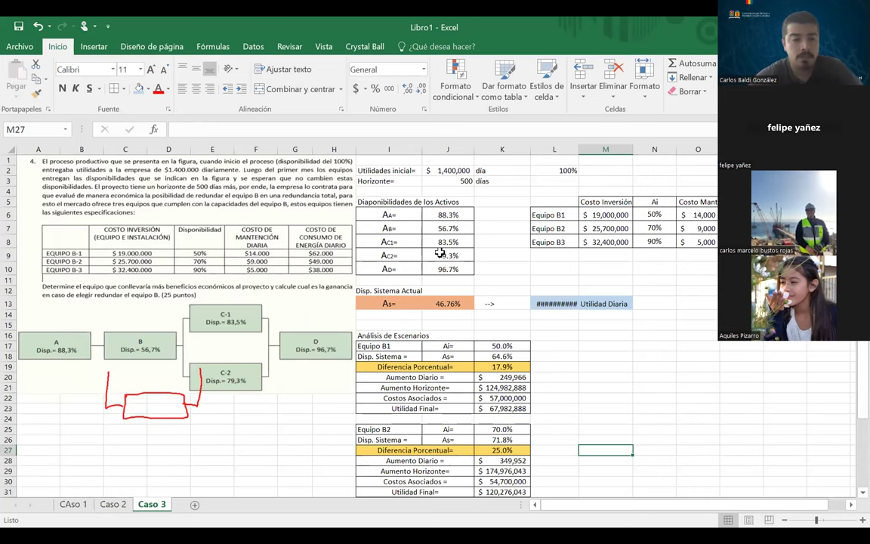
{"action": "scroll", "coordinate": [539, 361], "scroll_direction": "down", "scroll_amount": 2}
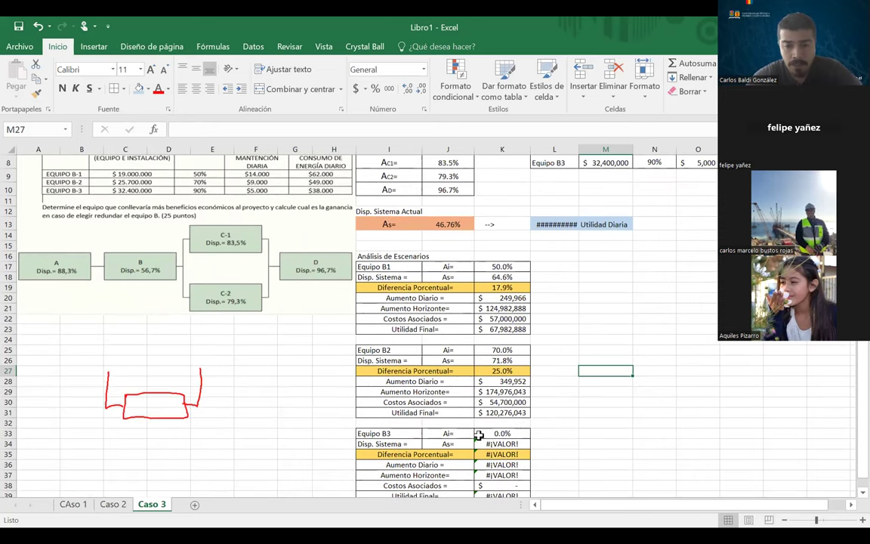
- Set Equipo B3's Ai in K33 to =N8, showing 90.0%
{"action": "left_click", "coordinate": [502, 433]}
{"action": "double_click", "coordinate": [506, 433]}
{"action": "type", "text": "="}
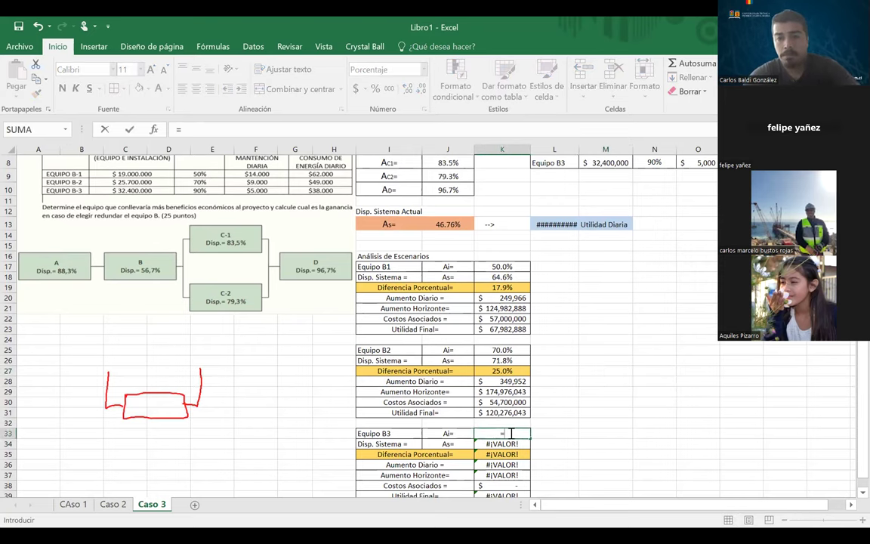
{"action": "left_click", "coordinate": [652, 162]}
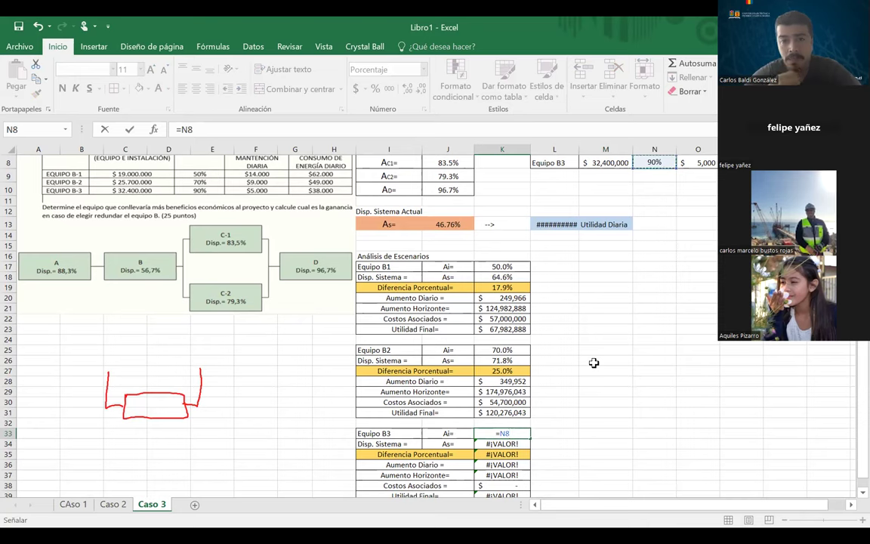
{"action": "key", "text": "Return"}
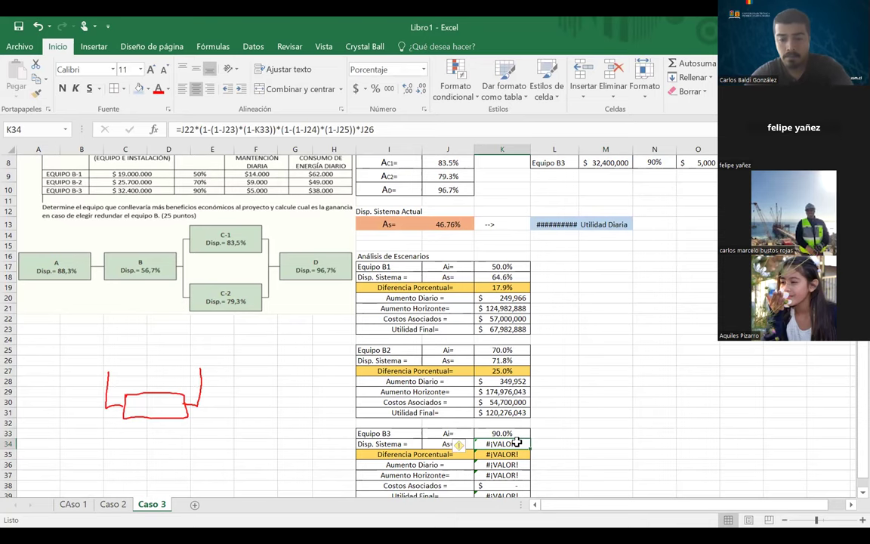
- Begin K34's availability formula with J6, J7 and K33 as the redundant pair
{"action": "type", "text": "="}
{"action": "scroll", "coordinate": [423, 257], "scroll_direction": "up", "scroll_amount": 2}
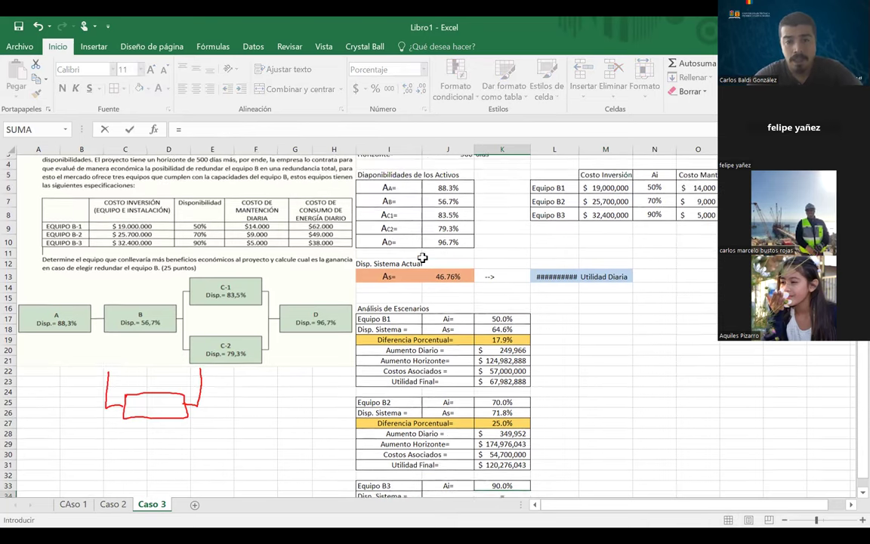
{"action": "left_click", "coordinate": [450, 205]}
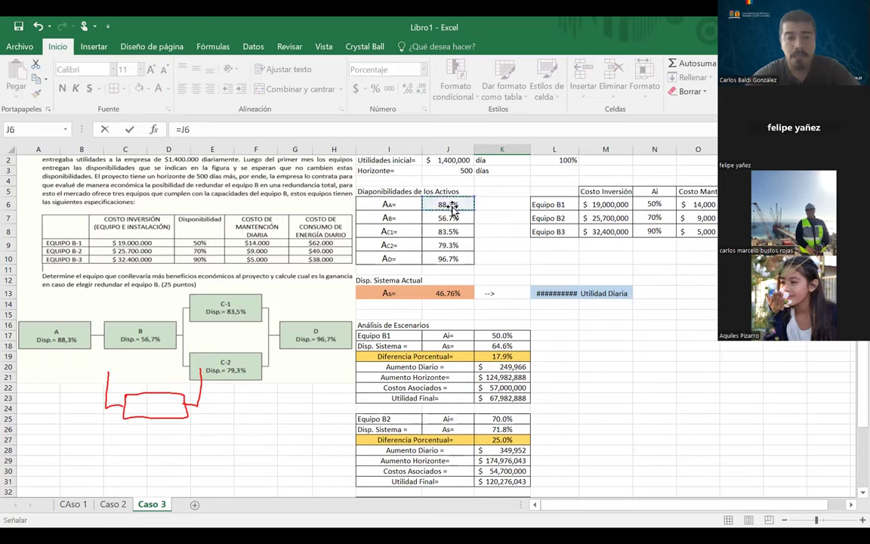
{"action": "type", "text": "*"}
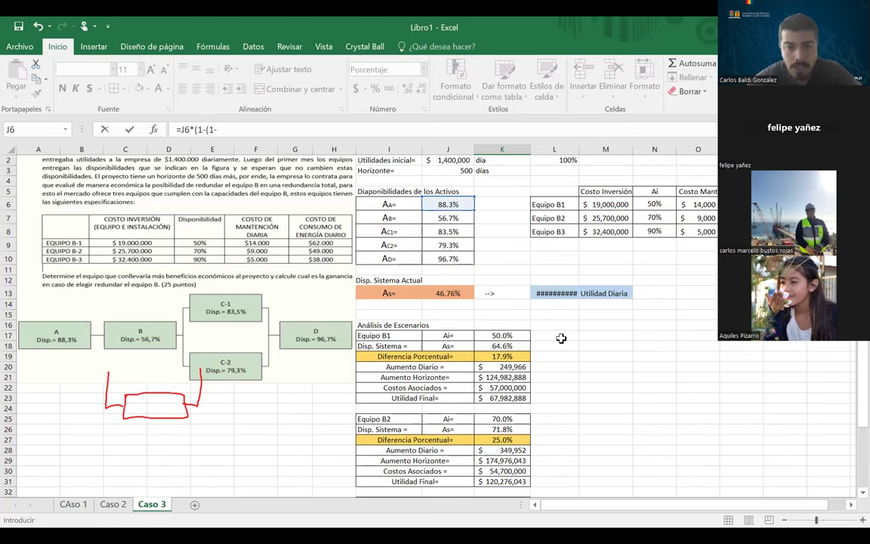
{"action": "left_click", "coordinate": [436, 220]}
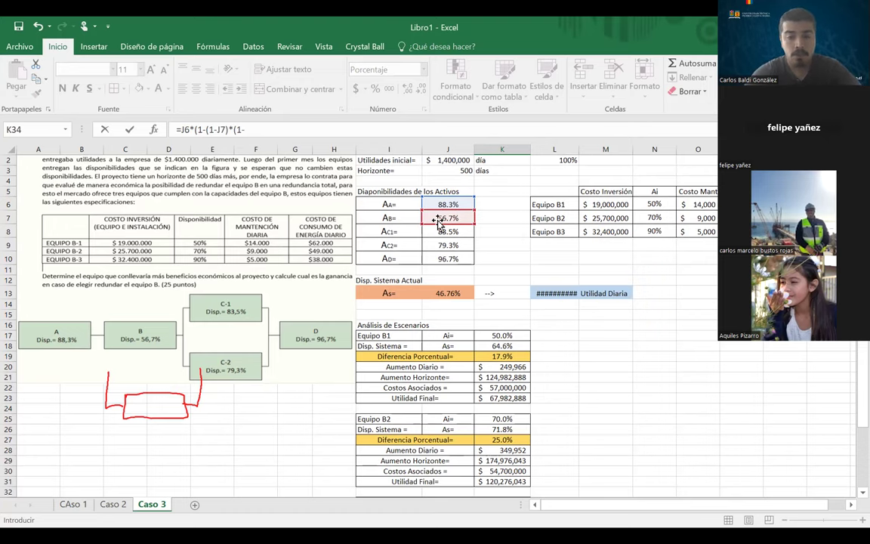
{"action": "scroll", "coordinate": [578, 379], "scroll_direction": "down", "scroll_amount": 2}
{"action": "scroll", "coordinate": [578, 378], "scroll_direction": "up", "scroll_amount": 1}
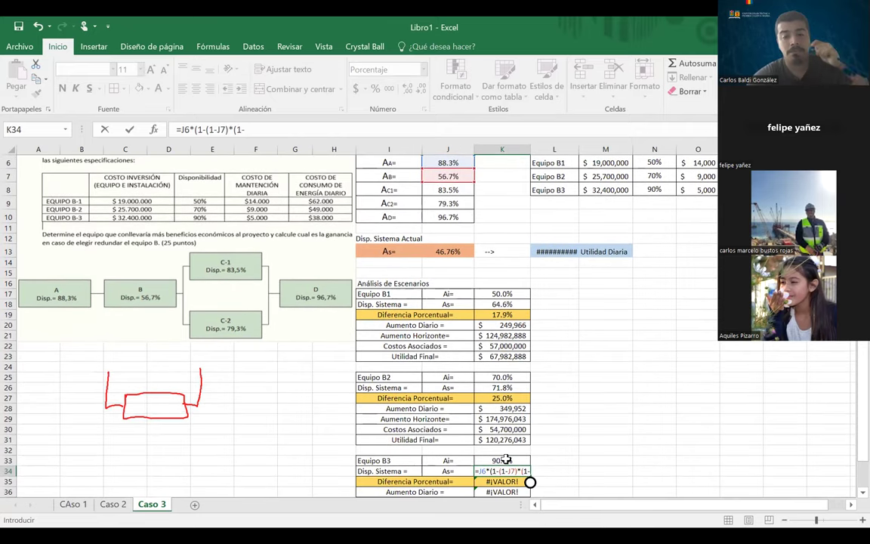
{"action": "left_click", "coordinate": [506, 460]}
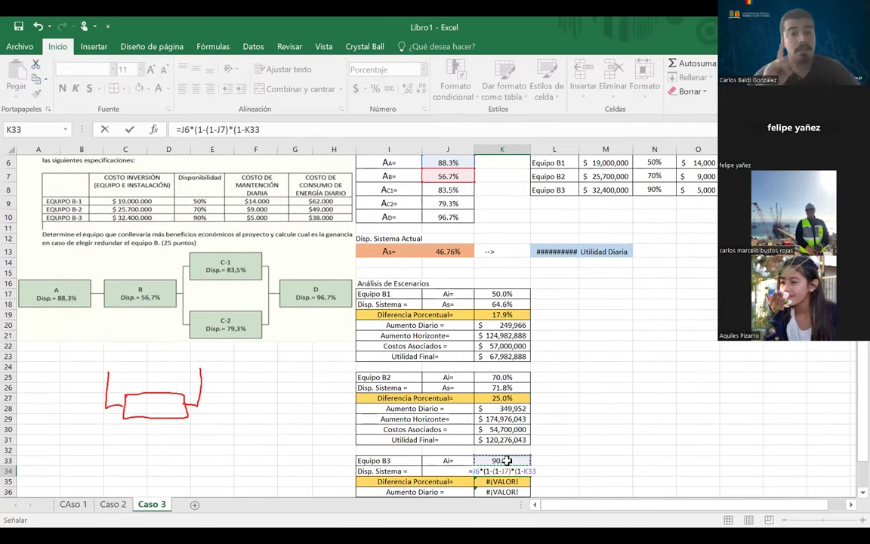
{"action": "type", "text": ")"}
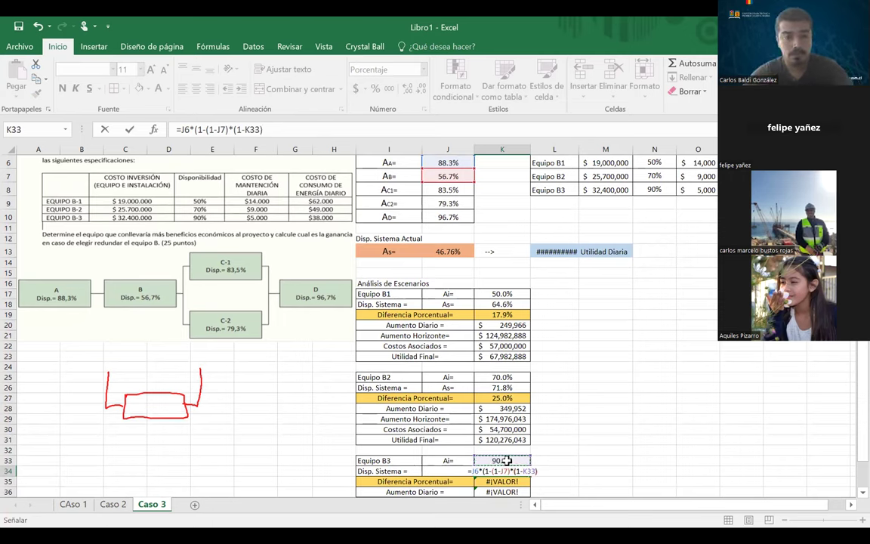
{"action": "type", "text": ")"}
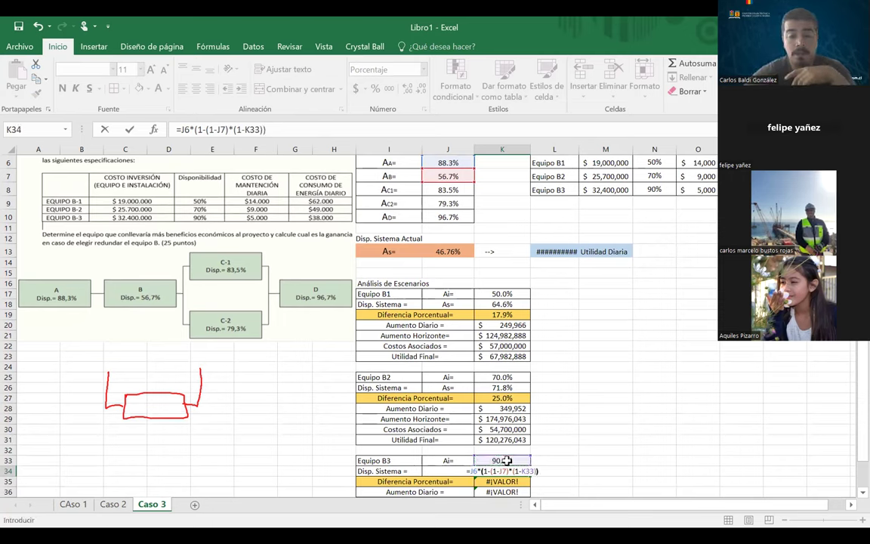
{"action": "type", "text": "*"}
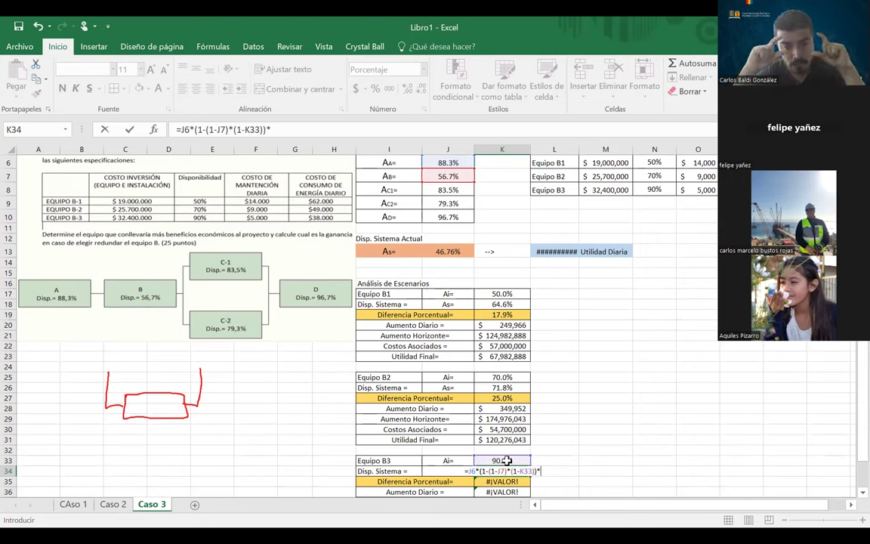
- Finish the K34 formula with the J8, J9 and J10 terms, giving 78.9%
{"action": "type", "text": "("}
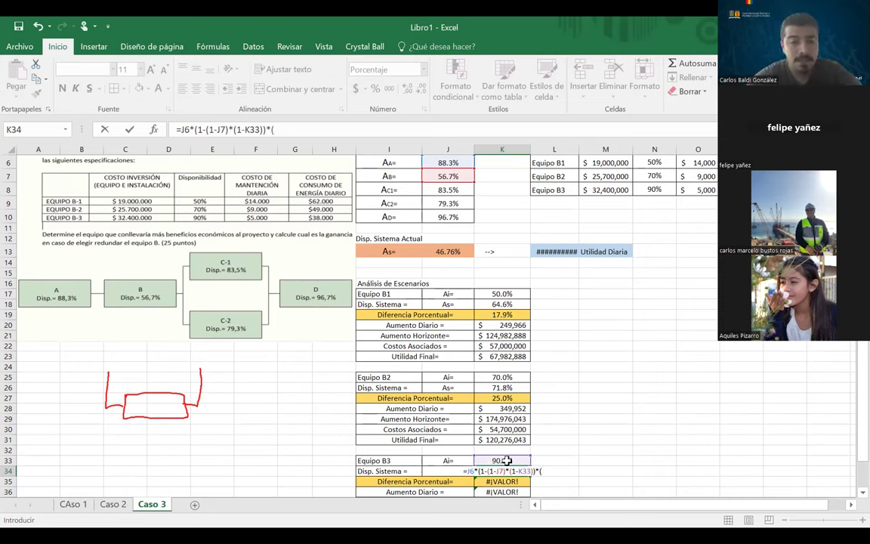
{"action": "type", "text": "1-("}
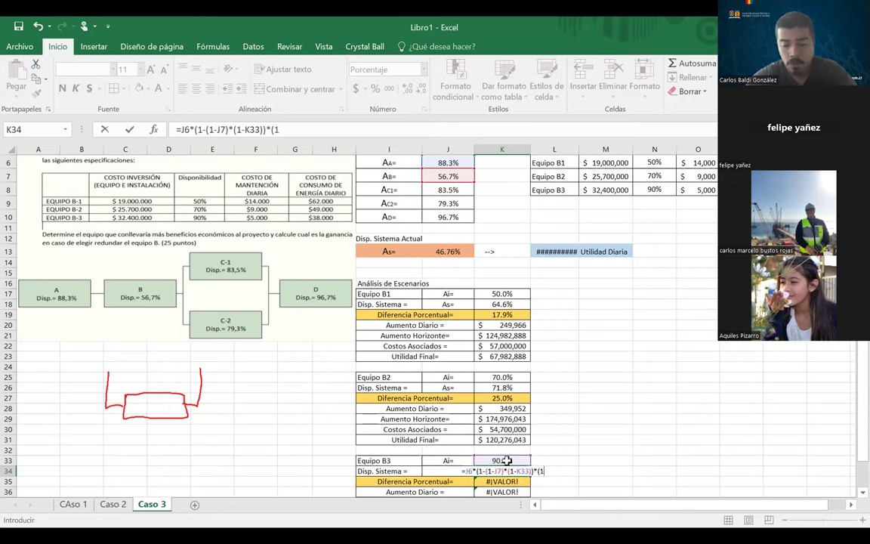
{"action": "type", "text": "1-"}
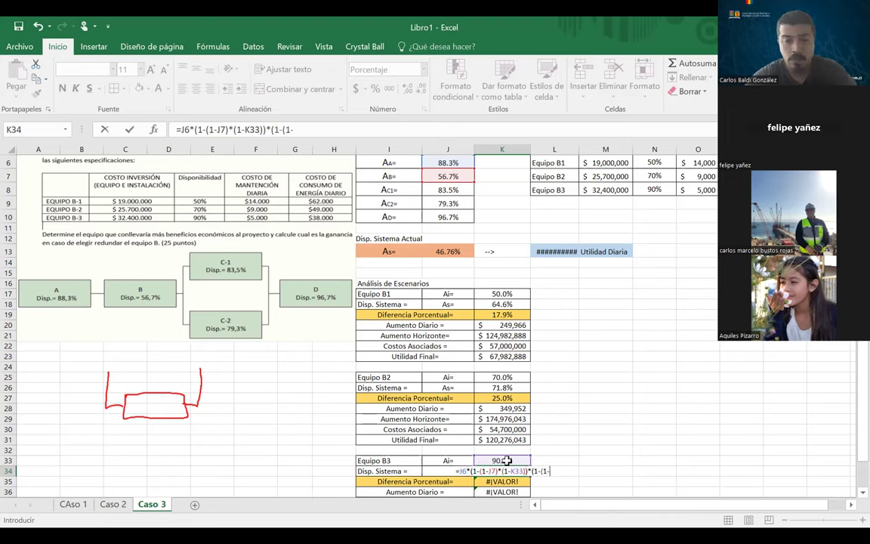
{"action": "left_click", "coordinate": [444, 190]}
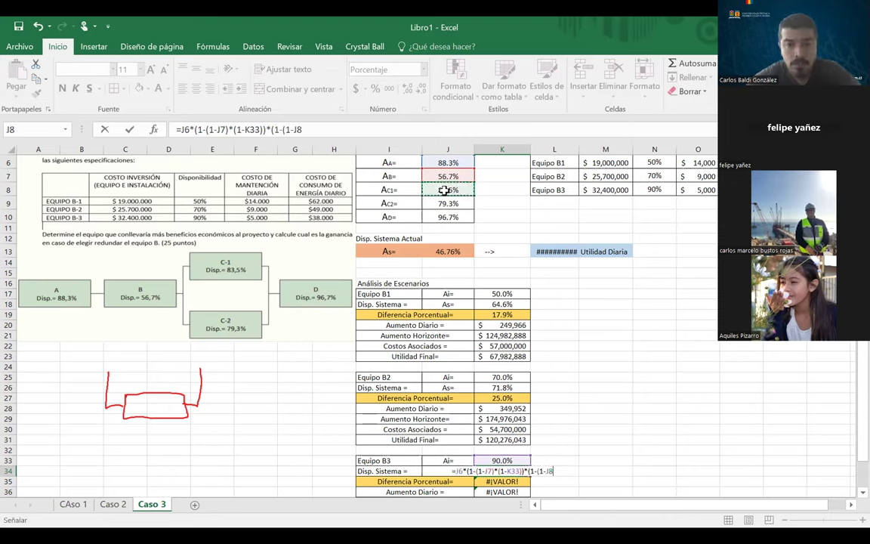
{"action": "type", "text": ")*("}
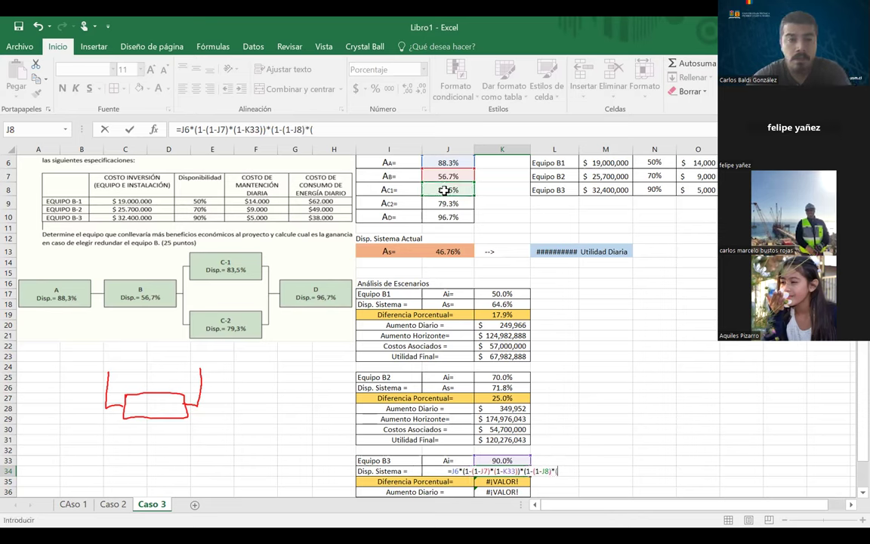
{"action": "type", "text": "1-"}
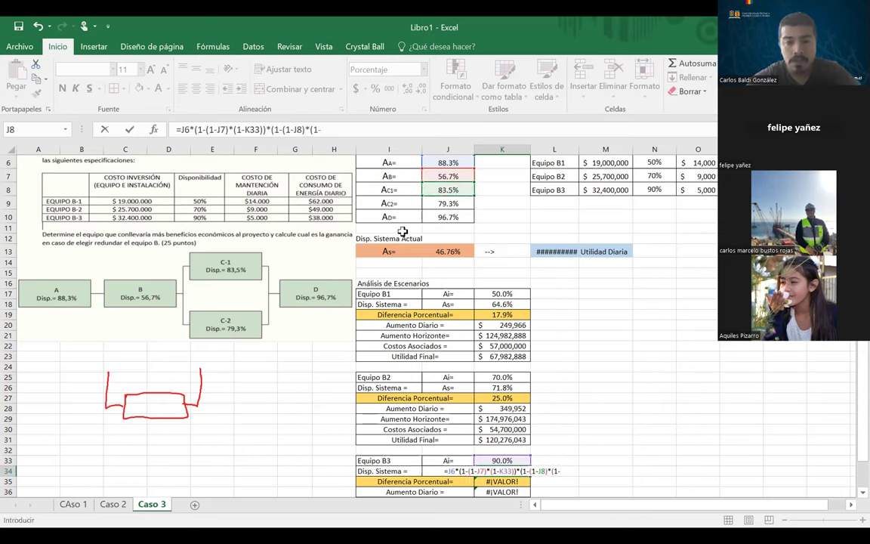
{"action": "left_click", "coordinate": [461, 202]}
{"action": "type", "text": "))"}
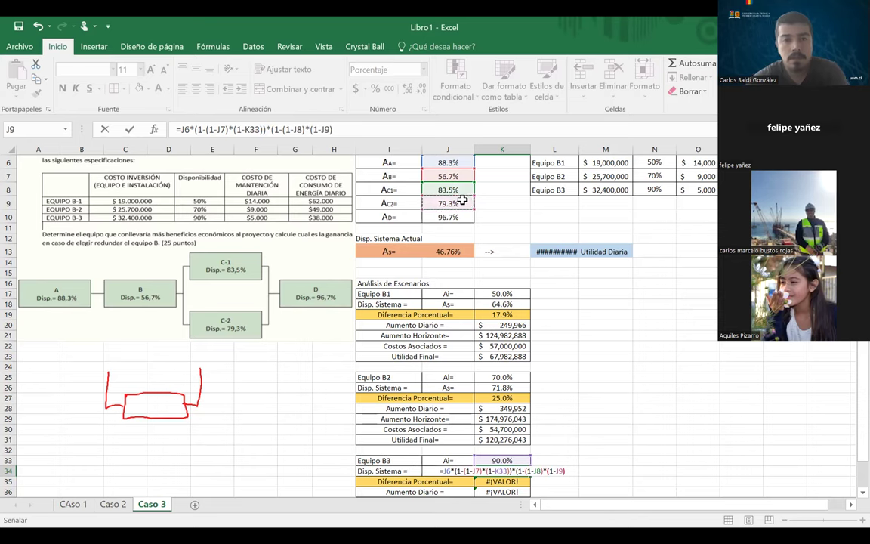
{"action": "type", "text": "*"}
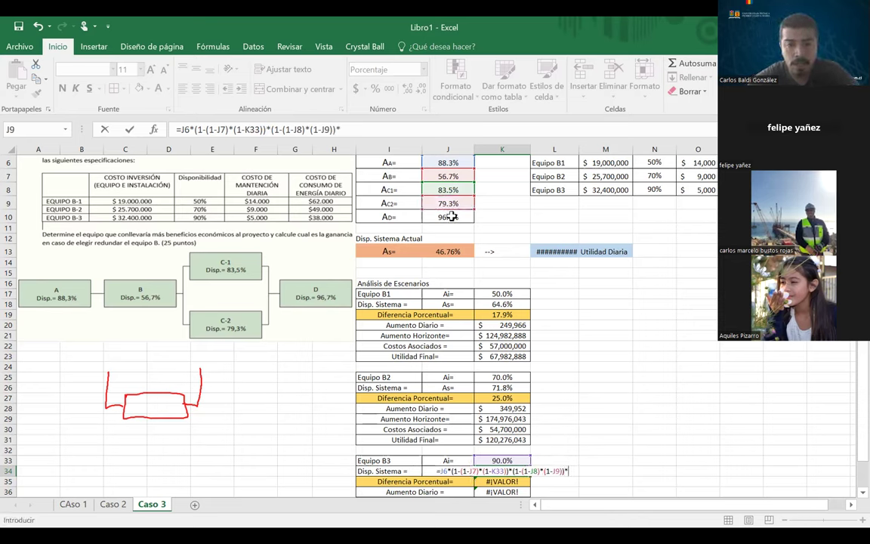
{"action": "left_click", "coordinate": [451, 216]}
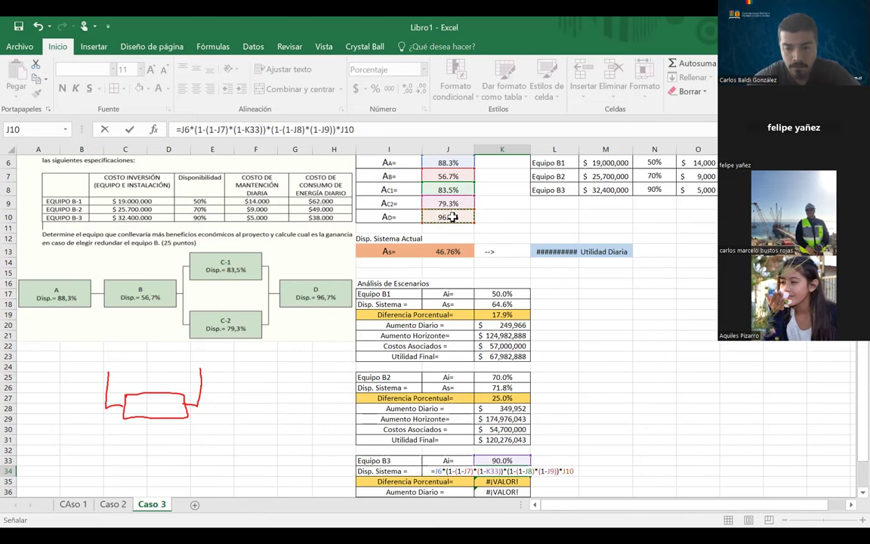
{"action": "key", "text": "Return"}
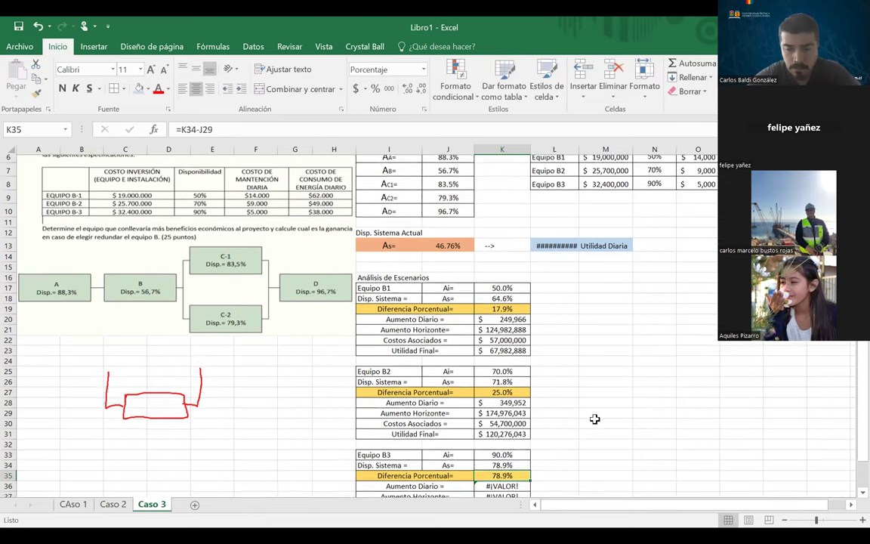
- Make K35's Diferencia Porcentual subtract J13 (32.1%) and widen column L
{"action": "double_click", "coordinate": [492, 481]}
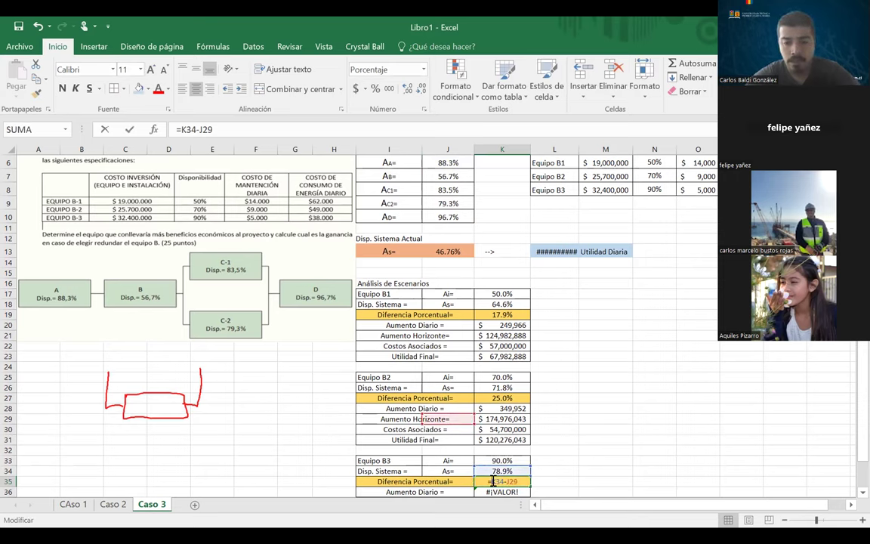
{"action": "left_click", "coordinate": [451, 428]}
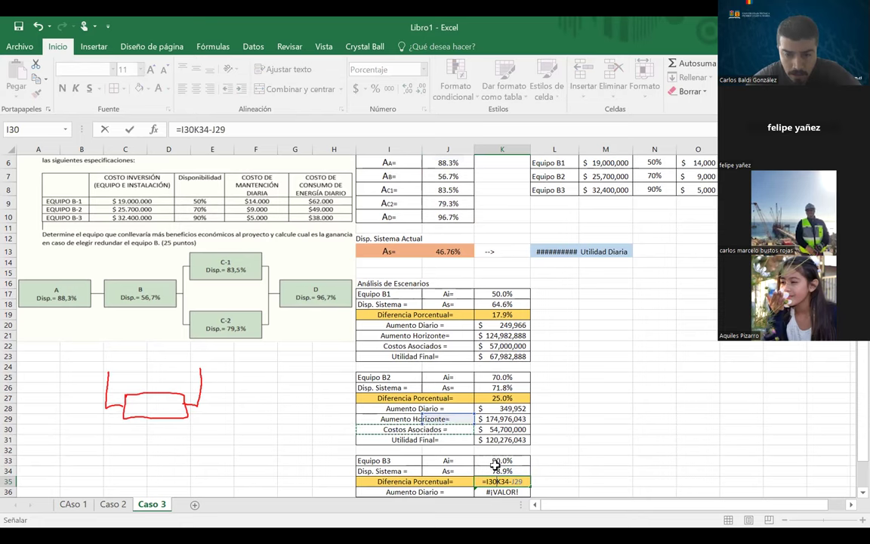
{"action": "key", "text": "BackSpace"}
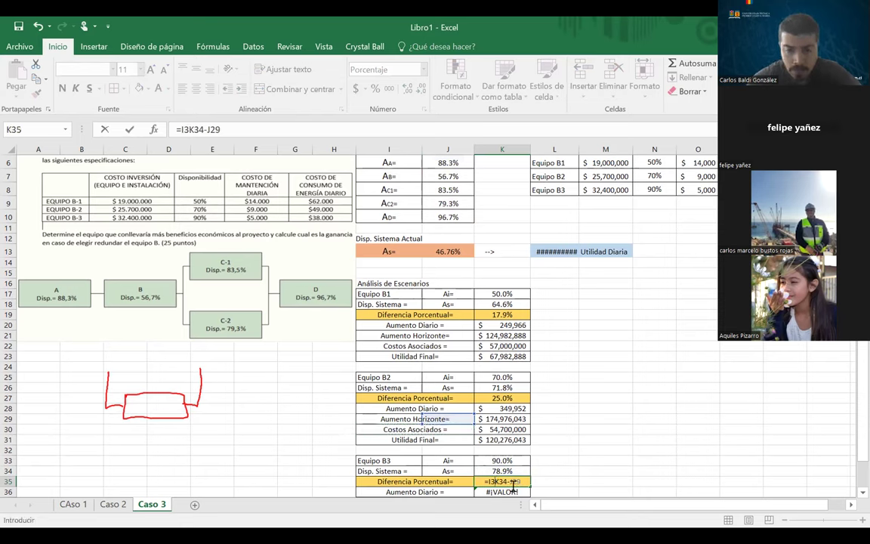
{"action": "key", "text": "BackSpace"}
{"action": "key", "text": "BackSpace"}
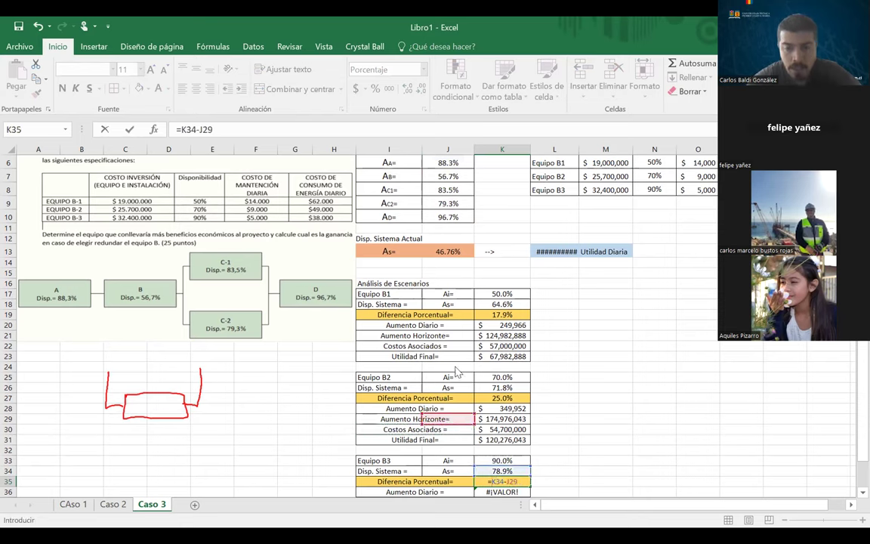
{"action": "left_click", "coordinate": [448, 251]}
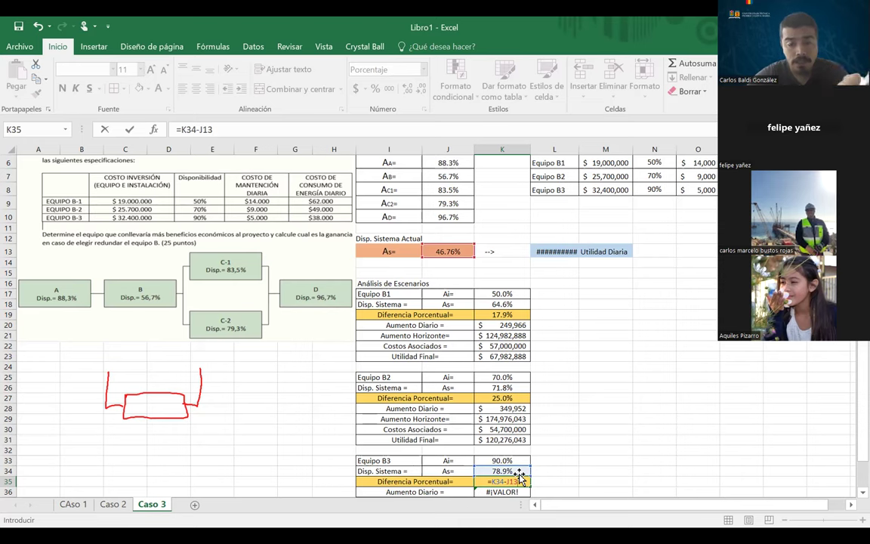
{"action": "key", "text": "Return"}
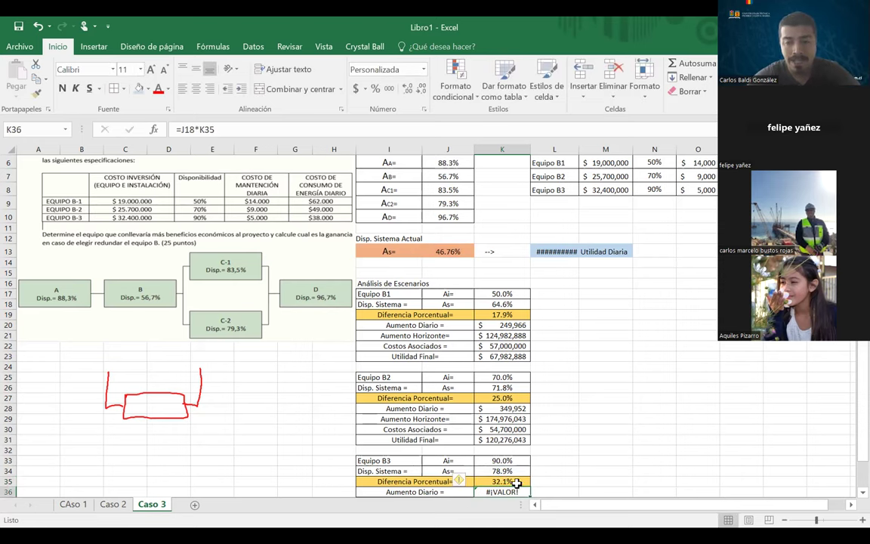
{"action": "left_click", "coordinate": [517, 482]}
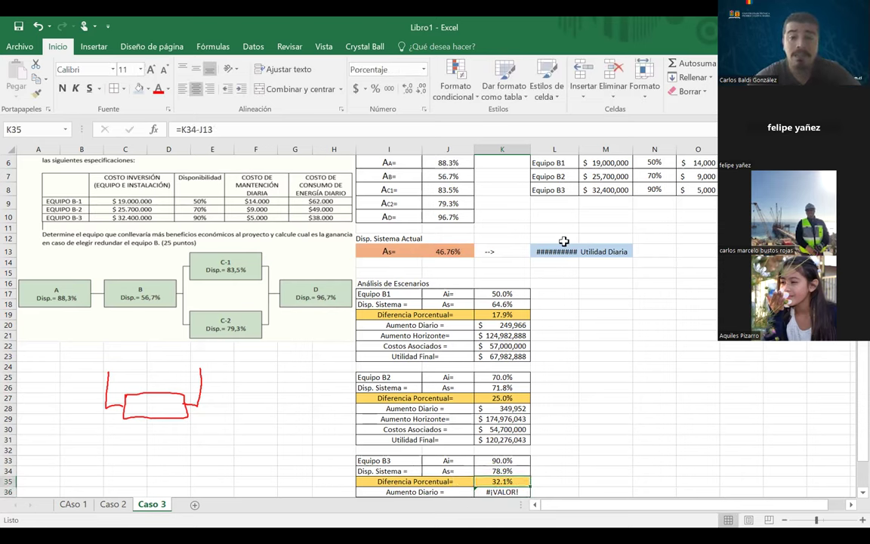
{"action": "left_click_drag", "start_coordinate": [579, 149], "coordinate": [586, 152]}
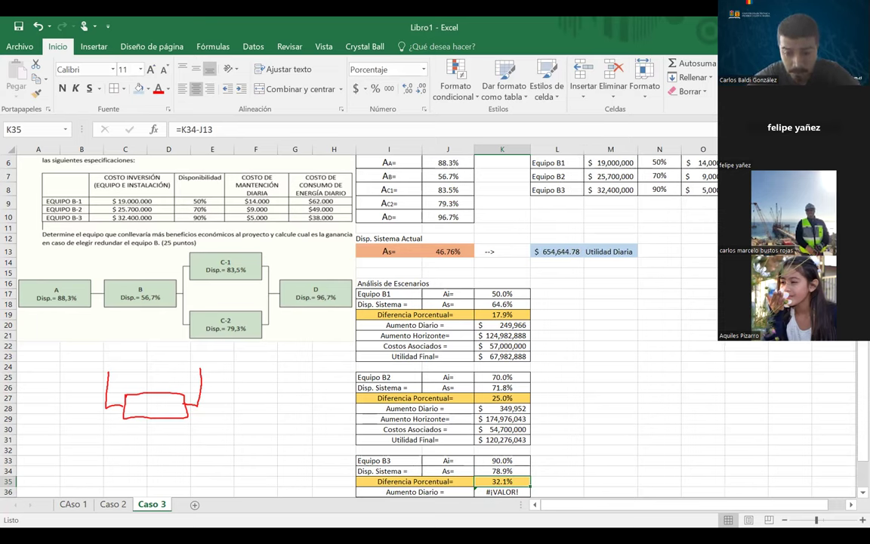
{"action": "left_click", "coordinate": [603, 462]}
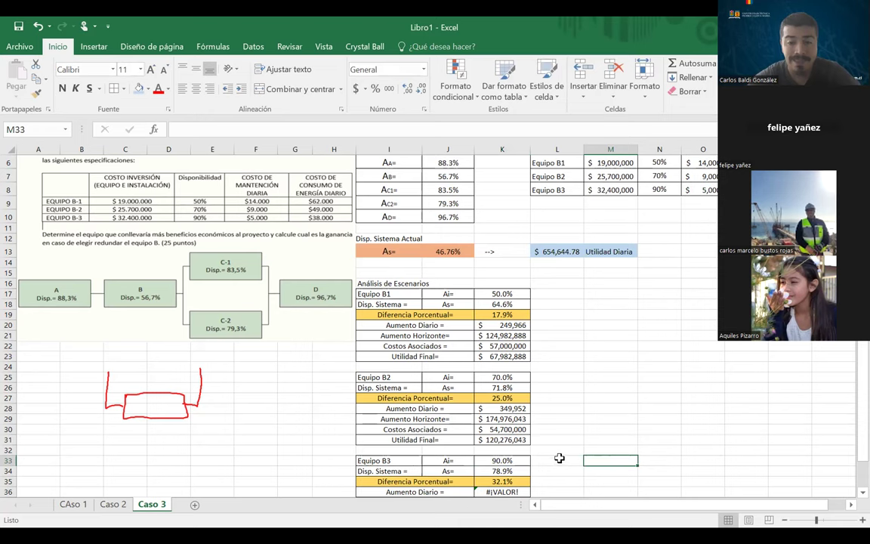
{"action": "scroll", "coordinate": [559, 455], "scroll_direction": "down", "scroll_amount": 1}
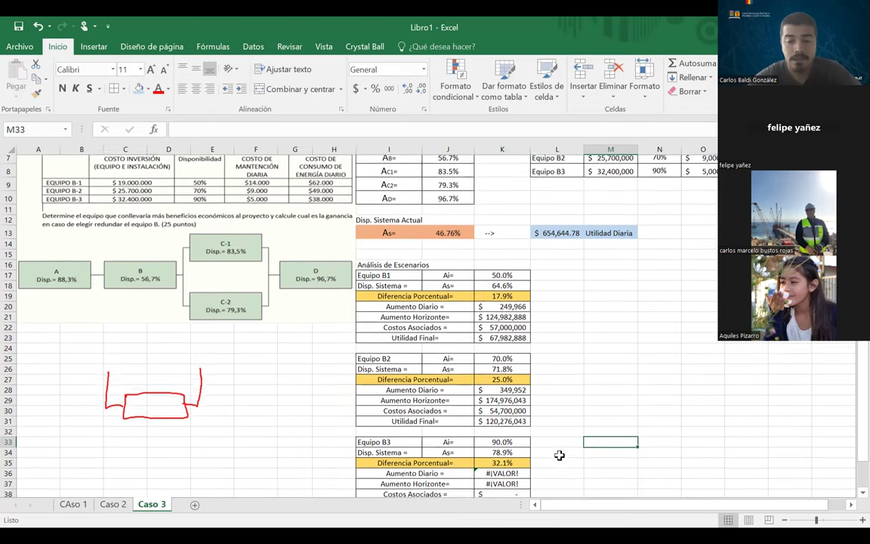
- Enter =K35*J2 in K36, giving Equipo B3 an Aumento Diario of $449,938
{"action": "left_click", "coordinate": [506, 476]}
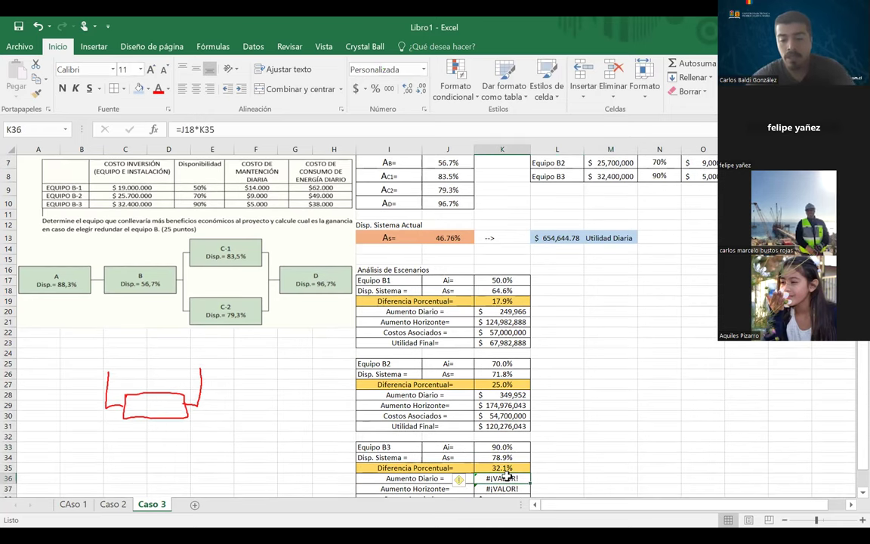
{"action": "type", "text": "="}
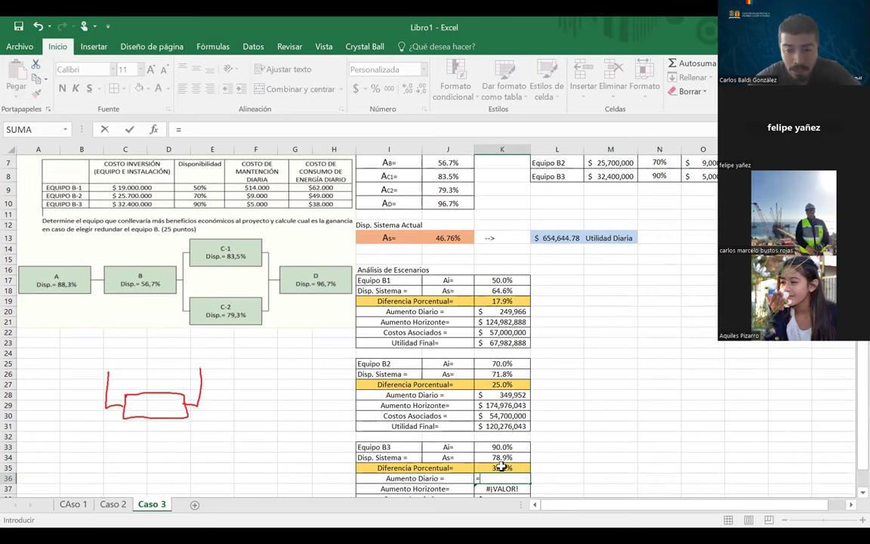
{"action": "left_click", "coordinate": [502, 467]}
{"action": "scroll", "coordinate": [418, 219], "scroll_direction": "up", "scroll_amount": 2}
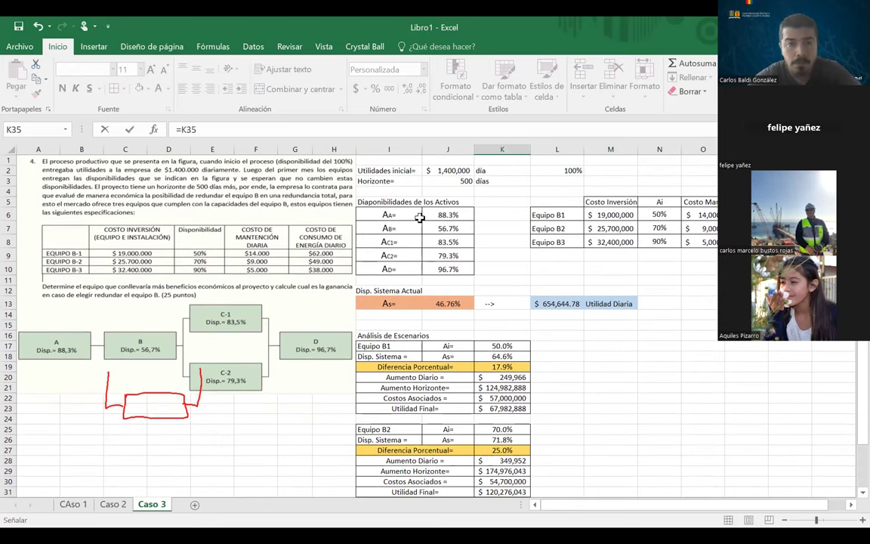
{"action": "type", "text": "*"}
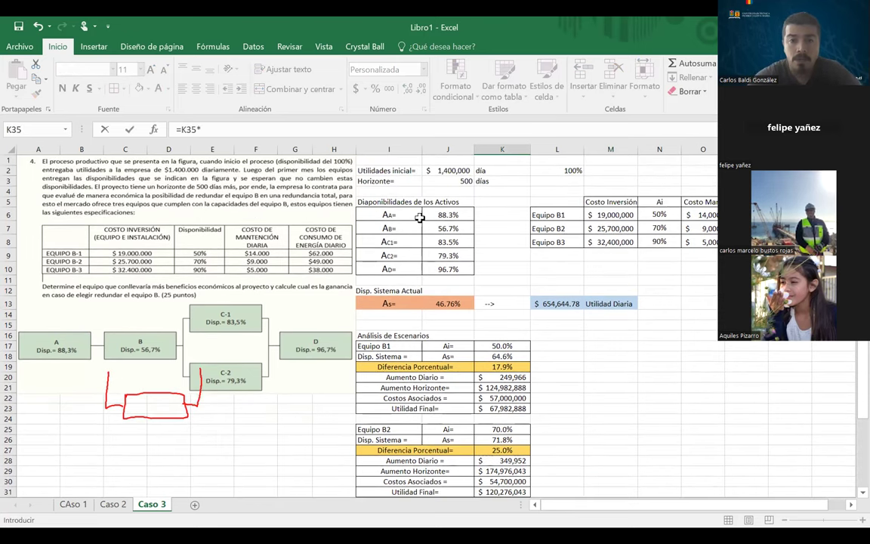
{"action": "left_click", "coordinate": [453, 170]}
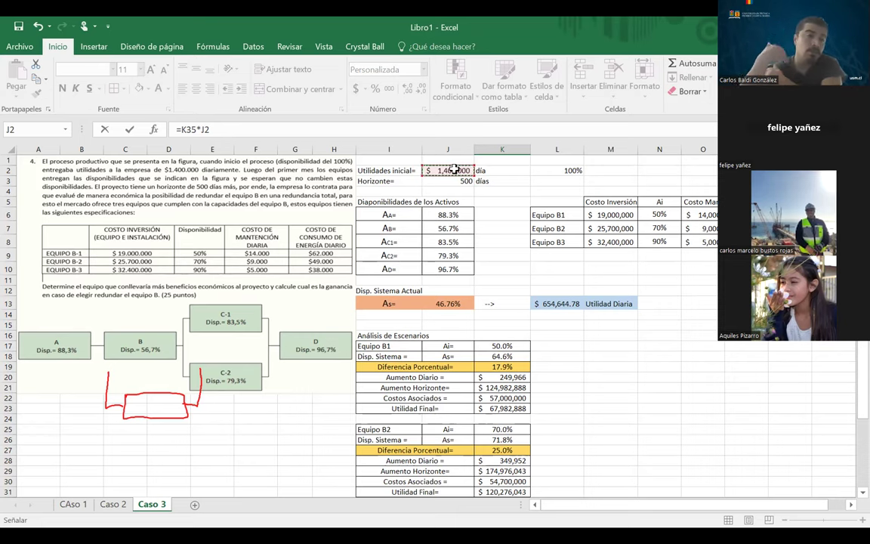
{"action": "key", "text": "Return"}
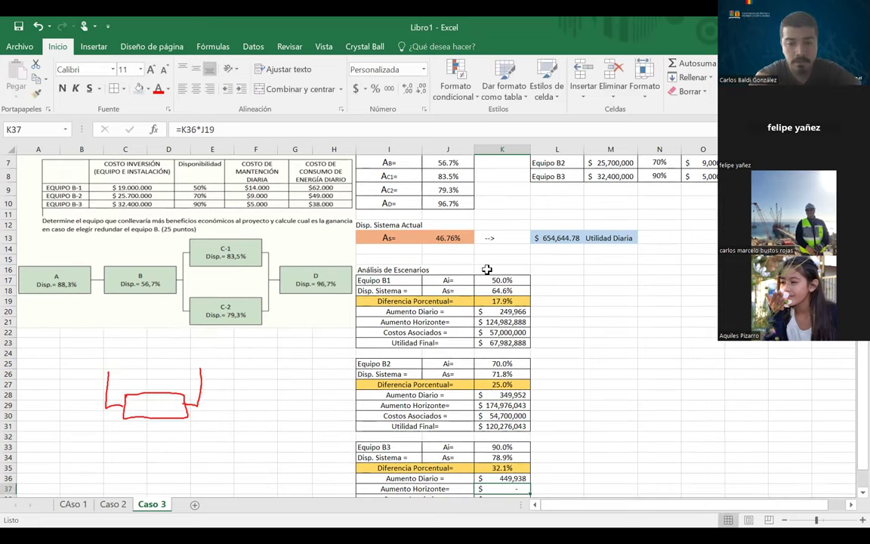
{"action": "scroll", "coordinate": [617, 284], "scroll_direction": "down", "scroll_amount": 1}
{"action": "scroll", "coordinate": [617, 284], "scroll_direction": "down", "scroll_amount": 1}
{"action": "left_click", "coordinate": [500, 424]}
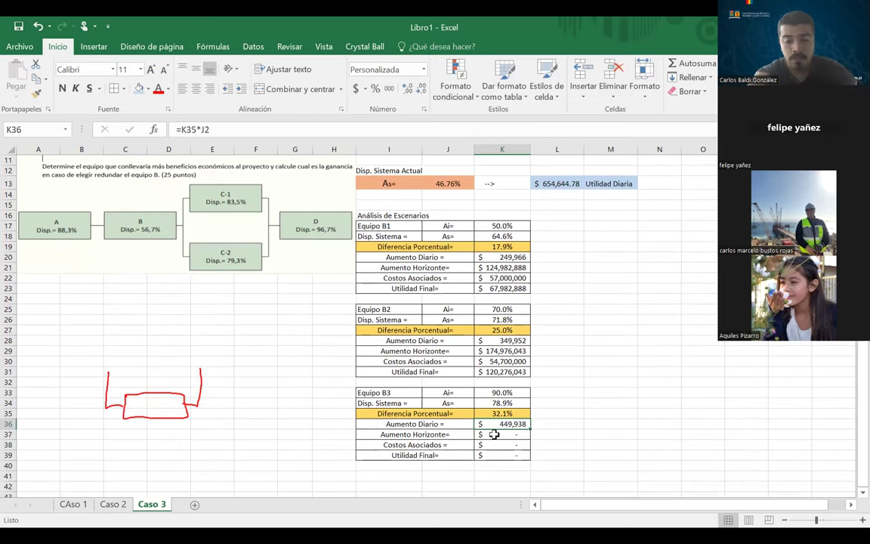
- Enter Equipo B3's daily increase =K35*J2 in K36 and Aumento Horizonte =K36*J3
{"action": "type", "text": "=K35*J2"}
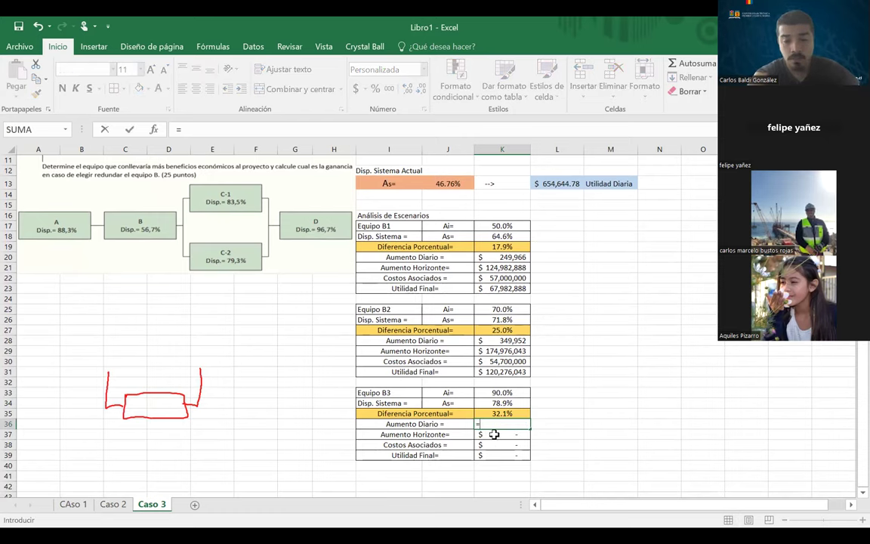
{"action": "key", "text": "Return"}
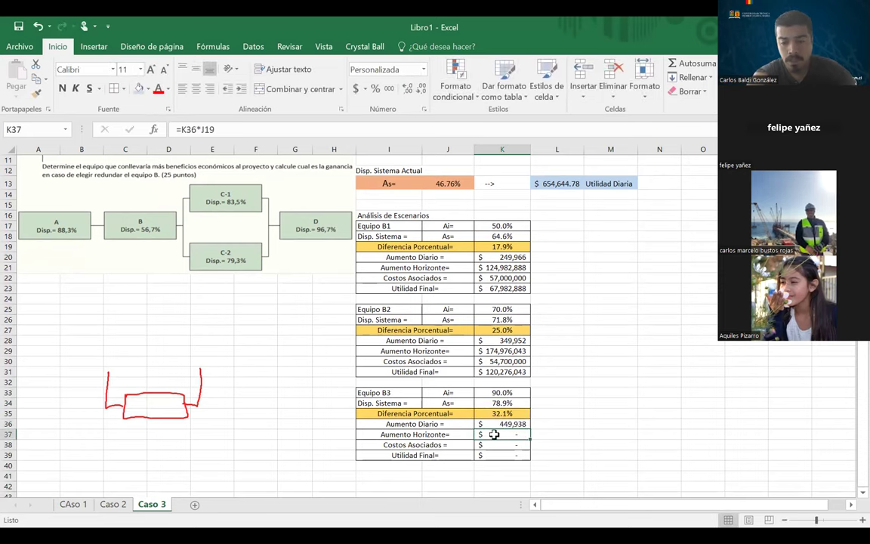
{"action": "type", "text": "="}
{"action": "left_click", "coordinate": [499, 424]}
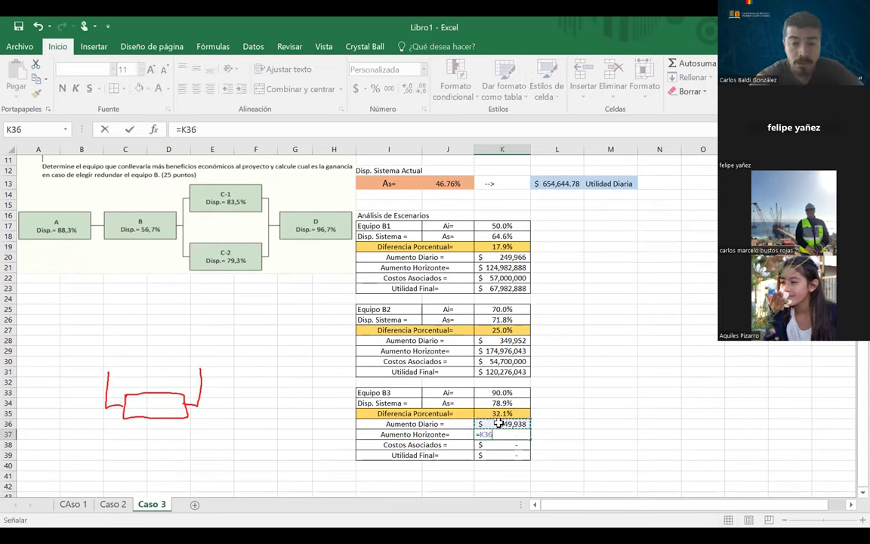
{"action": "type", "text": "*"}
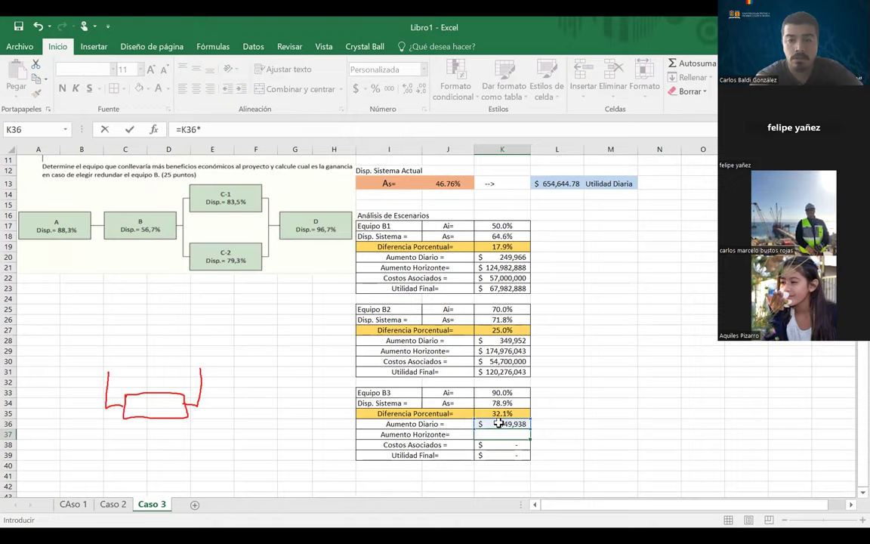
{"action": "scroll", "coordinate": [500, 424], "scroll_direction": "up", "scroll_amount": 3}
{"action": "left_click", "coordinate": [457, 182]}
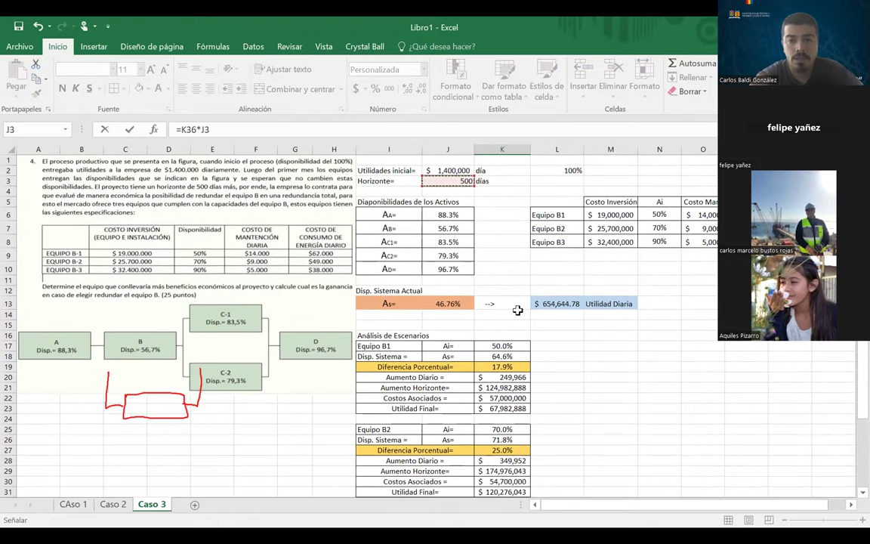
{"action": "key", "text": "Return"}
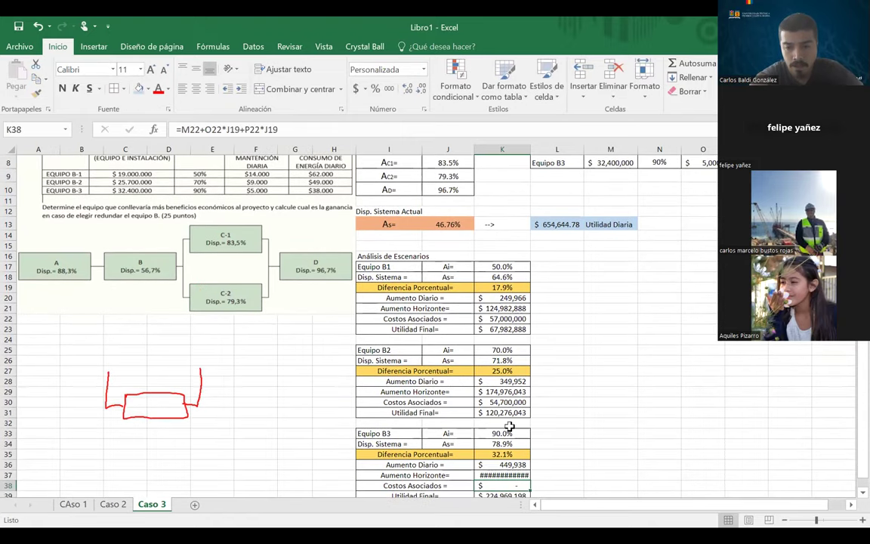
{"action": "left_click", "coordinate": [499, 392]}
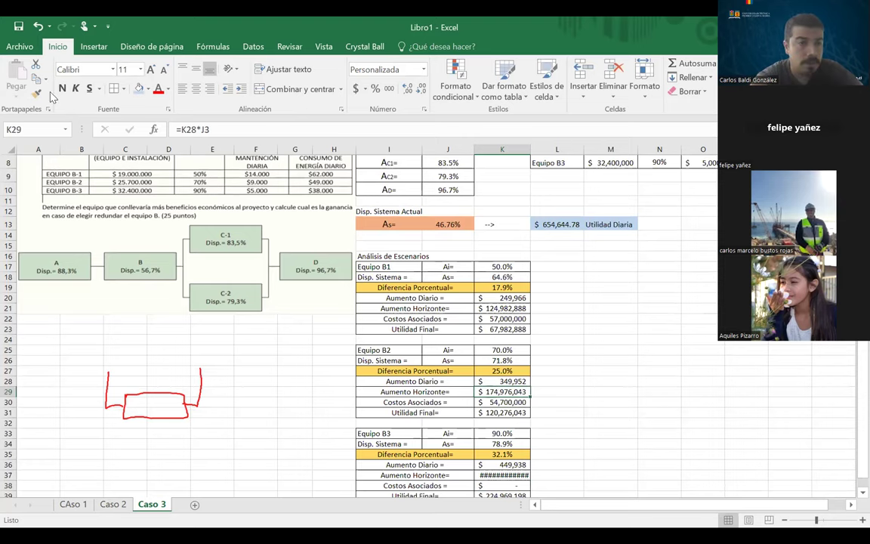
{"action": "left_click", "coordinate": [505, 475]}
{"action": "scroll", "coordinate": [570, 473], "scroll_direction": "down", "scroll_amount": 1}
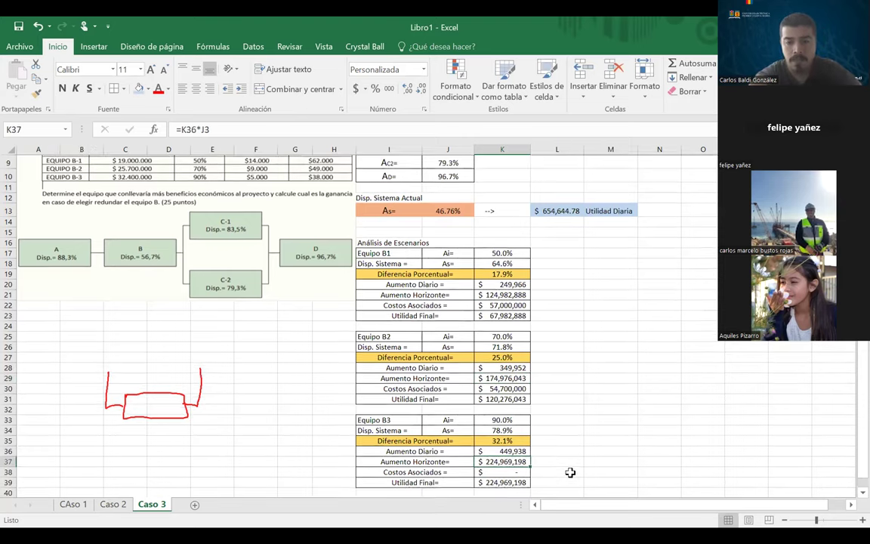
- Enter Equipo B3's Costos Asociados as =M8+O8*J3+P8*J3
{"action": "left_click", "coordinate": [511, 471]}
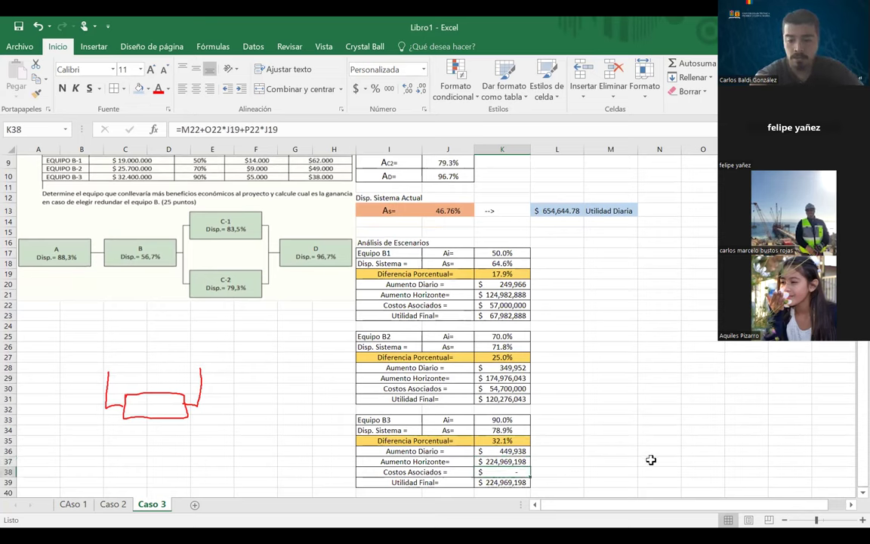
{"action": "type", "text": "="}
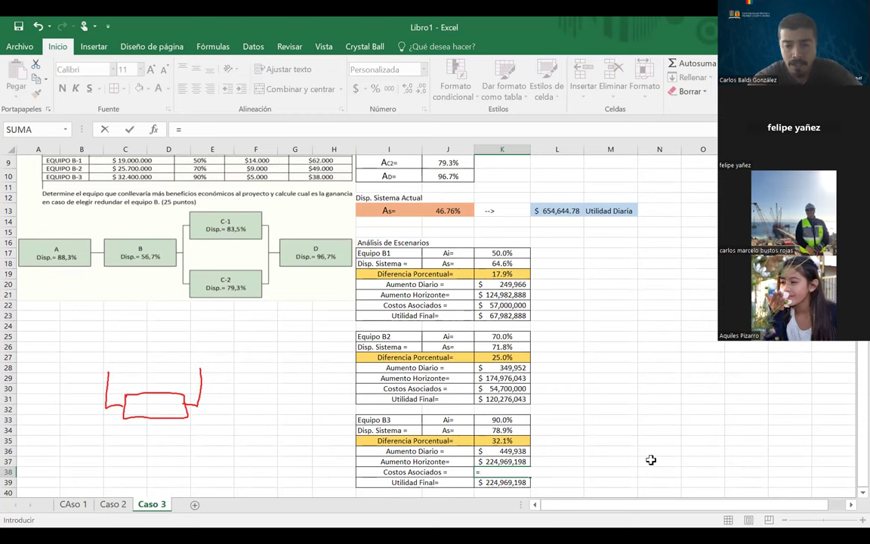
{"action": "scroll", "coordinate": [651, 459], "scroll_direction": "up", "scroll_amount": 2}
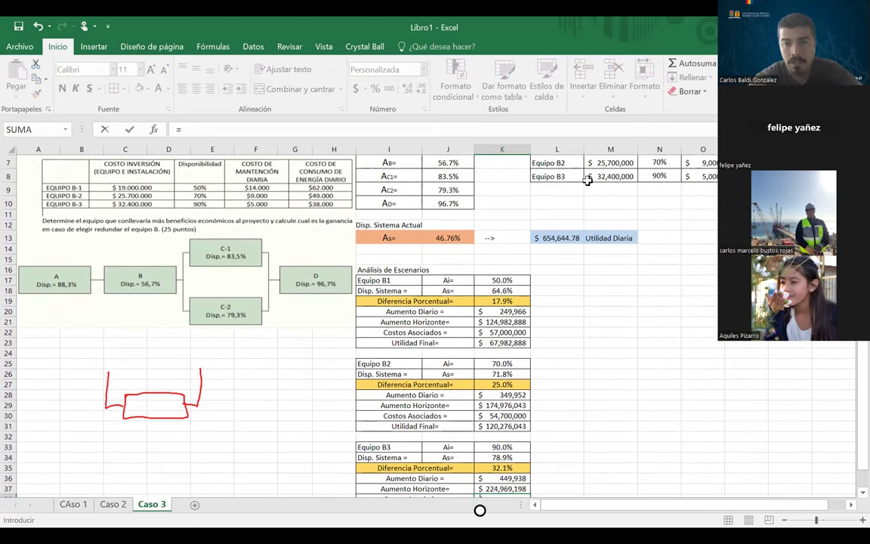
{"action": "left_click", "coordinate": [614, 175]}
{"action": "scroll", "coordinate": [547, 228], "scroll_direction": "up", "scroll_amount": 2}
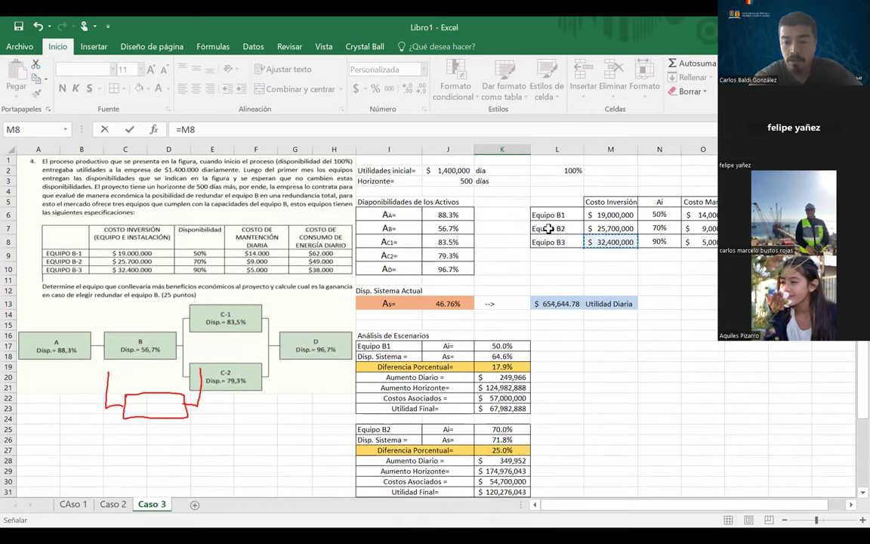
{"action": "type", "text": "+"}
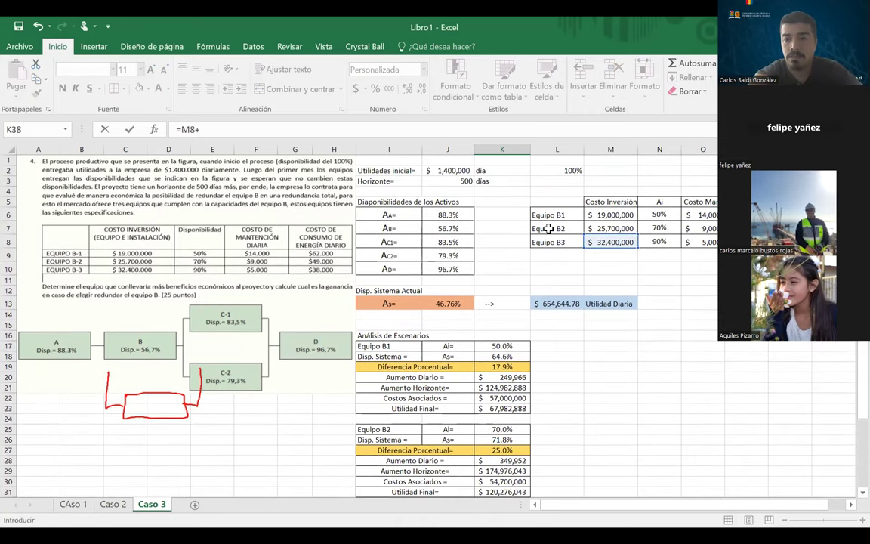
{"action": "left_click", "coordinate": [706, 242]}
{"action": "type", "text": "*"}
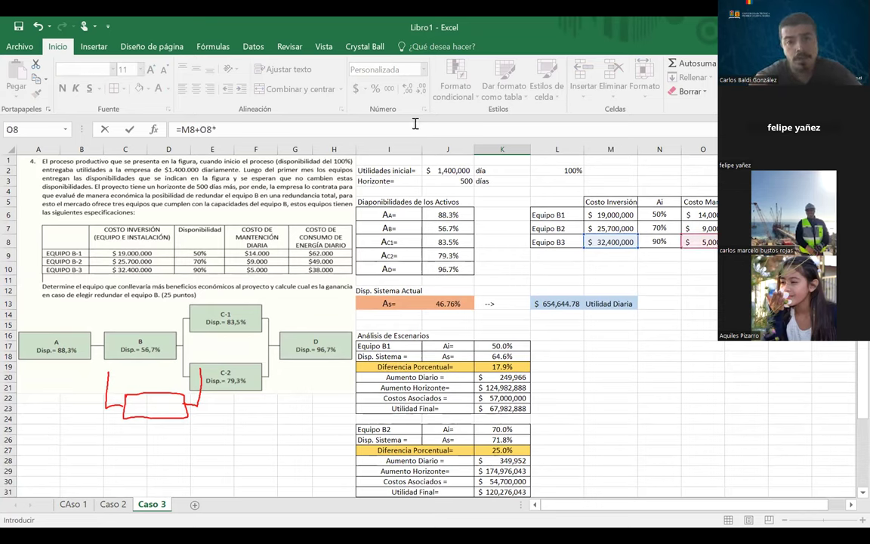
{"action": "left_click", "coordinate": [451, 181]}
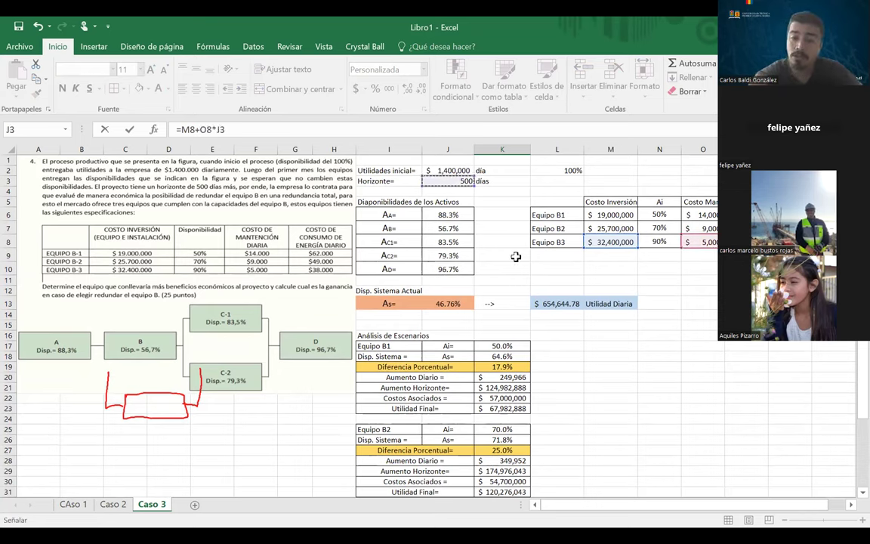
{"action": "type", "text": "+"}
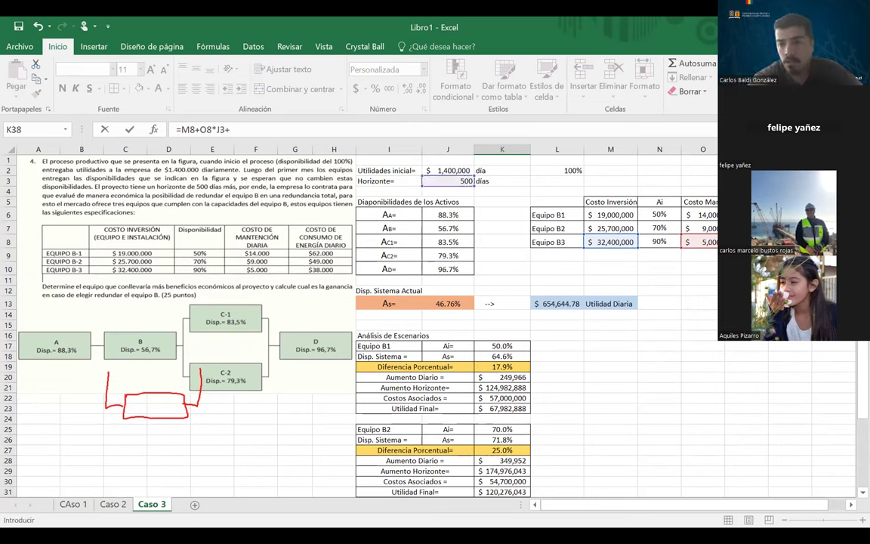
{"action": "left_click", "coordinate": [747, 241]}
{"action": "type", "text": "*"}
{"action": "left_click", "coordinate": [447, 181]}
{"action": "key", "text": "Return"}
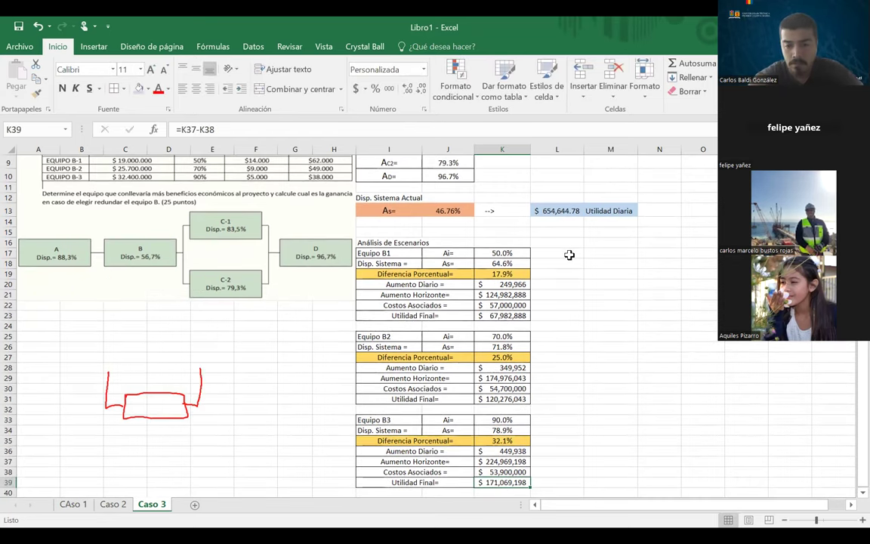
- Review the Equipo B3 Utilidad Final row and return to the top of the sheet
{"action": "left_click_drag", "start_coordinate": [502, 484], "coordinate": [400, 483]}
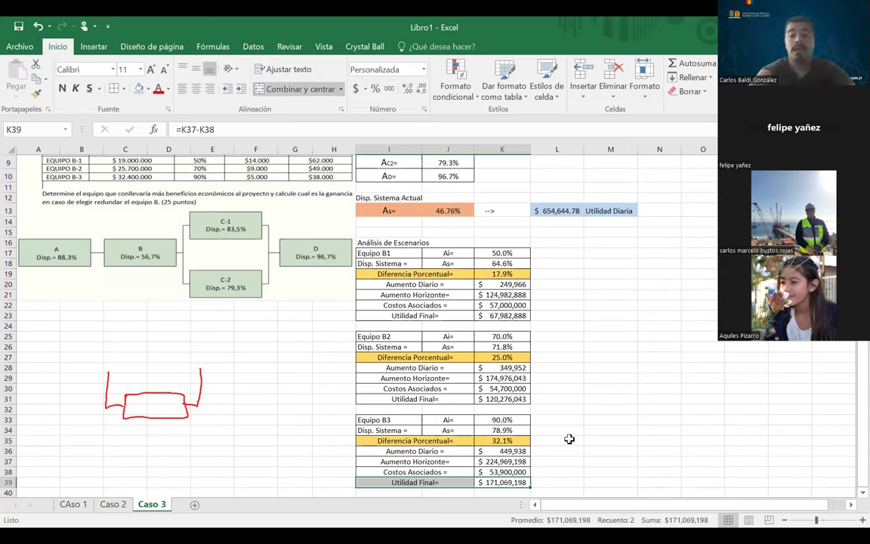
{"action": "left_click", "coordinate": [608, 409]}
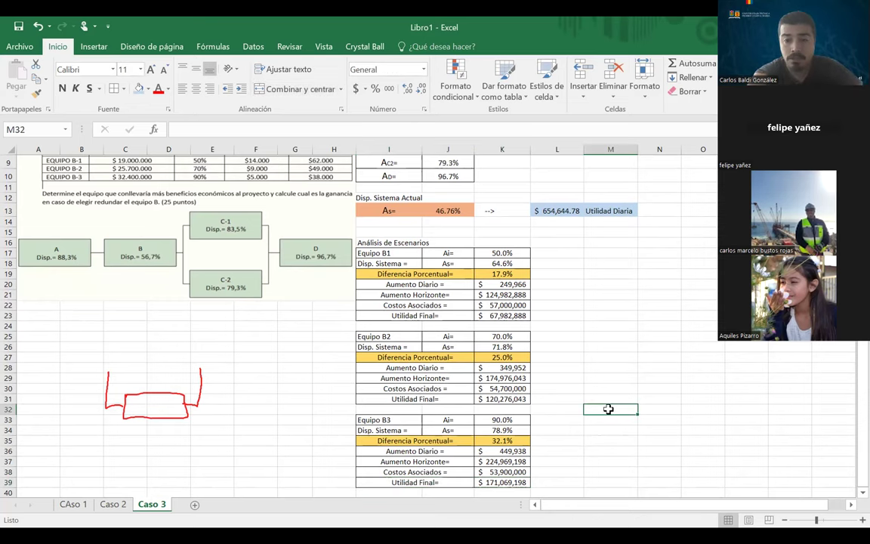
{"action": "scroll", "coordinate": [608, 409], "scroll_direction": "up", "scroll_amount": 2}
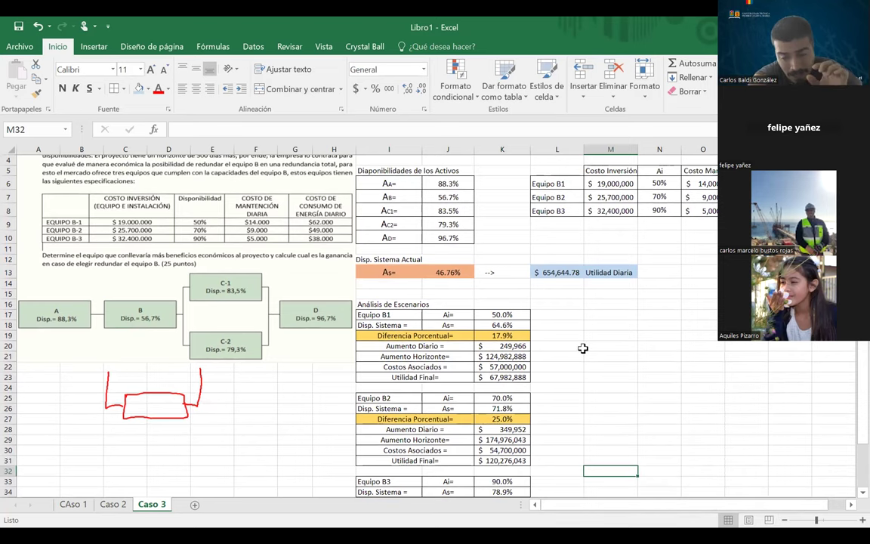
{"action": "scroll", "coordinate": [583, 348], "scroll_direction": "up", "scroll_amount": 1}
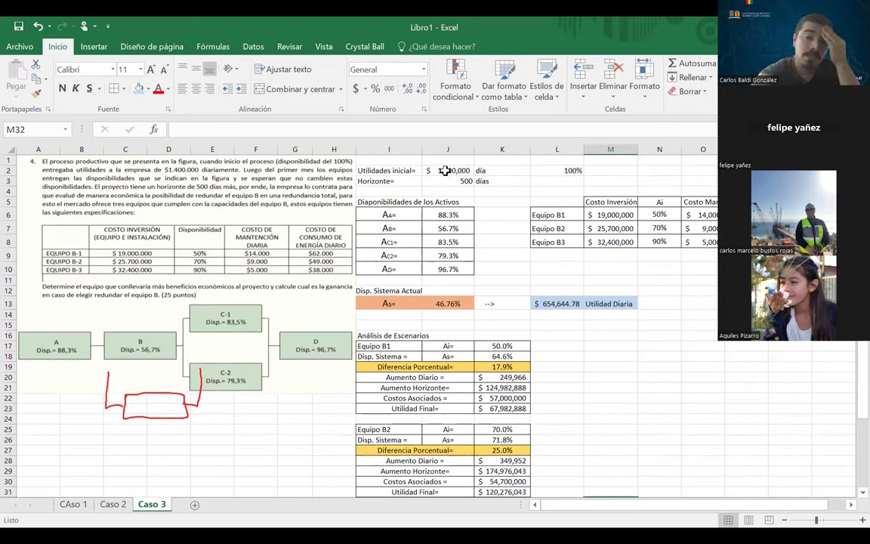
{"action": "left_click", "coordinate": [445, 170]}
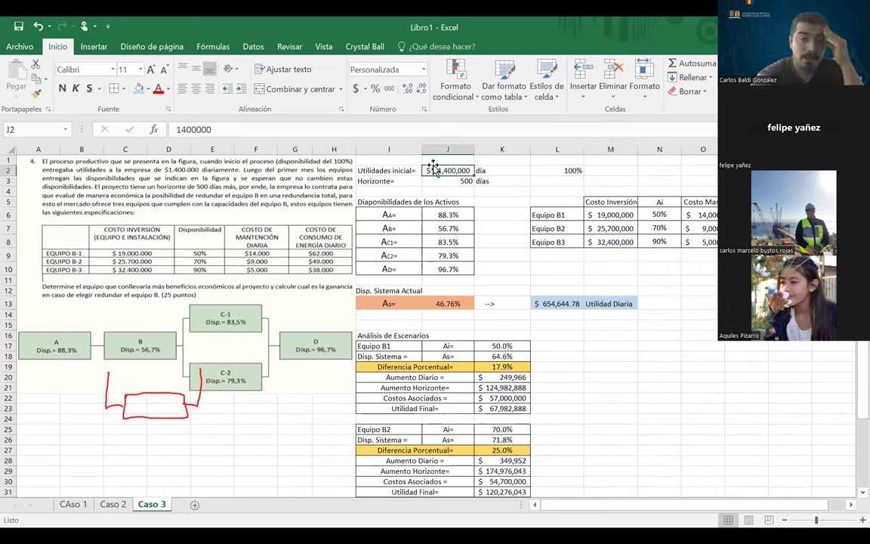
{"action": "double_click", "coordinate": [451, 171]}
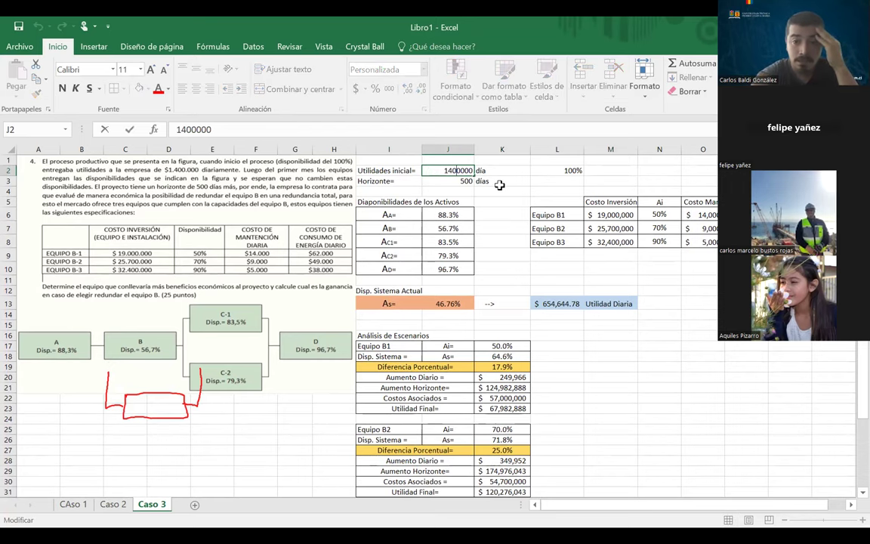
{"action": "key", "text": "Return"}
{"action": "left_click", "coordinate": [472, 170]}
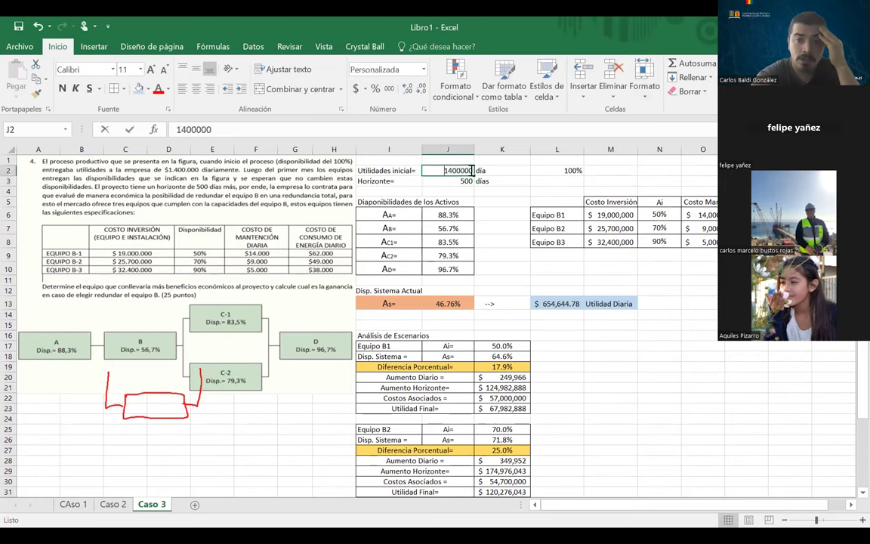
{"action": "key", "text": "BackSpace"}
{"action": "key", "text": "Return"}
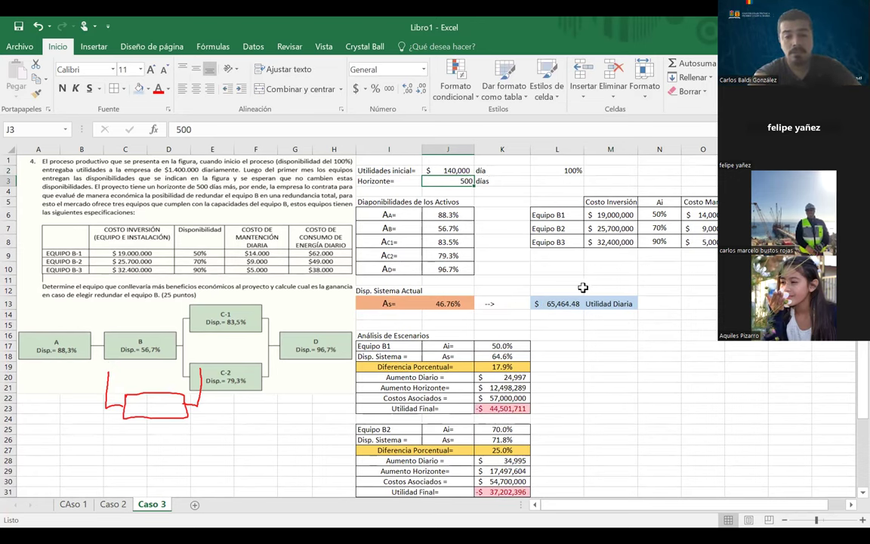
{"action": "scroll", "coordinate": [583, 364], "scroll_direction": "down", "scroll_amount": 3}
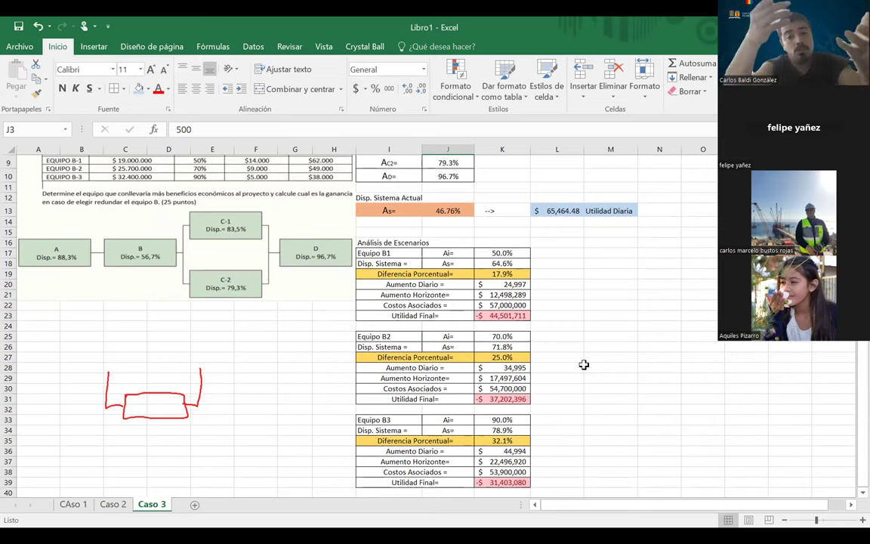
{"action": "scroll", "coordinate": [584, 365], "scroll_direction": "up", "scroll_amount": 2}
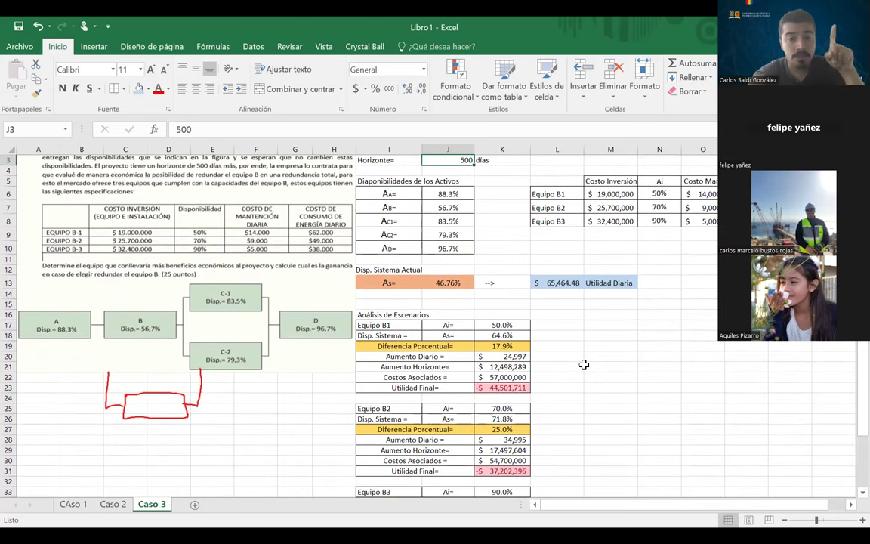
{"action": "scroll", "coordinate": [584, 365], "scroll_direction": "up", "scroll_amount": 1}
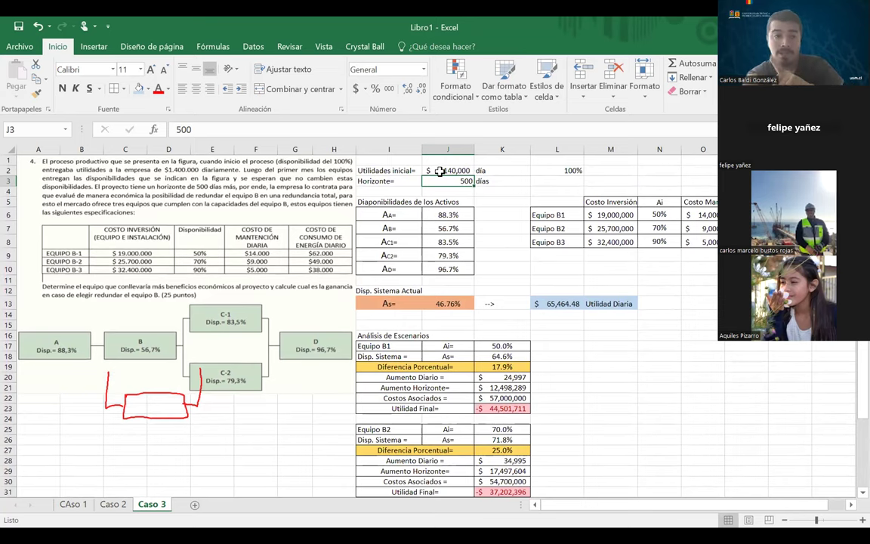
{"action": "scroll", "coordinate": [575, 310], "scroll_direction": "down", "scroll_amount": 3}
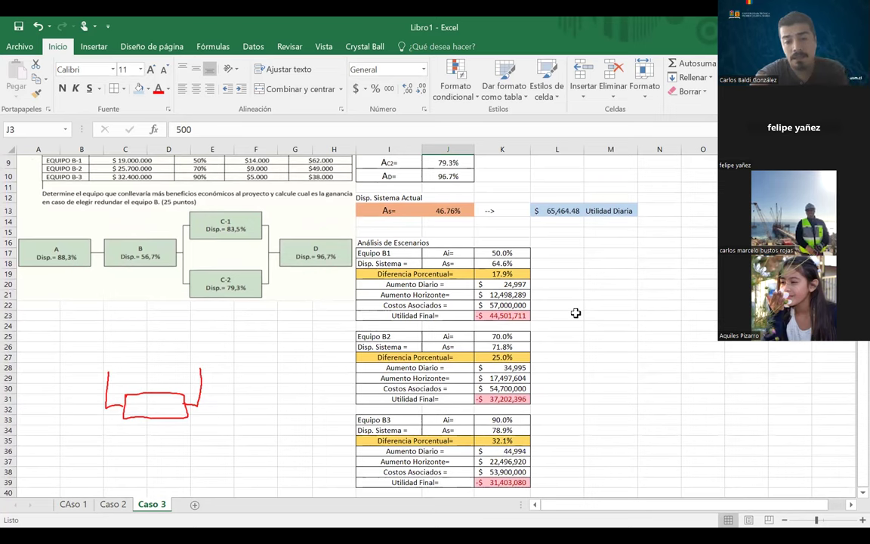
{"action": "scroll", "coordinate": [361, 304], "scroll_direction": "up", "scroll_amount": 3}
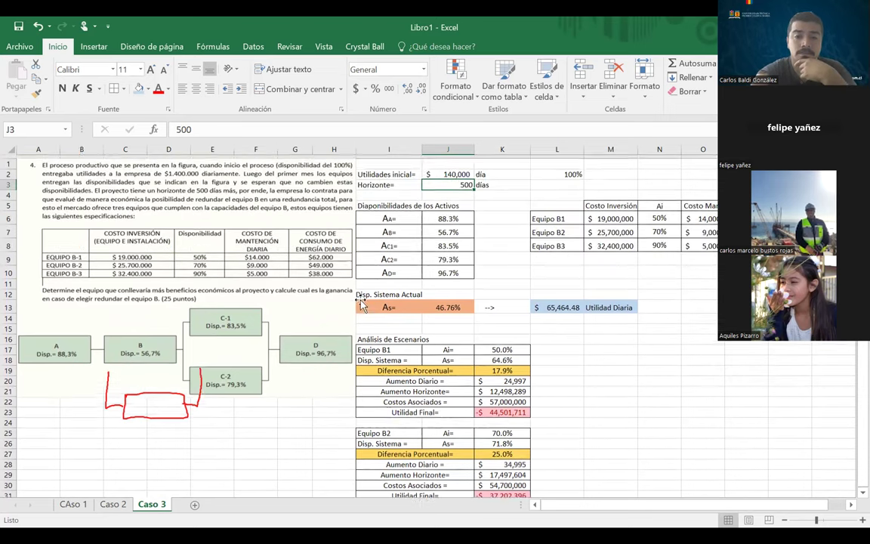
{"action": "left_click", "coordinate": [453, 171]}
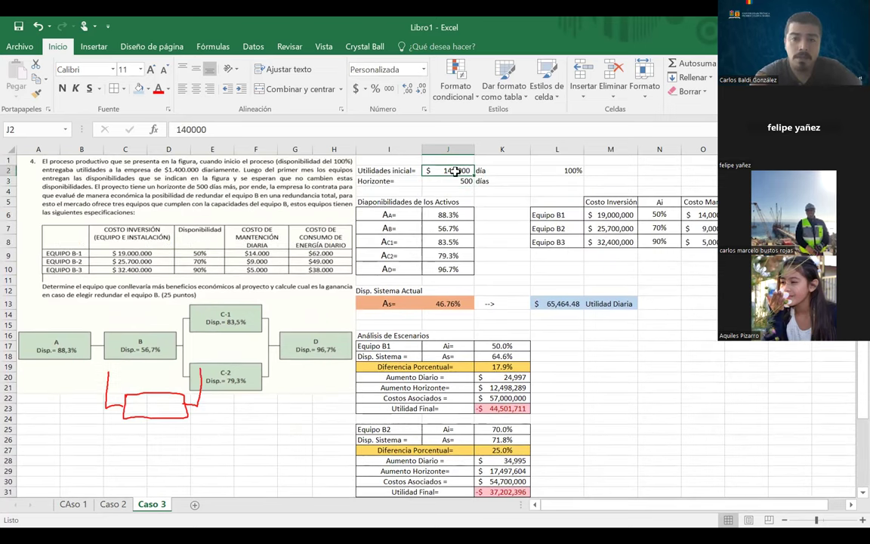
{"action": "double_click", "coordinate": [453, 170]}
{"action": "type", "text": "0"}
{"action": "key", "text": "Return"}
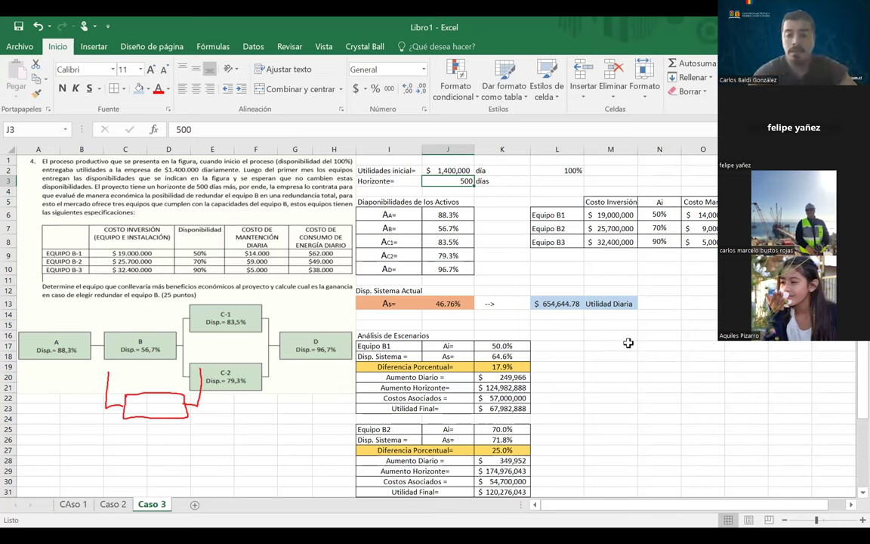
- Set the Ai value to 50% for Equipo B3 and Equipo B2
{"action": "left_click", "coordinate": [660, 242]}
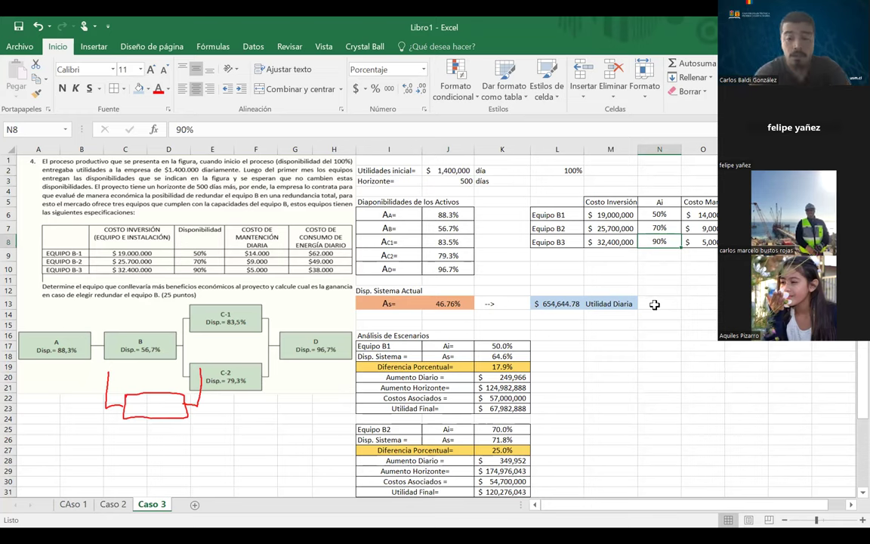
{"action": "type", "text": "50"}
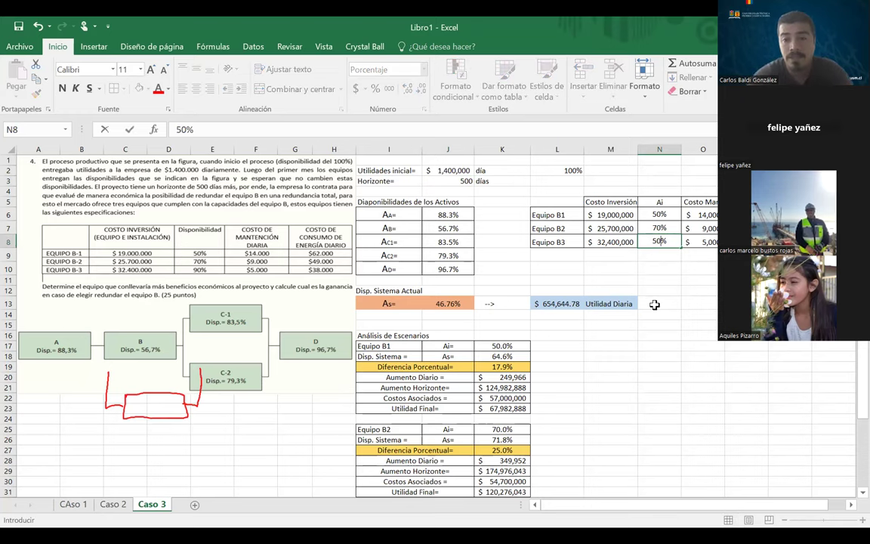
{"action": "key", "text": "Up"}
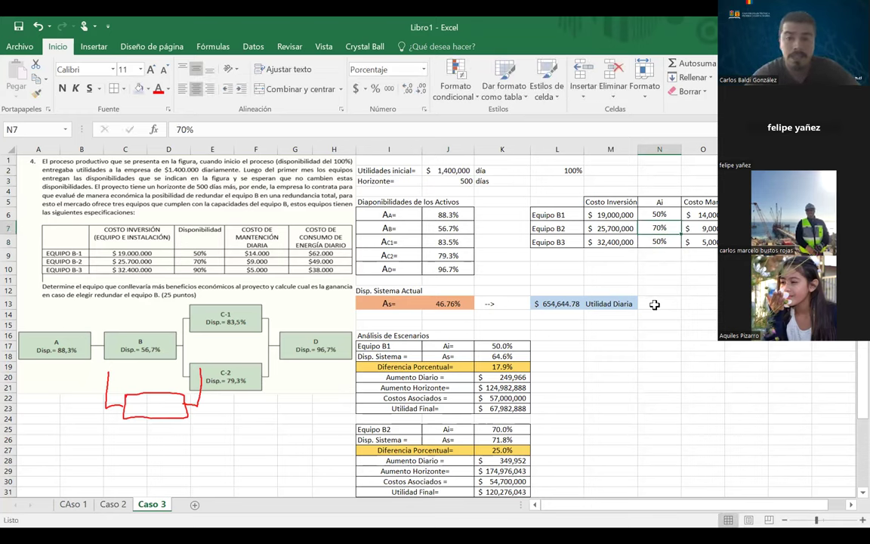
{"action": "type", "text": "59"}
{"action": "key", "text": "Up"}
{"action": "key", "text": "Down"}
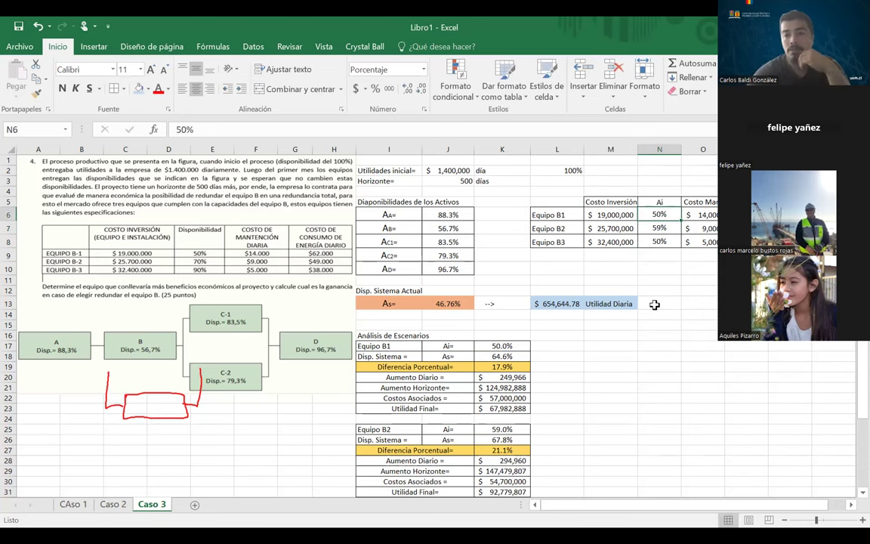
{"action": "type", "text": "50"}
{"action": "key", "text": "ctrl+Return"}
- Review the B1–B3 Utilidad Final formulas, then select the Ai values N6:N8
{"action": "scroll", "coordinate": [628, 406], "scroll_direction": "down", "scroll_amount": 3}
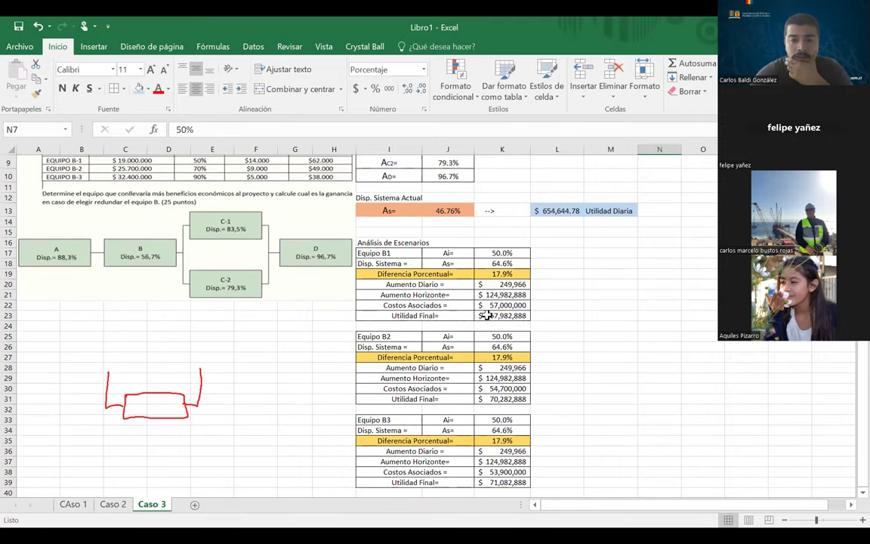
{"action": "left_click", "coordinate": [502, 314]}
{"action": "left_click", "coordinate": [550, 317]}
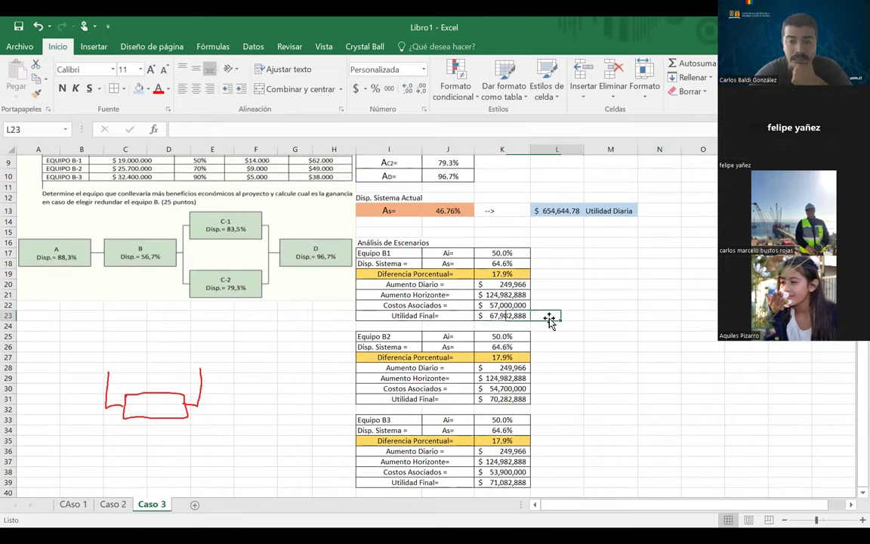
{"action": "key", "text": "Down"}
{"action": "key", "text": "Down"}
{"action": "key", "text": "Down"}
{"action": "key", "text": "Down"}
{"action": "key", "text": "Down"}
{"action": "key", "text": "Down"}
{"action": "key", "text": "Down"}
{"action": "key", "text": "Down"}
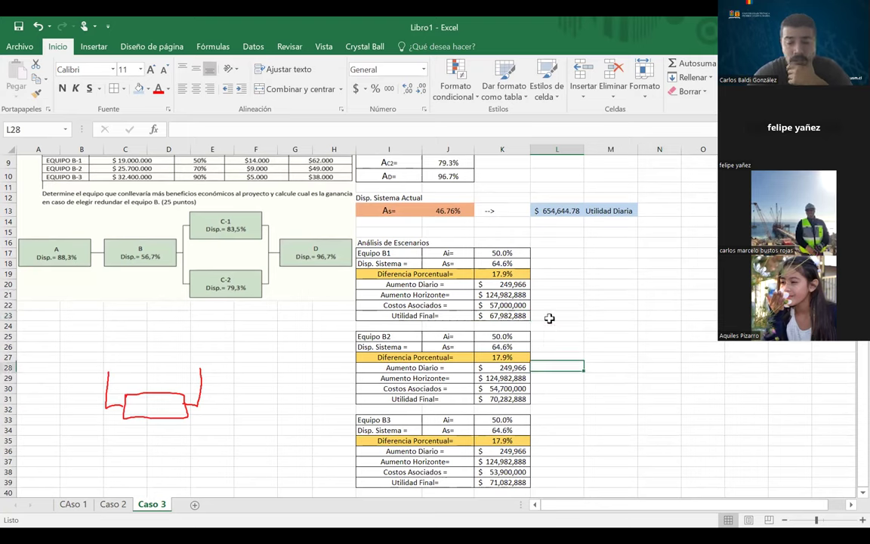
{"action": "key", "text": "Left"}
{"action": "key", "text": "Down"}
{"action": "key", "text": "Down"}
{"action": "key", "text": "Down"}
{"action": "key", "text": "Down"}
{"action": "key", "text": "Down"}
{"action": "key", "text": "Down"}
{"action": "key", "text": "Down"}
{"action": "key", "text": "Down"}
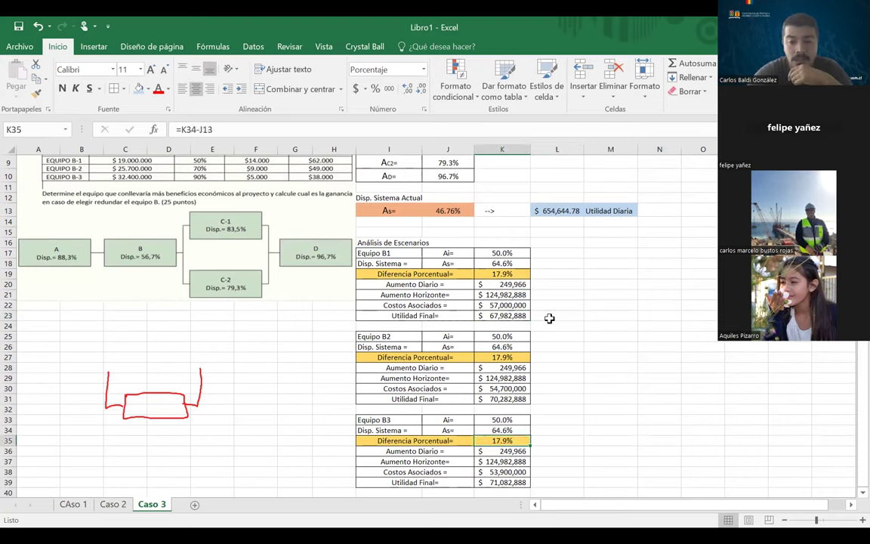
{"action": "key", "text": "Right"}
{"action": "key", "text": "Up"}
{"action": "key", "text": "Up"}
{"action": "key", "text": "Up"}
{"action": "key", "text": "Up"}
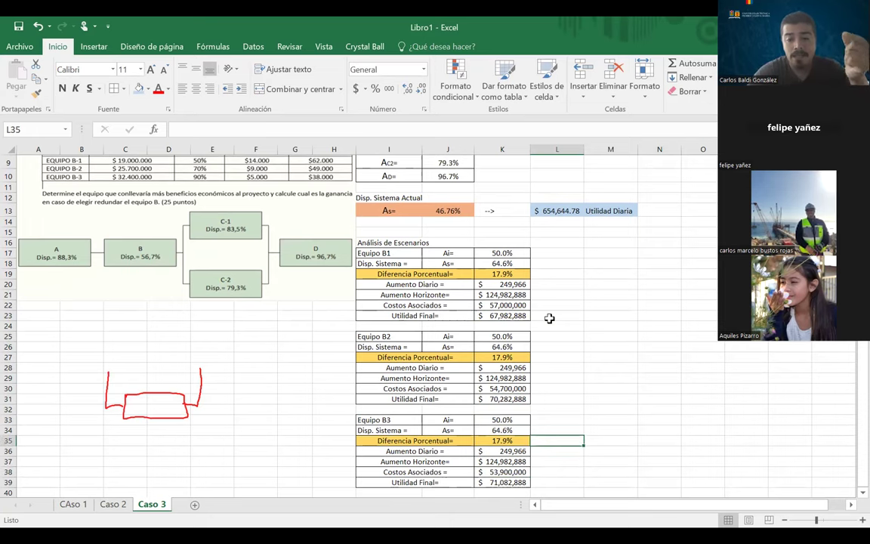
{"action": "scroll", "coordinate": [549, 318], "scroll_direction": "up", "scroll_amount": 3}
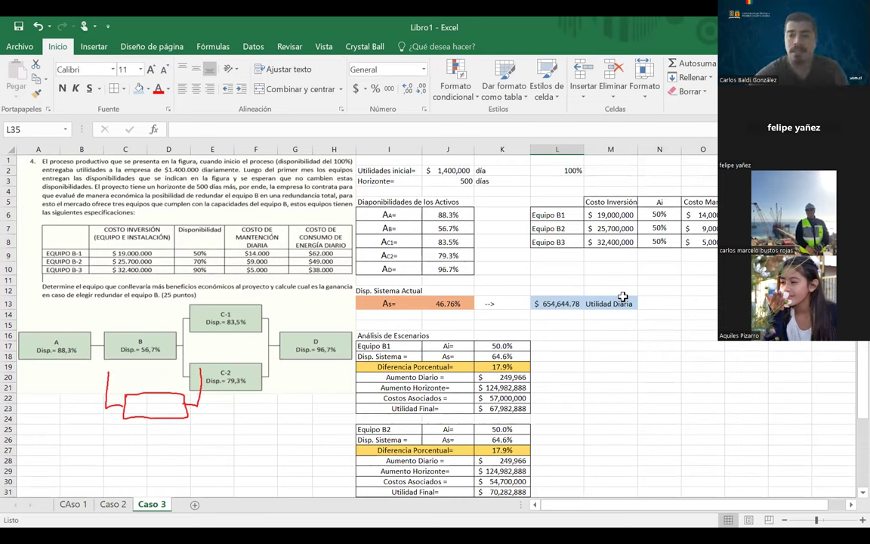
{"action": "left_click_drag", "start_coordinate": [660, 215], "coordinate": [657, 238]}
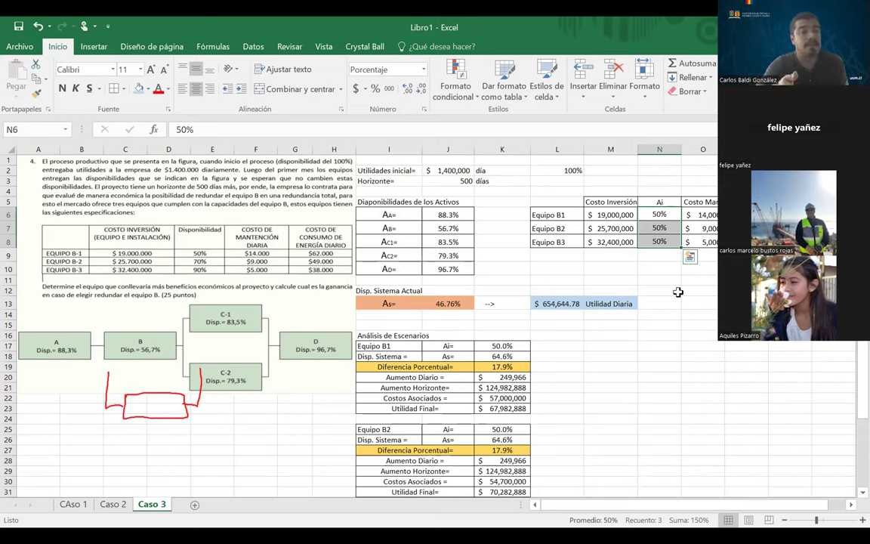
{"action": "left_click", "coordinate": [701, 242]}
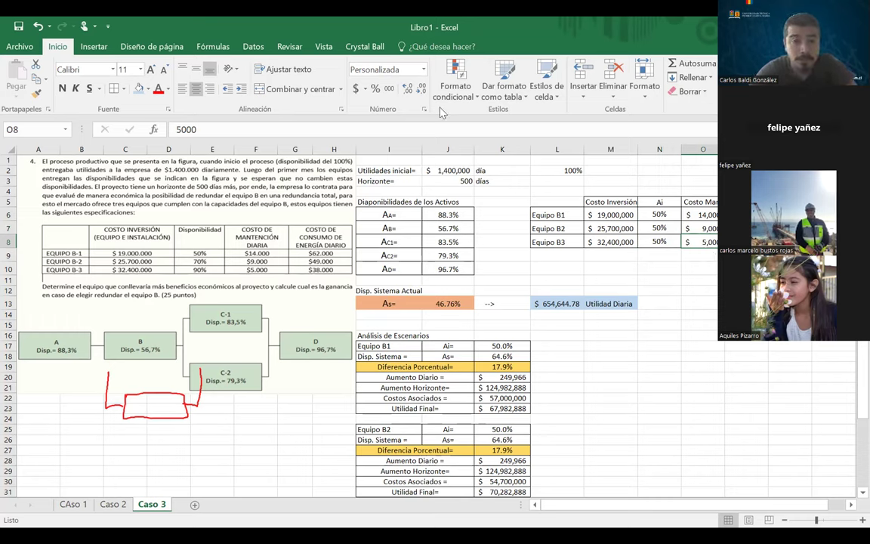
- In Crystal Ball, define O8 as a uniform assumption with minimum 5000 and maximum 10000
{"action": "left_click", "coordinate": [364, 47]}
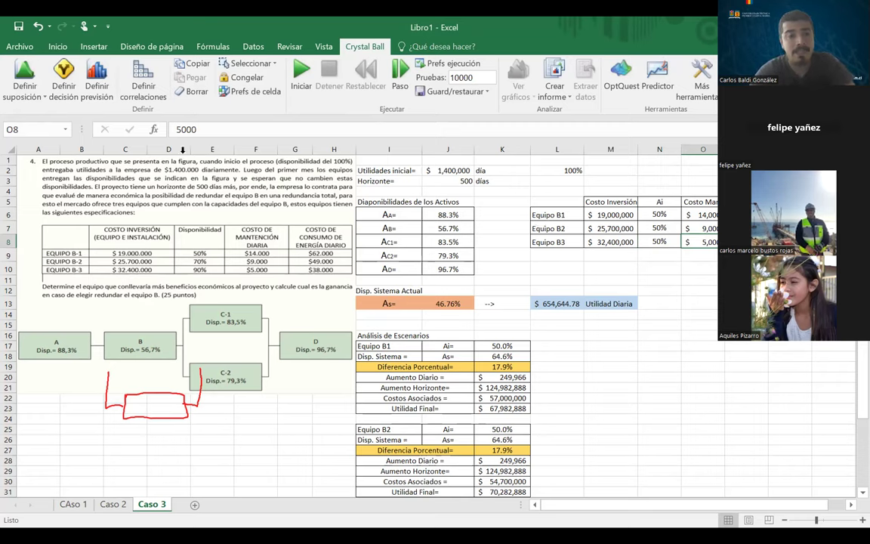
{"action": "left_click", "coordinate": [25, 81]}
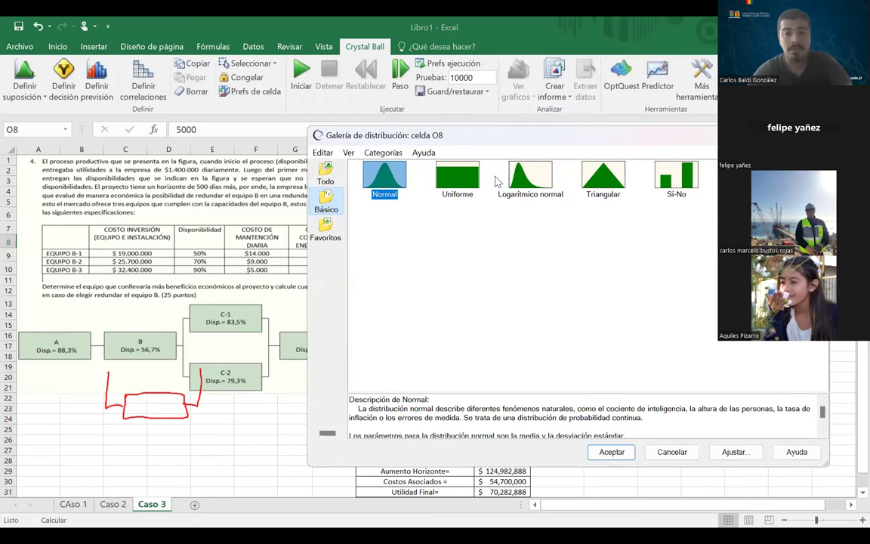
{"action": "left_click", "coordinate": [456, 176]}
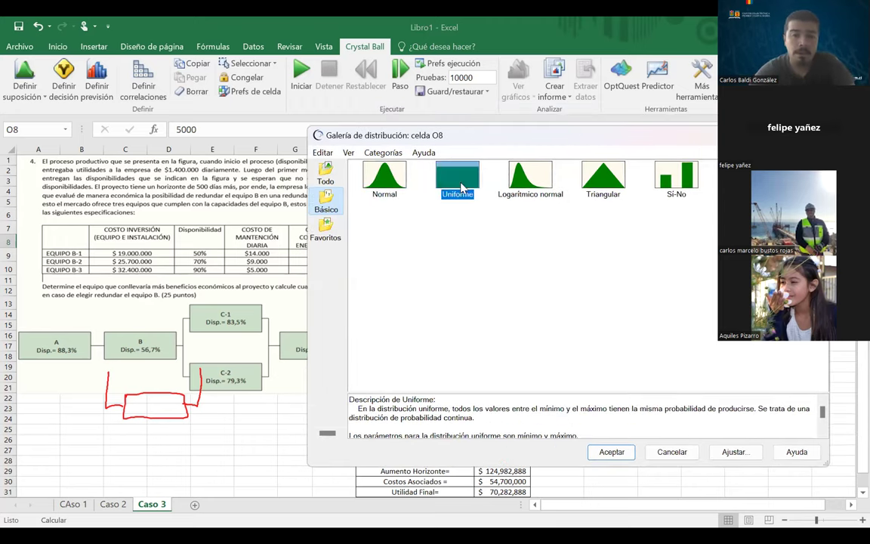
{"action": "left_click", "coordinate": [614, 452]}
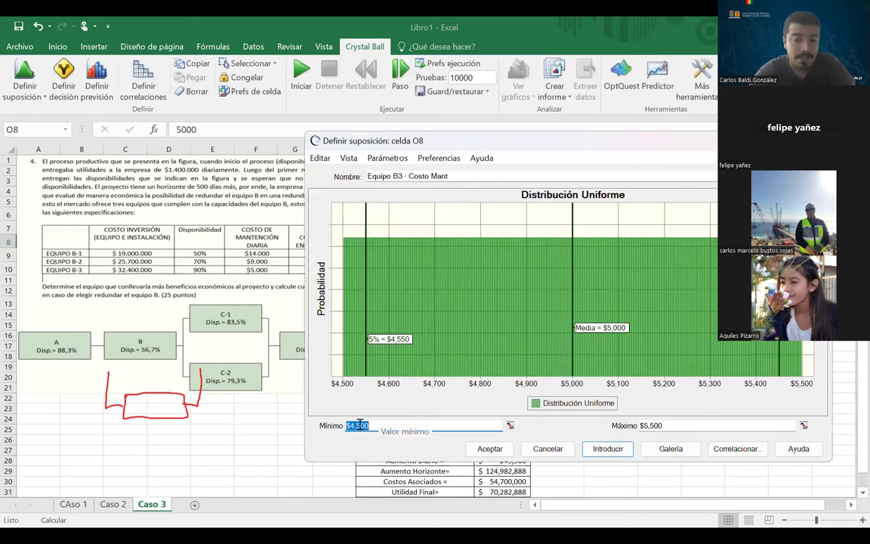
{"action": "type", "text": "5000"}
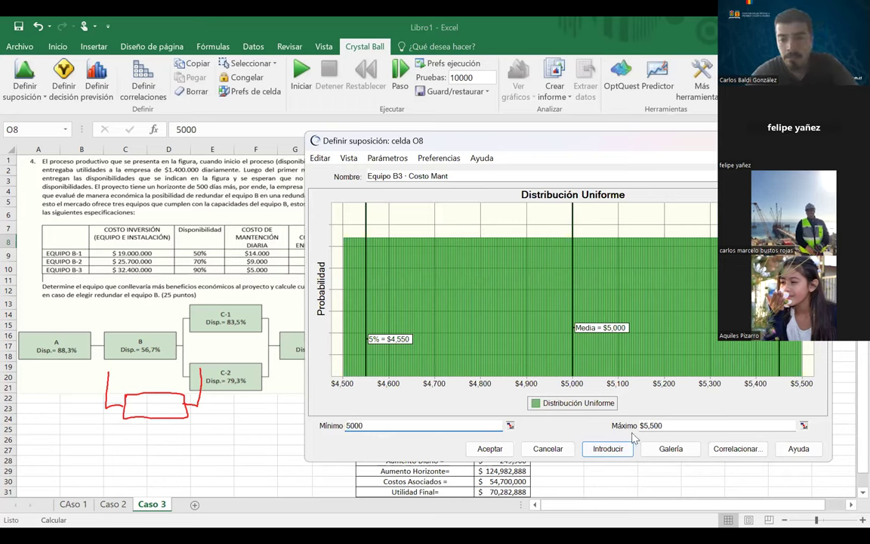
{"action": "left_click", "coordinate": [657, 426]}
{"action": "type", "text": "1"}
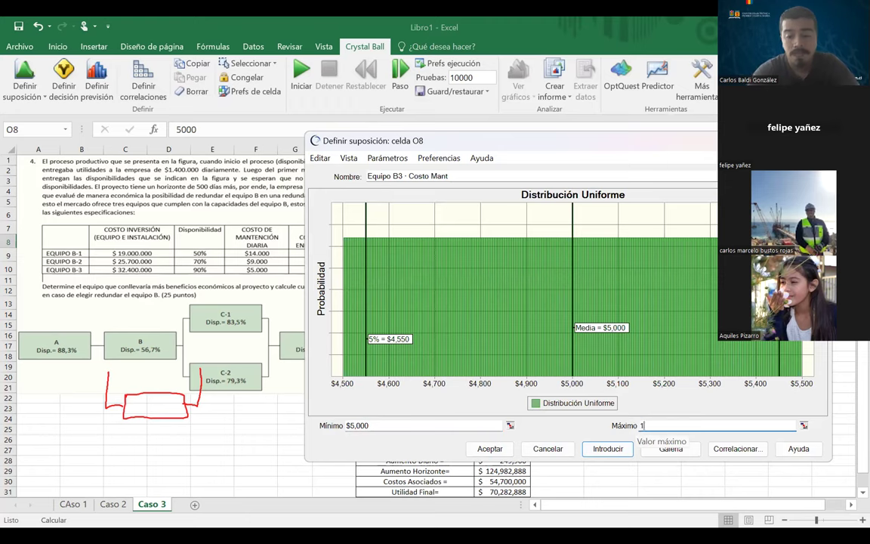
{"action": "type", "text": "0,000000"}
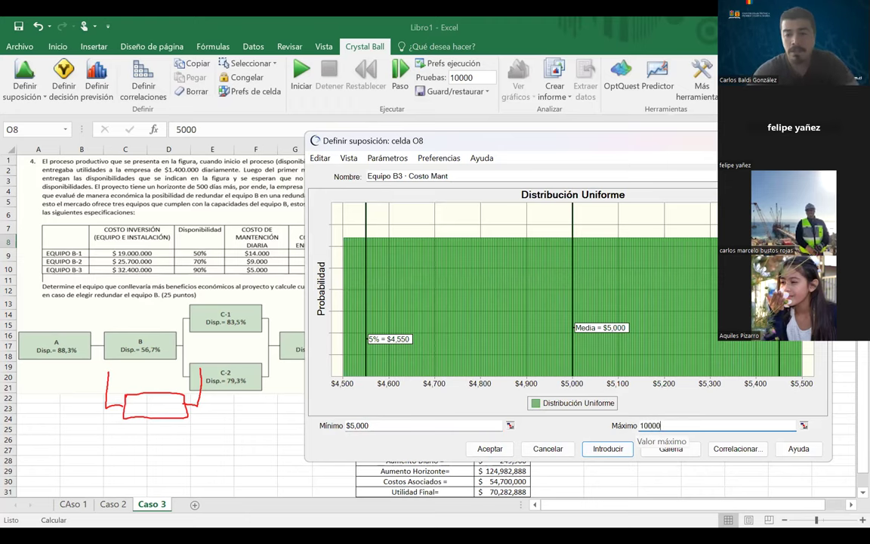
{"action": "left_click", "coordinate": [607, 449]}
{"action": "left_click", "coordinate": [489, 448]}
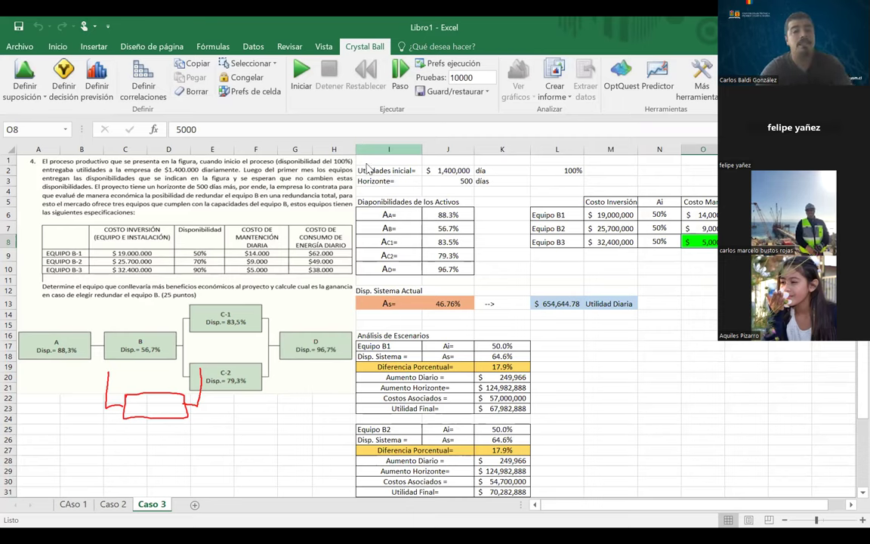
{"action": "double_click", "coordinate": [458, 78]}
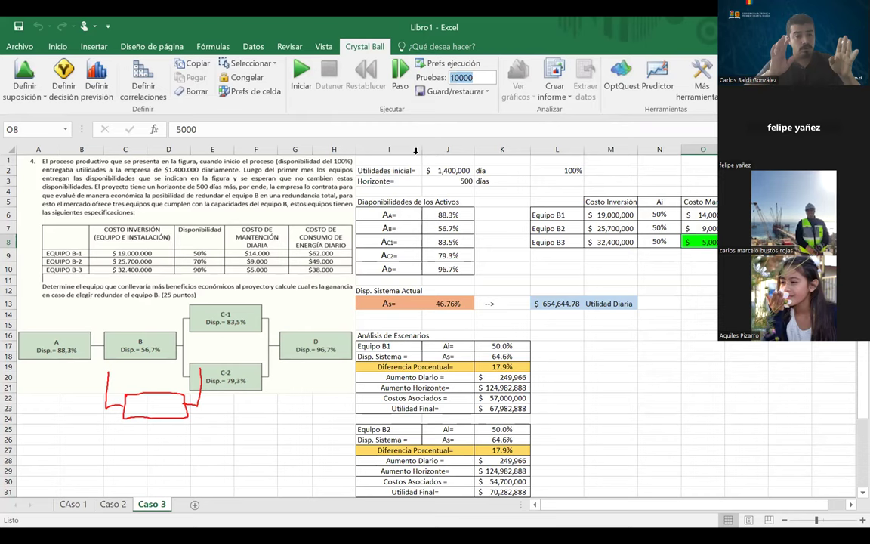
{"action": "key", "text": "Return"}
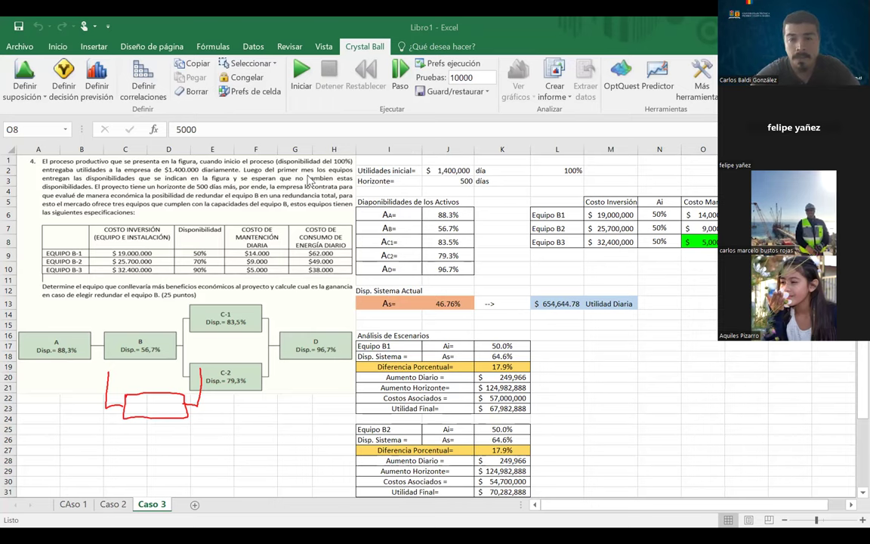
- Save the workbook to Escritorio via Guardar como under the name 'Clase 15 abril'
{"action": "left_click", "coordinate": [30, 45]}
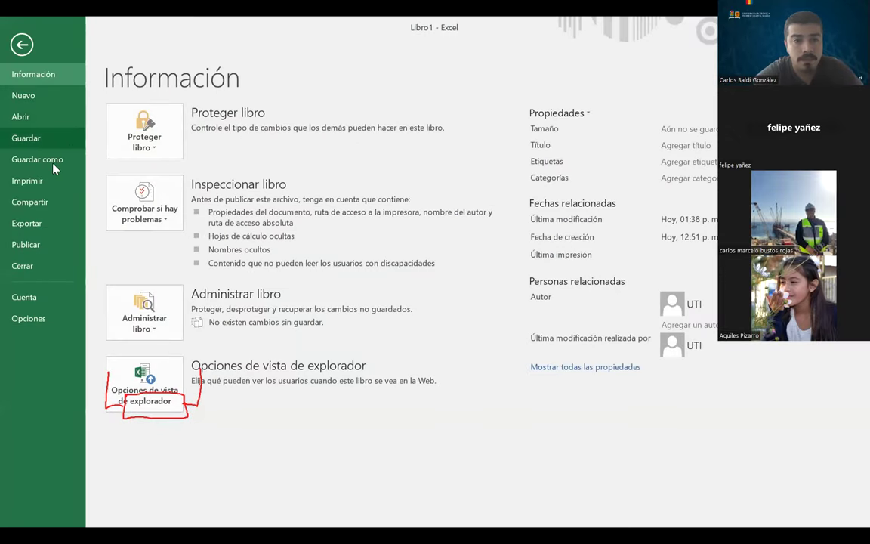
{"action": "left_click", "coordinate": [55, 167]}
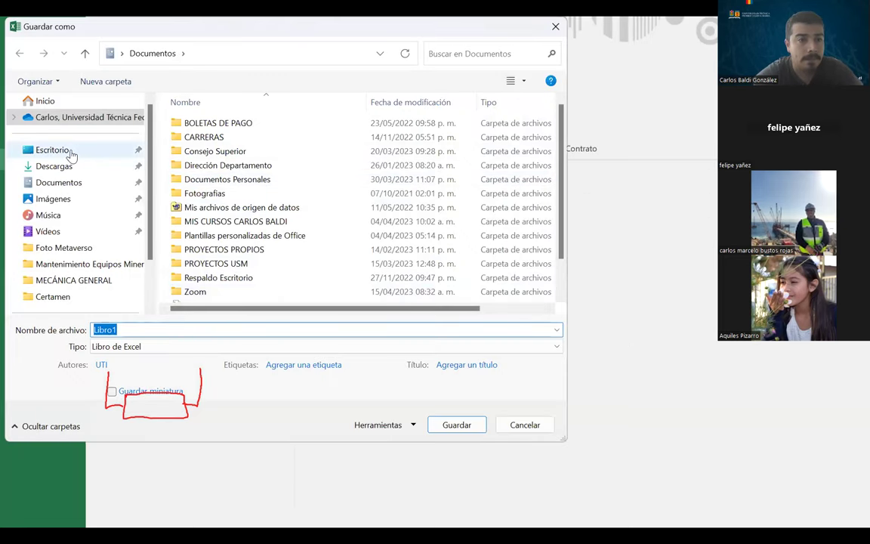
{"action": "left_click", "coordinate": [68, 151]}
{"action": "double_click", "coordinate": [252, 330]}
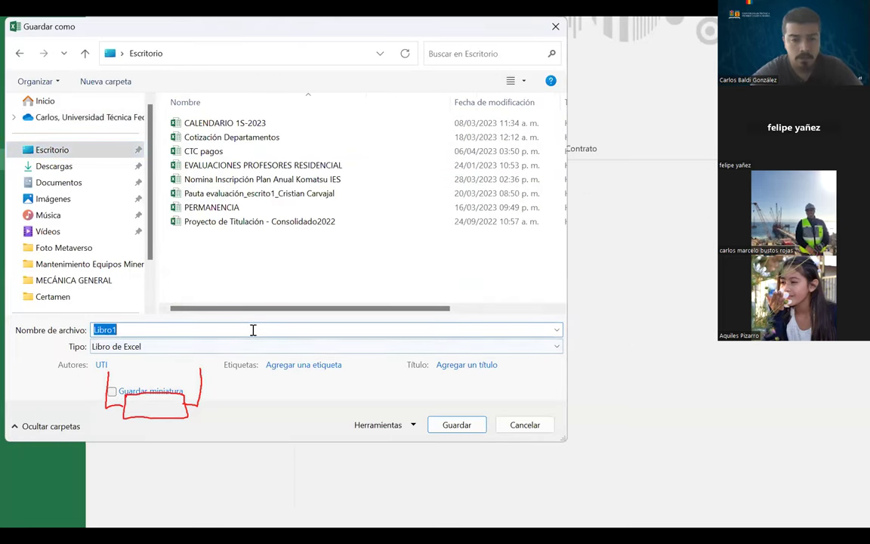
{"action": "type", "text": "Clase"}
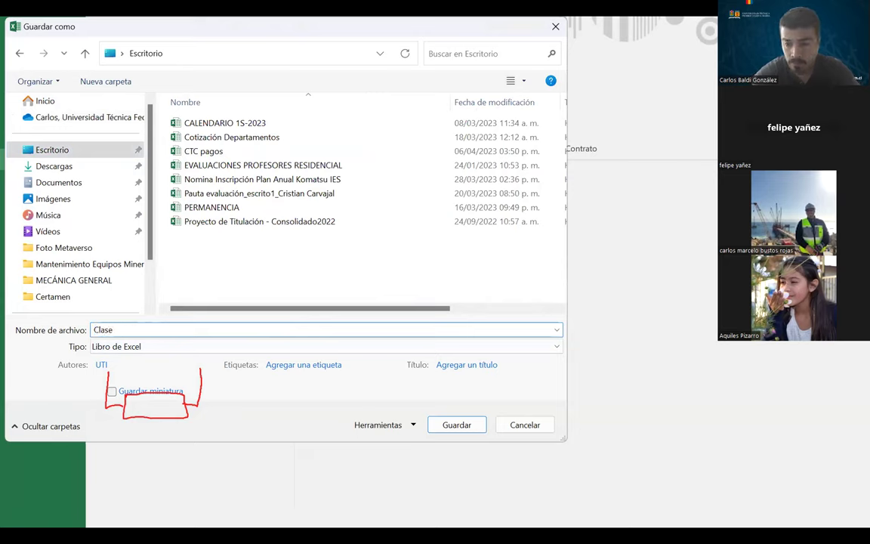
{"action": "type", "text": " 15 abril"}
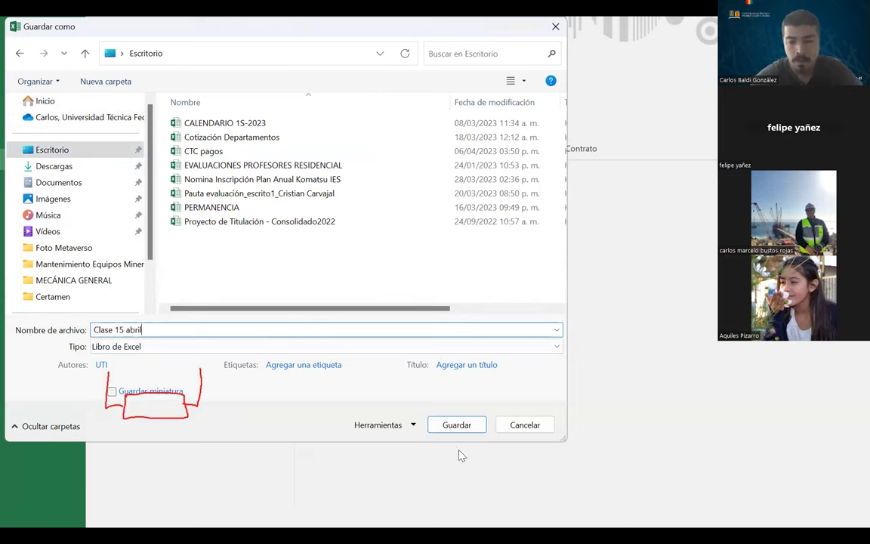
{"action": "left_click", "coordinate": [454, 426]}
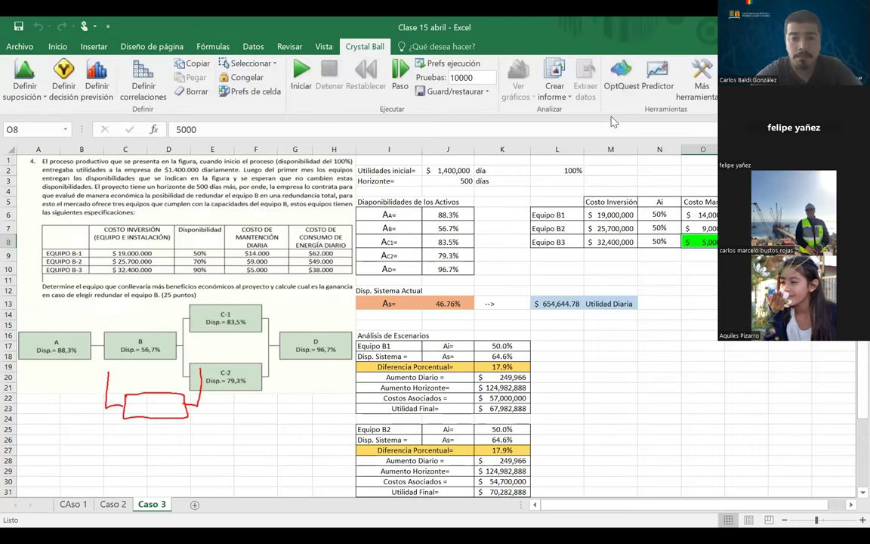
{"action": "double_click", "coordinate": [502, 367]}
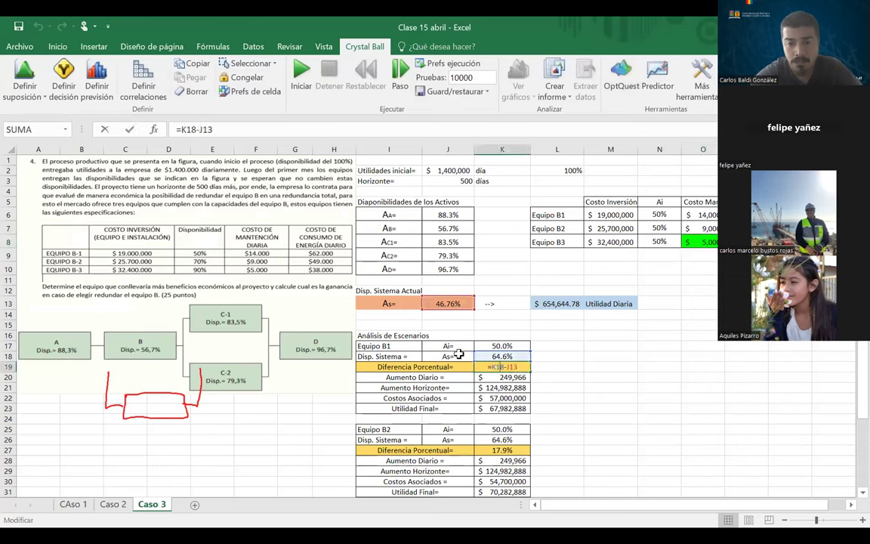
{"action": "key", "text": "Return"}
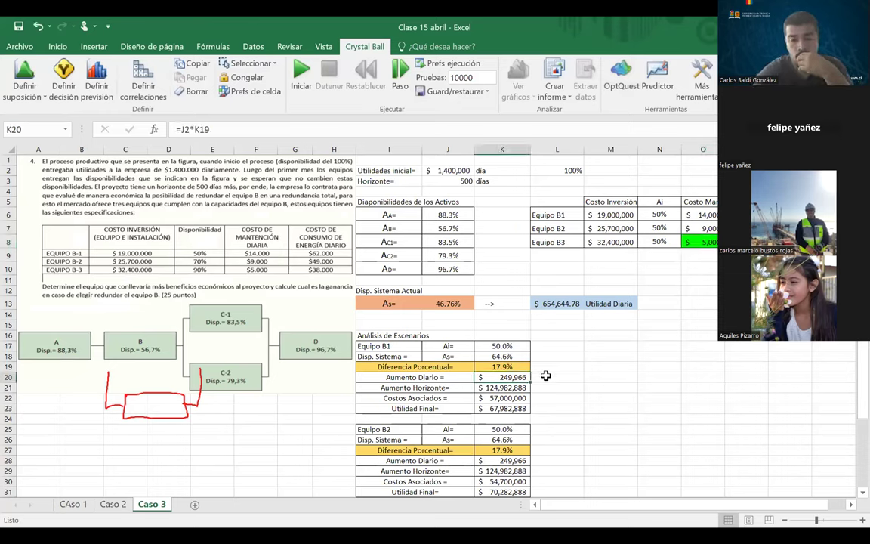
{"action": "left_click", "coordinate": [499, 406]}
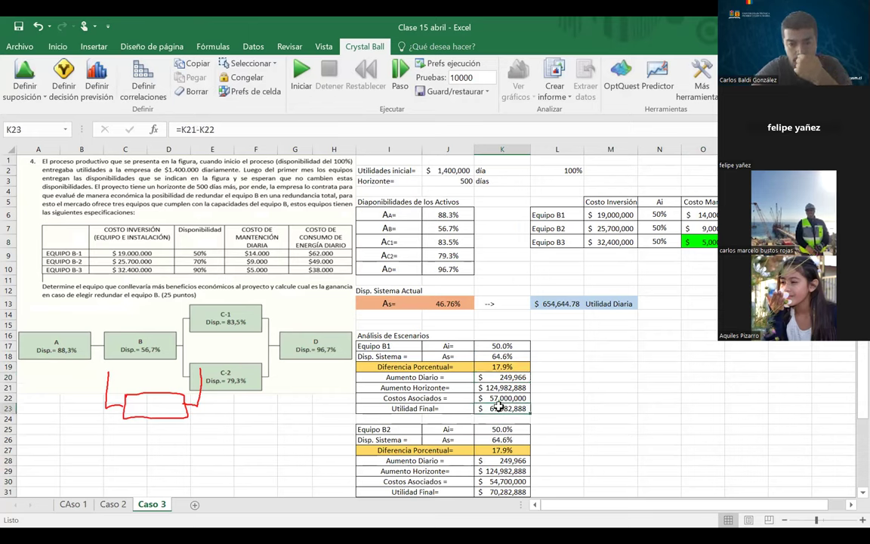
{"action": "double_click", "coordinate": [499, 406]}
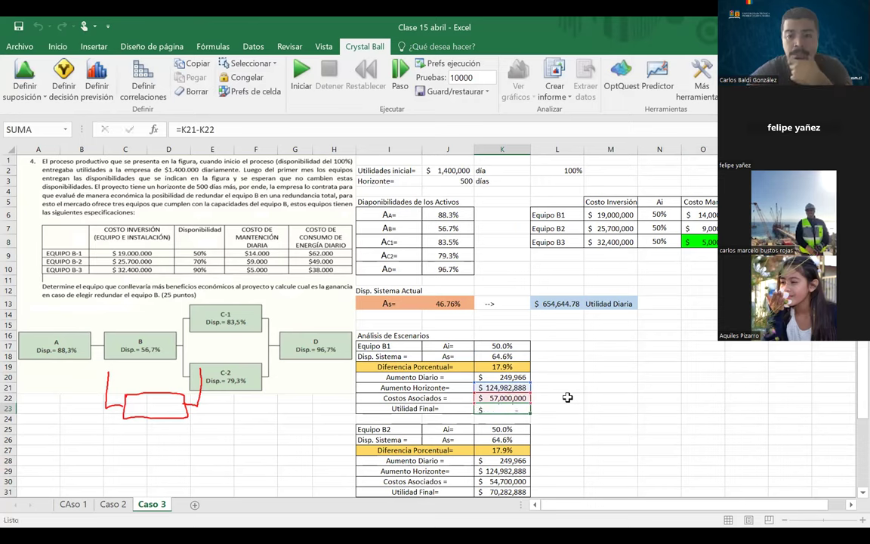
{"action": "key", "text": "Return"}
{"action": "left_click_drag", "start_coordinate": [492, 355], "coordinate": [410, 356]}
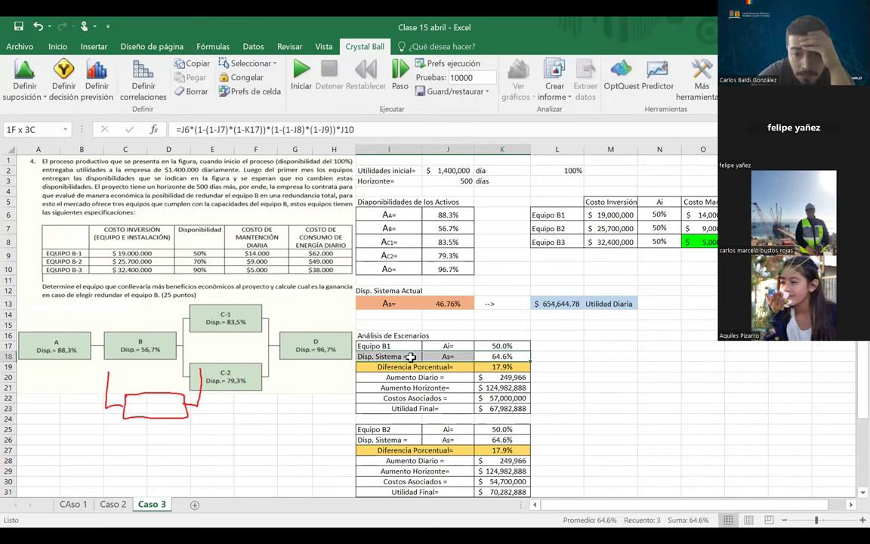
{"action": "left_click", "coordinate": [498, 356]}
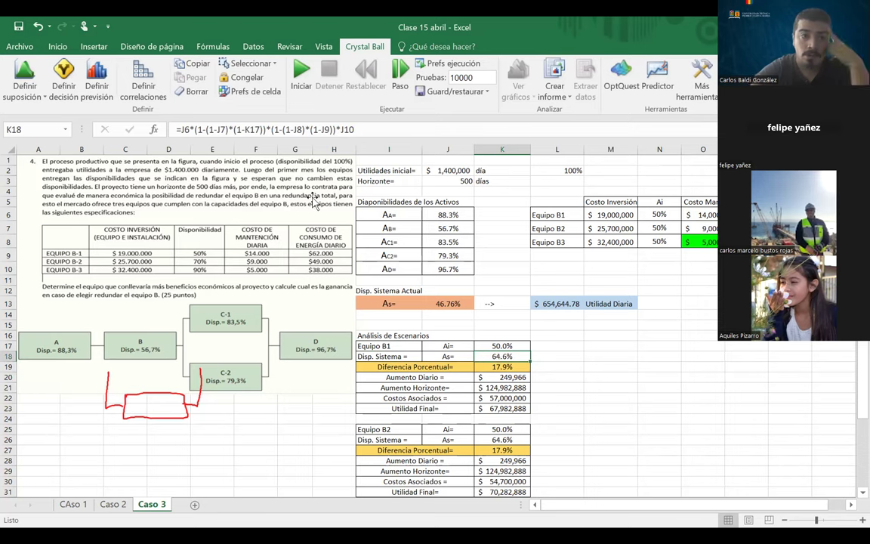
{"action": "left_click", "coordinate": [59, 46]}
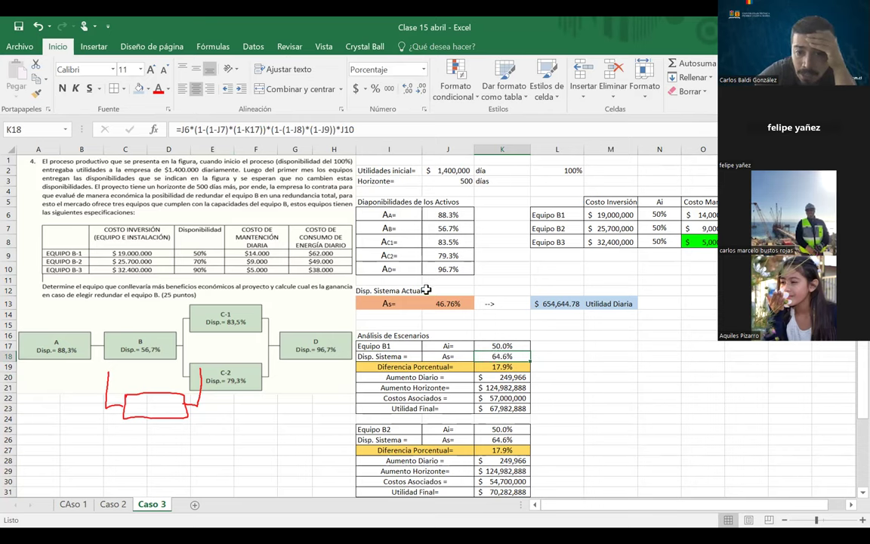
{"action": "left_click_drag", "start_coordinate": [438, 303], "coordinate": [379, 303]}
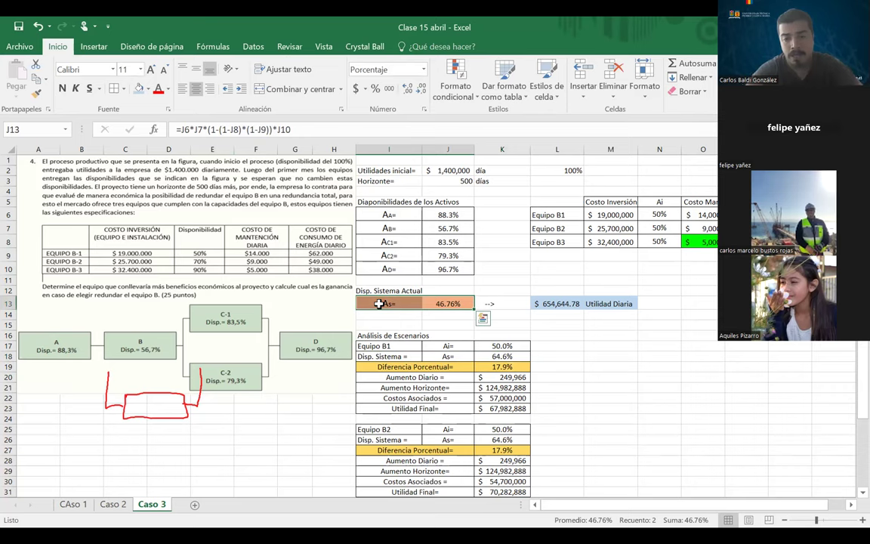
{"action": "left_click", "coordinate": [500, 356]}
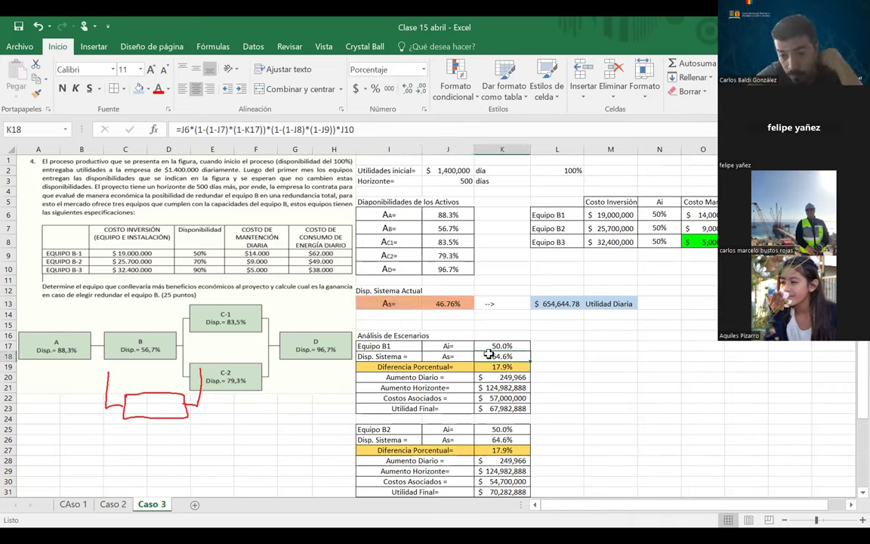
{"action": "left_click", "coordinate": [487, 367]}
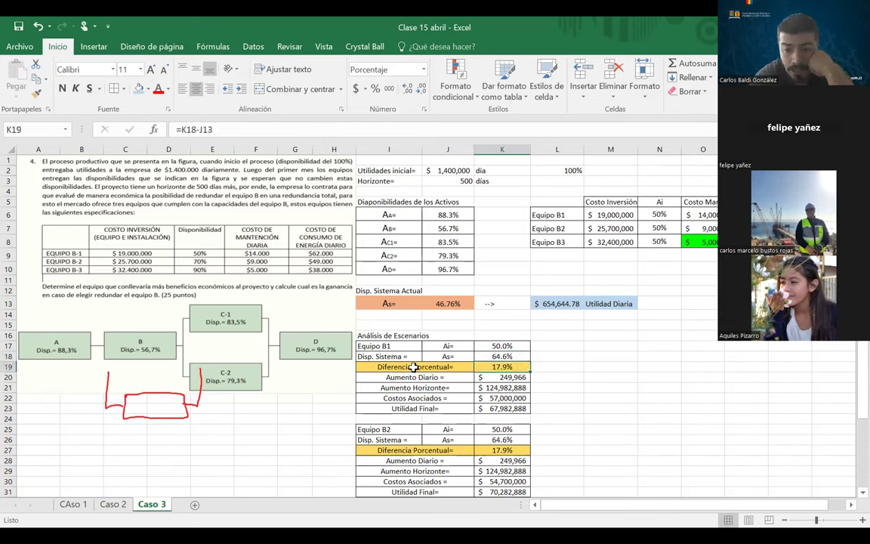
{"action": "left_click", "coordinate": [507, 376]}
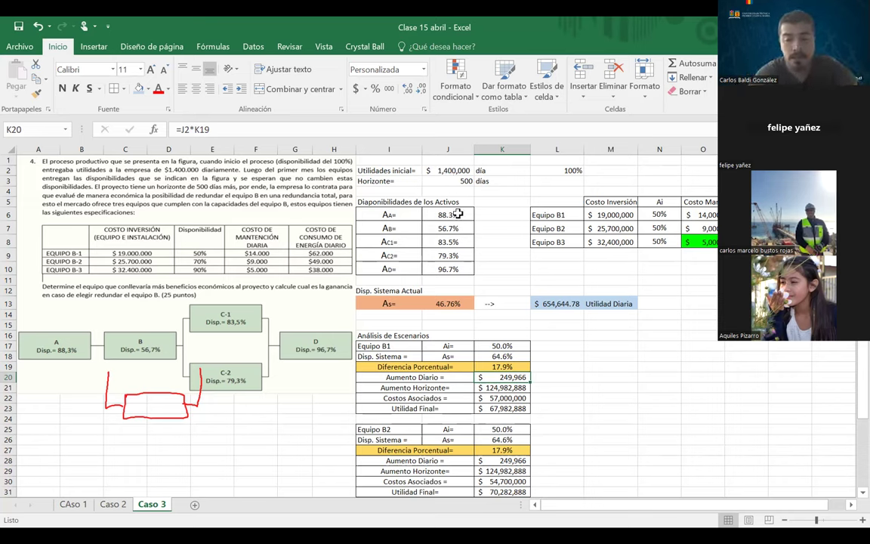
{"action": "double_click", "coordinate": [514, 377]}
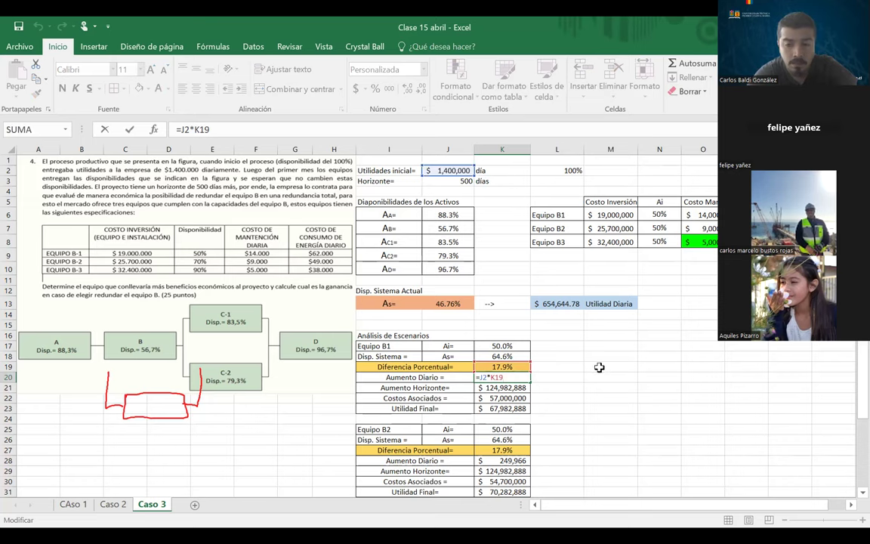
{"action": "key", "text": "Return"}
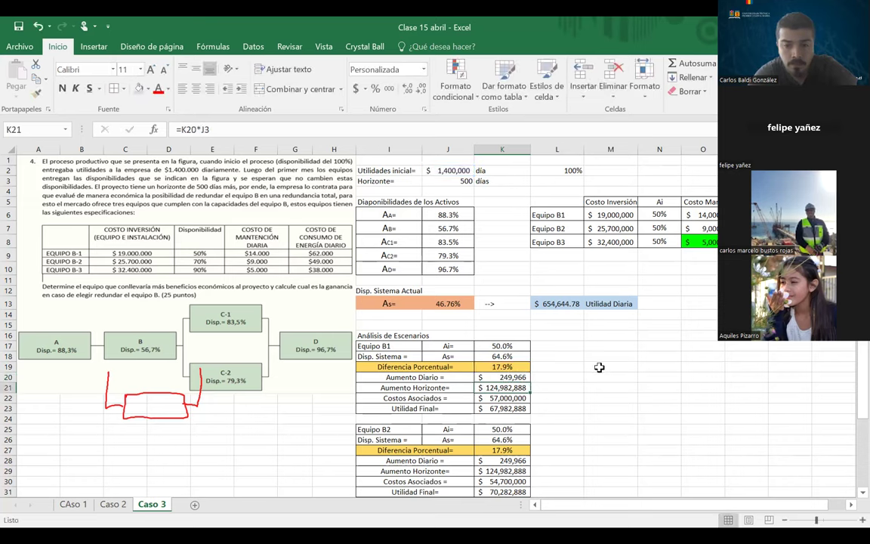
{"action": "double_click", "coordinate": [504, 377]}
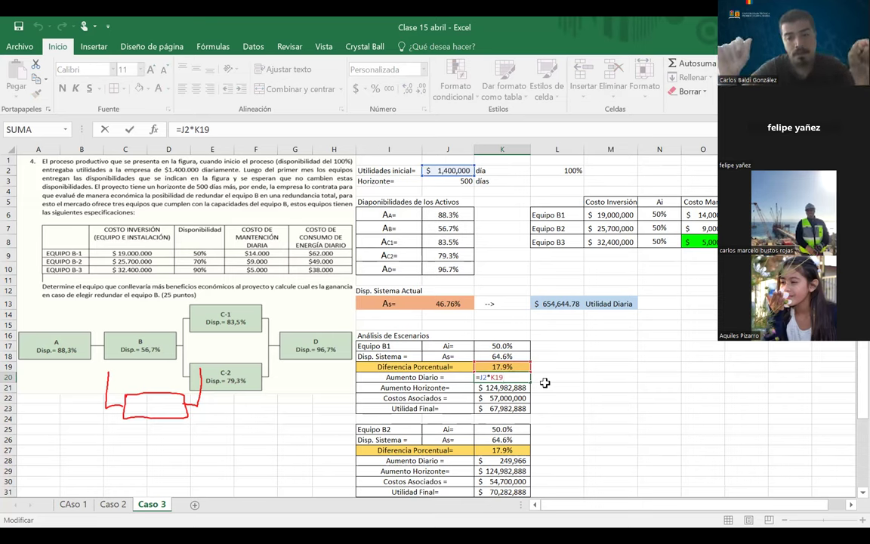
{"action": "key", "text": "Return"}
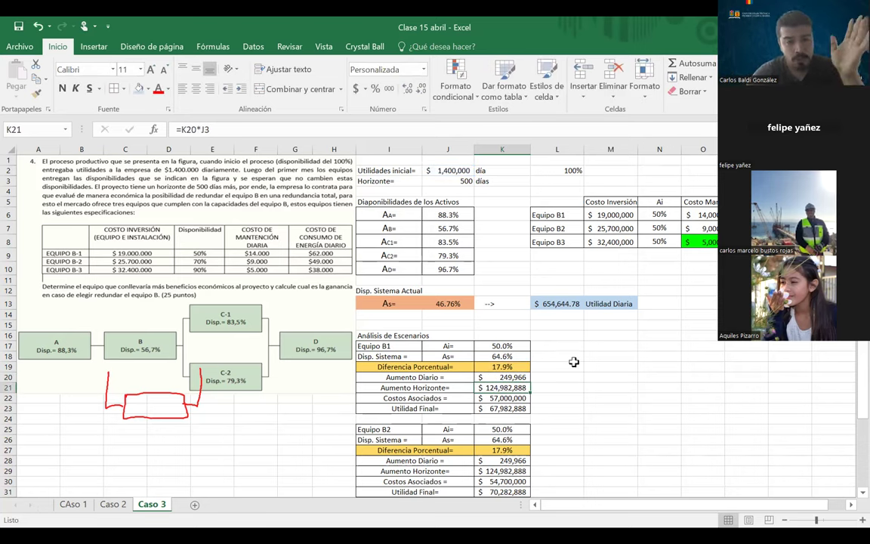
- Enter =K18*J2*J3 in M18 and autofit column M to show the result
{"action": "left_click", "coordinate": [600, 356]}
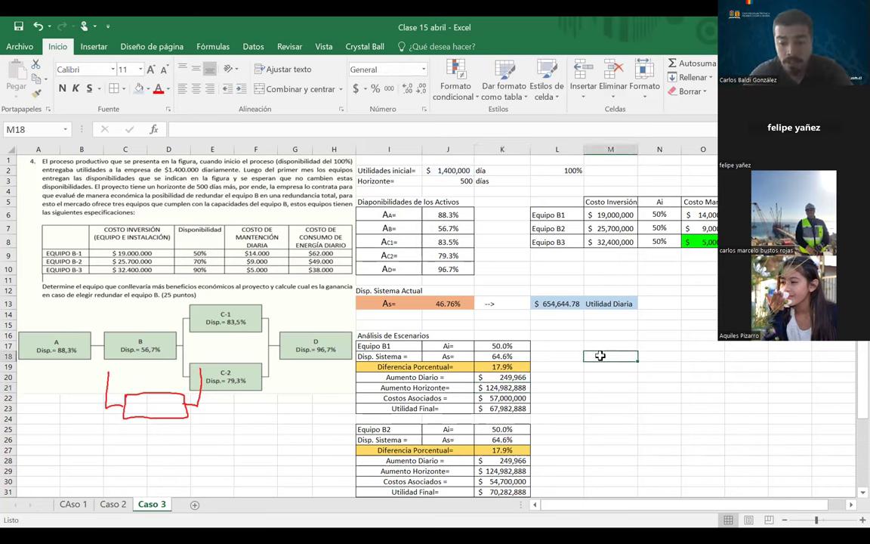
{"action": "type", "text": "="}
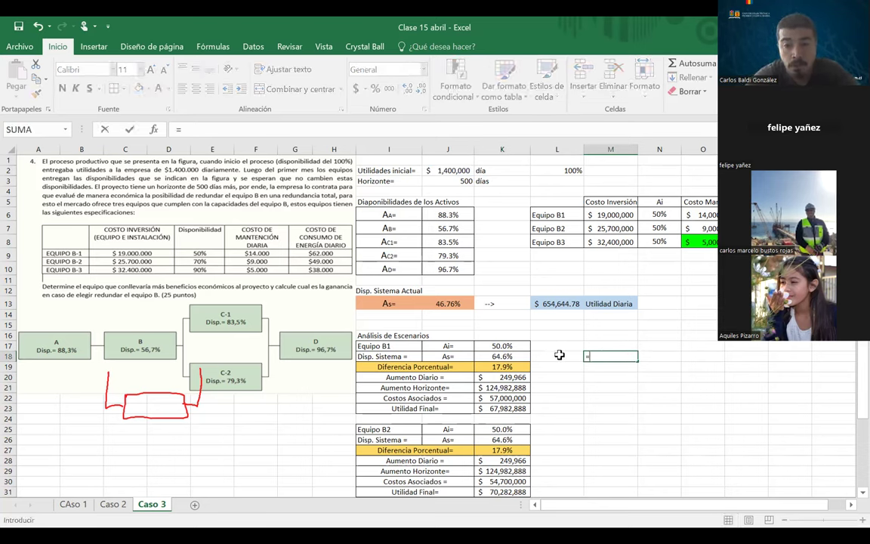
{"action": "left_click", "coordinate": [502, 356]}
{"action": "type", "text": "*"}
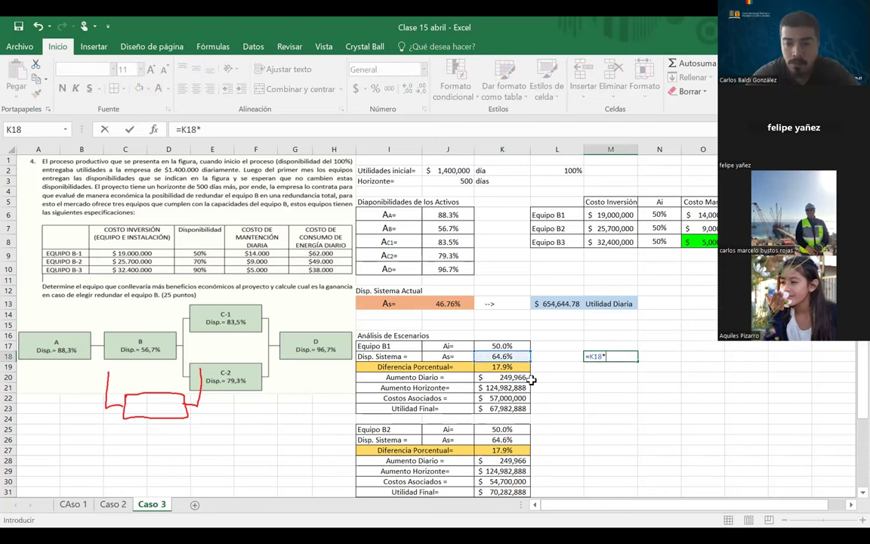
{"action": "left_click", "coordinate": [439, 172]}
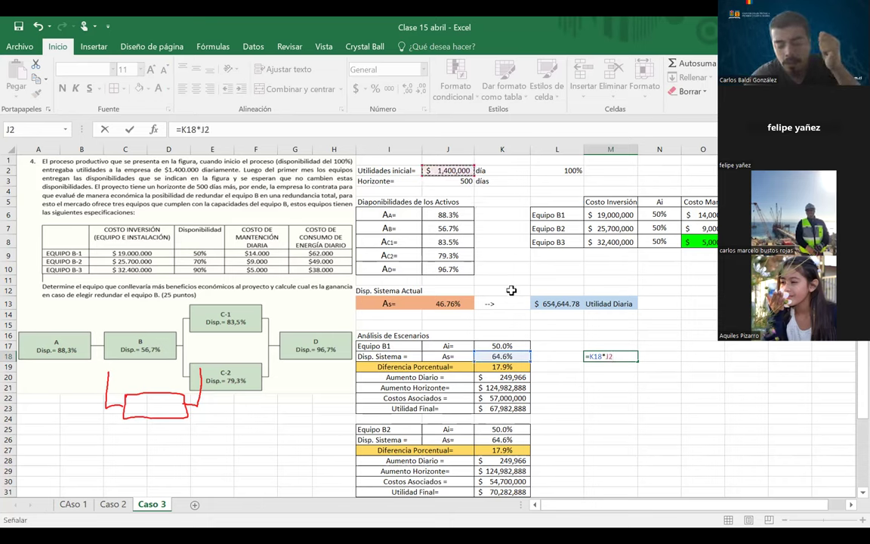
{"action": "key", "text": "Return"}
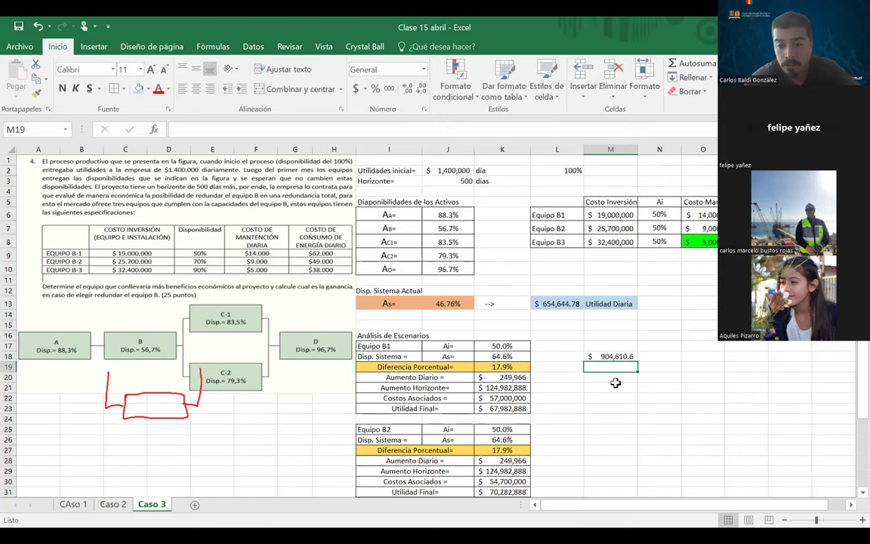
{"action": "left_click", "coordinate": [626, 356]}
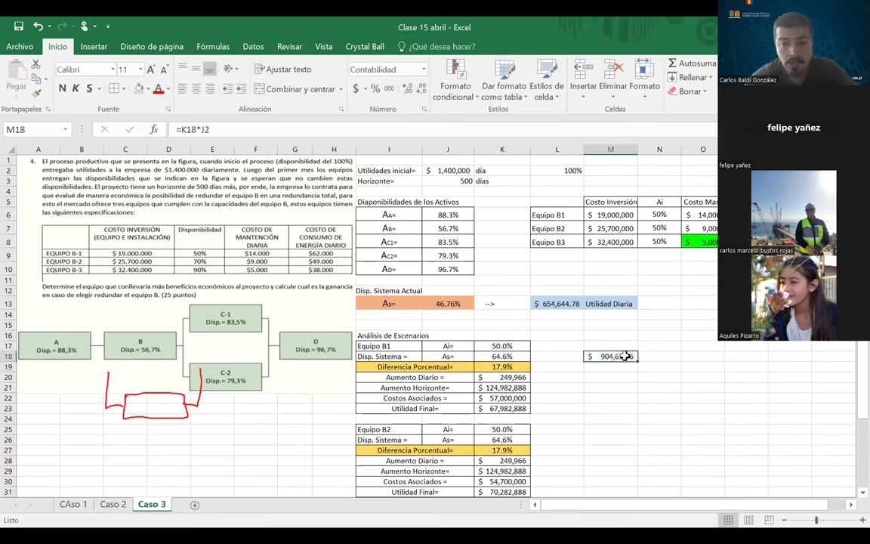
{"action": "left_click", "coordinate": [399, 129]}
{"action": "type", "text": "*"}
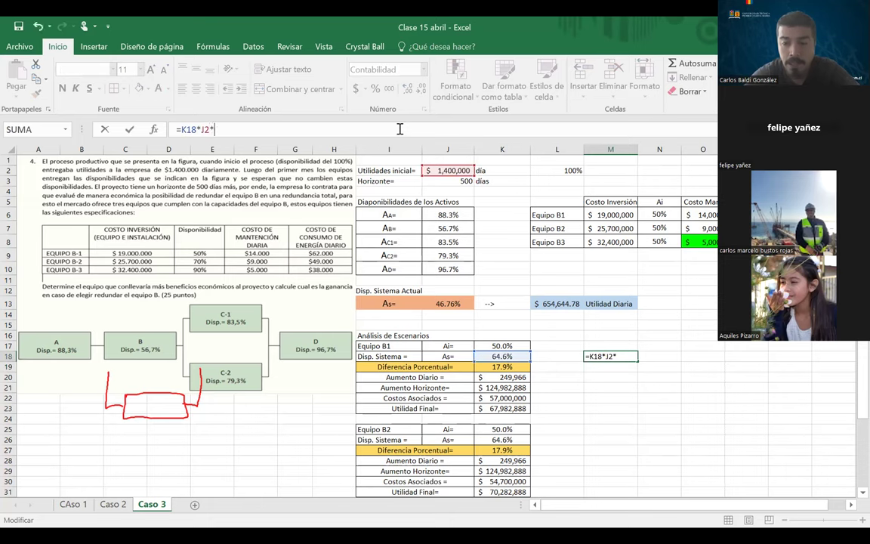
{"action": "left_click", "coordinate": [451, 181]}
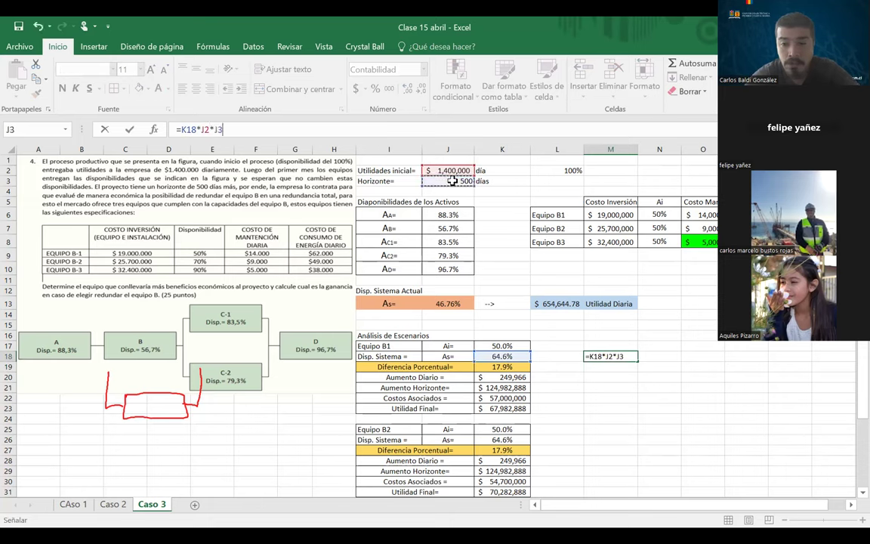
{"action": "key", "text": "Return"}
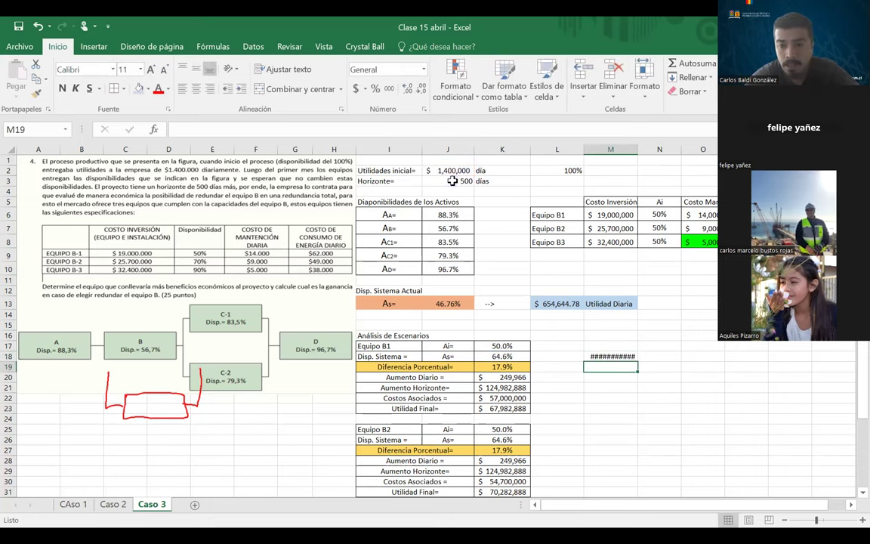
{"action": "double_click", "coordinate": [638, 149]}
{"action": "left_click", "coordinate": [615, 356]}
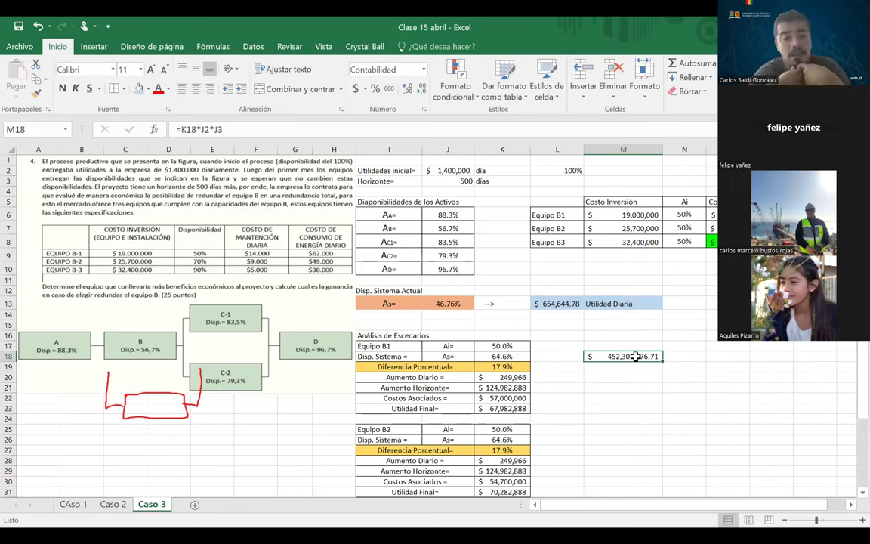
- Compute the current system's horizon profit =L13*J3 in L14 and move it to M14
{"action": "left_click", "coordinate": [465, 303]}
{"action": "left_click_drag", "start_coordinate": [389, 304], "coordinate": [436, 304]}
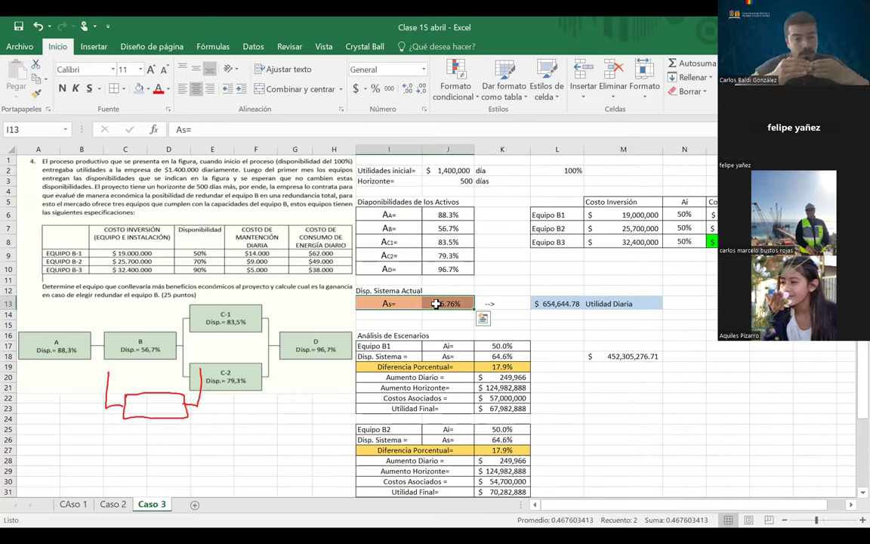
{"action": "left_click", "coordinate": [558, 314]}
{"action": "type", "text": "="}
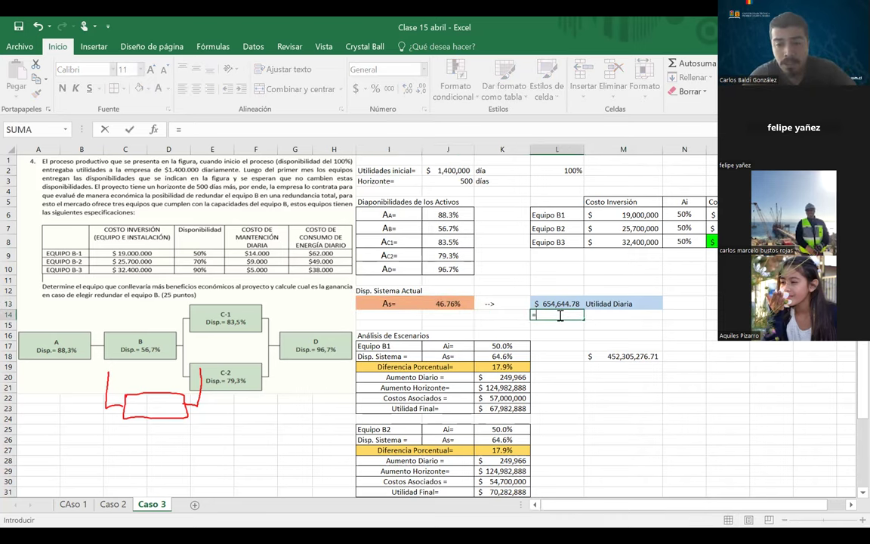
{"action": "left_click", "coordinate": [548, 302]}
{"action": "type", "text": "*"}
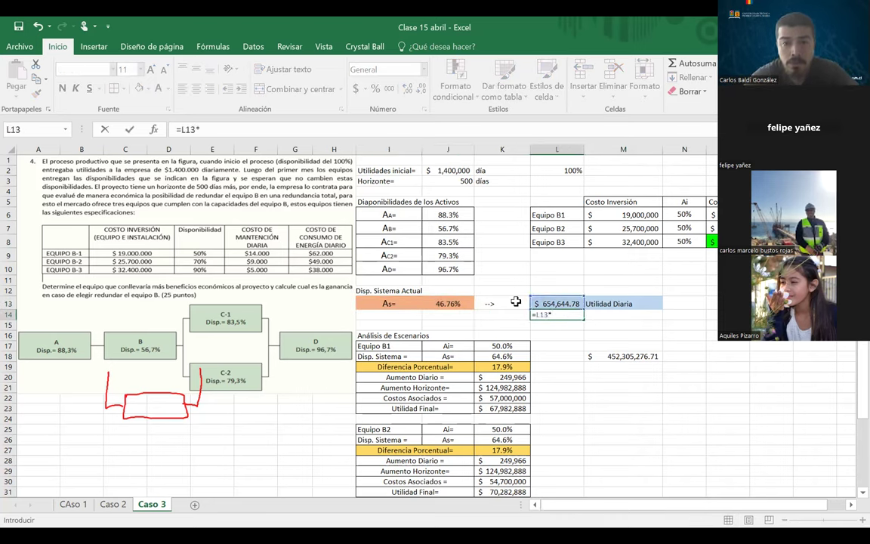
{"action": "left_click", "coordinate": [450, 182]}
{"action": "key", "text": "Return"}
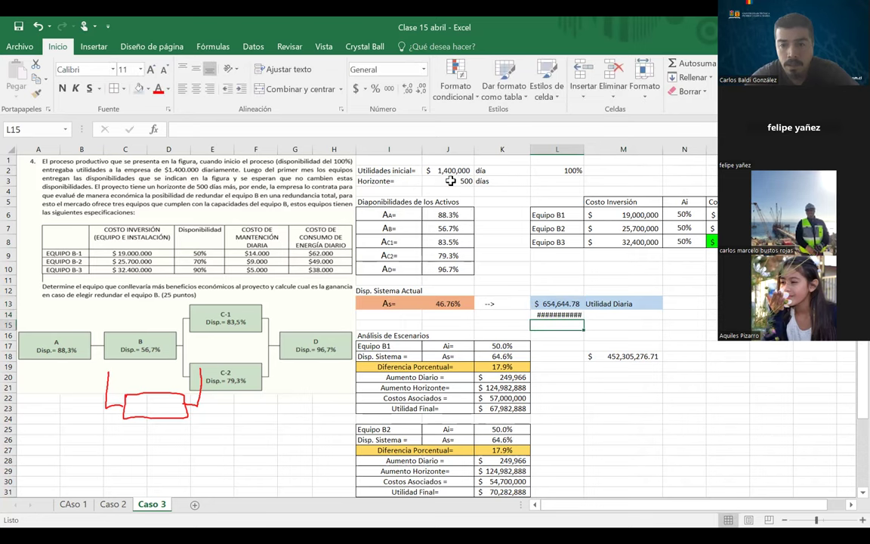
{"action": "left_click_drag", "start_coordinate": [554, 315], "coordinate": [641, 317]}
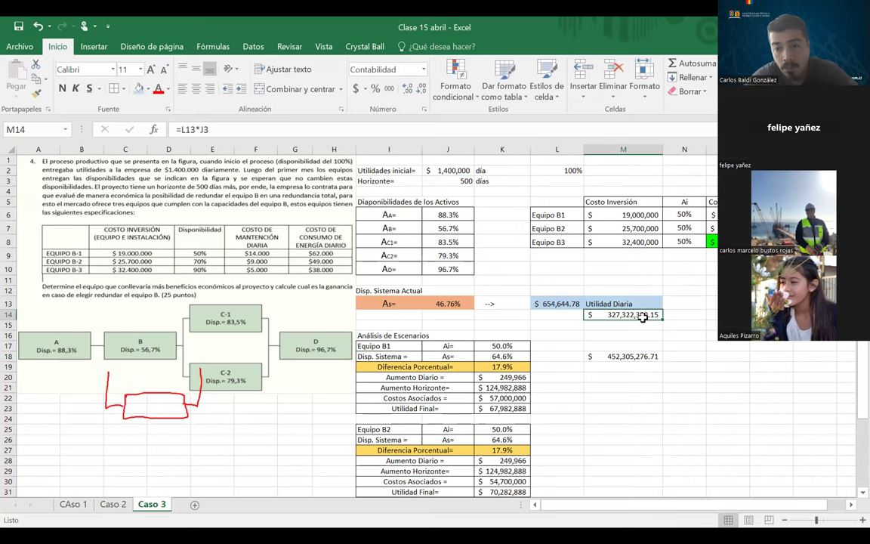
- Enter the difference =M18-M14 in M20 and compare it with the Aumento Horizonte formula
{"action": "left_click", "coordinate": [624, 376]}
{"action": "type", "text": "="}
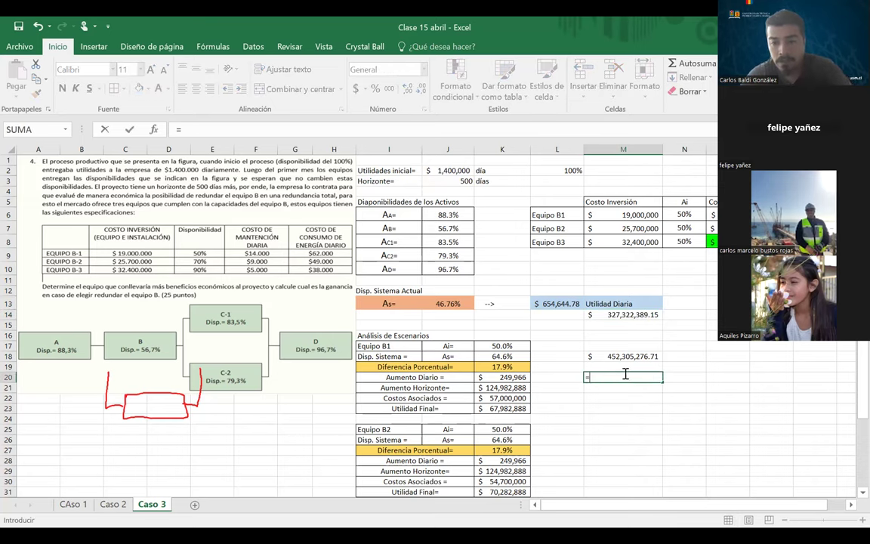
{"action": "left_click", "coordinate": [610, 356]}
{"action": "type", "text": "-"}
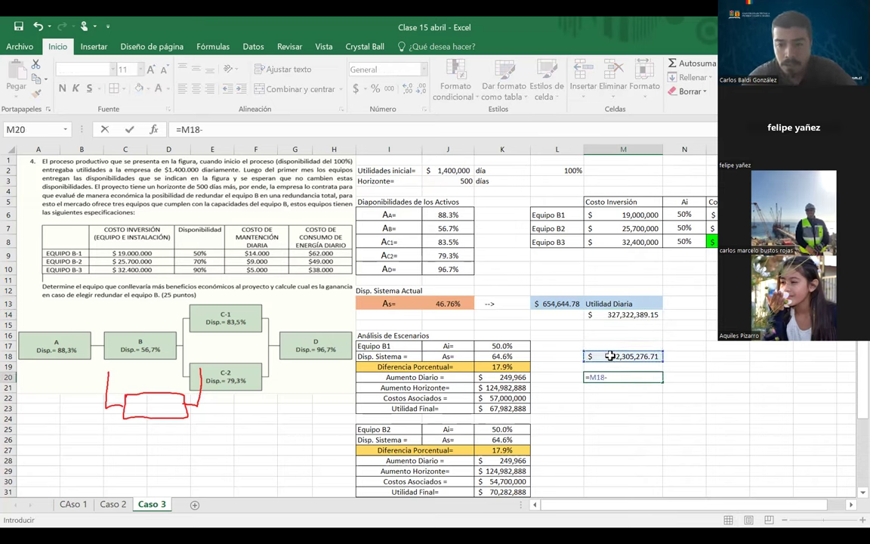
{"action": "left_click", "coordinate": [596, 315]}
{"action": "key", "text": "Return"}
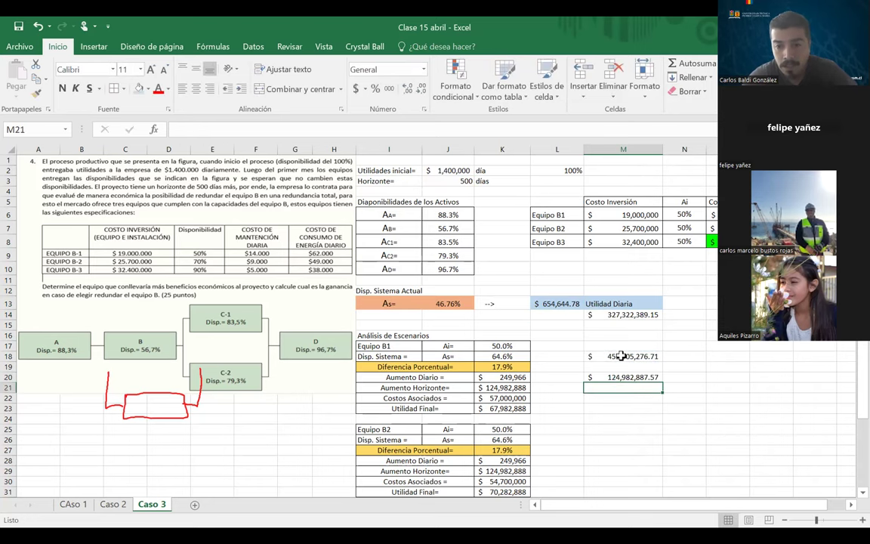
{"action": "left_click", "coordinate": [593, 375]}
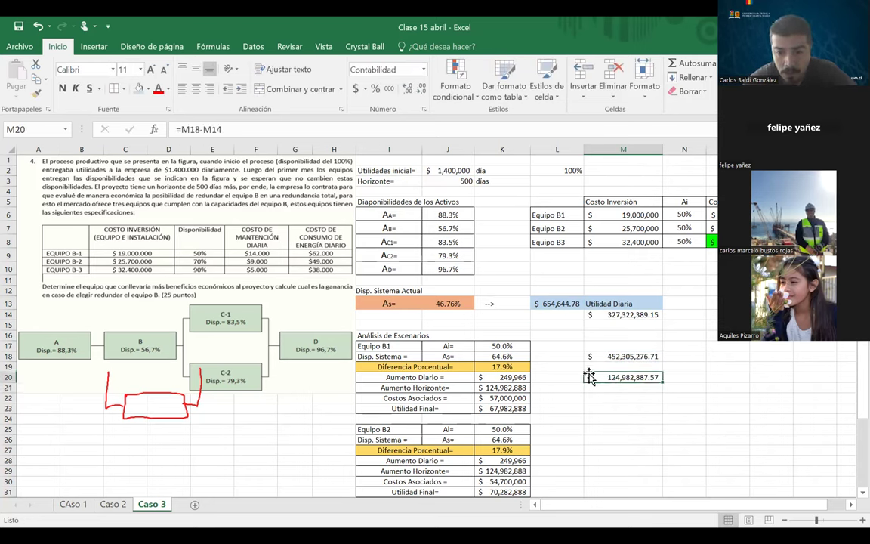
{"action": "key", "text": "Left"}
{"action": "key", "text": "Left"}
{"action": "key", "text": "Down"}
{"action": "left_click", "coordinate": [613, 376]}
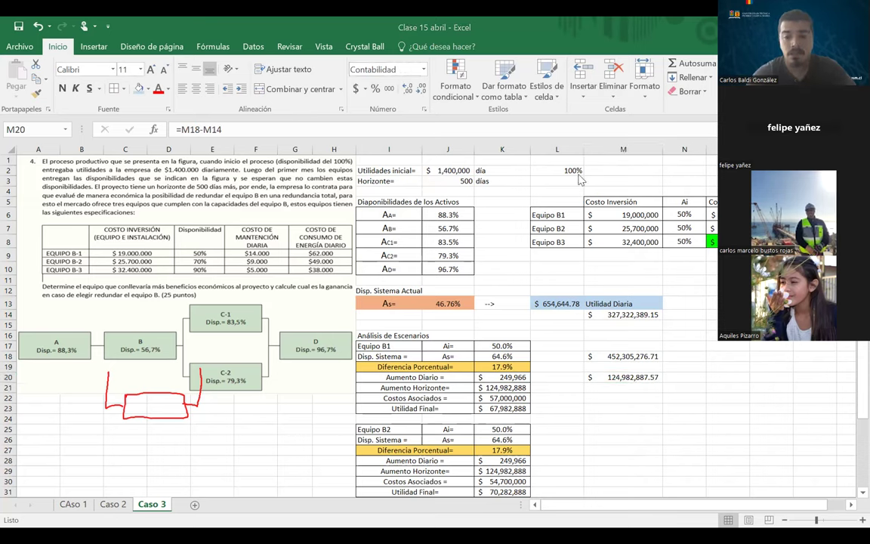
{"action": "left_click_drag", "start_coordinate": [604, 317], "coordinate": [606, 388]}
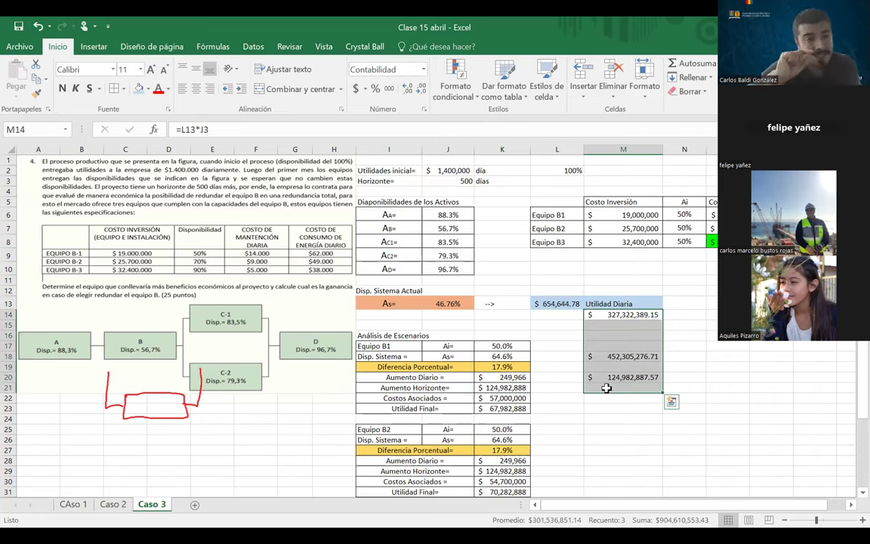
- Delete the scratch results in M14:M21
{"action": "key", "text": "Delete"}
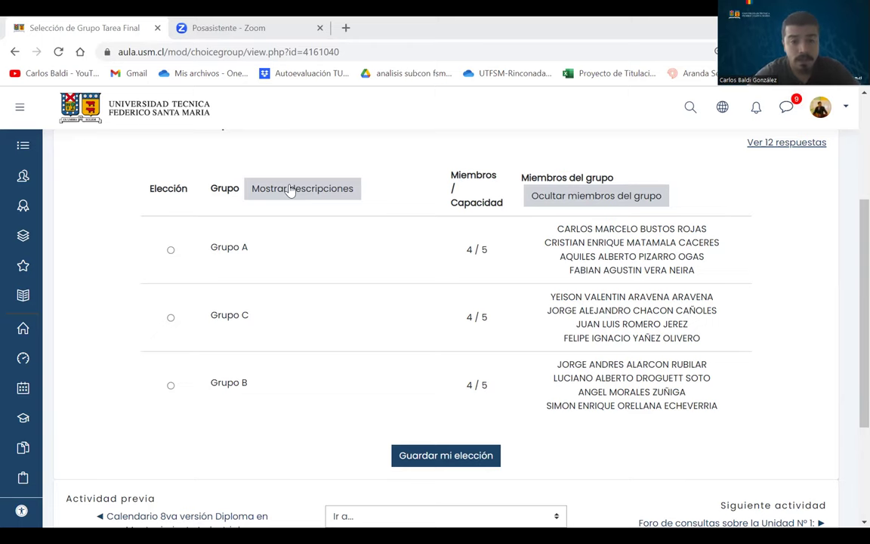
{"action": "scroll", "coordinate": [343, 257], "scroll_direction": "up", "scroll_amount": 3}
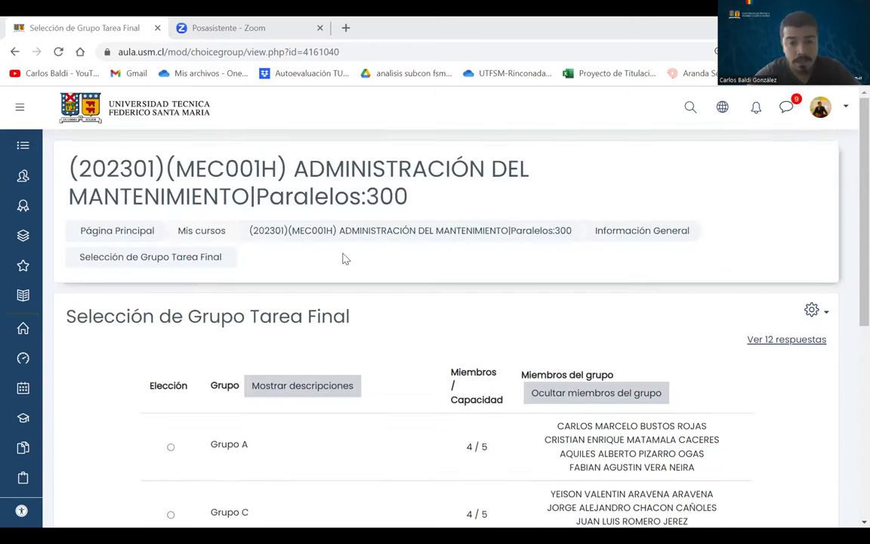
{"action": "left_click", "coordinate": [382, 229]}
{"action": "scroll", "coordinate": [420, 298], "scroll_direction": "down", "scroll_amount": 1}
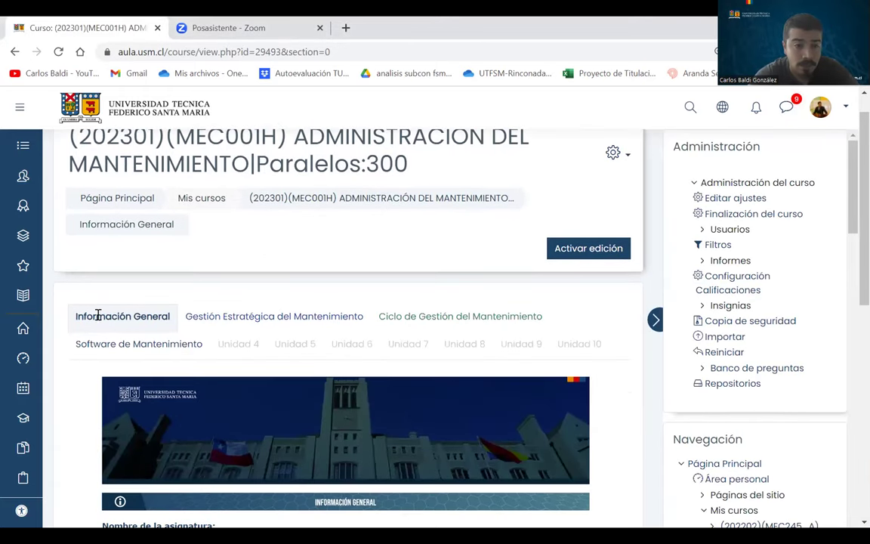
{"action": "scroll", "coordinate": [120, 319], "scroll_direction": "down", "scroll_amount": 2}
{"action": "scroll", "coordinate": [120, 325], "scroll_direction": "down", "scroll_amount": 3}
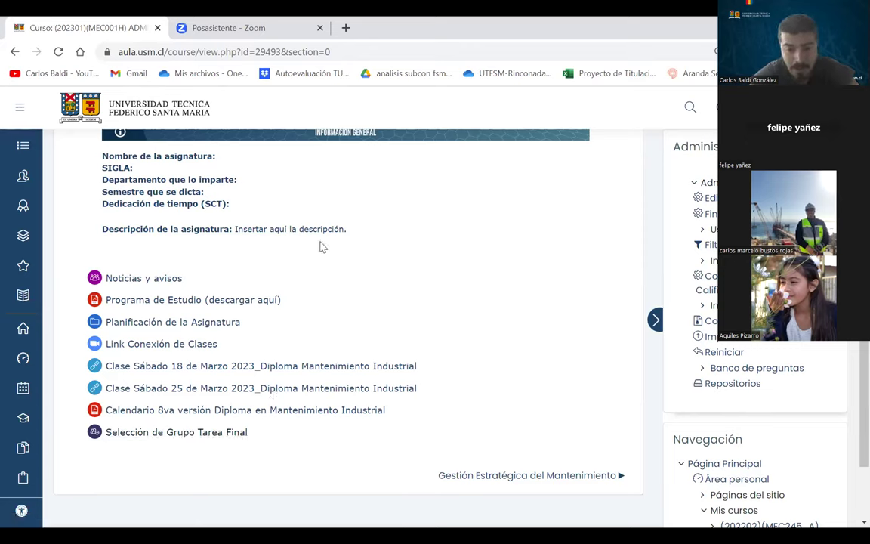
{"action": "left_click_drag", "start_coordinate": [213, 437], "coordinate": [89, 432]}
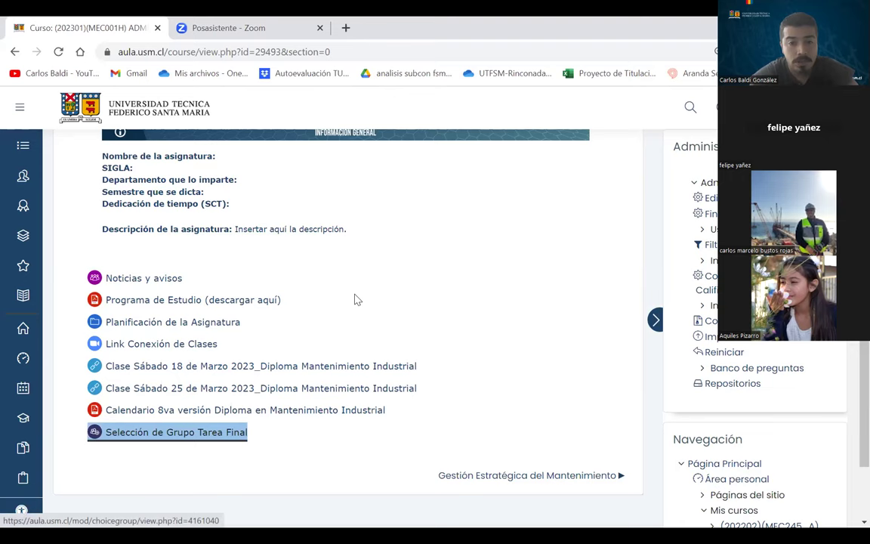
{"action": "key", "text": "Return"}
{"action": "scroll", "coordinate": [439, 408], "scroll_direction": "down", "scroll_amount": 2}
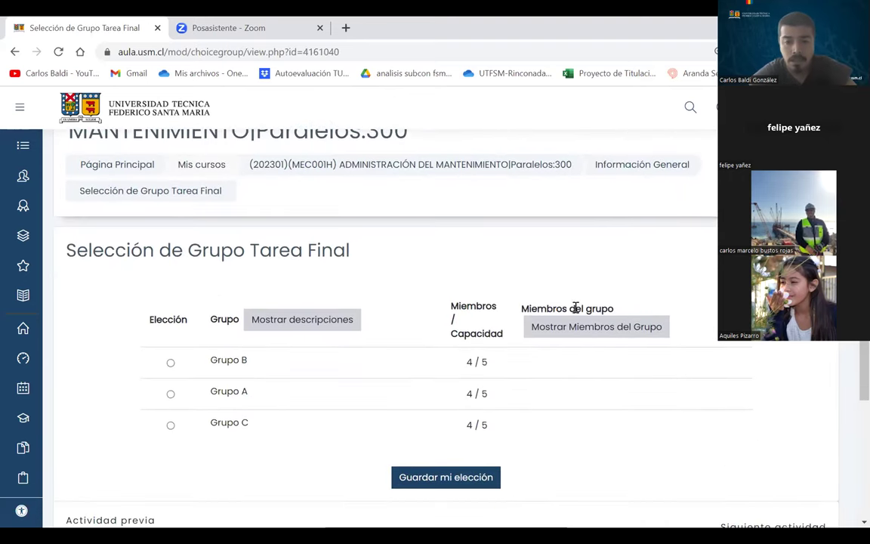
{"action": "left_click", "coordinate": [559, 331]}
{"action": "scroll", "coordinate": [474, 491], "scroll_direction": "down", "scroll_amount": 4}
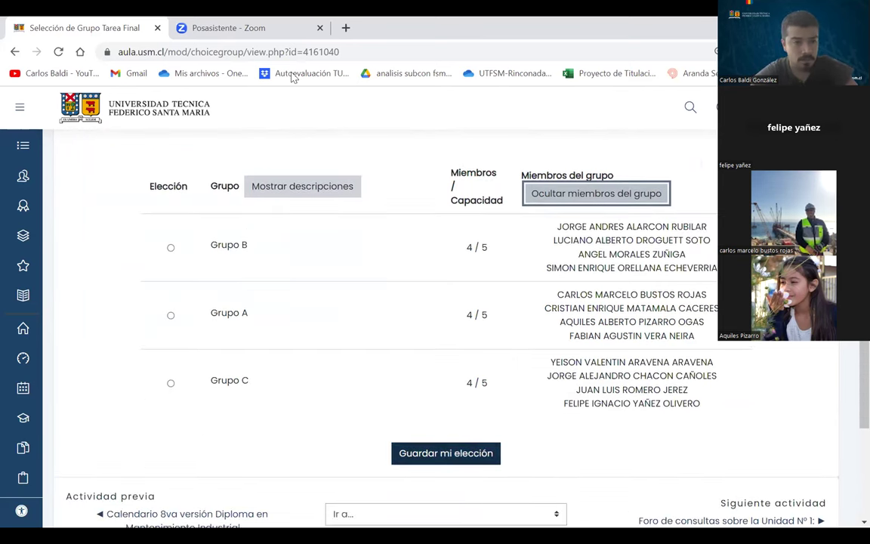
{"action": "scroll", "coordinate": [293, 78], "scroll_direction": "up", "scroll_amount": 1}
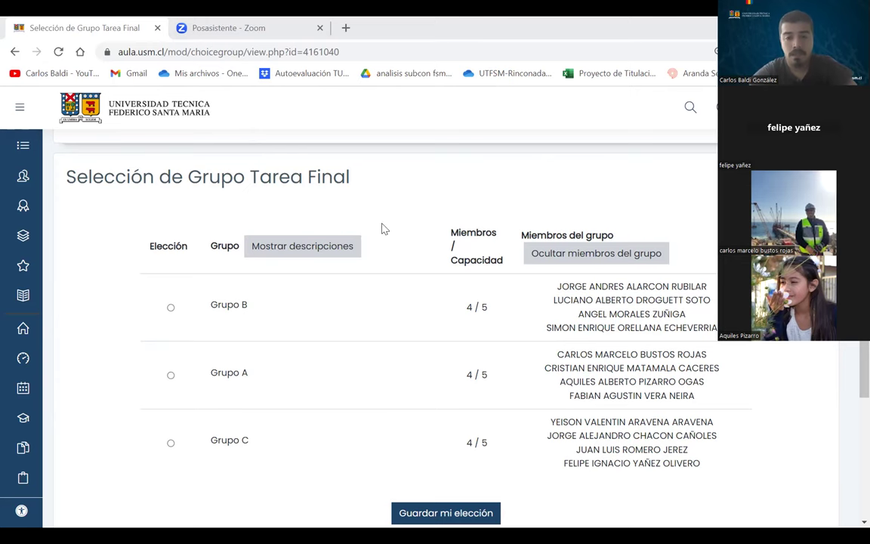
{"action": "scroll", "coordinate": [383, 228], "scroll_direction": "up", "scroll_amount": 2}
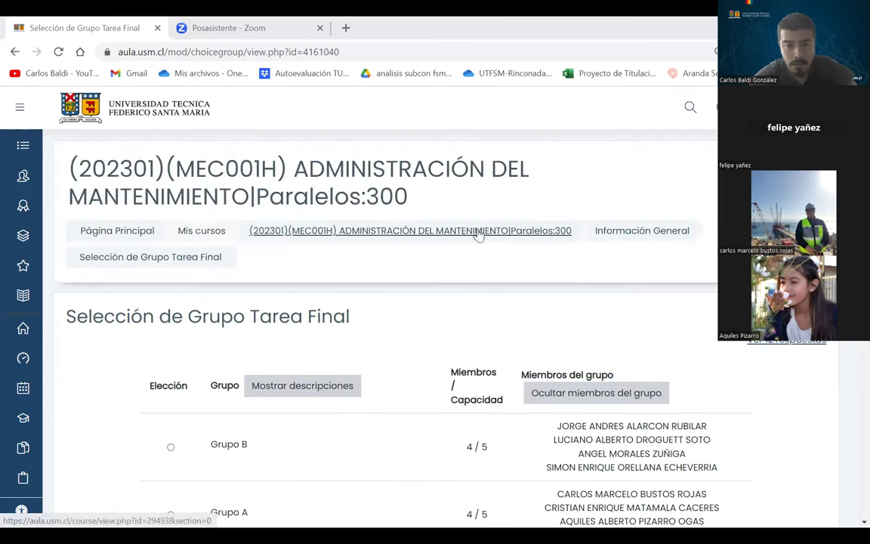
- Open the Ciclo de Gestión del Mantenimiento section and turn on course editing
{"action": "left_click", "coordinate": [422, 232]}
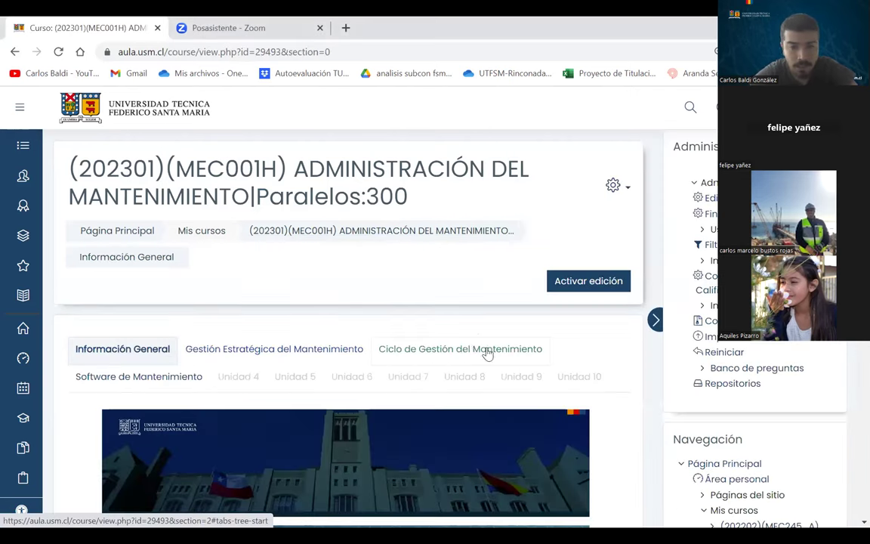
{"action": "left_click", "coordinate": [469, 348]}
{"action": "right_click", "coordinate": [468, 348]}
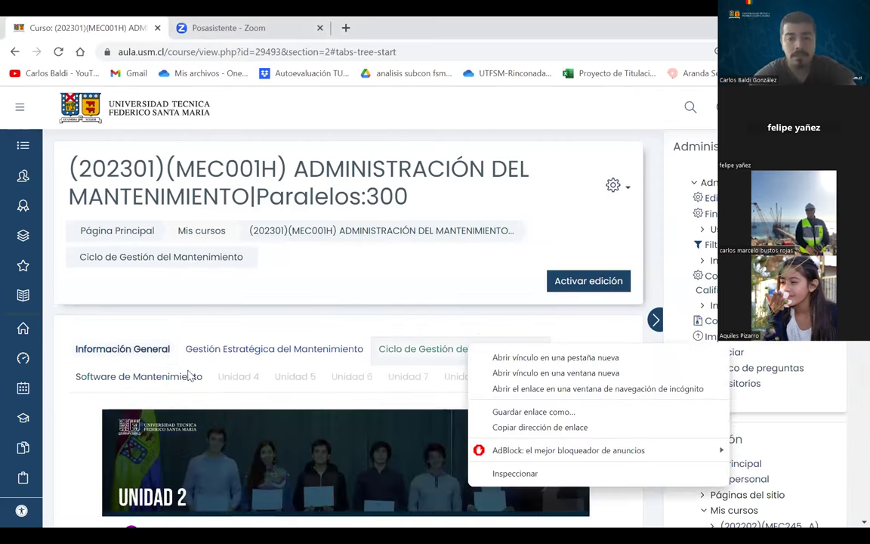
{"action": "left_click", "coordinate": [74, 420]}
{"action": "scroll", "coordinate": [74, 420], "scroll_direction": "down", "scroll_amount": 7}
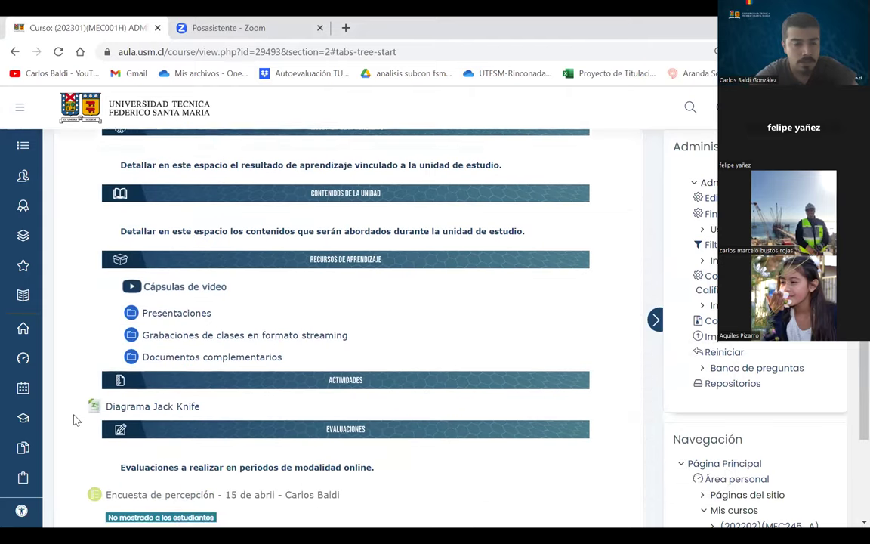
{"action": "scroll", "coordinate": [618, 371], "scroll_direction": "up", "scroll_amount": 5}
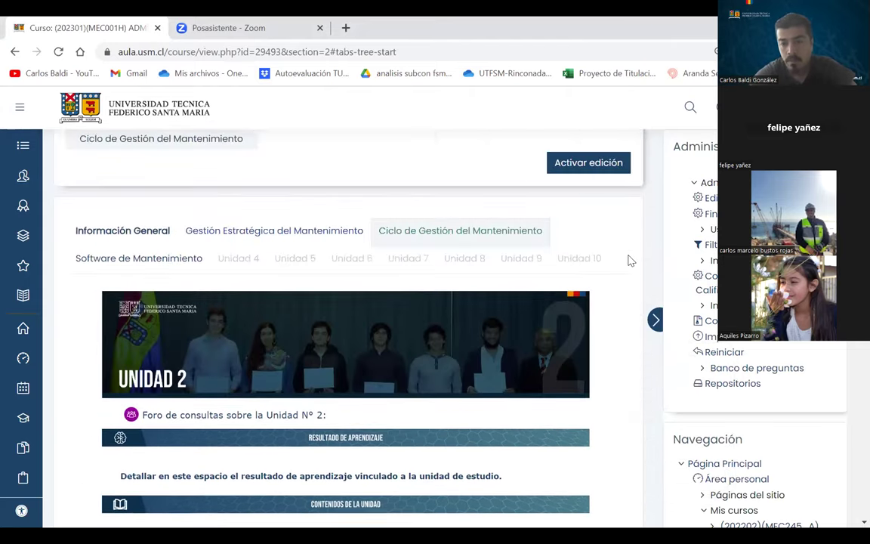
{"action": "scroll", "coordinate": [627, 260], "scroll_direction": "up", "scroll_amount": 1}
{"action": "left_click", "coordinate": [583, 191]}
{"action": "left_click", "coordinate": [656, 321]}
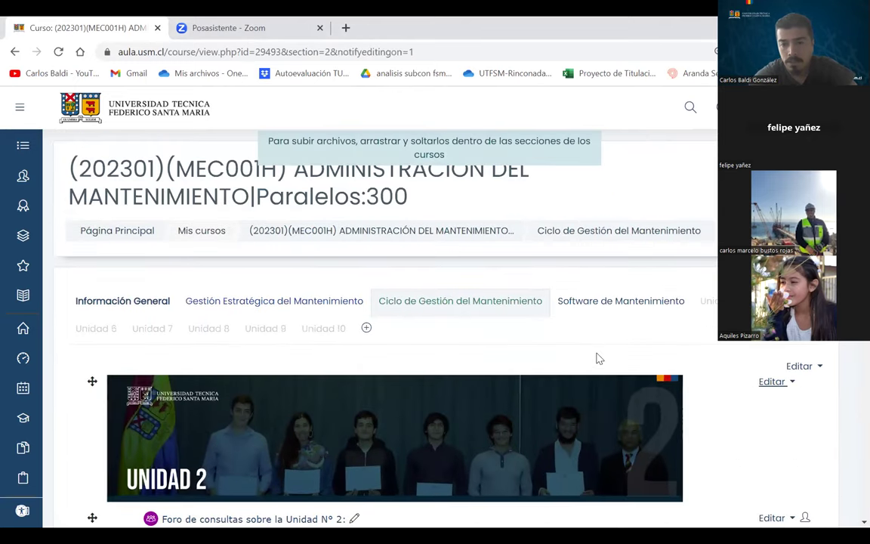
{"action": "scroll", "coordinate": [596, 357], "scroll_direction": "down", "scroll_amount": 4}
{"action": "scroll", "coordinate": [596, 358], "scroll_direction": "down", "scroll_amount": 3}
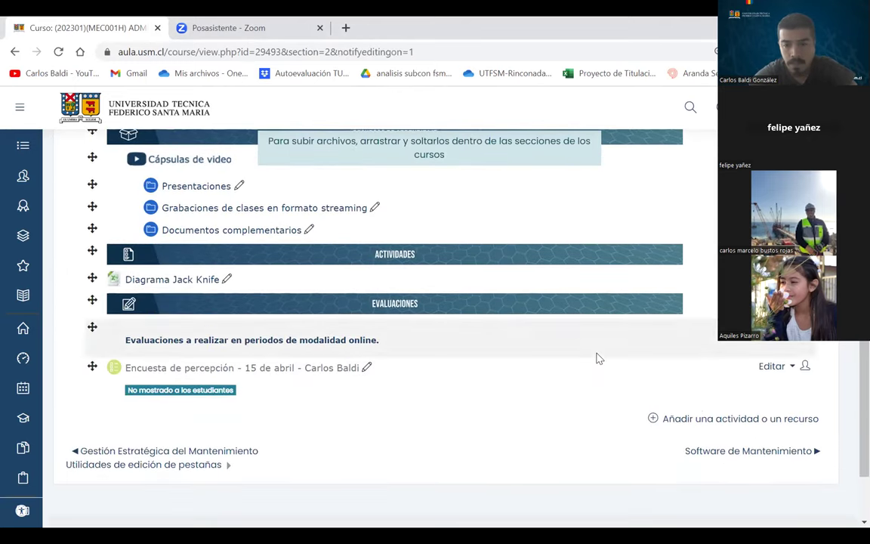
- Add a new Archivo resource named 'Ejercicios desarrollado Clases'
{"action": "left_click", "coordinate": [699, 422]}
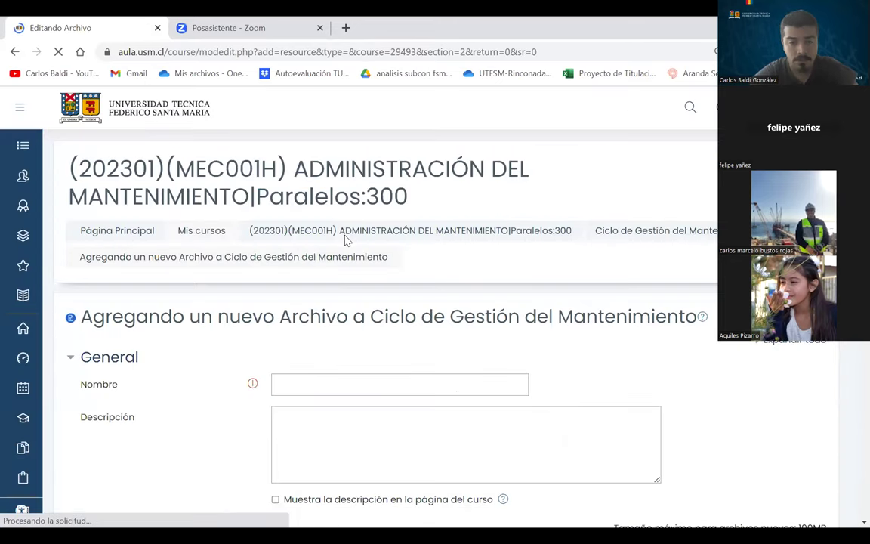
{"action": "left_click", "coordinate": [293, 386]}
{"action": "right_click", "coordinate": [294, 386]}
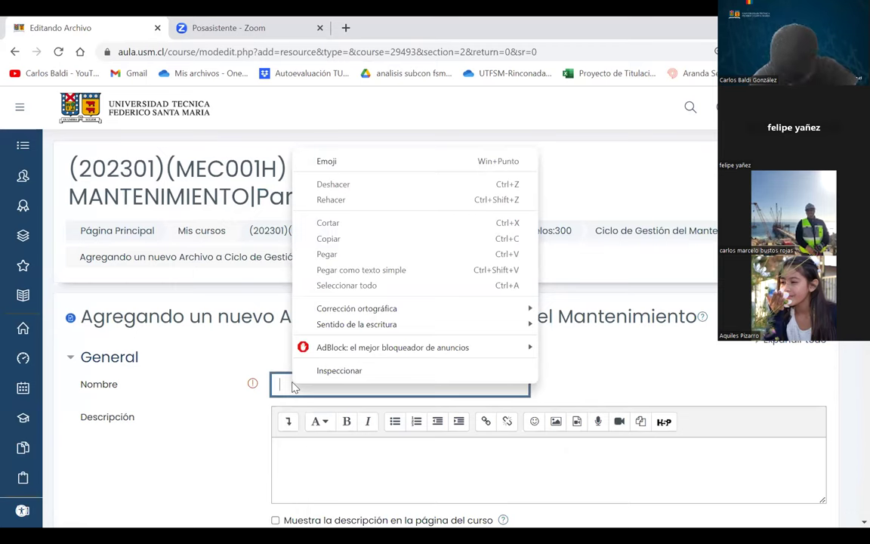
{"action": "left_click", "coordinate": [293, 383]}
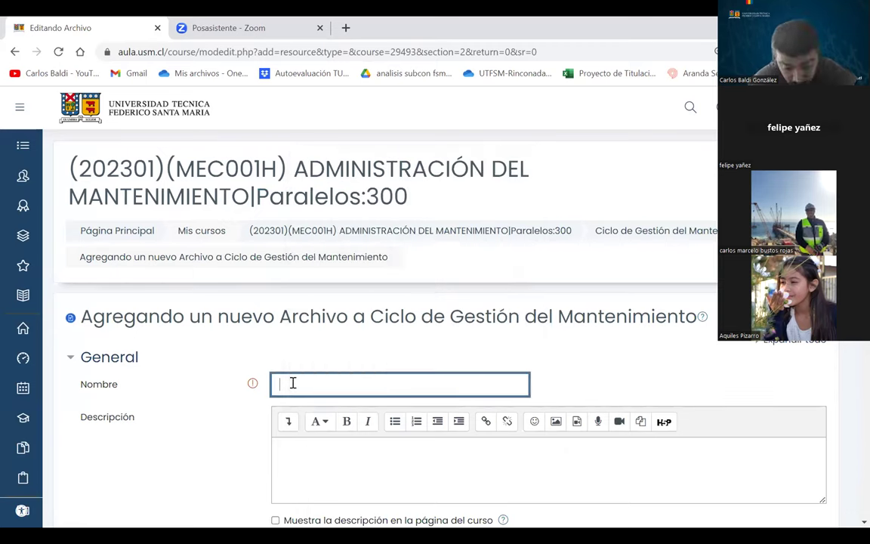
{"action": "type", "text": "Ejercicio"}
{"action": "key", "text": "BackSpace"}
{"action": "key", "text": "BackSpace"}
{"action": "key", "text": "BackSpace"}
{"action": "key", "text": "BackSpace"}
{"action": "key", "text": "BackSpace"}
{"action": "key", "text": "BackSpace"}
{"action": "key", "text": "BackSpace"}
{"action": "key", "text": "BackSpace"}
{"action": "type", "text": "je"}
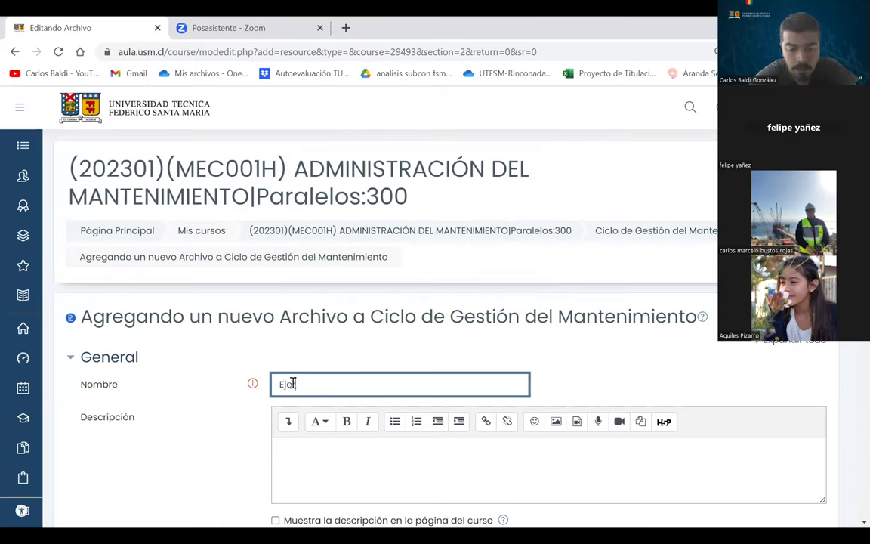
{"action": "type", "text": "rcicios en Clas"}
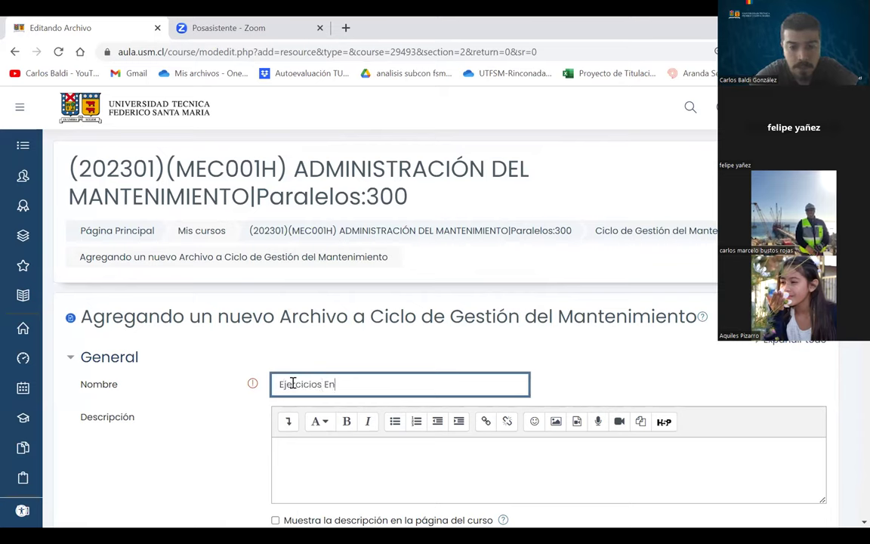
{"action": "type", "text": "es"}
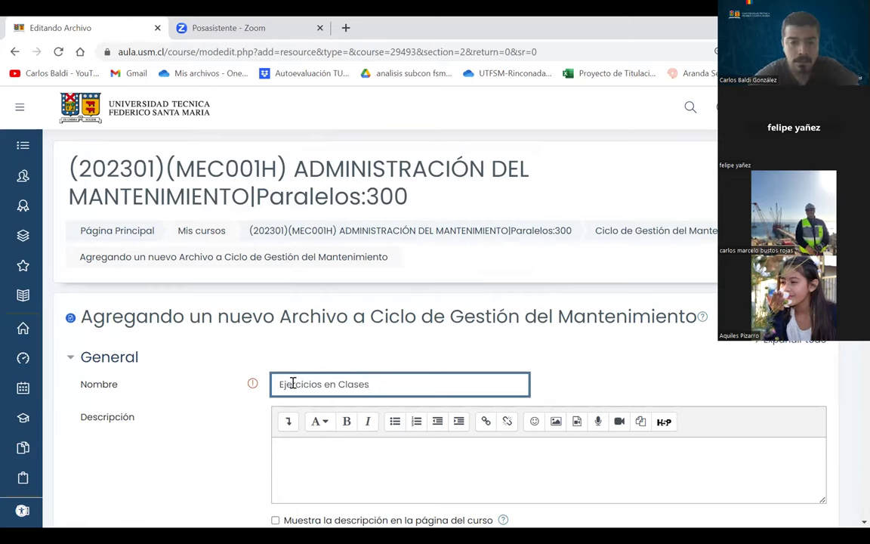
{"action": "double_click", "coordinate": [330, 385]}
{"action": "type", "text": "desarrollado"}
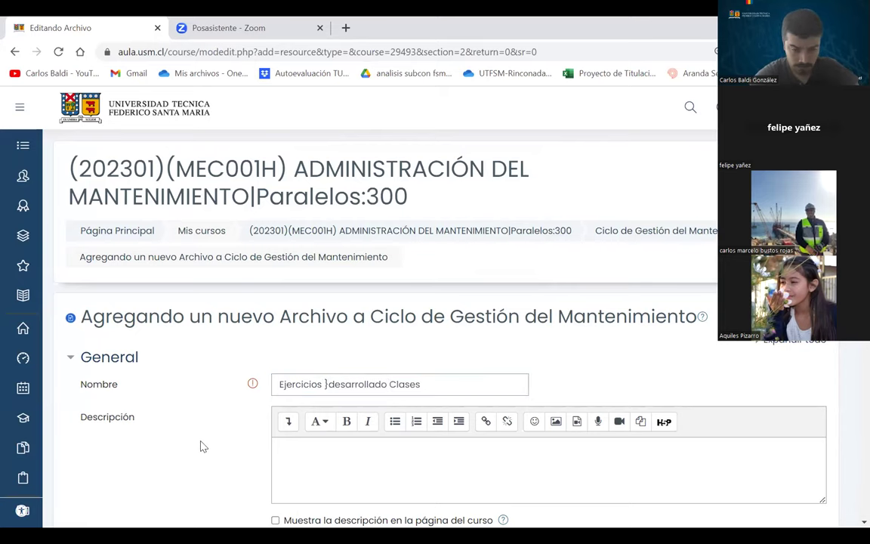
{"action": "scroll", "coordinate": [203, 445], "scroll_direction": "down", "scroll_amount": 4}
- Attach Clase 15 abril.xlsx from Escritorio to the resource
{"action": "left_click", "coordinate": [284, 290]}
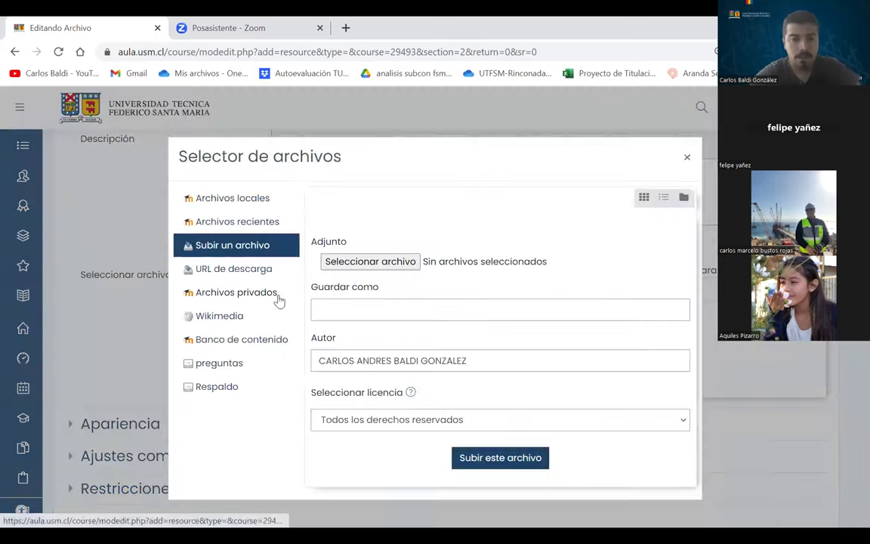
{"action": "left_click", "coordinate": [349, 262]}
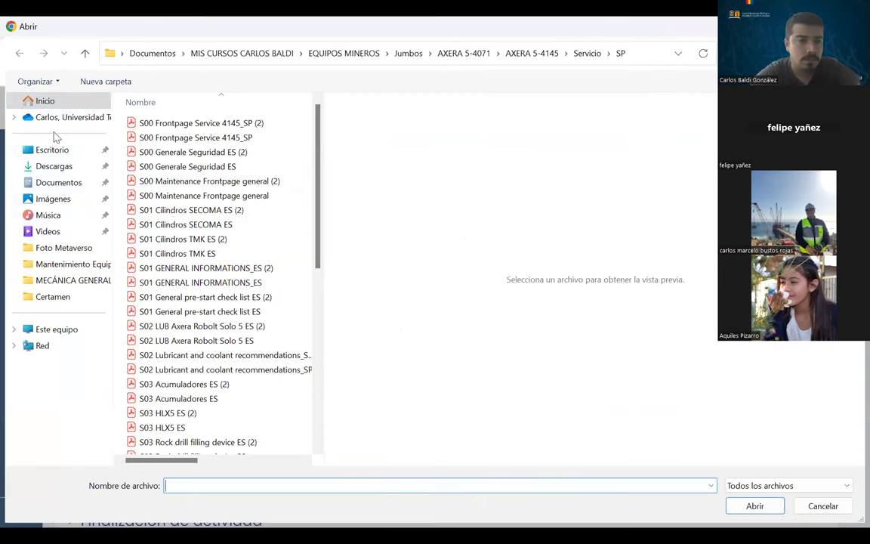
{"action": "left_click", "coordinate": [52, 149]}
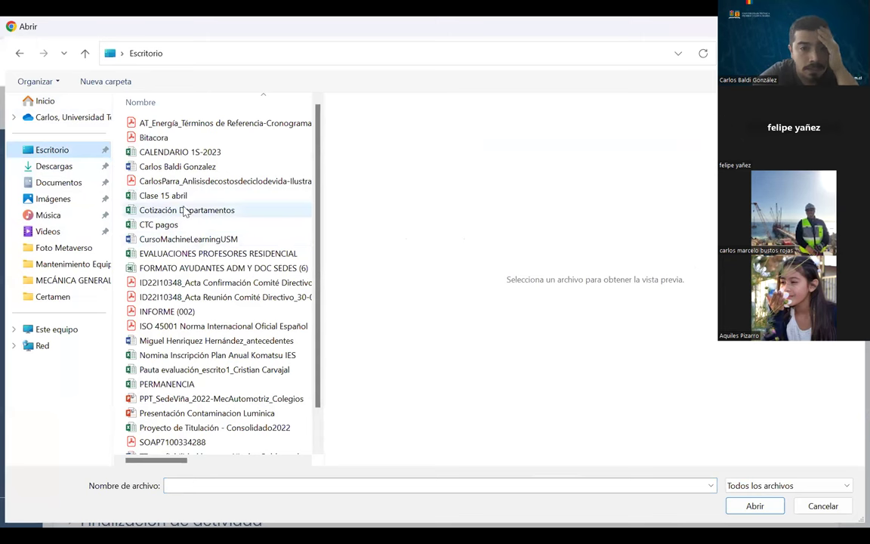
{"action": "left_click", "coordinate": [182, 200]}
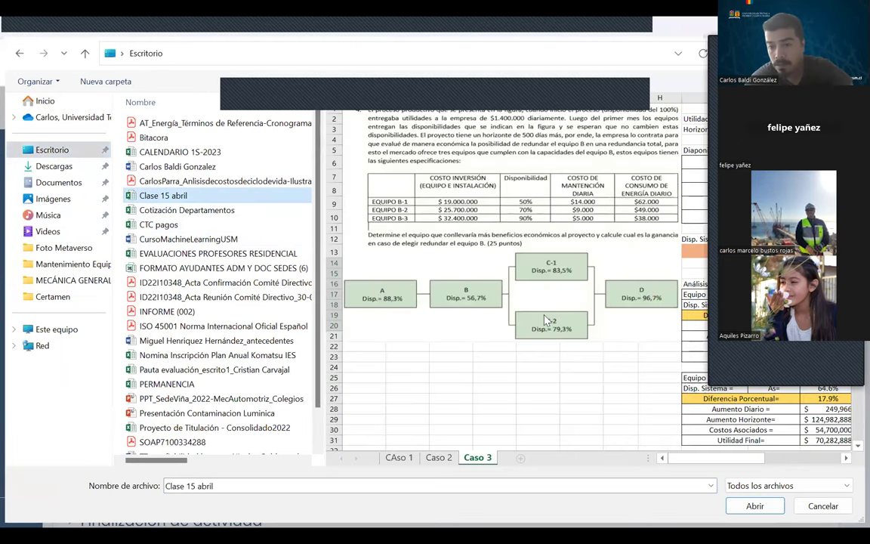
{"action": "left_click", "coordinate": [752, 504]}
{"action": "left_click", "coordinate": [521, 455]}
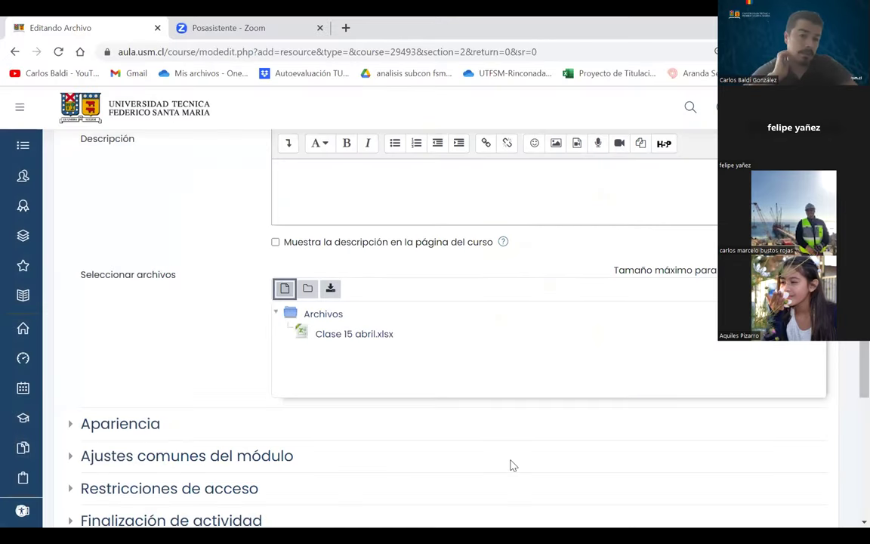
{"action": "scroll", "coordinate": [509, 465], "scroll_direction": "down", "scroll_amount": 4}
- Save the resource and drag it into Actividades, just below Diagrama Jack Knife
{"action": "left_click", "coordinate": [363, 342]}
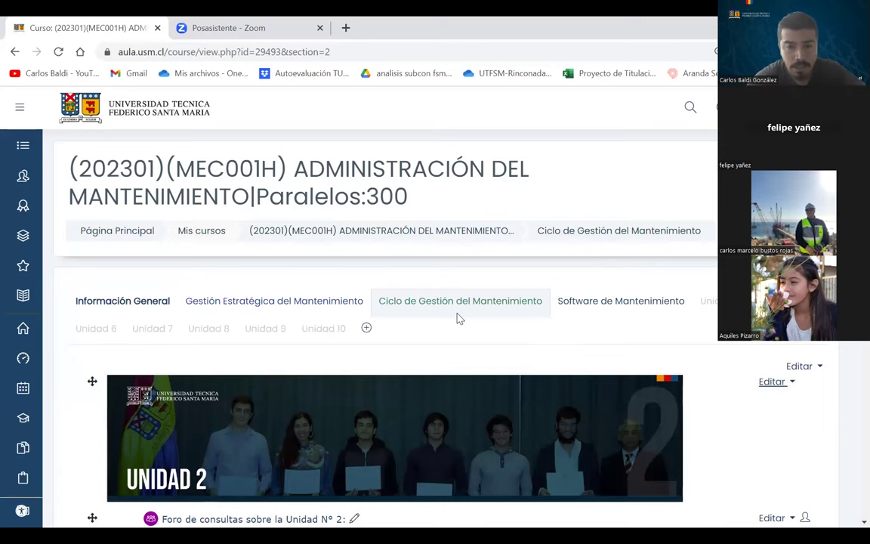
{"action": "scroll", "coordinate": [457, 317], "scroll_direction": "down", "scroll_amount": 7}
{"action": "scroll", "coordinate": [457, 317], "scroll_direction": "down", "scroll_amount": 5}
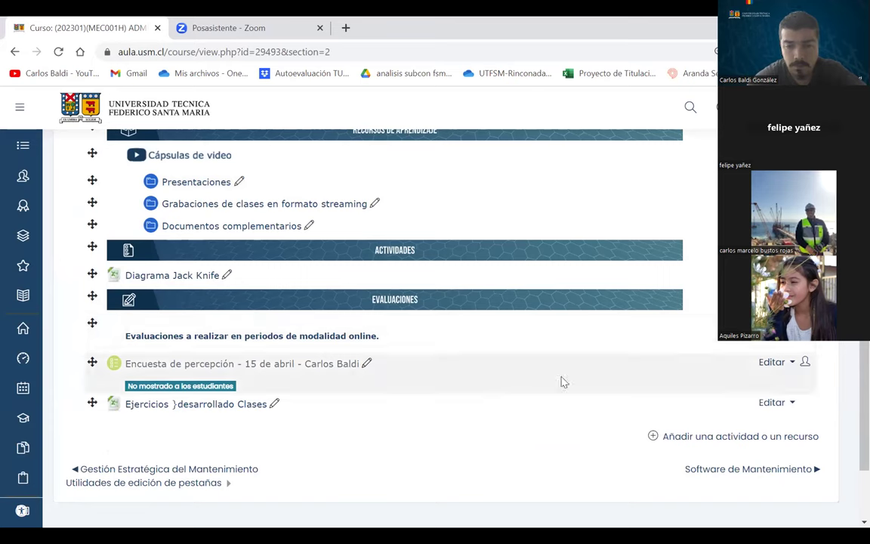
{"action": "left_click_drag", "start_coordinate": [89, 401], "coordinate": [89, 285]}
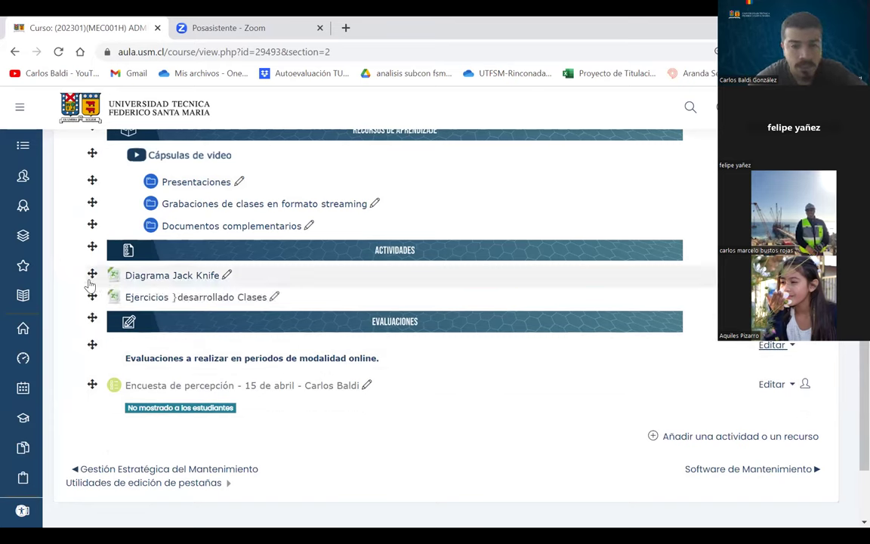
{"action": "left_click", "coordinate": [672, 438]}
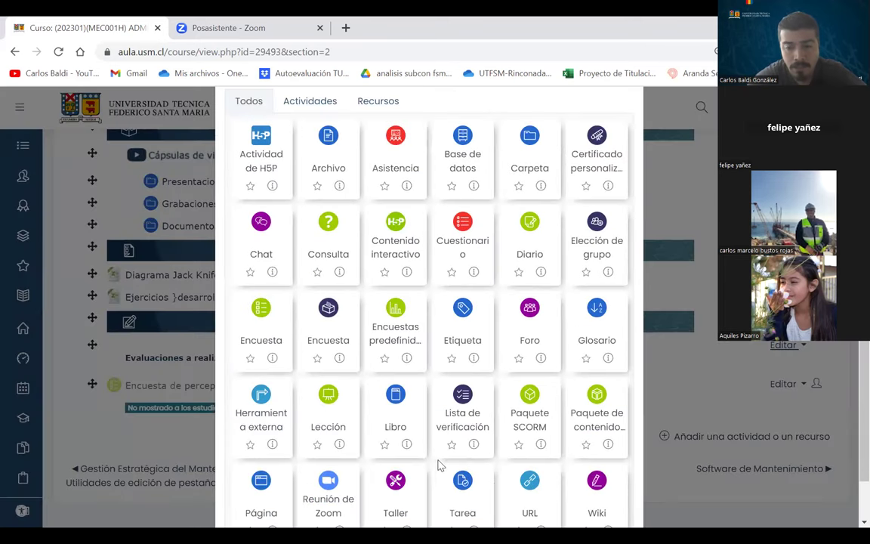
{"action": "scroll", "coordinate": [474, 487], "scroll_direction": "down", "scroll_amount": 1}
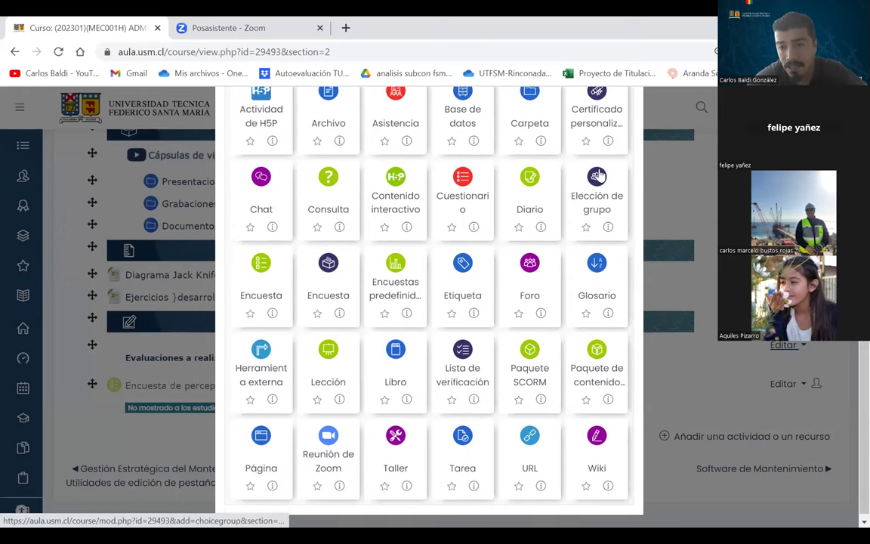
{"action": "scroll", "coordinate": [608, 158], "scroll_direction": "up", "scroll_amount": 3}
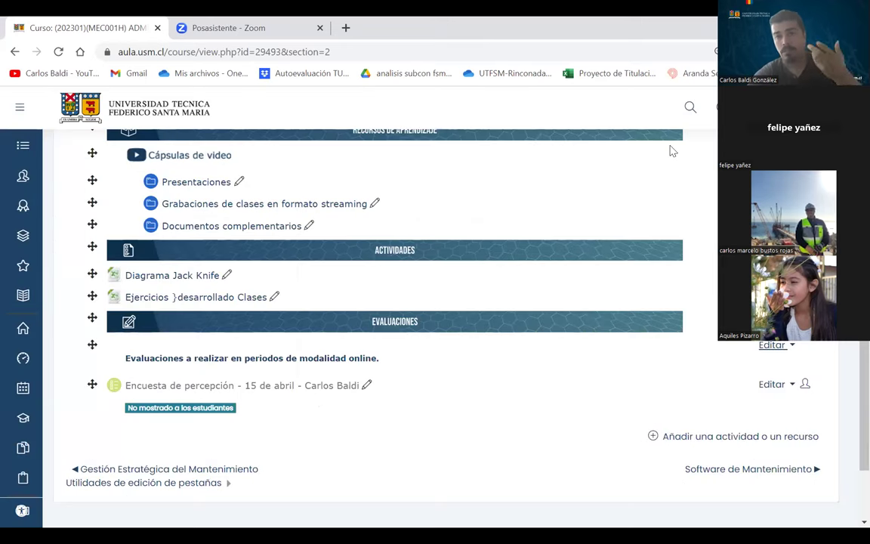